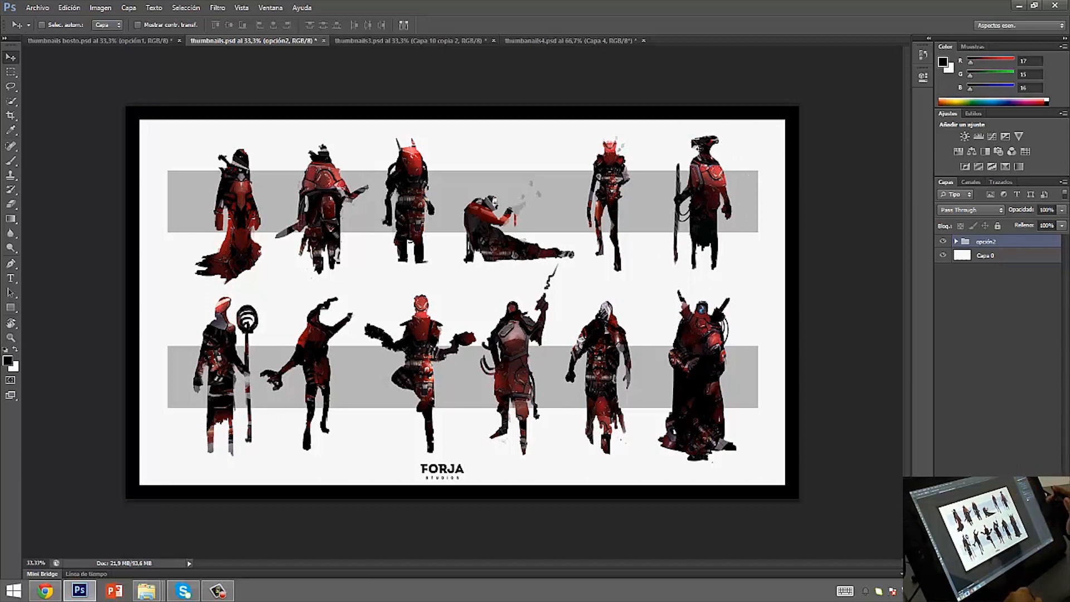
# Examine the character concepts in the lower row of thumbnails.psd up close
pyautogui.moveTo(678, 180); pyautogui.dragTo(676, 167)
pyautogui.hotkey('ctrl', 'z')
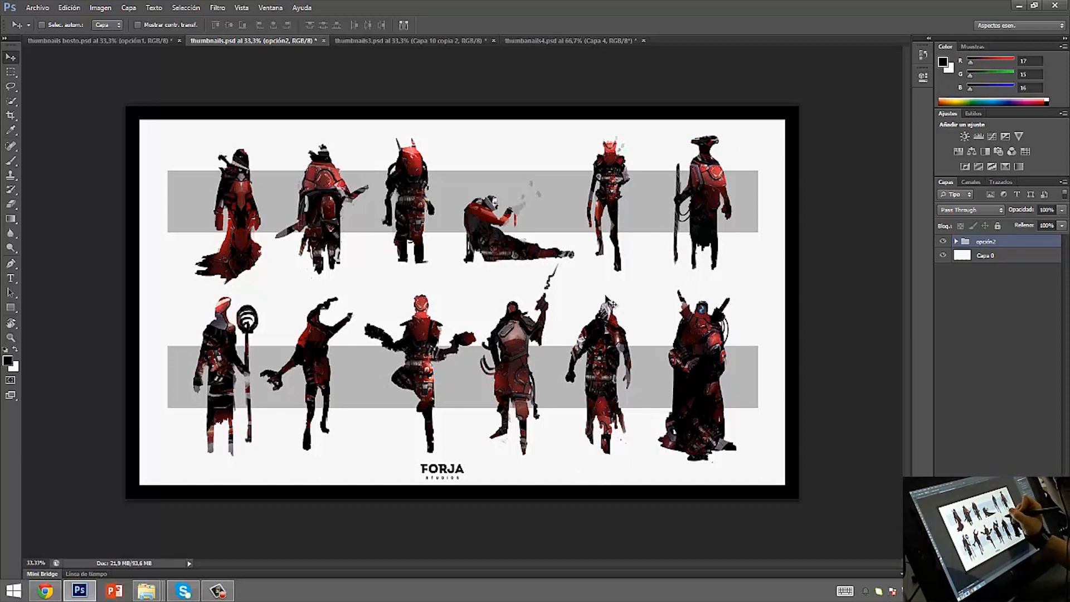
pyautogui.click(669, 332)
pyautogui.click(636, 343)
pyautogui.moveTo(630, 334); pyautogui.dragTo(535, 204)
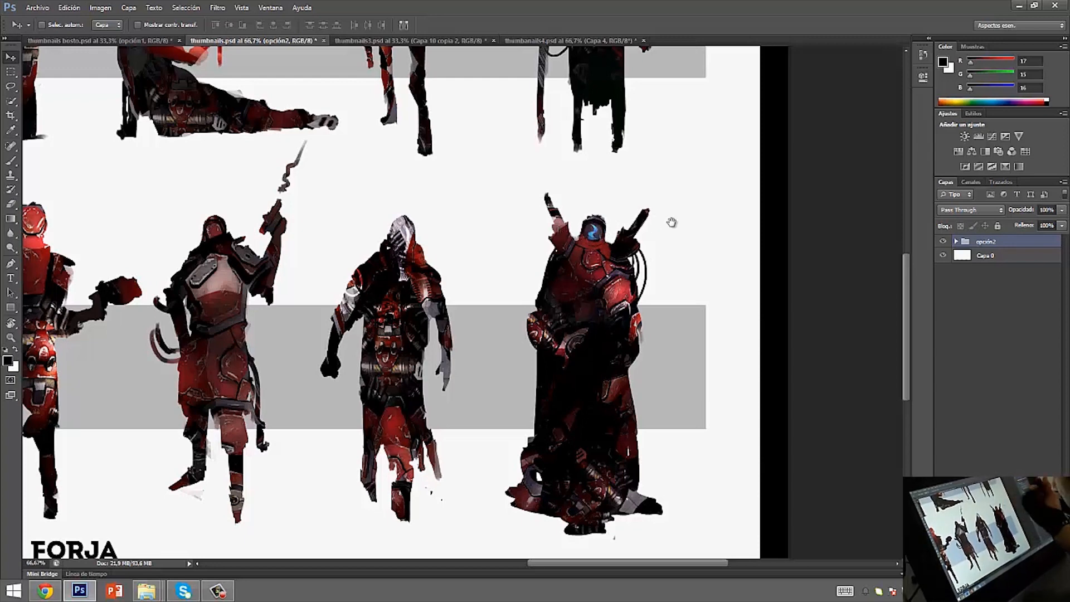
pyautogui.hscroll(-2, 507, 246)
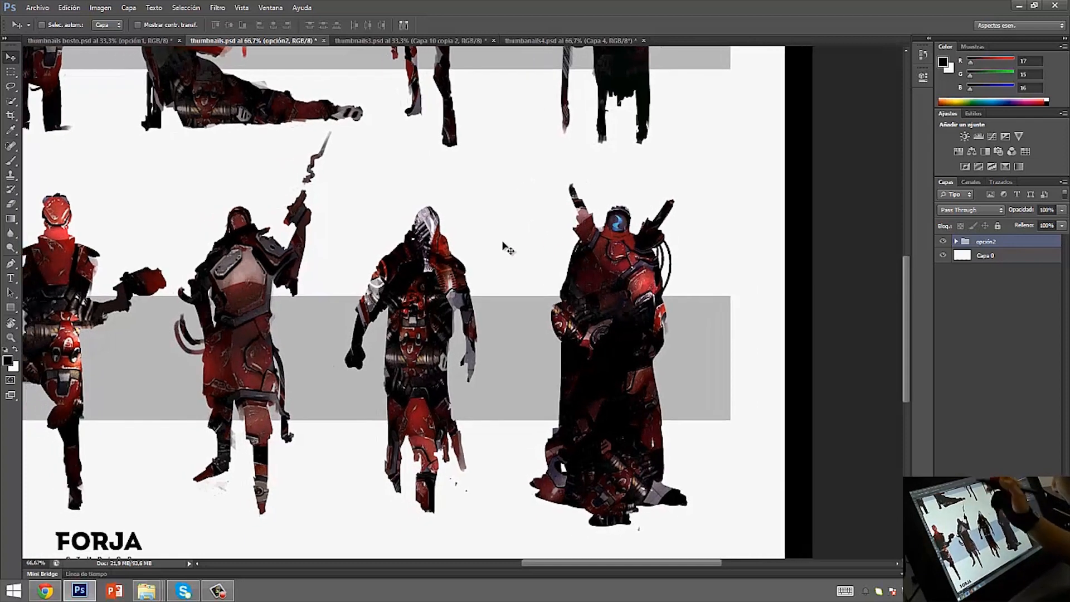
# Examine the three developed character concepts in thumbnails3.psd alongside their small source thumbnails
pyautogui.click(474, 39)
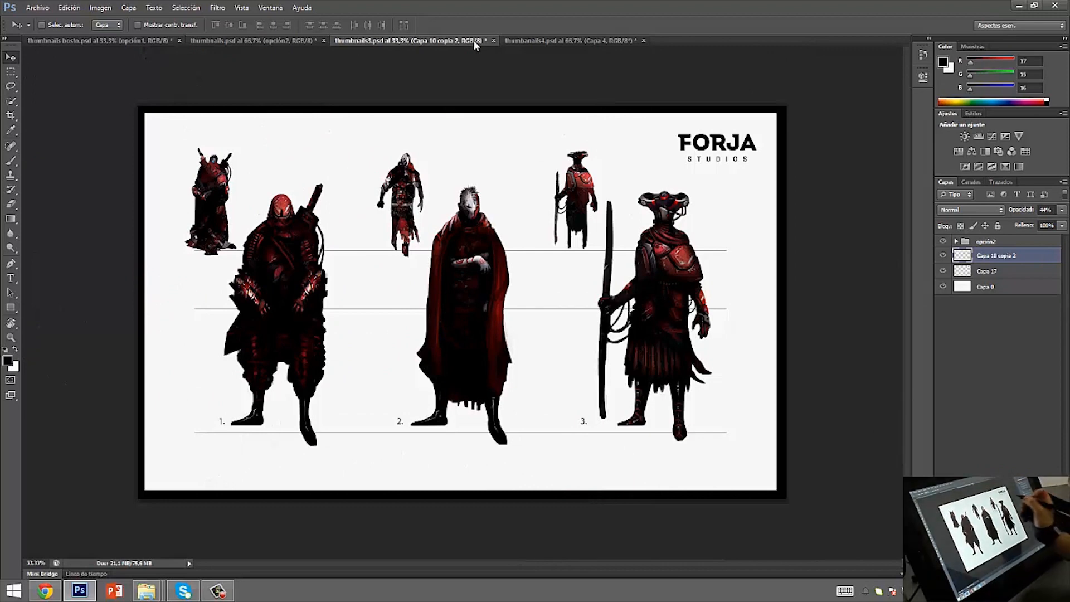
pyautogui.scroll(1, 638, 273)
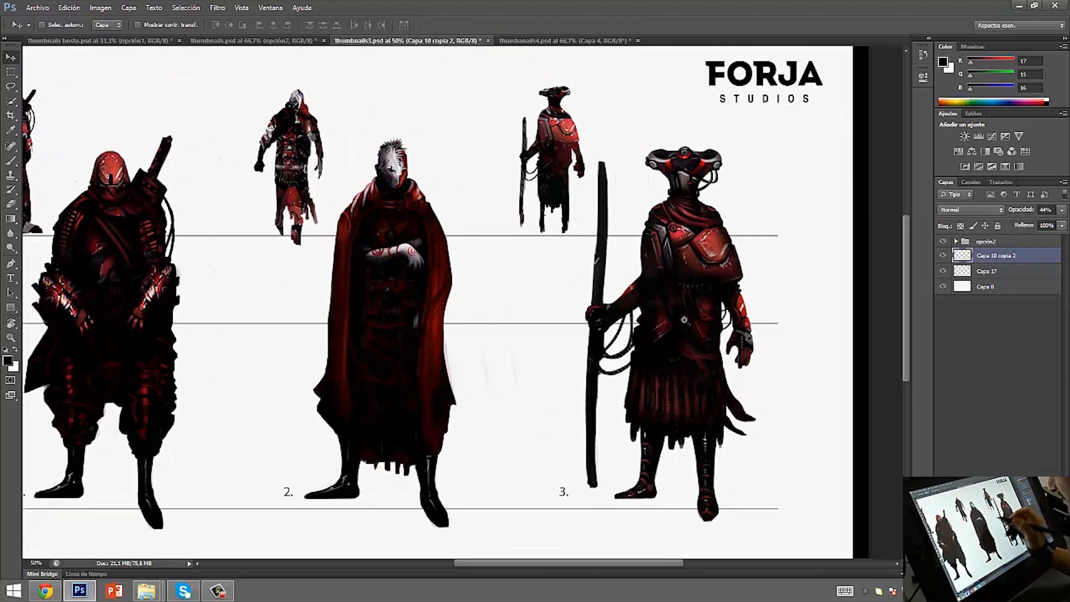
pyautogui.moveTo(280, 282); pyautogui.dragTo(480, 289)
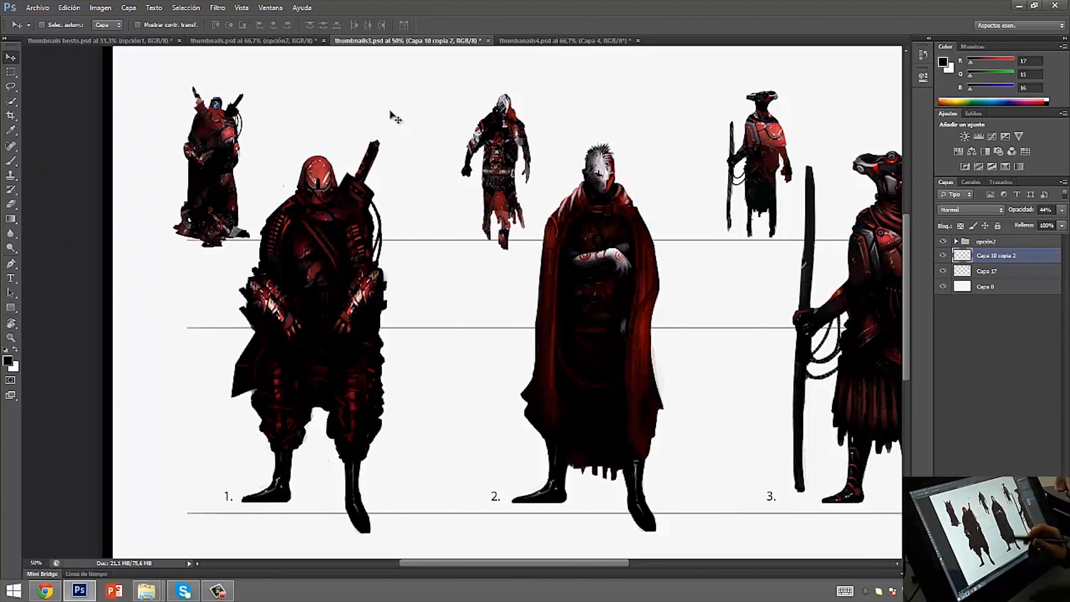
pyautogui.moveTo(585, 412); pyautogui.dragTo(474, 408)
pyautogui.moveTo(511, 446)
pyautogui.mouseDown()
pyautogui.moveTo(545, 444)
pyautogui.moveTo(523, 446)
pyautogui.mouseUp()
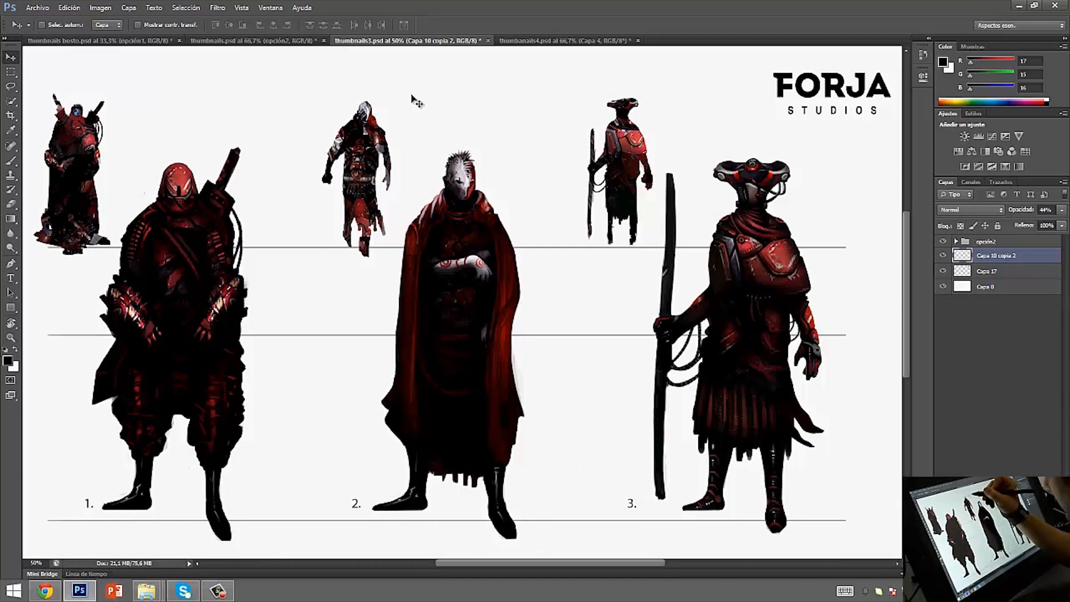
pyautogui.hscroll(1, 550, 306)
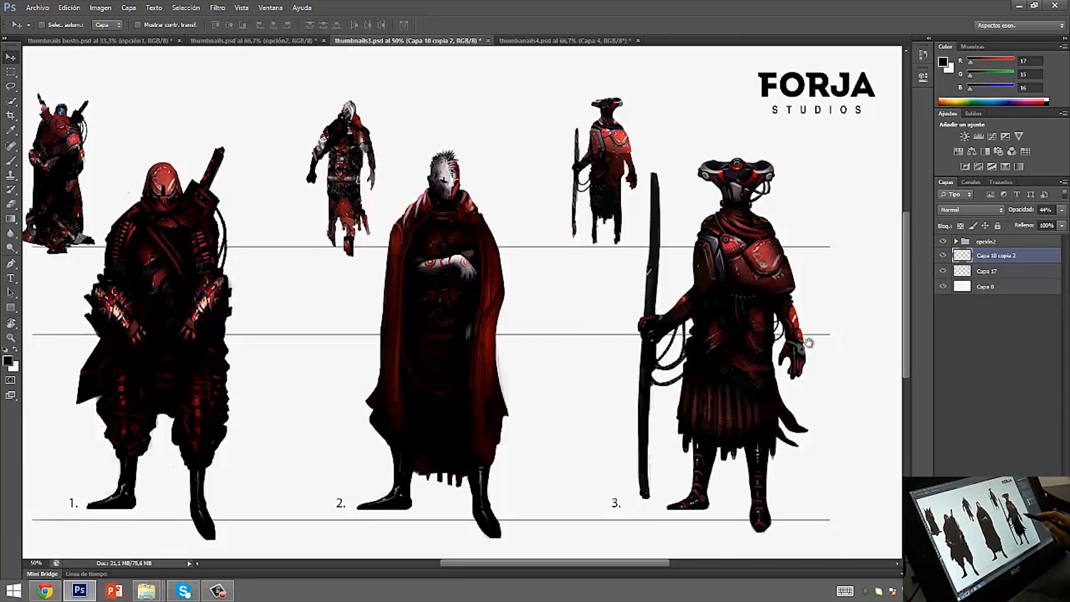
pyautogui.moveTo(816, 364); pyautogui.dragTo(815, 364)
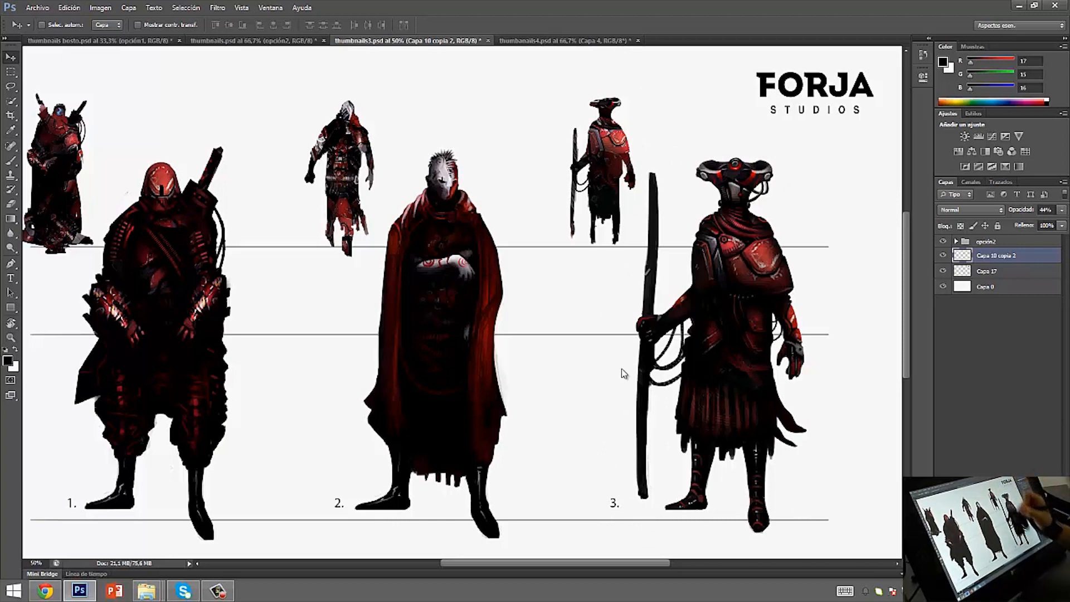
# Compare the final front and back character design in thumbnails4.psd with the earlier thumbnail sheets
pyautogui.click(602, 43)
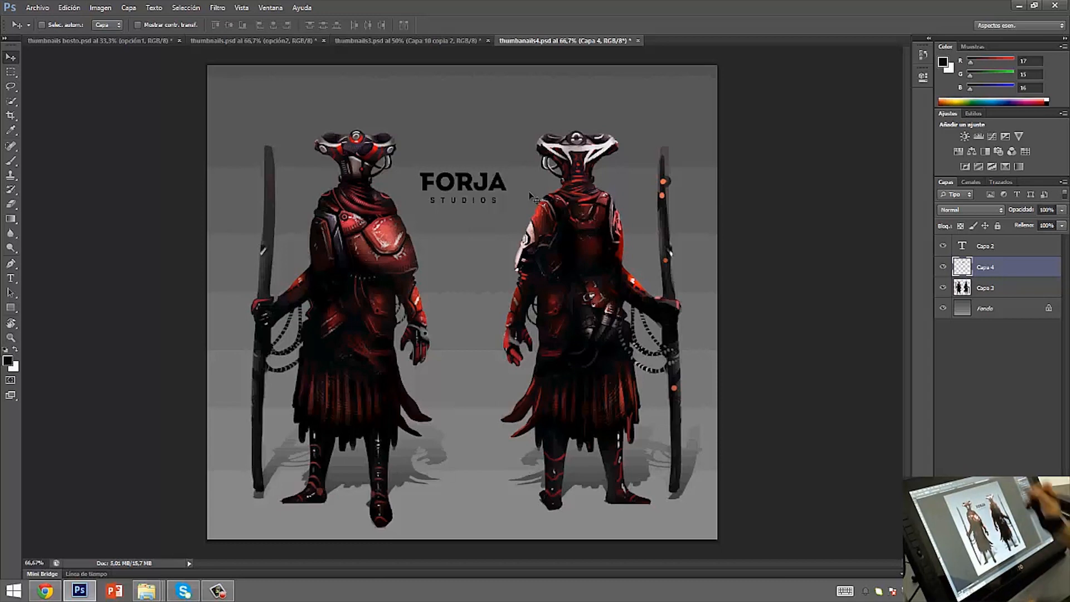
pyautogui.click(166, 38)
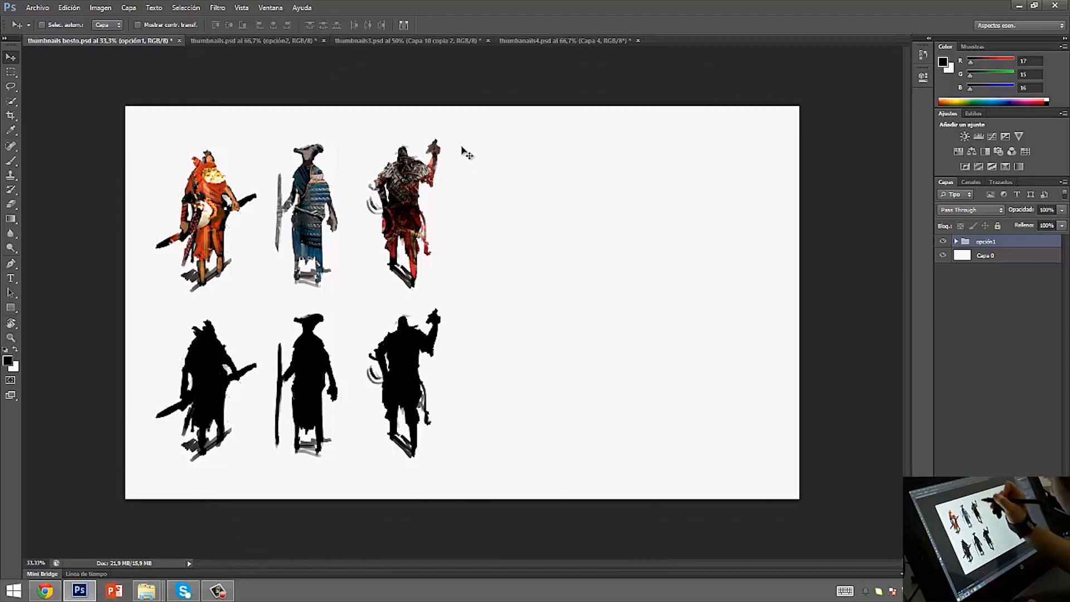
pyautogui.click(299, 39)
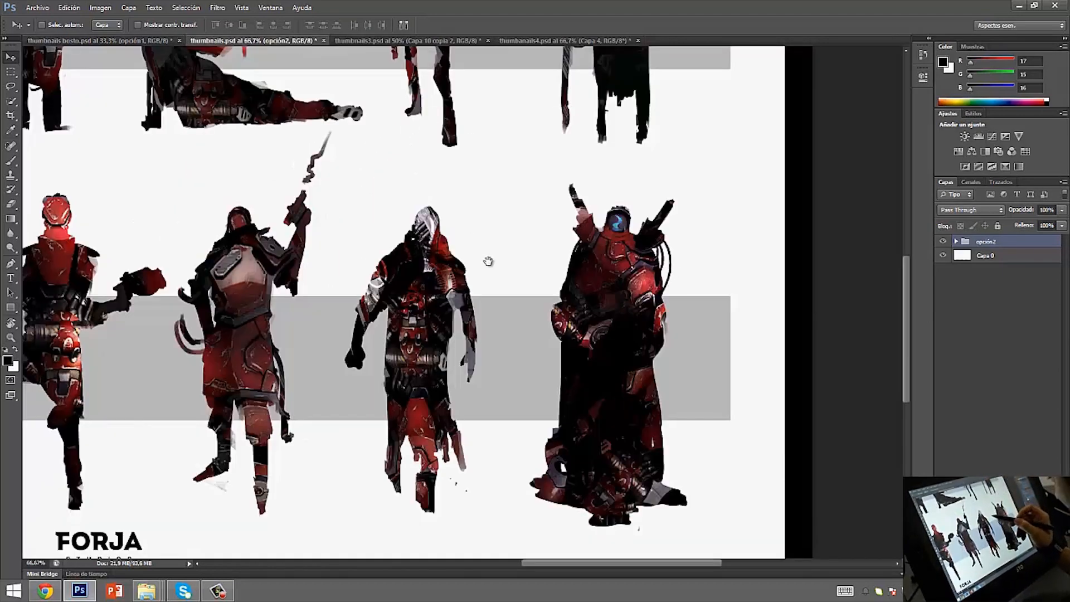
pyautogui.scroll(-1, 487, 268)
pyautogui.moveTo(411, 316); pyautogui.dragTo(559, 441)
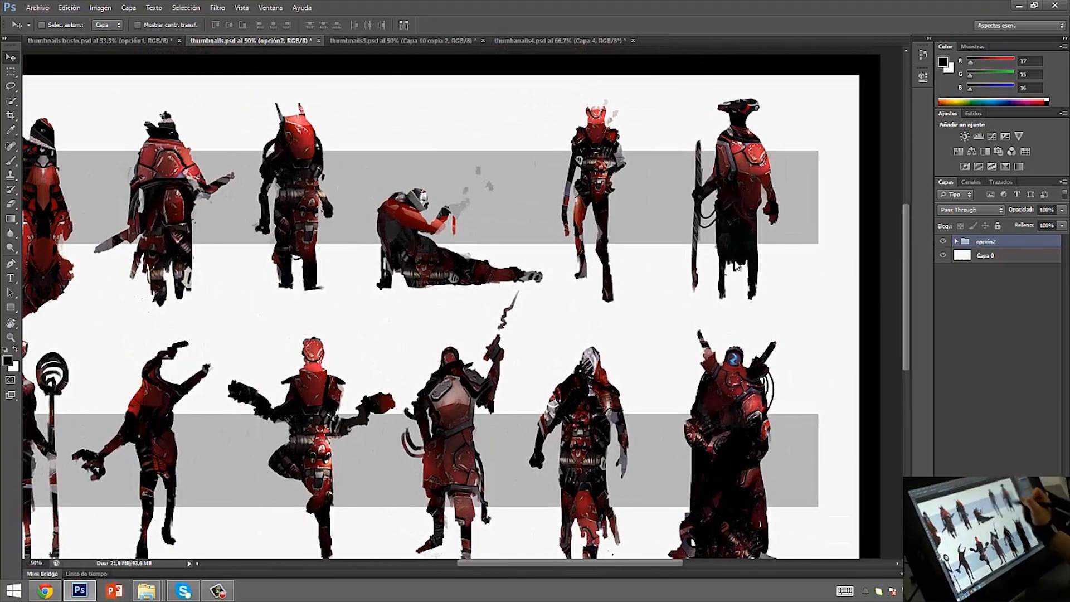
pyautogui.click(608, 40)
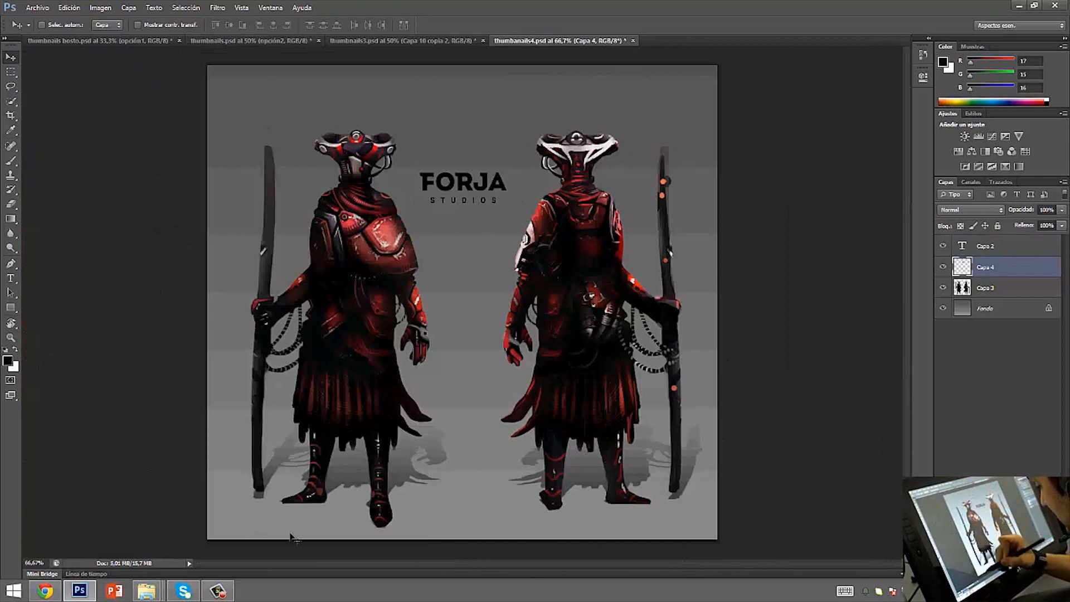
pyautogui.click(165, 41)
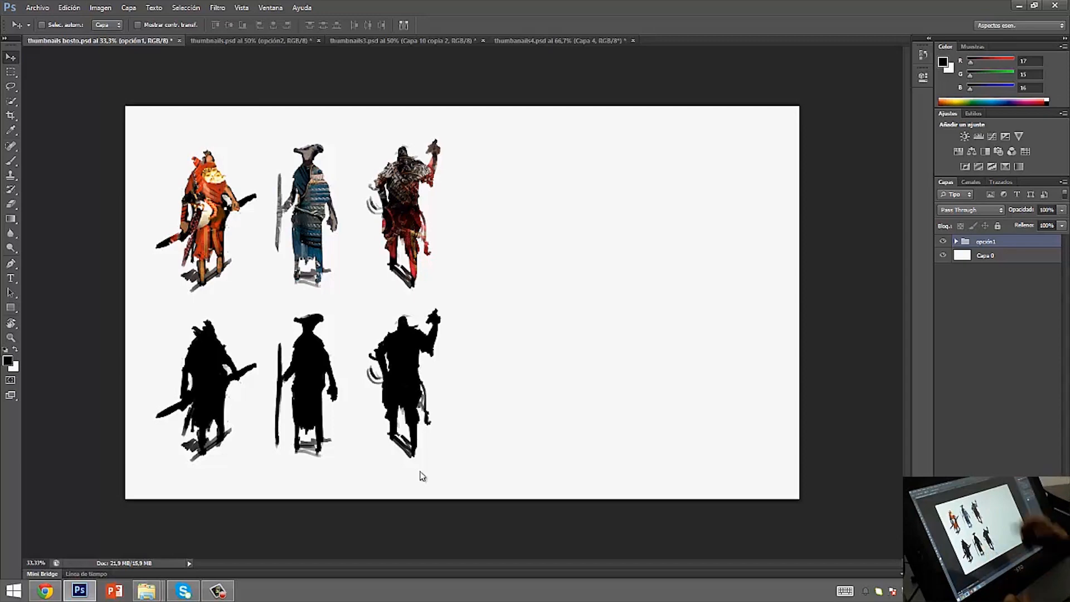
pyautogui.click(615, 40)
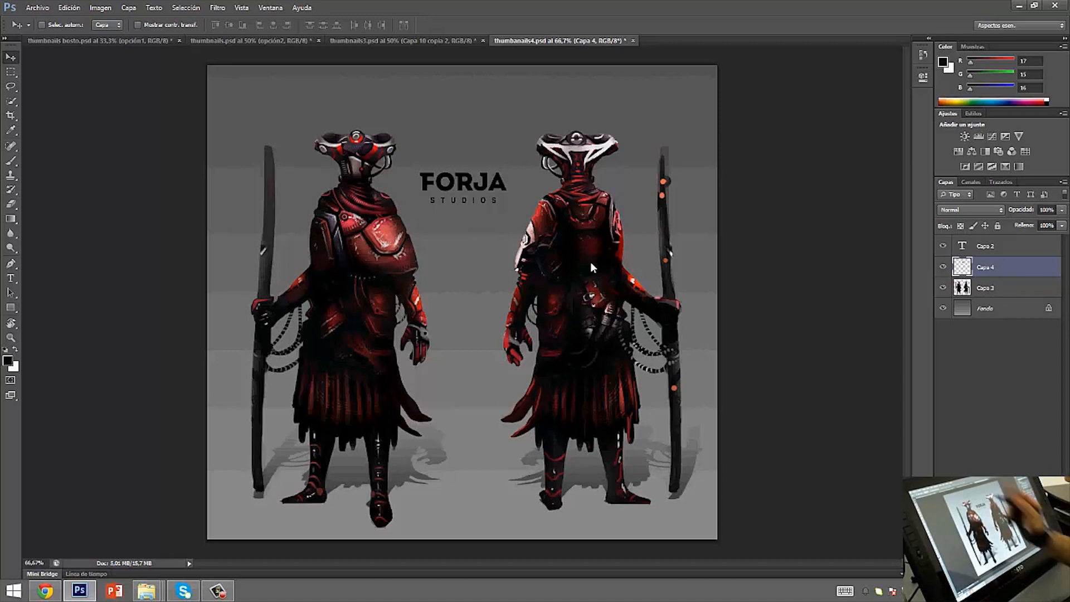
# Return to thumbnails besto.psd, expand the opción1 group and check which figures the BANDOLEIRO-MODA layer holds
pyautogui.click(168, 41)
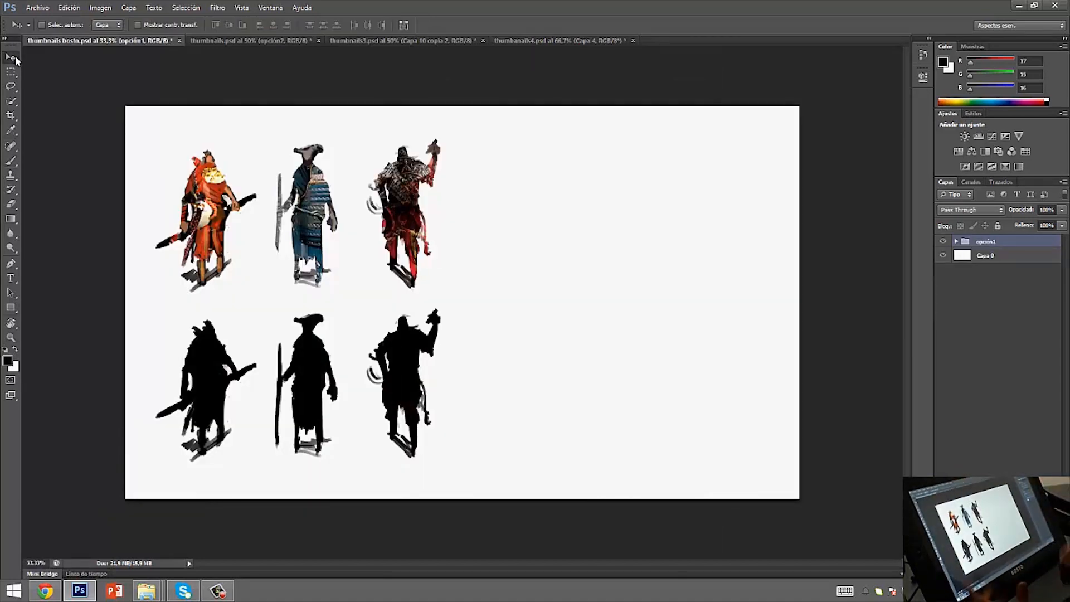
pyautogui.click(956, 241)
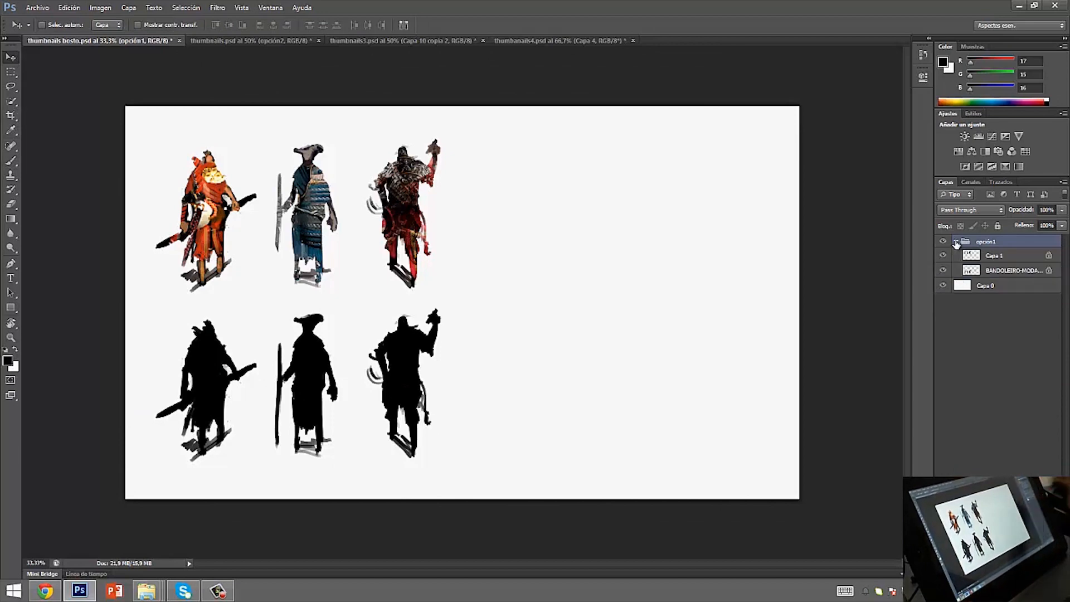
pyautogui.click(947, 270)
pyautogui.click(948, 270)
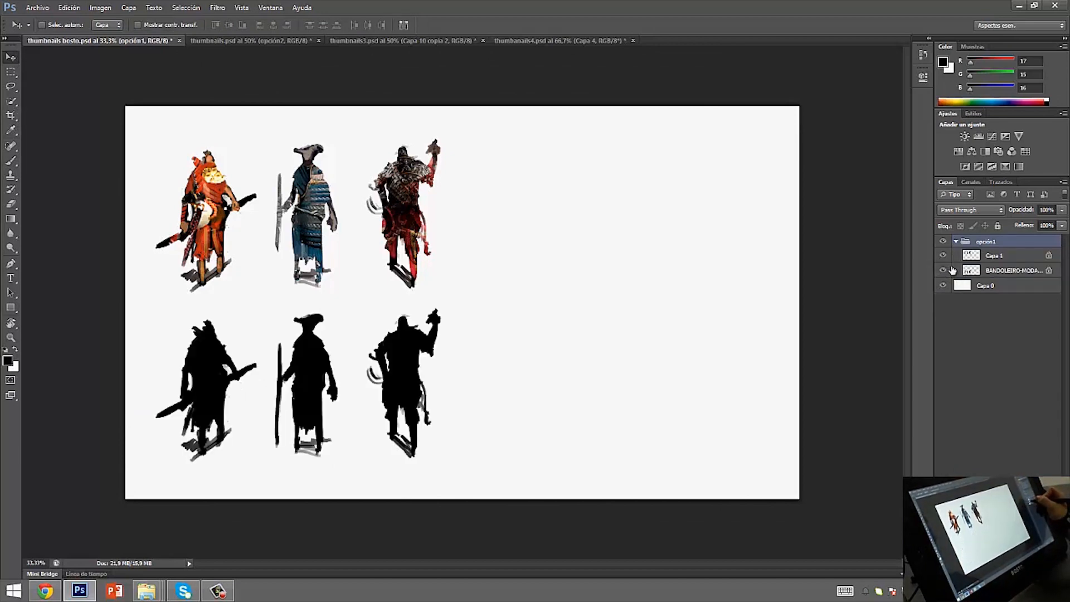
# Unlock the BANDOLEIRO-MODA layer and lasso the first black silhouette in the lower row
pyautogui.click(1002, 267)
pyautogui.click(12, 86)
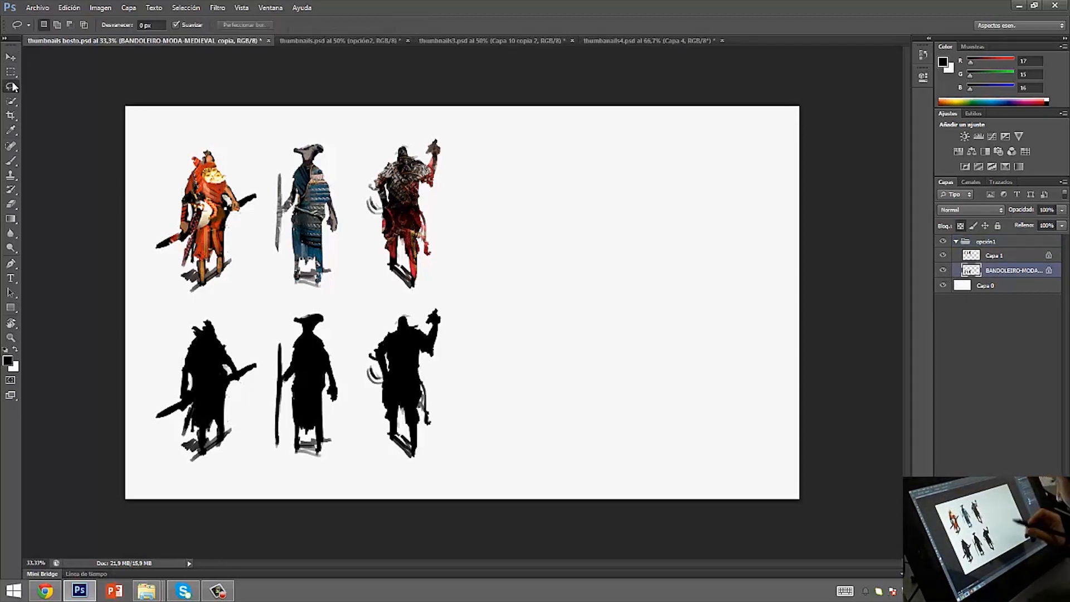
pyautogui.moveTo(246, 325)
pyautogui.mouseDown()
pyautogui.moveTo(134, 389)
pyautogui.moveTo(152, 484)
pyautogui.moveTo(243, 447)
pyautogui.moveTo(261, 384)
pyautogui.moveTo(247, 325)
pyautogui.mouseUp()
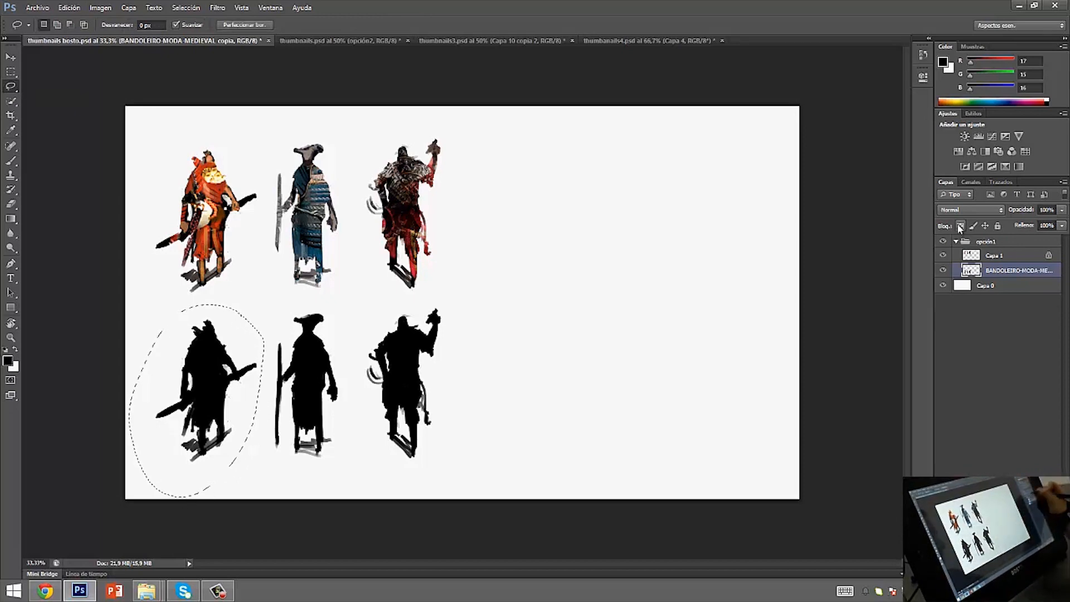
# Try to duplicate the selected silhouette beside the third one, then undo the copy and clear the selection
pyautogui.moveTo(219, 401); pyautogui.dragTo(504, 400)
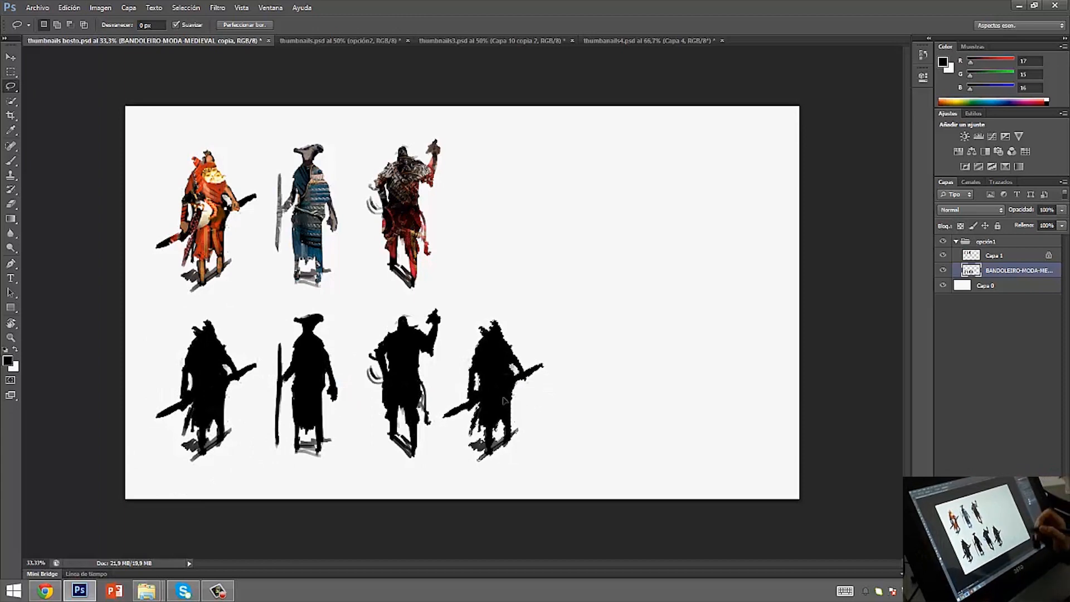
pyautogui.hotkey('ctrl', 'z')
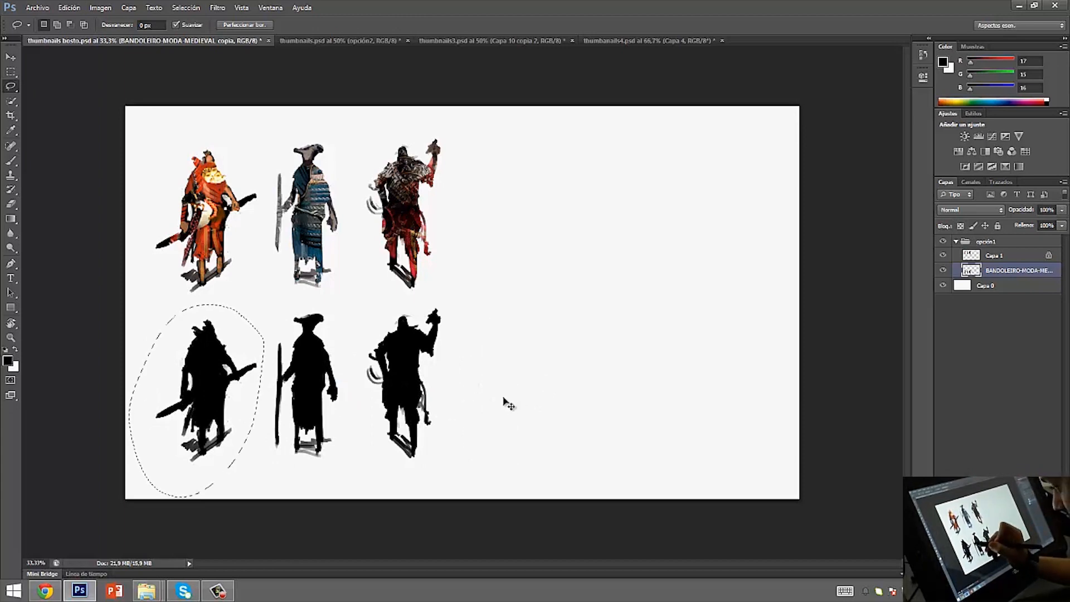
pyautogui.hotkey('ctrl', 'd')
# Lasso the first black silhouette and place a copy of it on its own layer beside the third silhouette
pyautogui.moveTo(226, 304)
pyautogui.mouseDown()
pyautogui.moveTo(155, 335)
pyautogui.moveTo(150, 467)
pyautogui.moveTo(246, 445)
pyautogui.moveTo(254, 335)
pyautogui.moveTo(184, 311)
pyautogui.mouseUp()
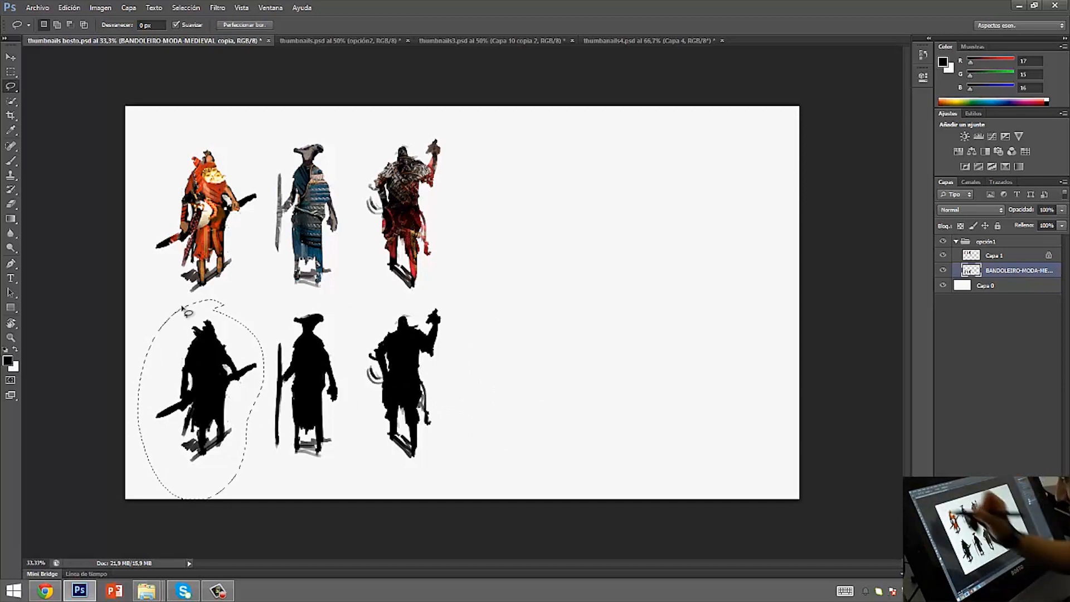
pyautogui.click(13, 56)
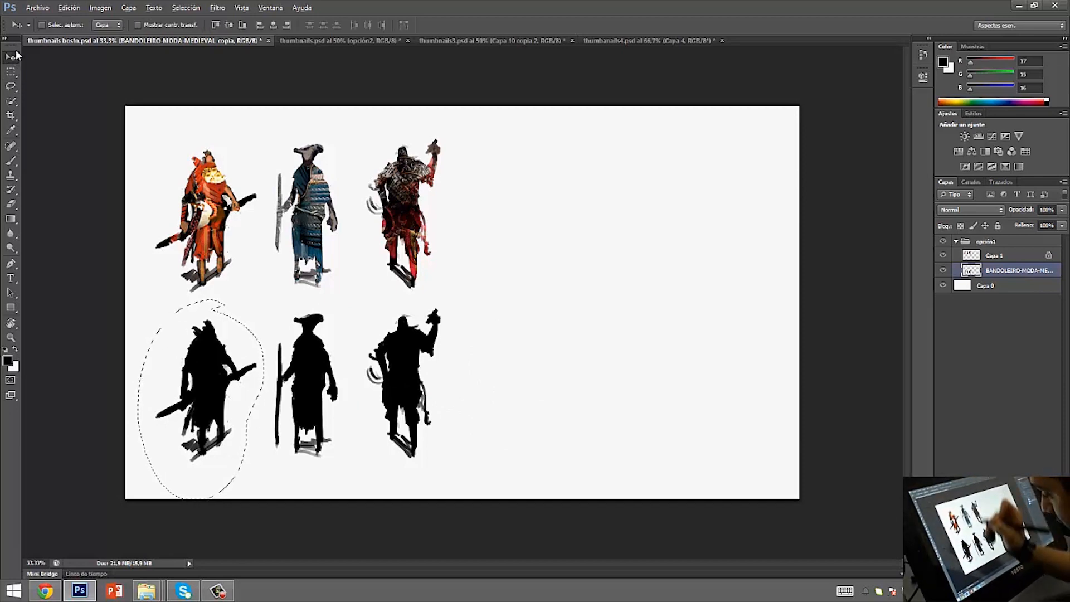
pyautogui.moveTo(207, 390); pyautogui.dragTo(510, 381)
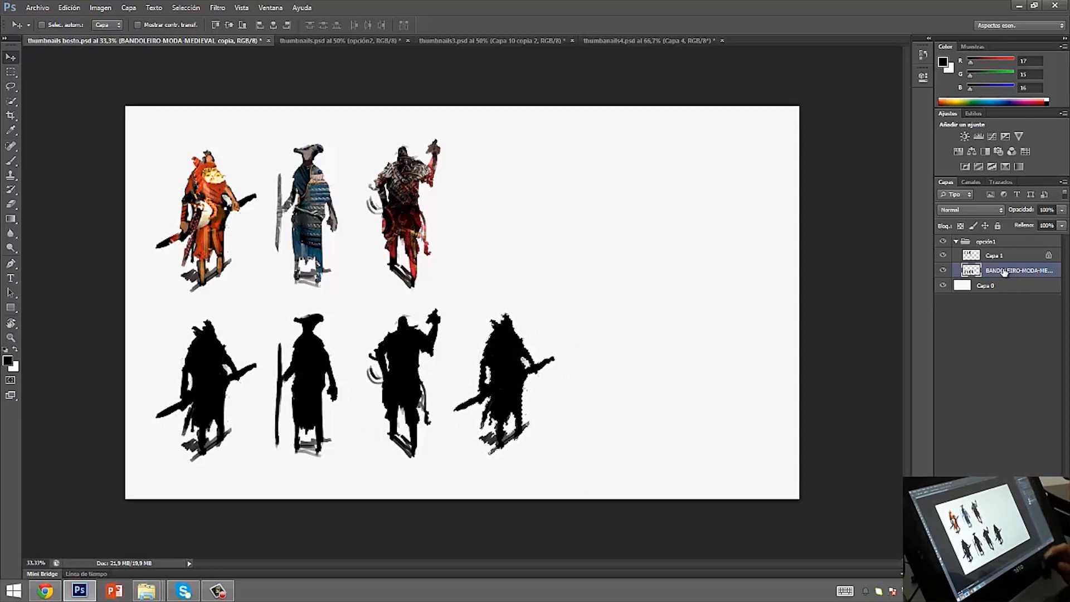
pyautogui.press('Delete')
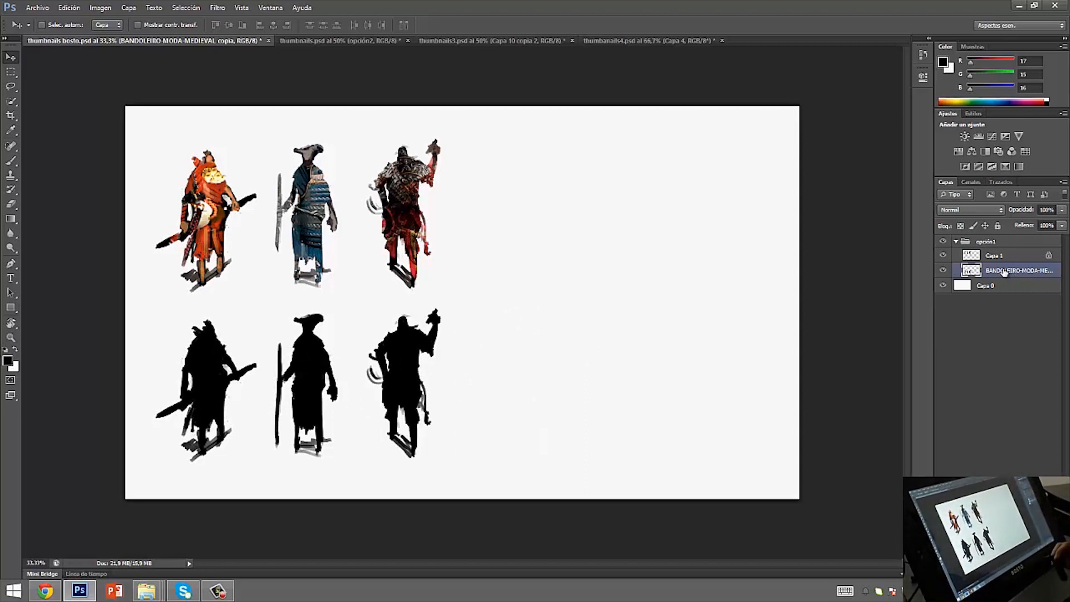
pyautogui.hotkey('ctrl', 'z')
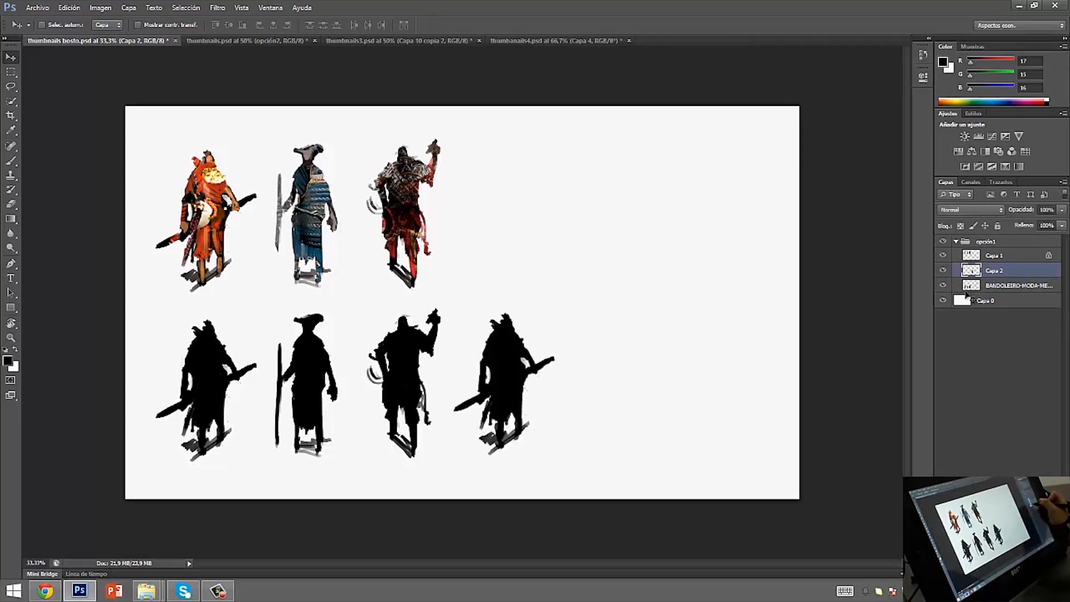
# Try moving the layer with the three original silhouettes, then undo the move
pyautogui.click(995, 285)
pyautogui.moveTo(408, 360)
pyautogui.mouseDown()
pyautogui.moveTo(454, 270)
pyautogui.moveTo(389, 364)
pyautogui.mouseUp()
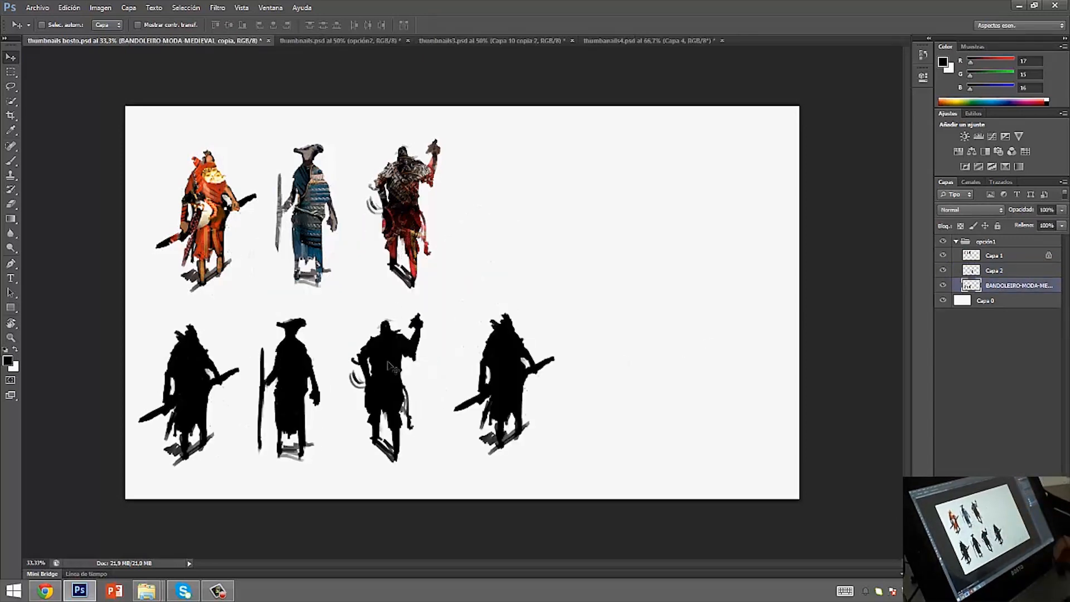
pyautogui.hotkey('ctrl', 'z')
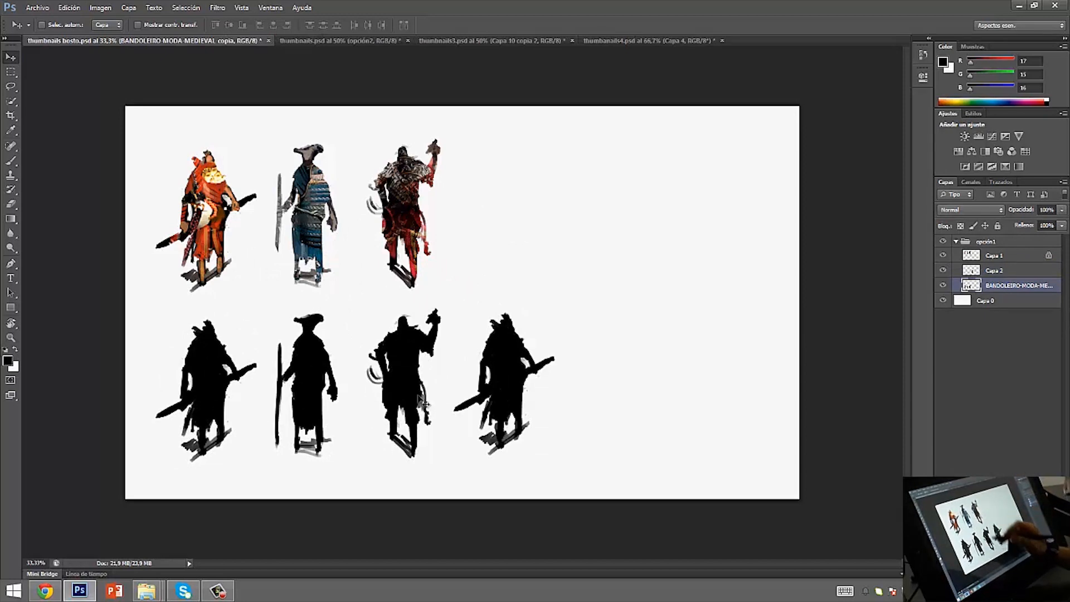
# On layer Capa 2, set up the Brush tool with the textured 93 preset tip at 25 px
pyautogui.click(1030, 272)
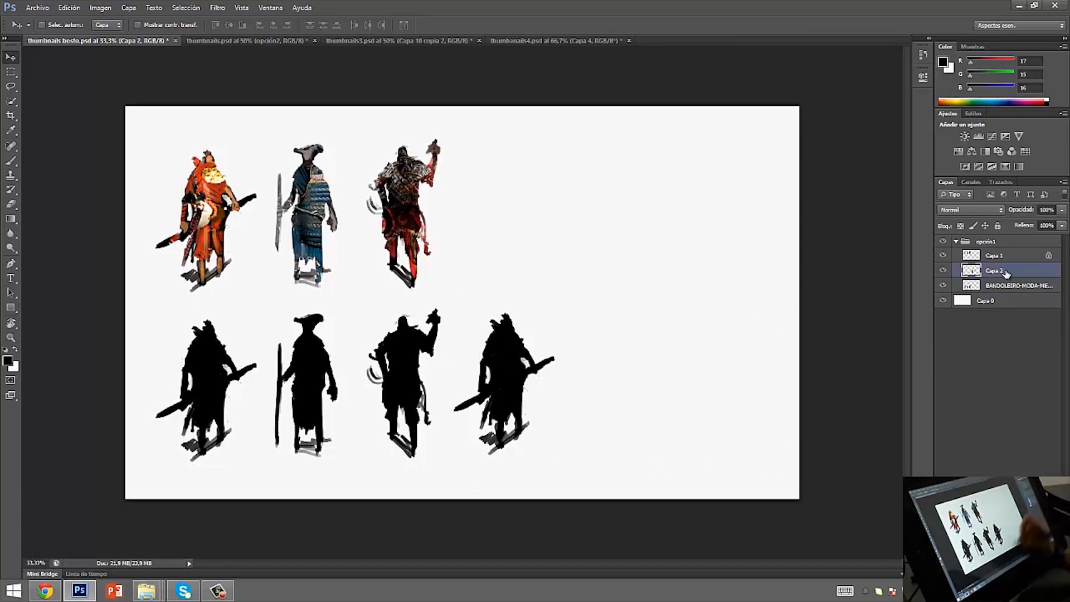
pyautogui.press('b')
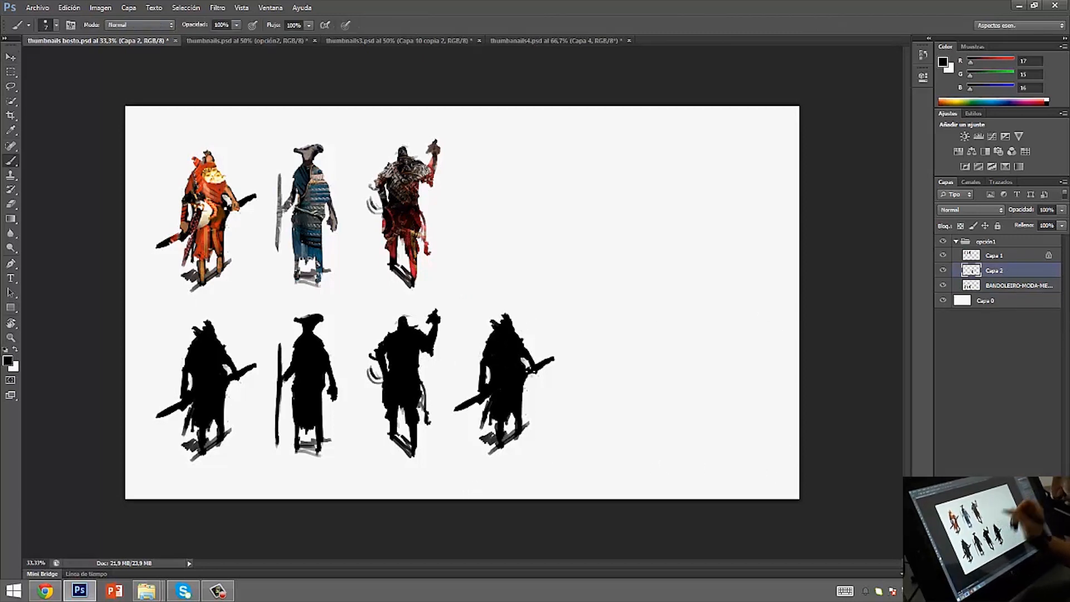
pyautogui.rightClick(526, 352)
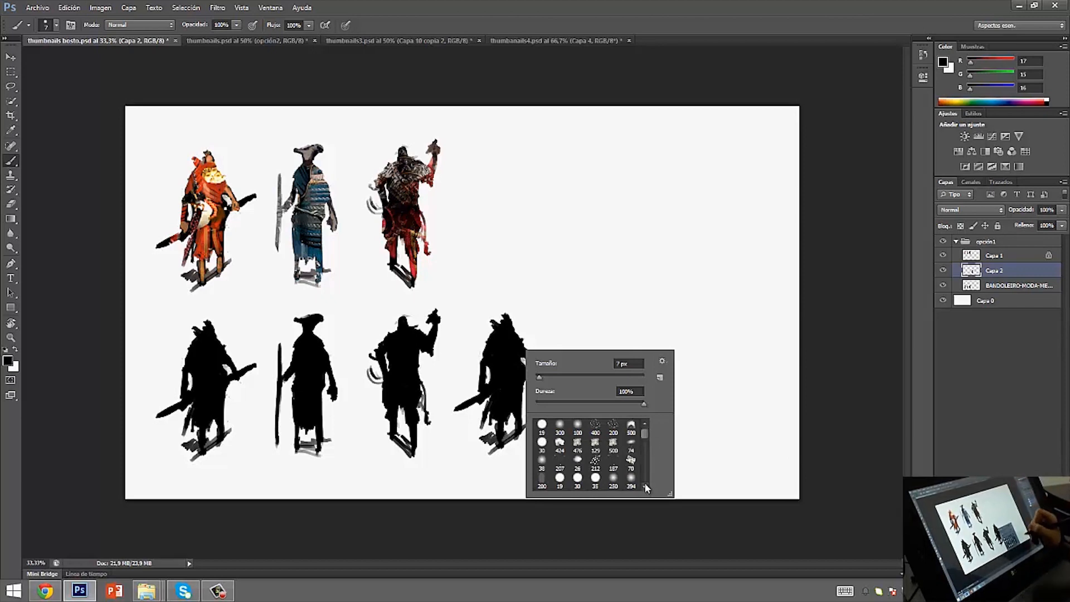
pyautogui.scroll(-3, 647, 460)
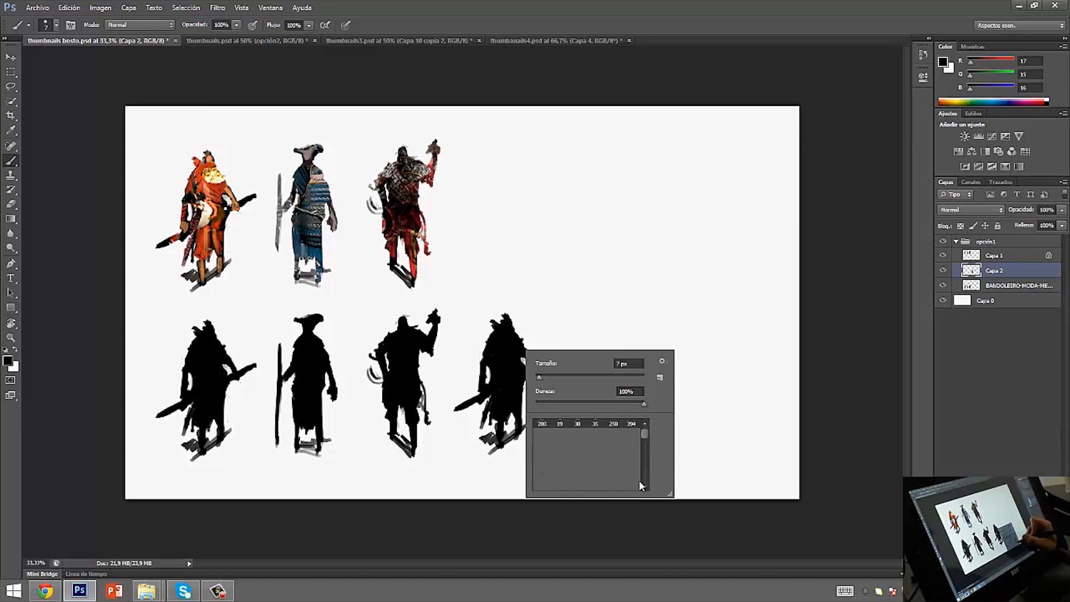
pyautogui.click(632, 471)
pyautogui.moveTo(585, 377); pyautogui.dragTo(549, 377)
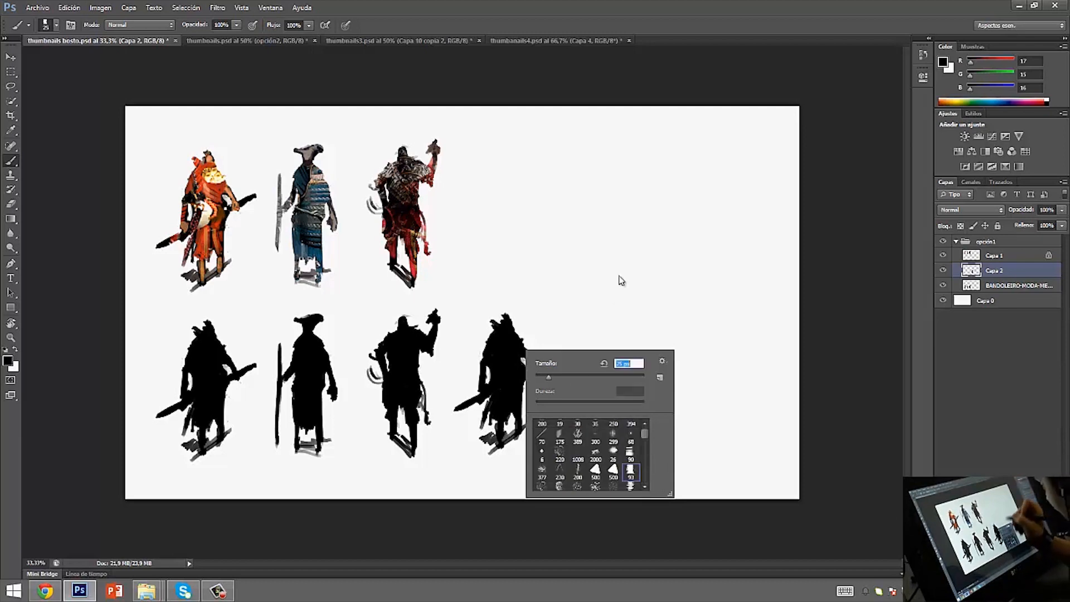
# Close the brush settings and sample pure black from the copied silhouette as the painting colour
pyautogui.click(519, 332)
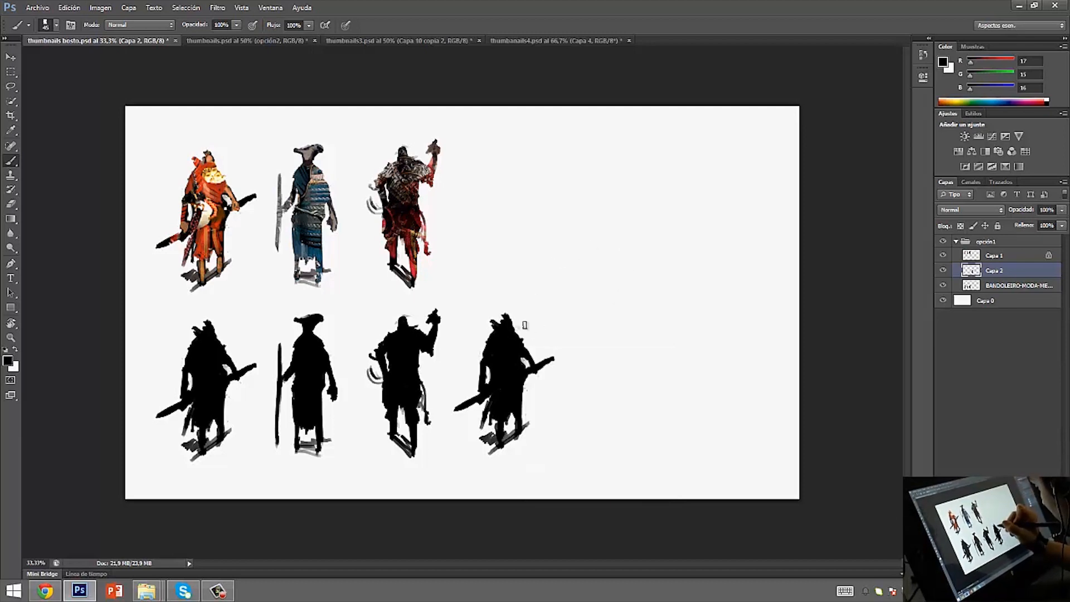
pyautogui.keyDown('alt'); pyautogui.click(508, 339); pyautogui.keyUp('alt')
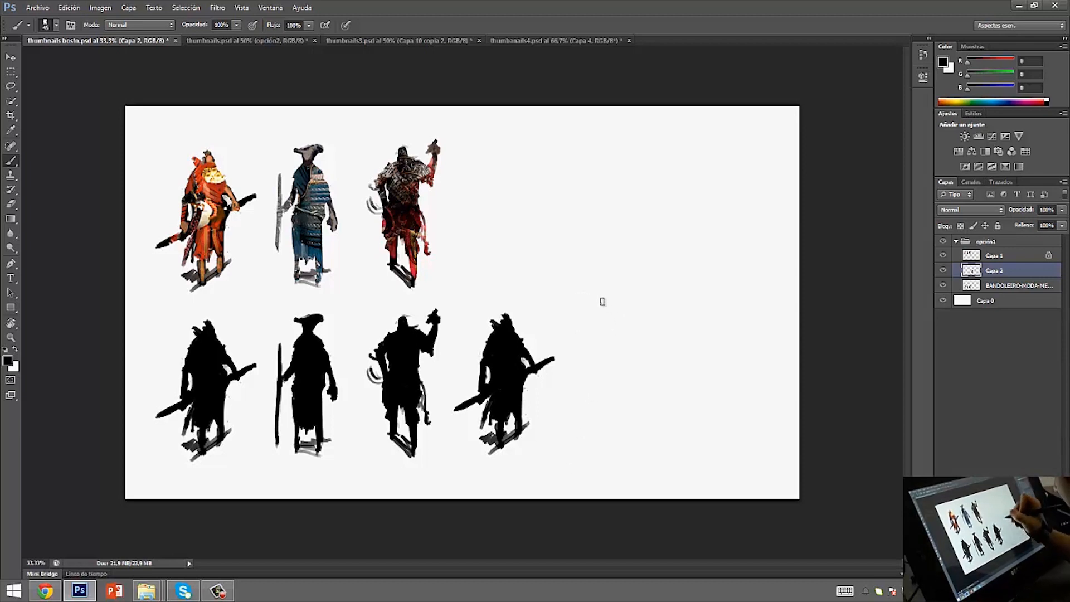
# Try marking the figure's height beside the copied silhouette with 45 px textured brush strokes, then undo them
pyautogui.moveTo(611, 301); pyautogui.dragTo(626, 300)
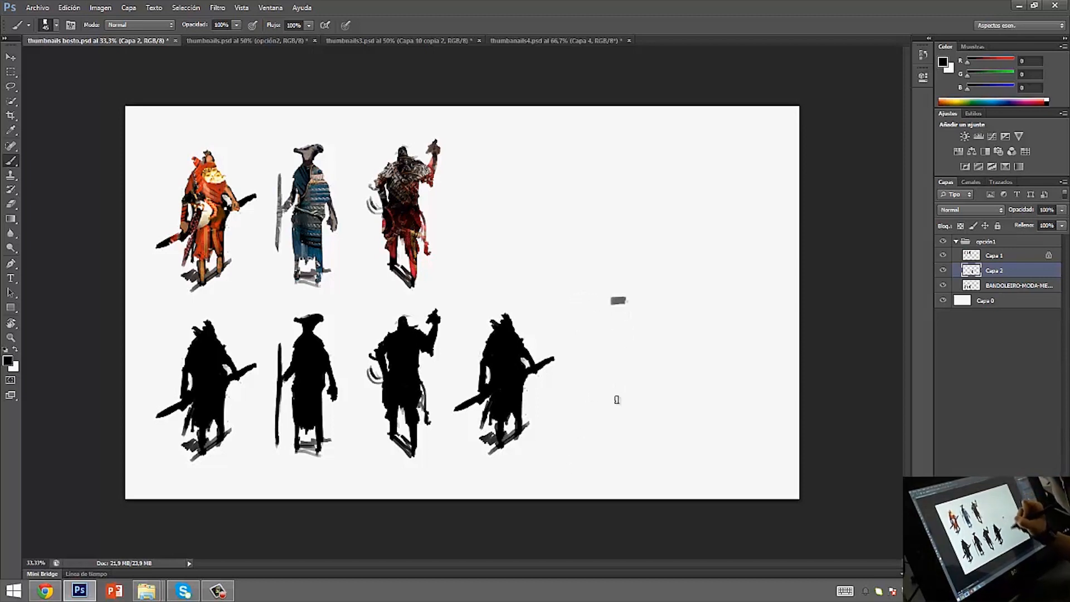
pyautogui.moveTo(611, 454)
pyautogui.mouseDown()
pyautogui.moveTo(618, 301)
pyautogui.moveTo(613, 447)
pyautogui.mouseUp()
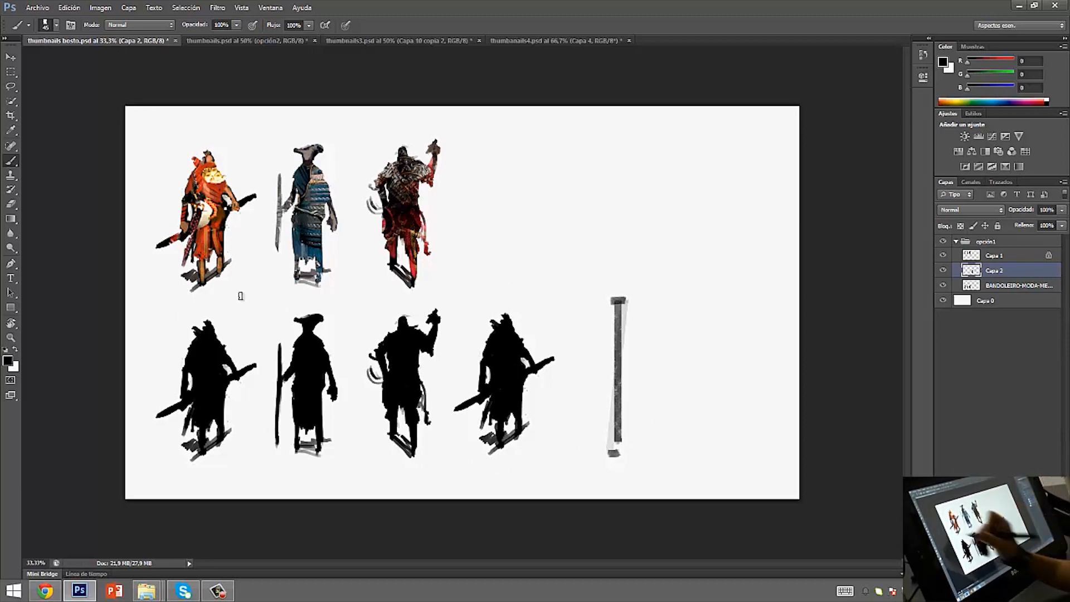
pyautogui.hotkey('ctrl', 'alt', 'z')
pyautogui.hotkey('ctrl', 'alt', 'z')
pyautogui.hotkey('ctrl', 'alt', 'z')
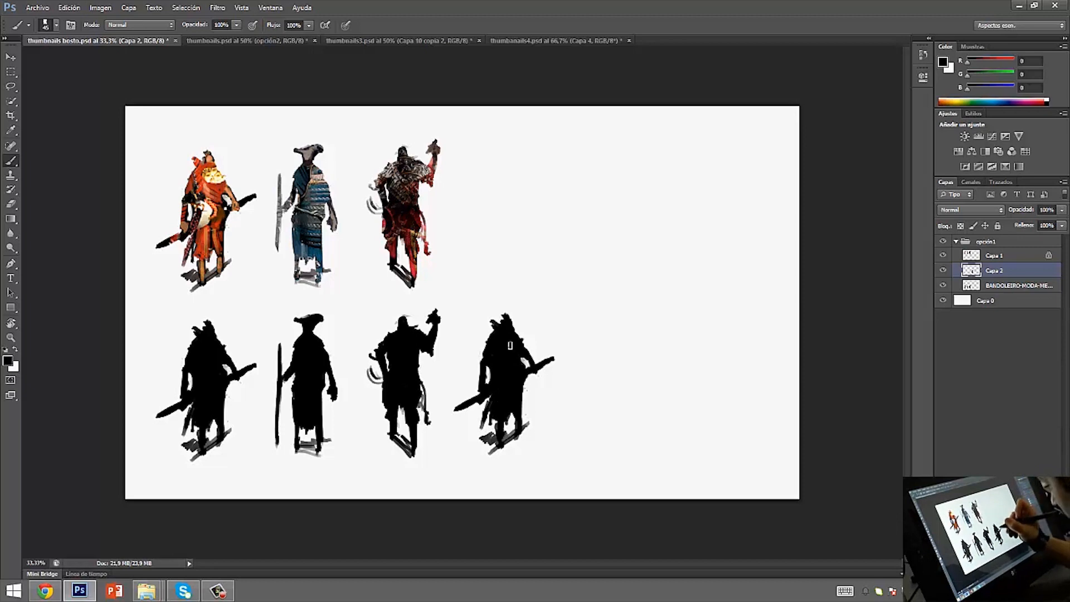
# Reduce the textured brush to 20 px and try a stroke beside the copied silhouette, then undo it
pyautogui.rightClick(511, 342)
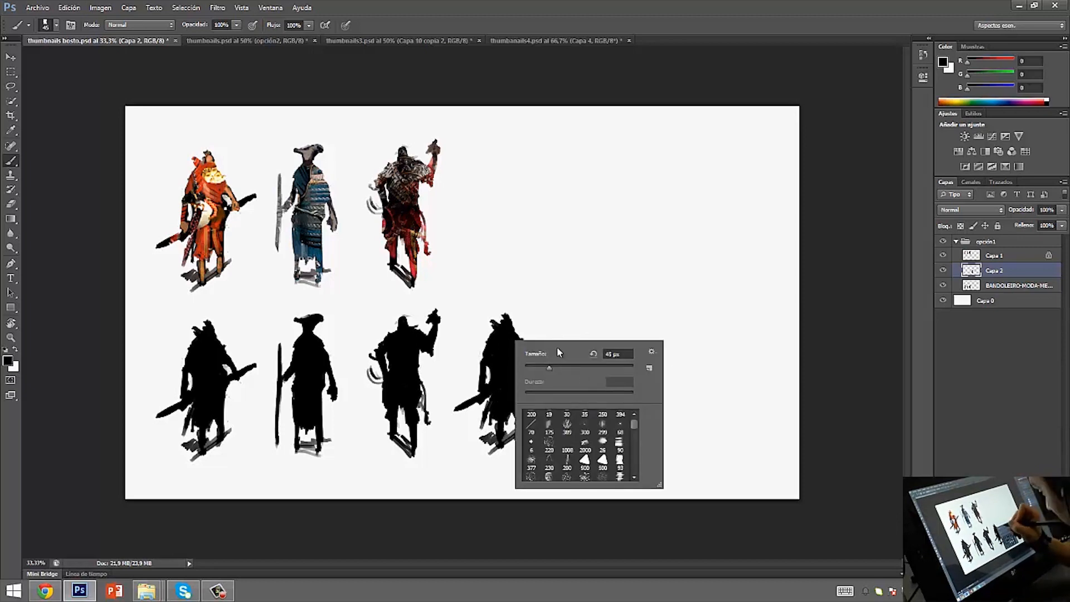
pyautogui.press('Return')
pyautogui.moveTo(549, 318); pyautogui.dragTo(583, 330)
pyautogui.hotkey('ctrl', 'z')
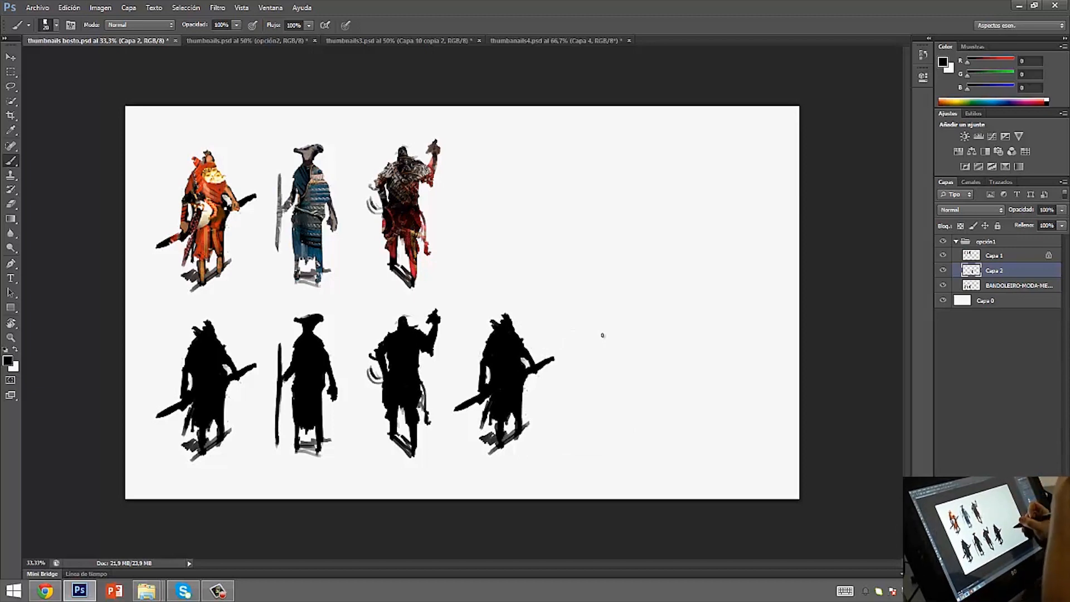
# Enlarge the textured brush to about 64 px and try strokes on the empty canvas, undoing them
pyautogui.rightClick(621, 366)
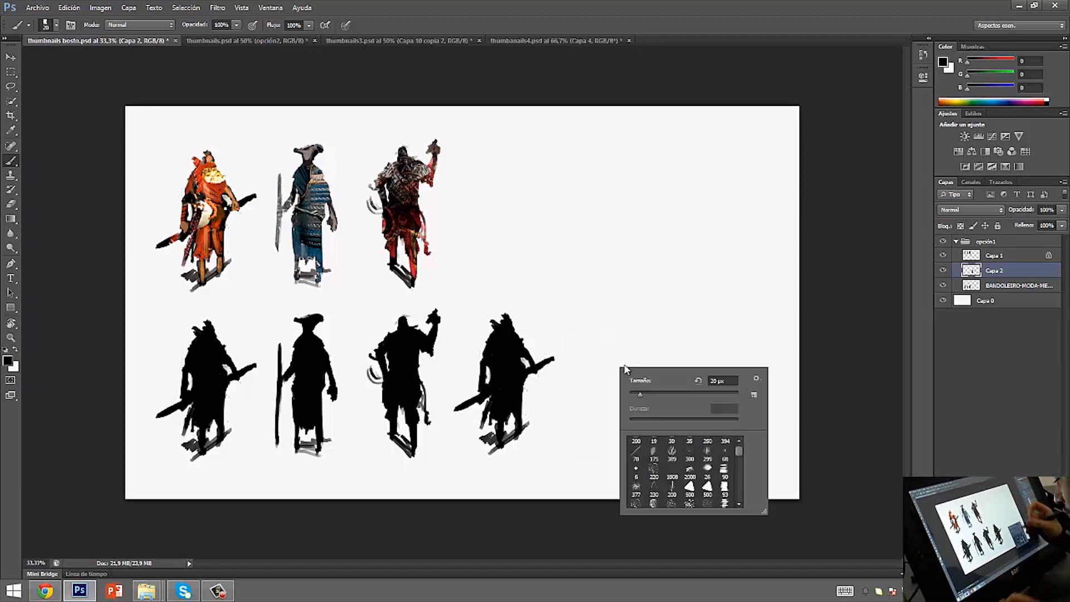
pyautogui.moveTo(739, 450); pyautogui.dragTo(737, 428)
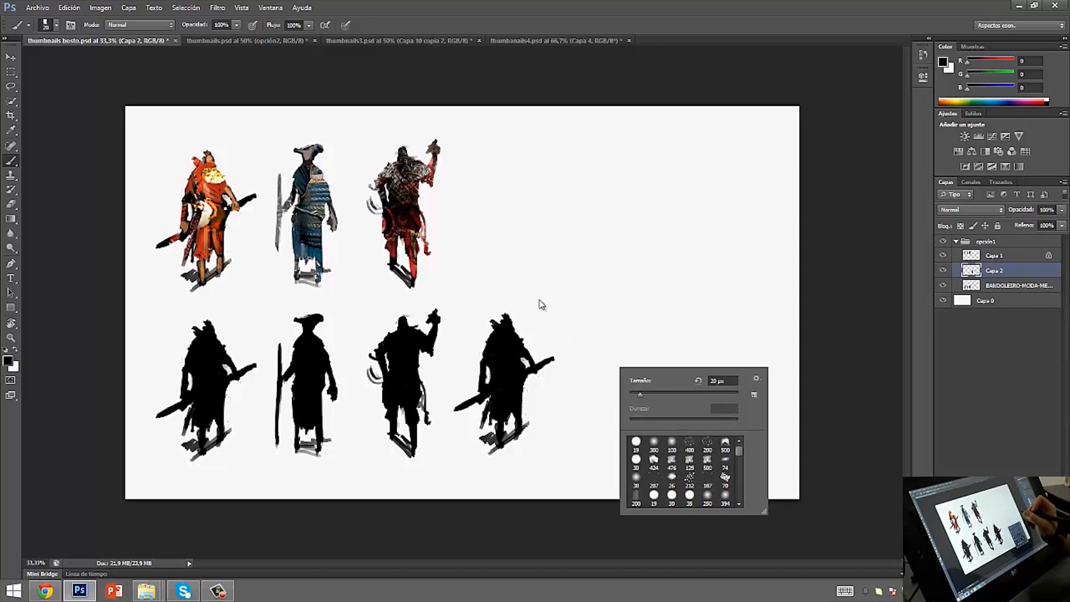
pyautogui.moveTo(641, 393); pyautogui.dragTo(664, 394)
pyautogui.moveTo(585, 318)
pyautogui.mouseDown()
pyautogui.moveTo(585, 333)
pyautogui.moveTo(596, 320)
pyautogui.moveTo(599, 332)
pyautogui.mouseUp()
pyautogui.hotkey('ctrl', 'alt', 'z')
pyautogui.hotkey('ctrl', 'alt', 'z')
pyautogui.hotkey('ctrl', 'alt', 'z')
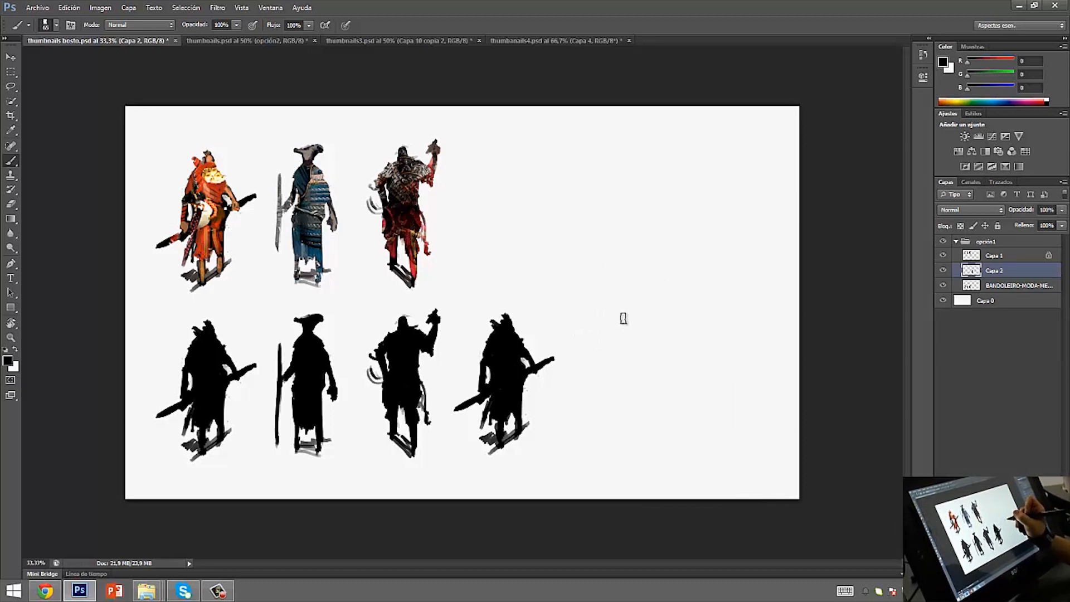
pyautogui.rightClick(629, 317)
pyautogui.click(590, 311)
pyautogui.moveTo(591, 311); pyautogui.dragTo(589, 319)
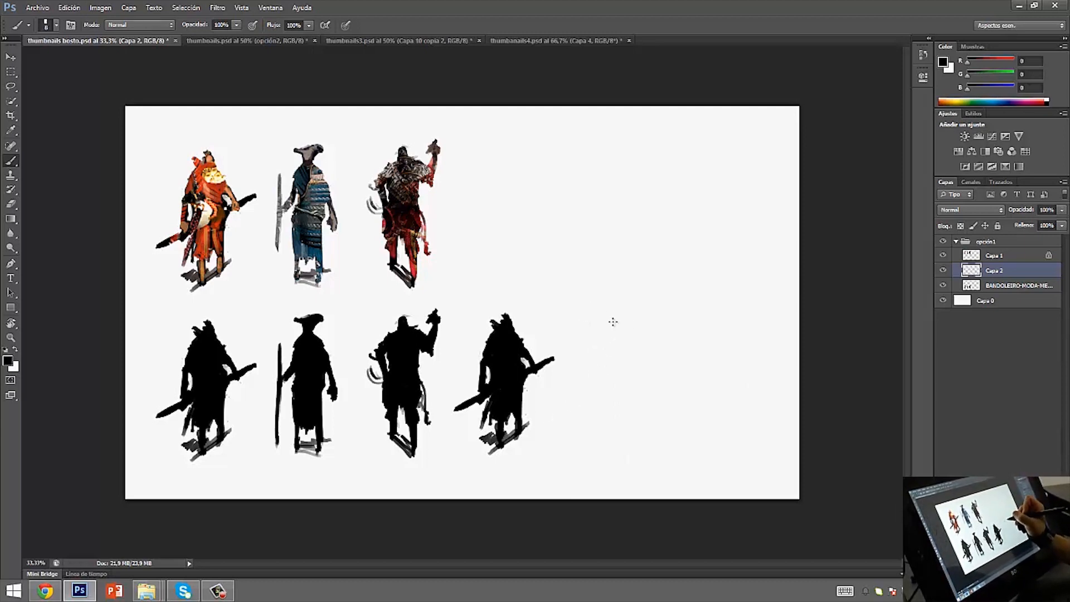
pyautogui.rightClick(592, 333)
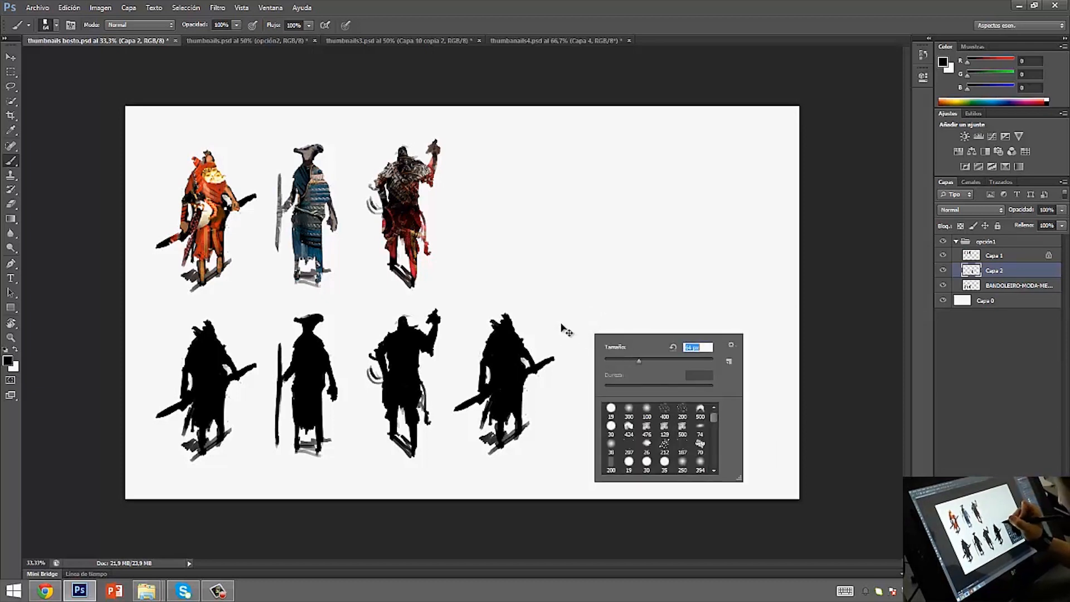
pyautogui.click(563, 329)
# Choose the hard round 30 brush tip and try a pressure scribble on the empty canvas, then undo it
pyautogui.rightClick(591, 347)
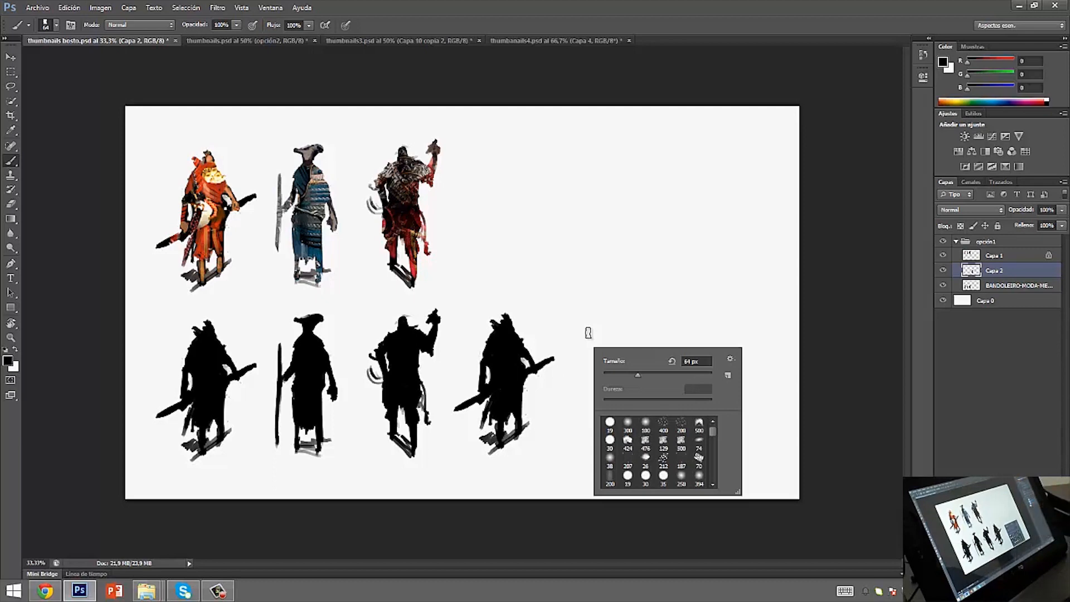
pyautogui.click(609, 439)
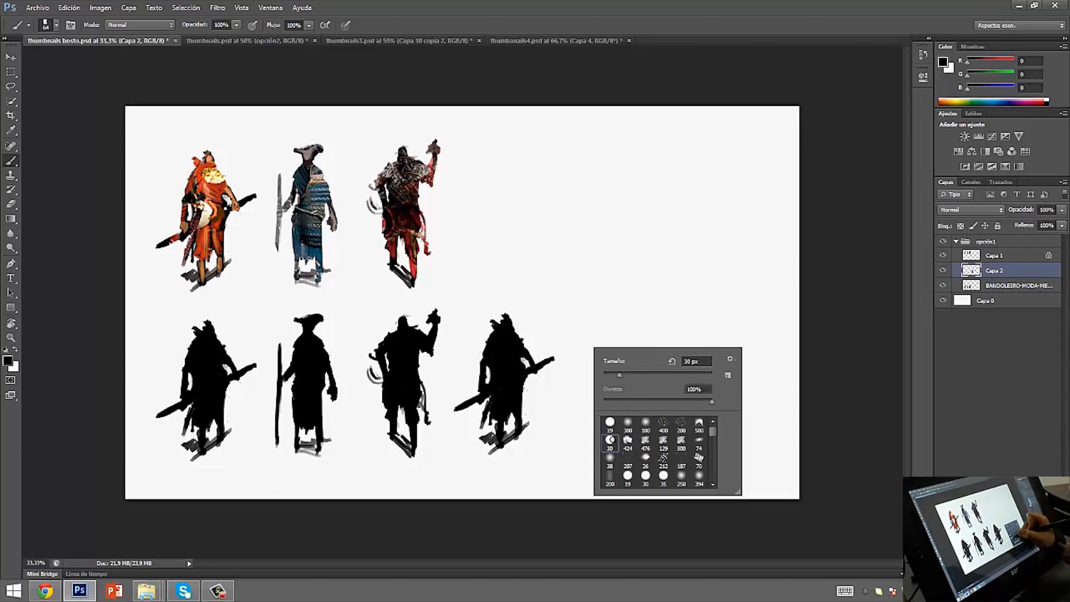
pyautogui.moveTo(578, 313)
pyautogui.mouseDown()
pyautogui.moveTo(601, 341)
pyautogui.moveTo(633, 311)
pyautogui.moveTo(669, 311)
pyautogui.moveTo(638, 329)
pyautogui.mouseUp()
pyautogui.hotkey('ctrl', 'alt', 'z')
pyautogui.hotkey('ctrl', 'alt', 'z')
pyautogui.hotkey('ctrl', 'alt', 'z')
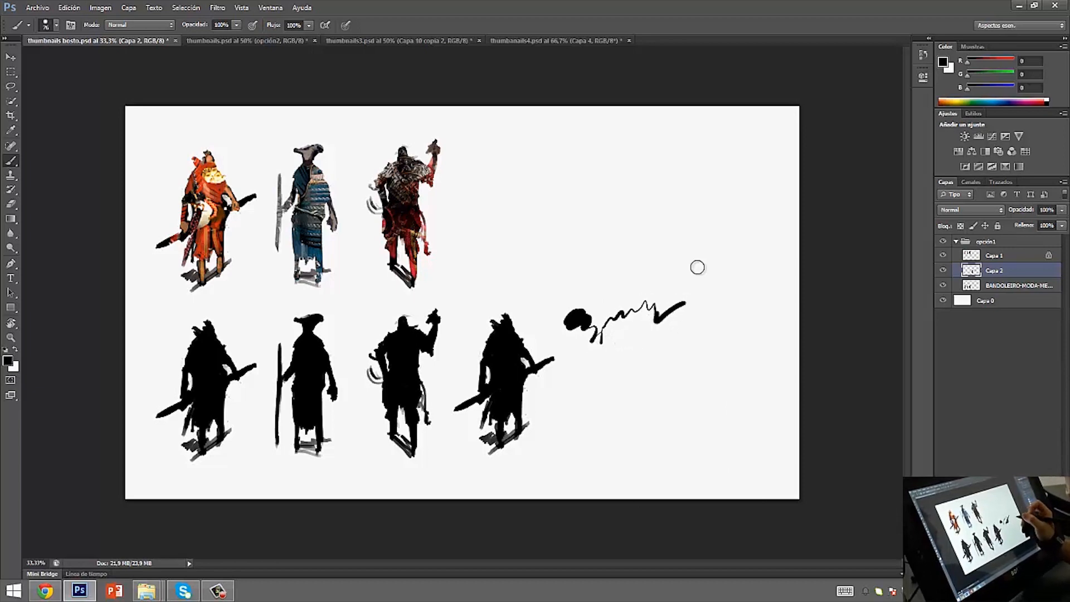
# Return to the textured 93 tip at 35 px and try shading strokes beside the copied silhouette, undoing the last ones
pyautogui.rightClick(600, 335)
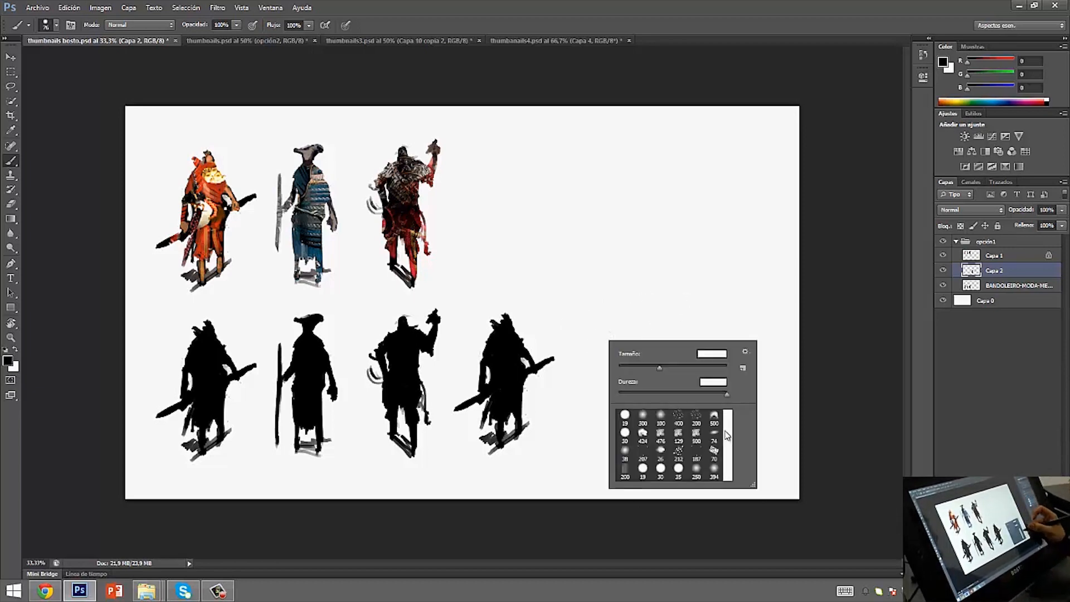
pyautogui.scroll(-4, 719, 471)
pyautogui.click(714, 471)
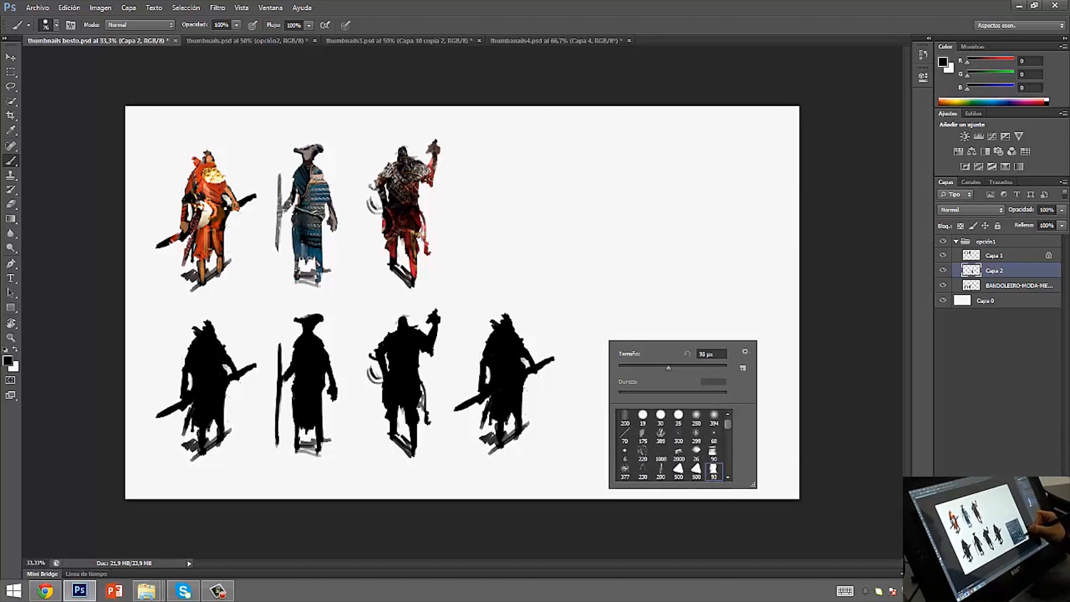
pyautogui.moveTo(624, 365); pyautogui.dragTo(647, 367)
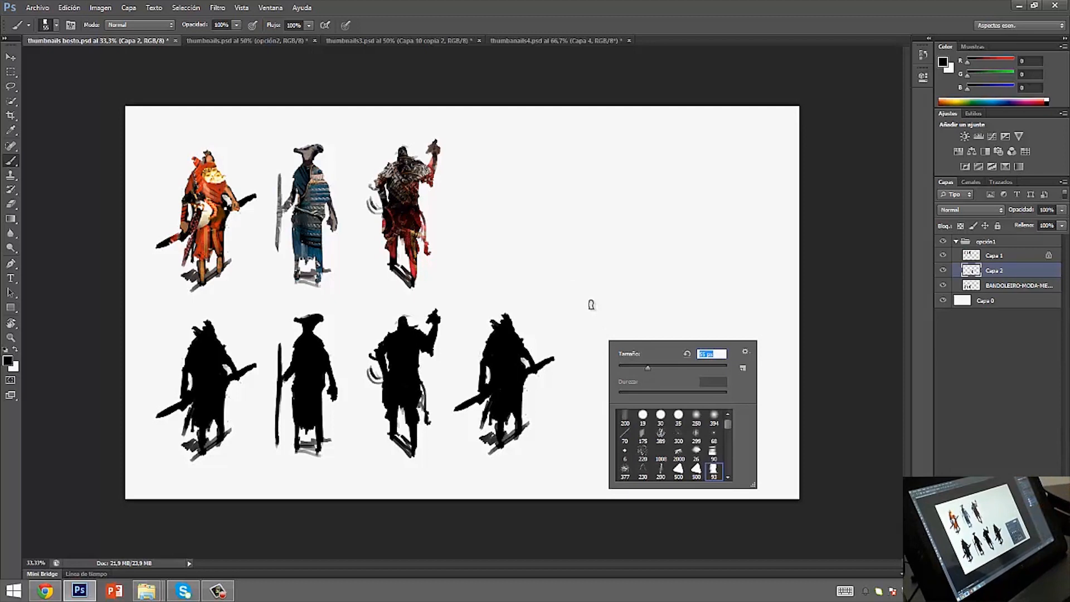
pyautogui.click(594, 326)
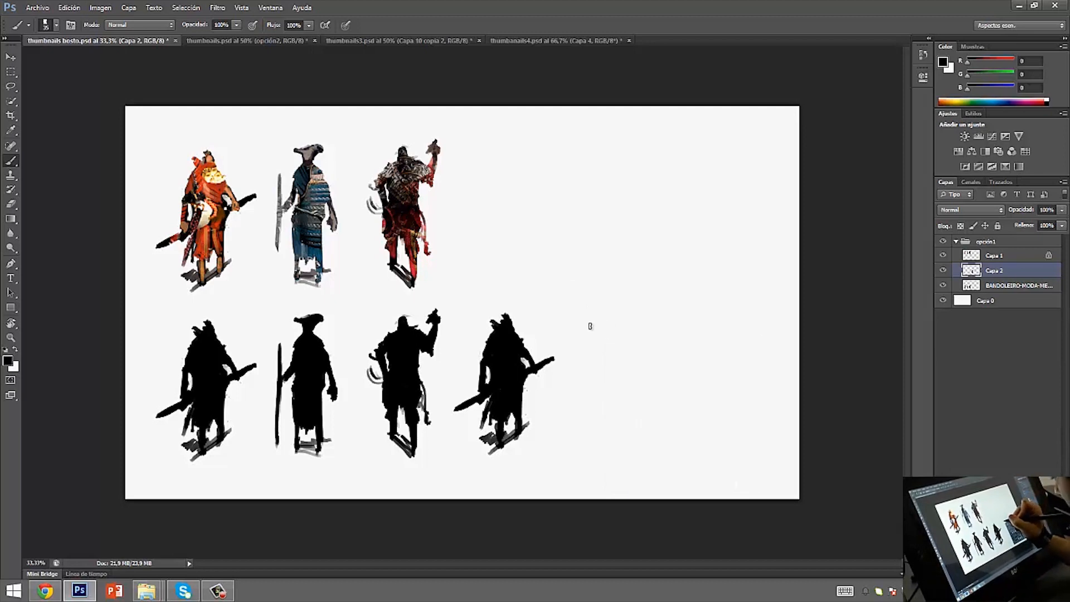
pyautogui.moveTo(594, 325)
pyautogui.mouseDown()
pyautogui.moveTo(610, 313)
pyautogui.moveTo(616, 344)
pyautogui.moveTo(619, 318)
pyautogui.moveTo(602, 337)
pyautogui.moveTo(605, 356)
pyautogui.mouseUp()
pyautogui.moveTo(646, 305)
pyautogui.mouseDown()
pyautogui.moveTo(624, 293)
pyautogui.moveTo(493, 318)
pyautogui.mouseUp()
pyautogui.hotkey('ctrl', 'z')
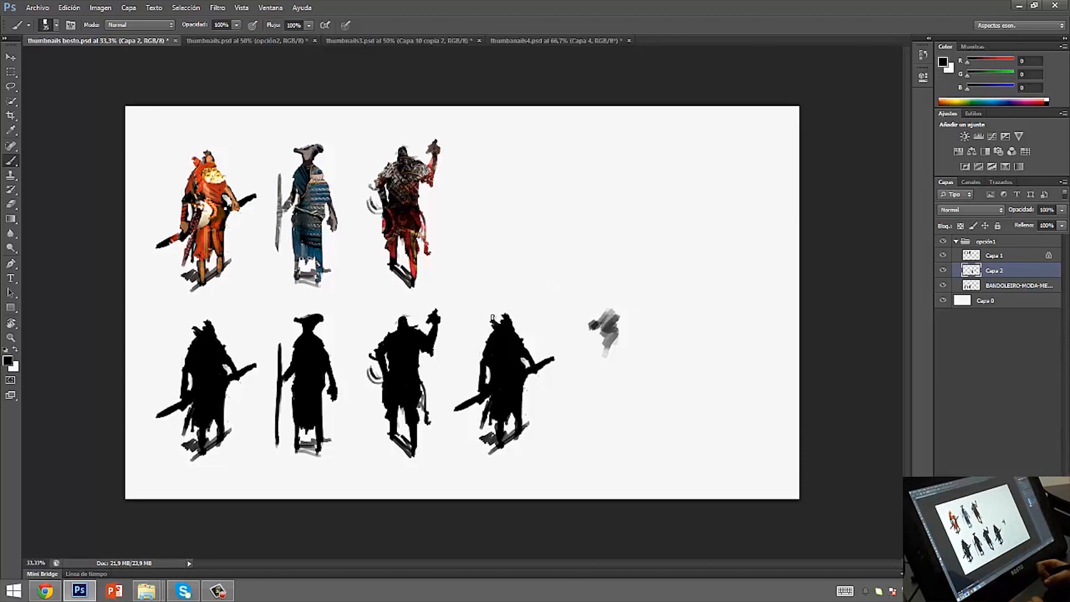
pyautogui.hotkey('ctrl', 'z')
# Erase the leftover grey test patch beside the copied silhouette and return to the Brush tool
pyautogui.press('e')
pyautogui.rightClick(624, 319)
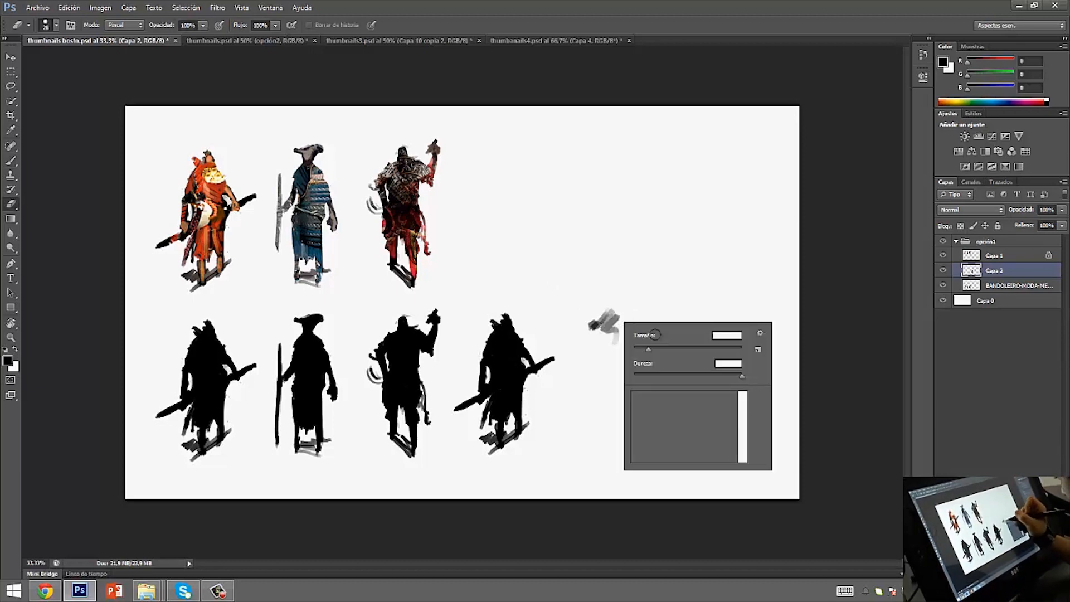
pyautogui.click(618, 301)
pyautogui.moveTo(615, 305)
pyautogui.mouseDown()
pyautogui.moveTo(589, 326)
pyautogui.moveTo(615, 311)
pyautogui.moveTo(595, 350)
pyautogui.moveTo(624, 335)
pyautogui.mouseUp()
pyautogui.press('b')
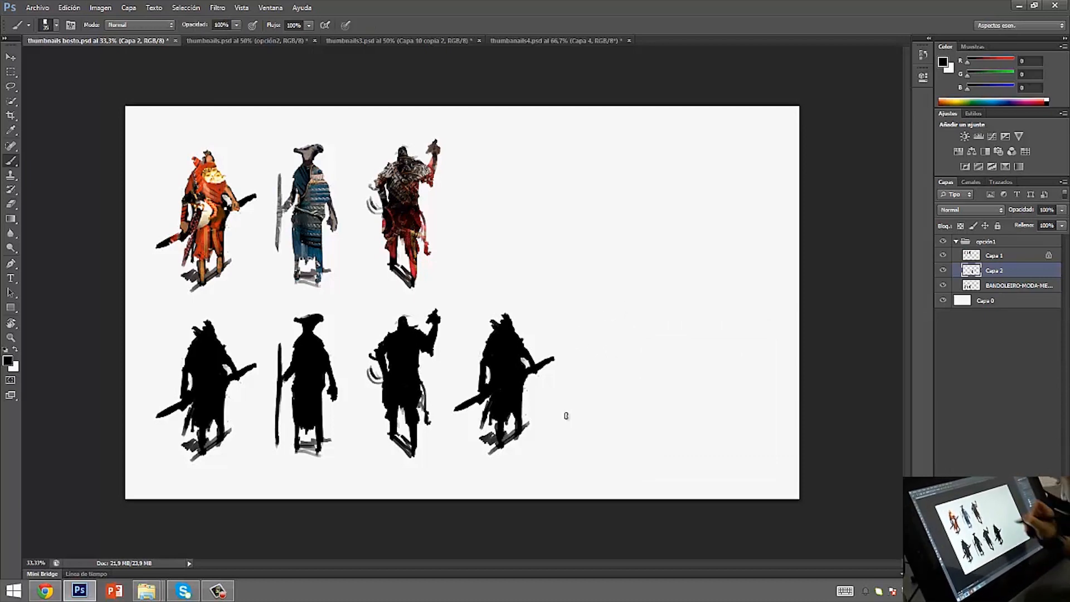
# Set the Brush tool to the thin slanted 45 px preset tip
pyautogui.rightClick(596, 352)
pyautogui.click(718, 488)
pyautogui.moveTo(717, 489); pyautogui.dragTo(718, 486)
pyautogui.click(704, 443)
pyautogui.click(618, 314)
# Try thin and wide strokes in several directions with the slanted tip on the empty canvas, undoing each one
pyautogui.moveTo(616, 299); pyautogui.dragTo(652, 394)
pyautogui.hotkey('ctrl', 'z')
pyautogui.moveTo(631, 303)
pyautogui.mouseDown()
pyautogui.moveTo(604, 329)
pyautogui.moveTo(645, 301)
pyautogui.moveTo(610, 336)
pyautogui.mouseUp()
pyautogui.hotkey('ctrl', 'z')
pyautogui.hotkey('ctrl', 'z')
pyautogui.hotkey('ctrl', 'alt', 'z')
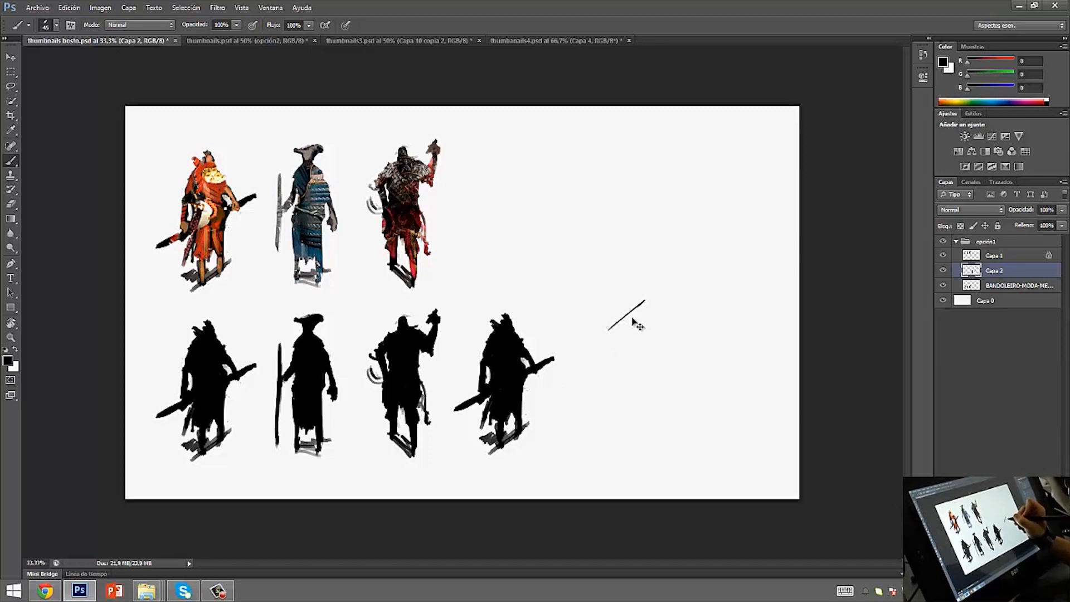
pyautogui.hotkey('ctrl', 'alt', 'z')
pyautogui.moveTo(612, 317)
pyautogui.mouseDown()
pyautogui.moveTo(627, 336)
pyautogui.moveTo(638, 311)
pyautogui.moveTo(643, 328)
pyautogui.mouseUp()
pyautogui.hotkey('ctrl', 'alt', 'z')
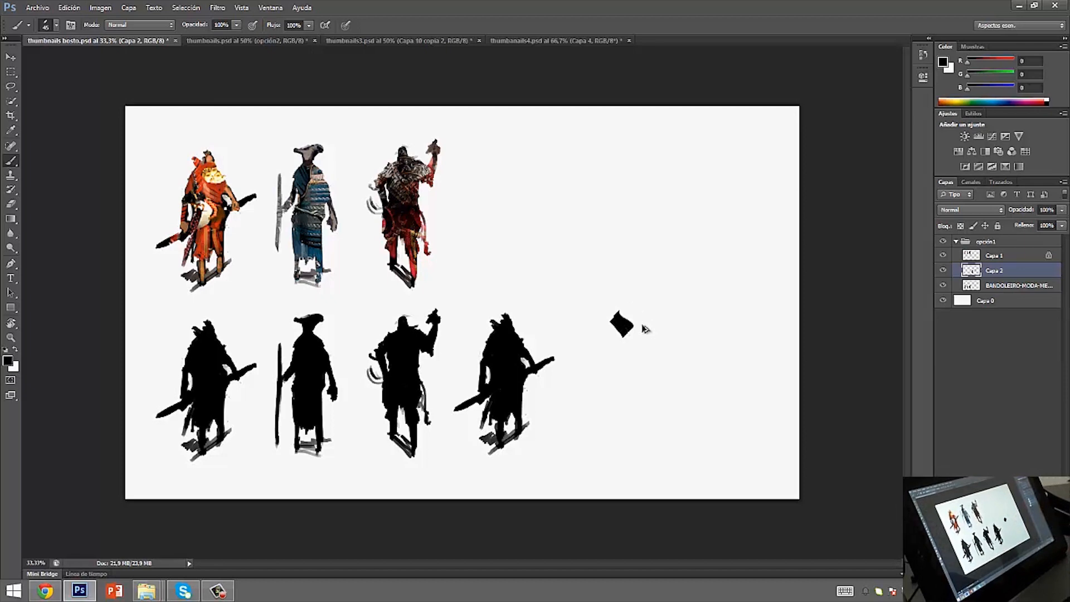
pyautogui.hotkey('ctrl', 'alt', 'z')
pyautogui.hotkey('ctrl', 'alt', 'z')
pyautogui.moveTo(584, 321); pyautogui.dragTo(621, 282)
pyautogui.moveTo(627, 275)
pyautogui.mouseDown()
pyautogui.moveTo(675, 337)
pyautogui.moveTo(805, 310)
pyautogui.mouseUp()
pyautogui.hotkey('ctrl', 'alt', 'z')
pyautogui.hotkey('ctrl', 'alt', 'z')
pyautogui.moveTo(555, 360); pyautogui.dragTo(561, 354)
# Give the Eraser the slanted 45 px tip and trim the tufts off the copied silhouette's head
pyautogui.press('e')
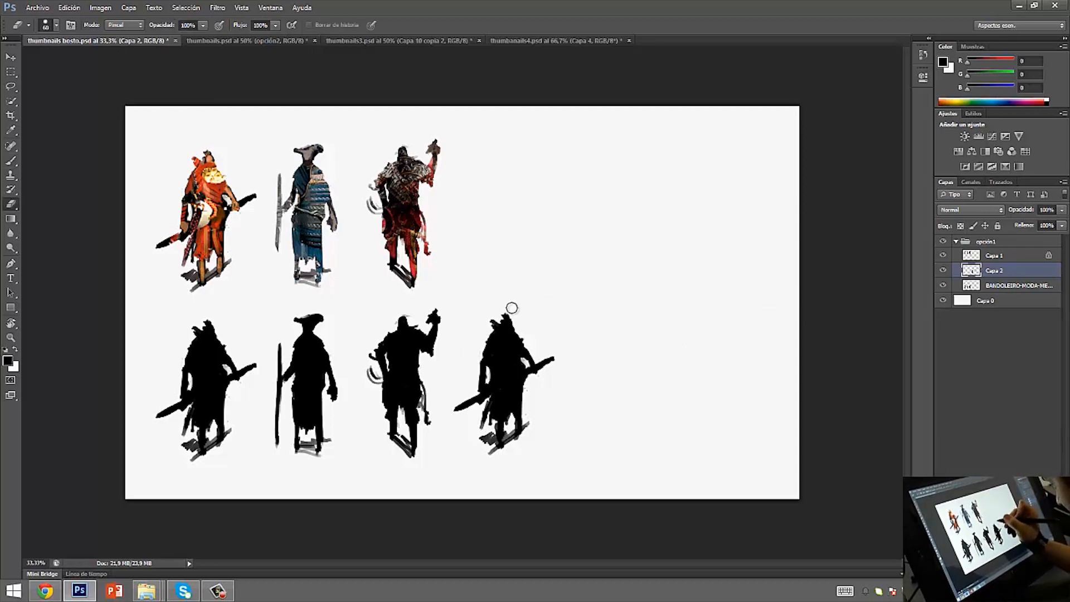
pyautogui.rightClick(534, 316)
pyautogui.click(640, 410)
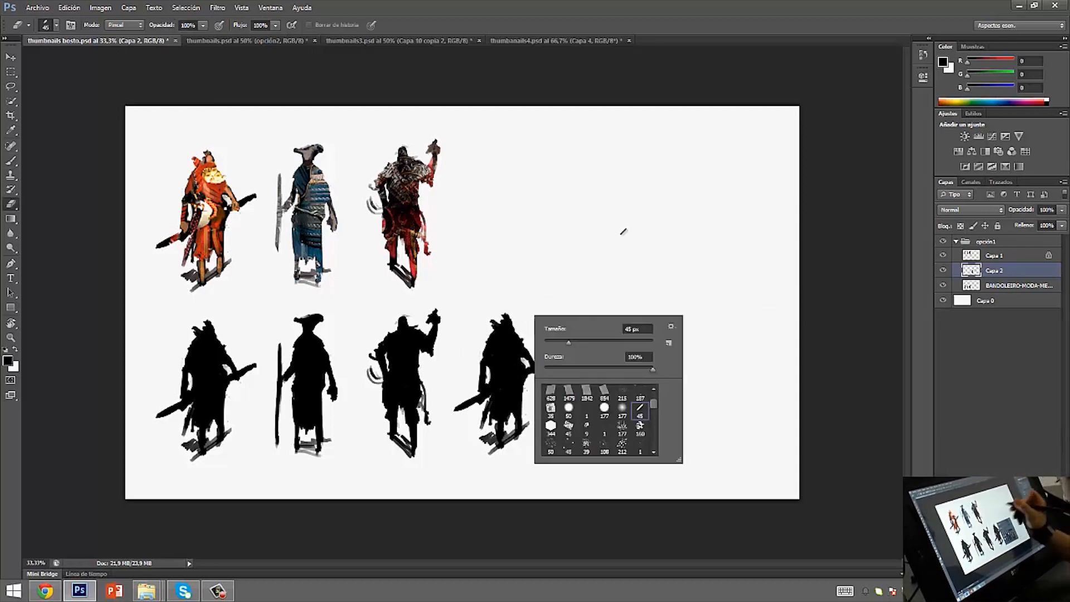
pyautogui.moveTo(486, 315); pyautogui.dragTo(497, 327)
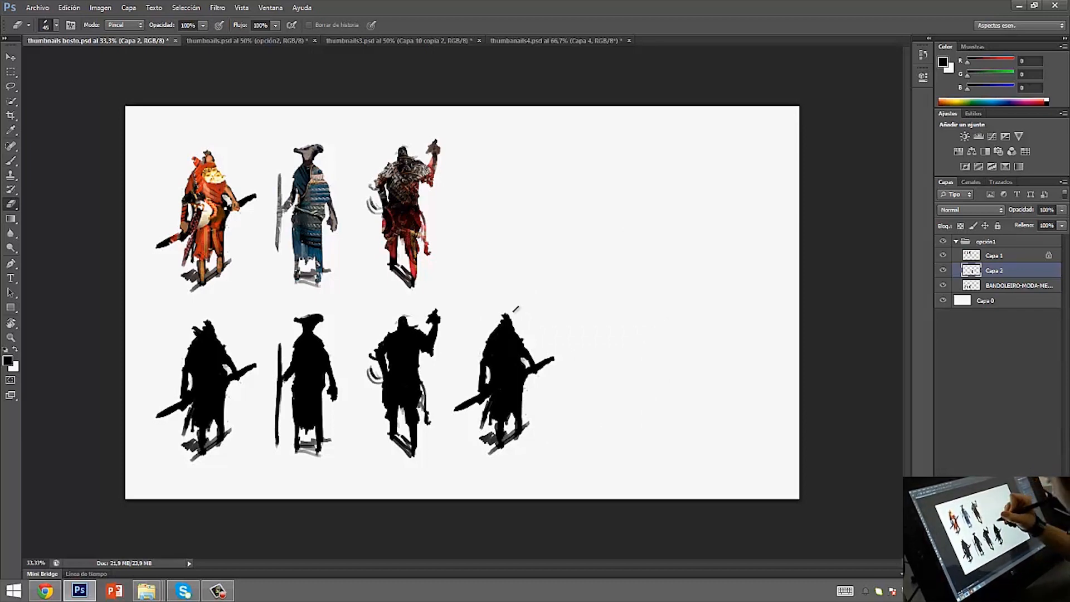
pyautogui.moveTo(508, 311); pyautogui.dragTo(513, 317)
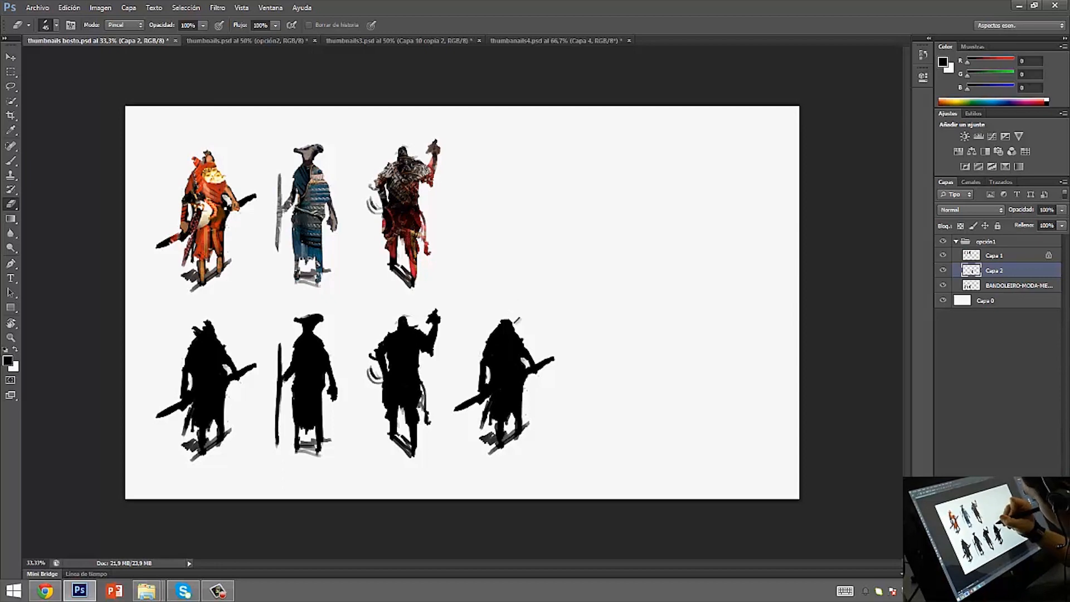
# Paint a pointed hood on the copied silhouette's head and refine its outline with the Brush and Eraser
pyautogui.press('b')
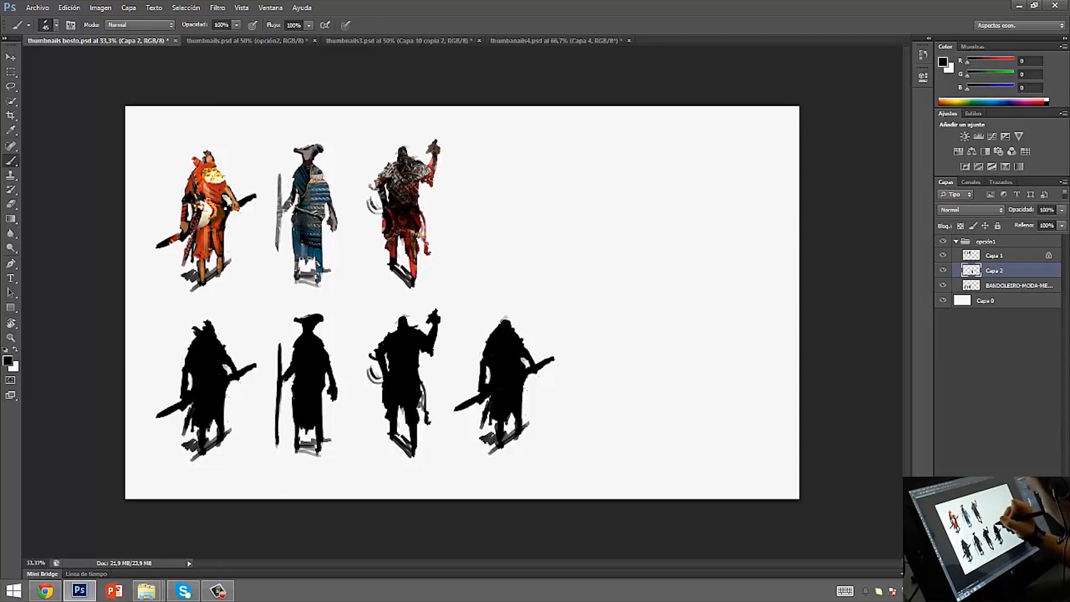
pyautogui.moveTo(510, 320); pyautogui.dragTo(512, 329)
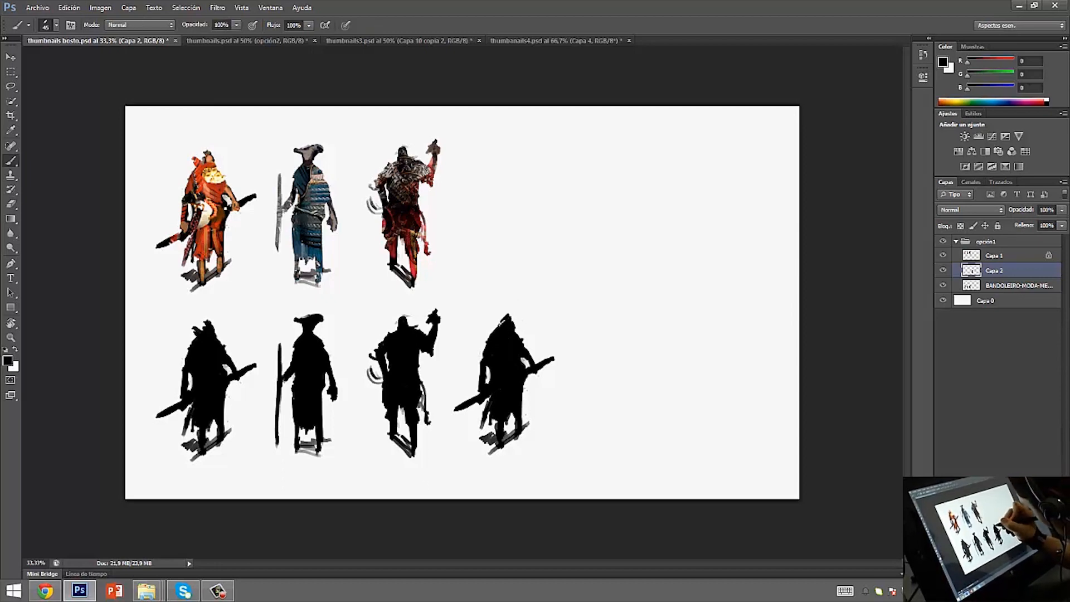
pyautogui.press('e')
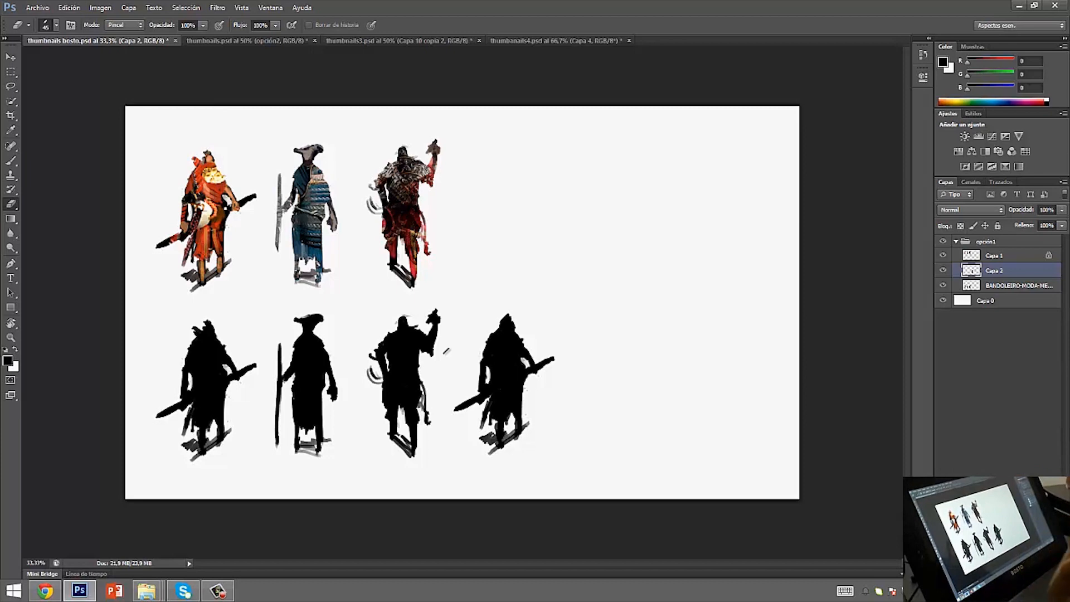
pyautogui.press('b')
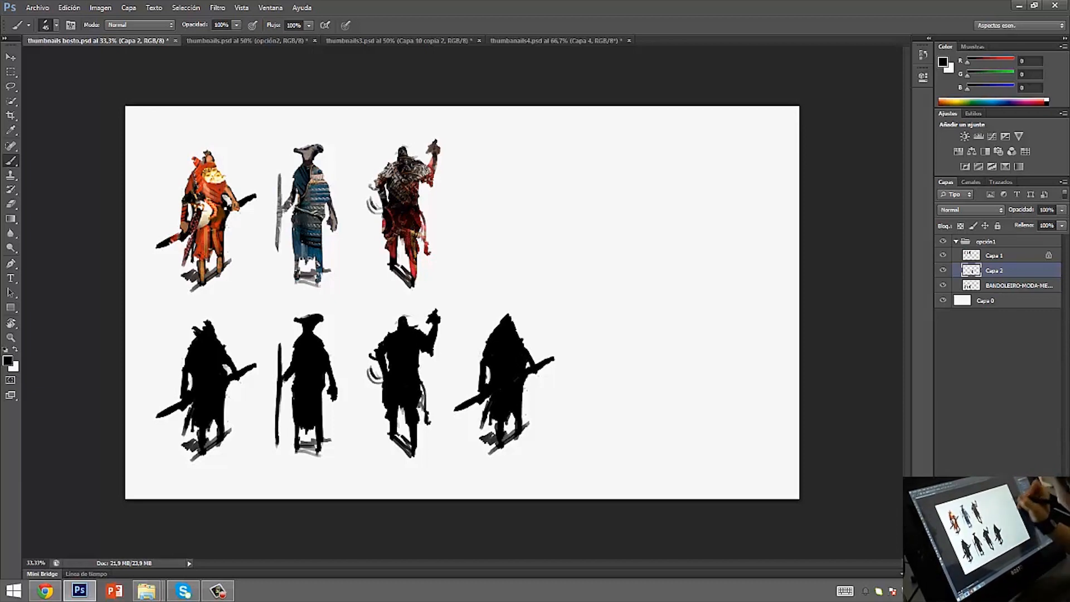
# Erase the hanging cloth strips below the copied silhouette's sword and the ground shadow around its feet
pyautogui.press('e')
pyautogui.moveTo(486, 396)
pyautogui.mouseDown()
pyautogui.moveTo(489, 427)
pyautogui.moveTo(481, 410)
pyautogui.mouseUp()
pyautogui.press('b')
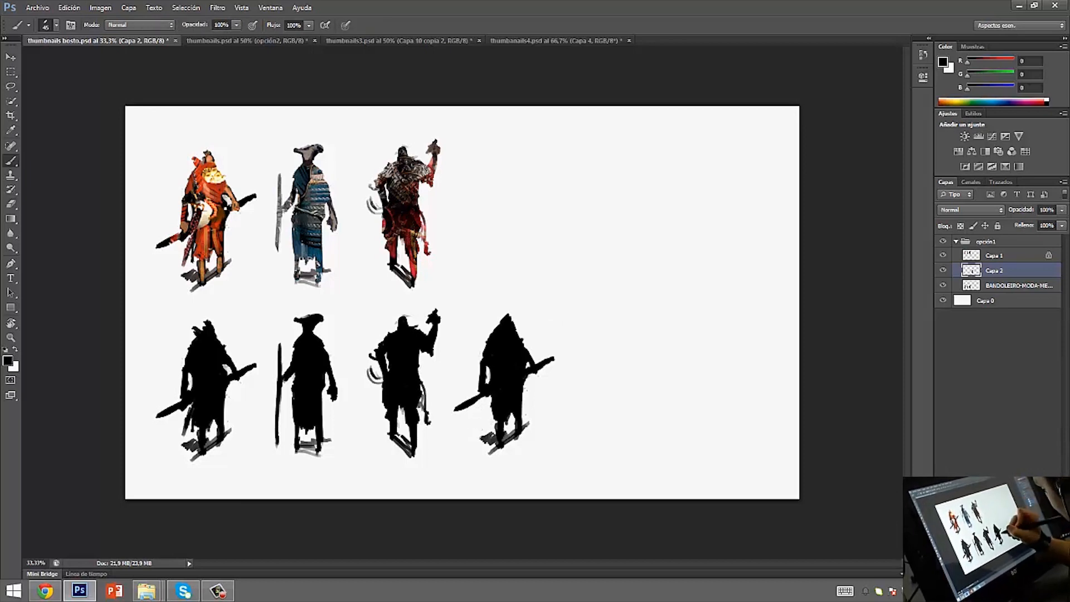
pyautogui.press('e')
pyautogui.moveTo(486, 428)
pyautogui.mouseDown()
pyautogui.moveTo(494, 452)
pyautogui.moveTo(513, 428)
pyautogui.moveTo(523, 442)
pyautogui.moveTo(509, 425)
pyautogui.moveTo(538, 392)
pyautogui.moveTo(519, 445)
pyautogui.mouseUp()
pyautogui.press('b')
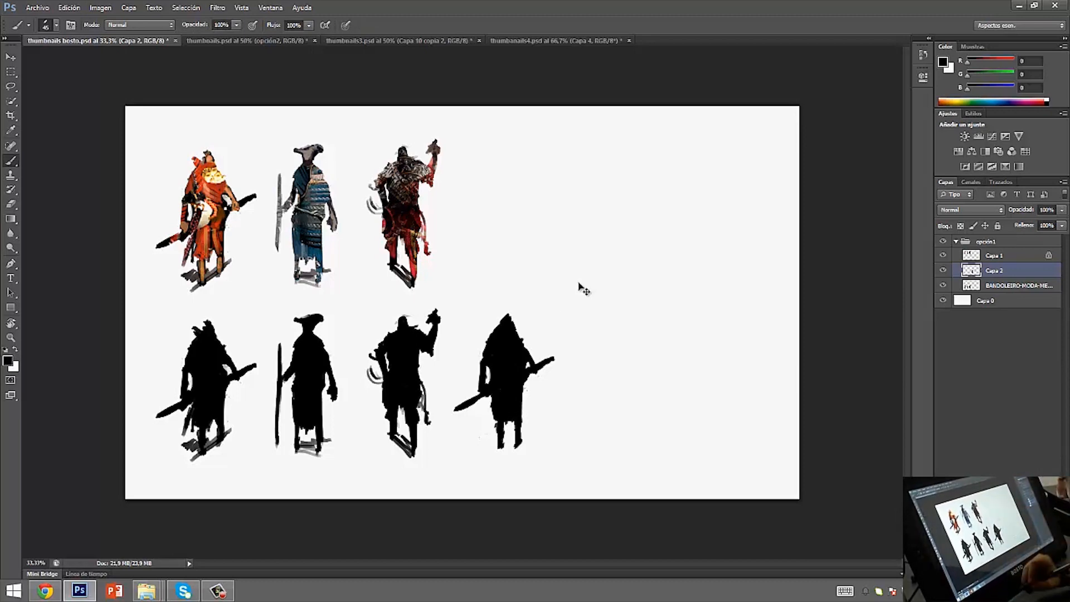
# Shift the edited silhouette slightly to the right with Free Transform, then return to the Brush tool
pyautogui.hotkey('ctrl', 't')
pyautogui.moveTo(506, 313); pyautogui.dragTo(509, 312)
pyautogui.press('Return')
pyautogui.press('b')
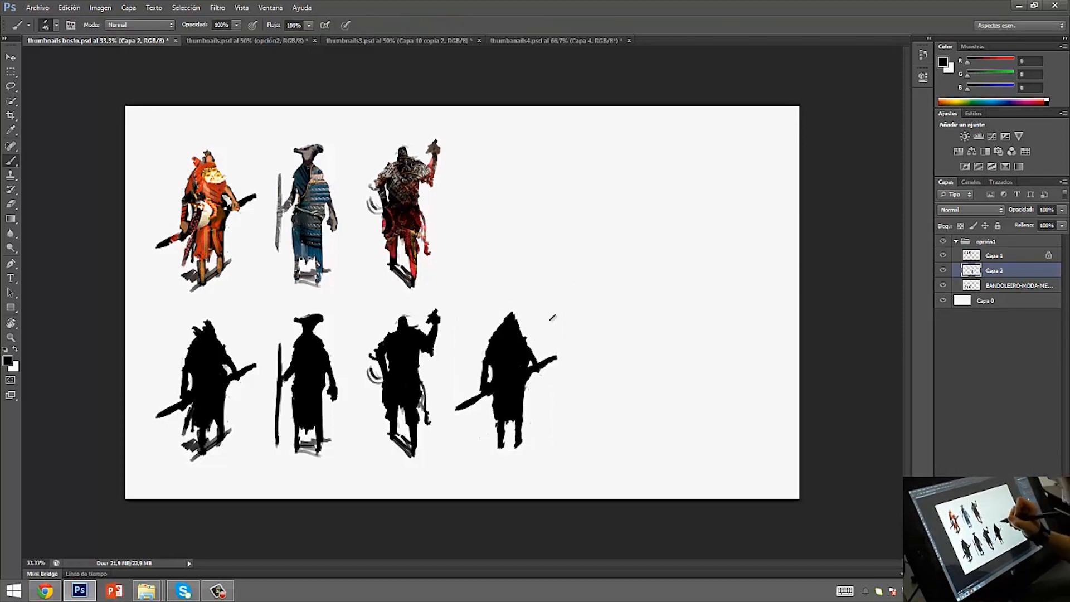
# Paint a long robe over the edited silhouette's legs, filling the gap between them down to the feet
pyautogui.moveTo(496, 432)
pyautogui.mouseDown()
pyautogui.moveTo(497, 415)
pyautogui.moveTo(498, 446)
pyautogui.moveTo(508, 424)
pyautogui.moveTo(510, 441)
pyautogui.moveTo(522, 386)
pyautogui.moveTo(524, 443)
pyautogui.mouseUp()
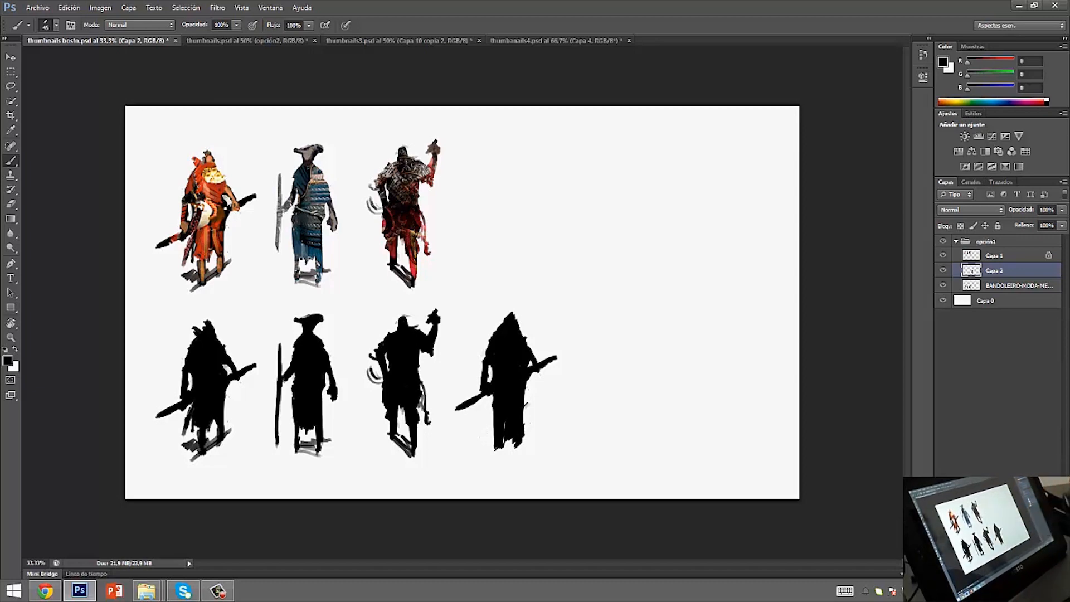
pyautogui.moveTo(504, 426); pyautogui.dragTo(517, 444)
pyautogui.moveTo(524, 400)
pyautogui.mouseDown()
pyautogui.moveTo(525, 445)
pyautogui.moveTo(521, 408)
pyautogui.moveTo(529, 437)
pyautogui.moveTo(511, 457)
pyautogui.moveTo(521, 450)
pyautogui.moveTo(504, 437)
pyautogui.moveTo(521, 429)
pyautogui.moveTo(498, 442)
pyautogui.moveTo(497, 405)
pyautogui.moveTo(491, 449)
pyautogui.mouseUp()
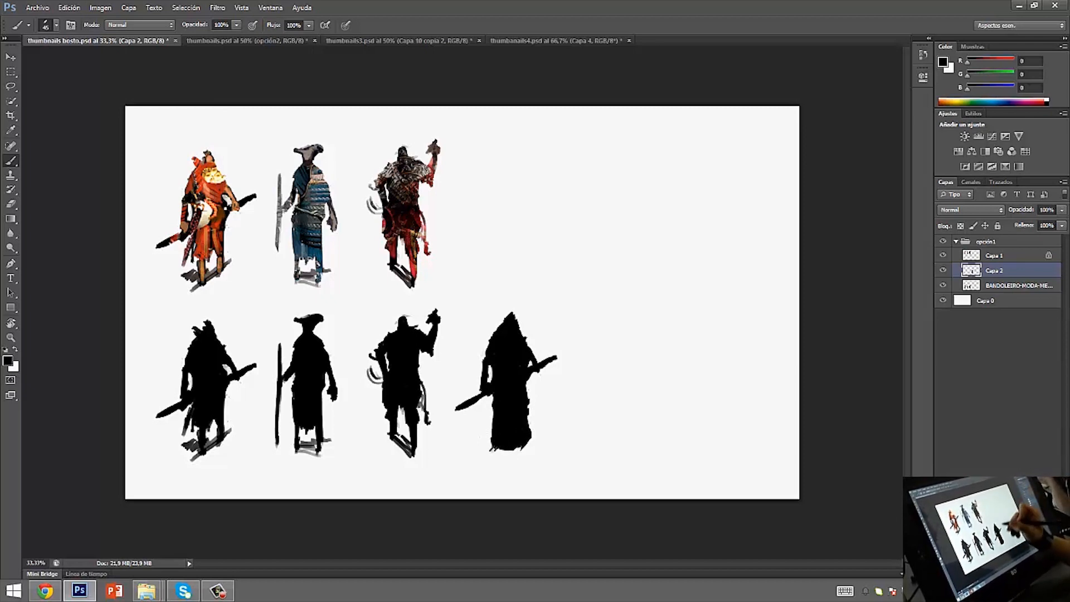
# Paint a jagged headdress and ragged shoulder spikes onto the robed silhouette
pyautogui.press('e')
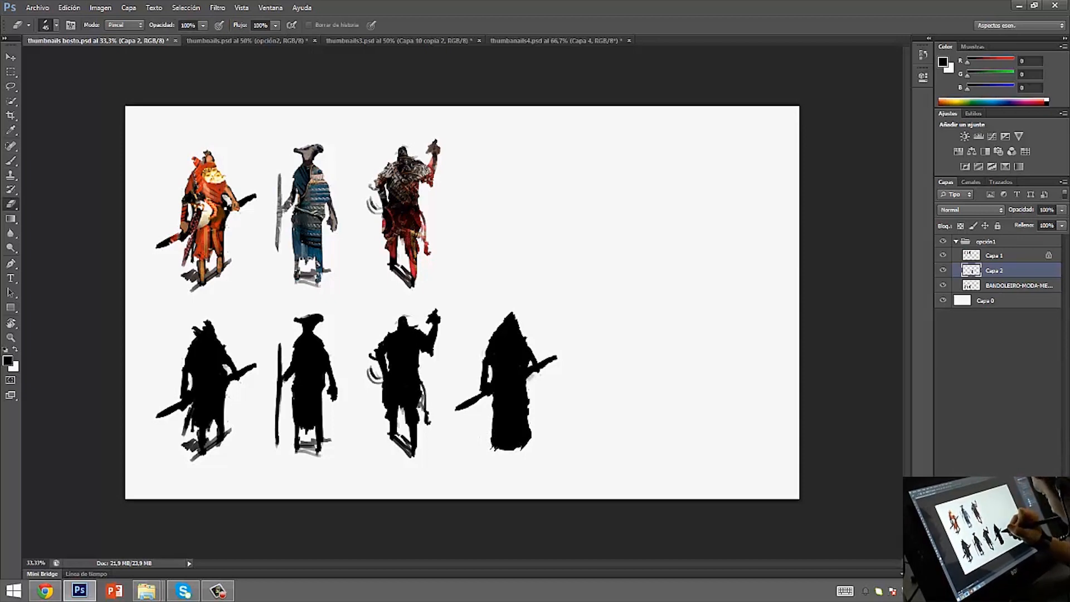
pyautogui.press('b')
pyautogui.moveTo(504, 323)
pyautogui.mouseDown()
pyautogui.moveTo(498, 310)
pyautogui.moveTo(527, 326)
pyautogui.moveTo(502, 308)
pyautogui.moveTo(517, 321)
pyautogui.moveTo(530, 313)
pyautogui.moveTo(514, 329)
pyautogui.moveTo(530, 330)
pyautogui.moveTo(528, 343)
pyautogui.mouseUp()
pyautogui.press('e')
pyautogui.press('b')
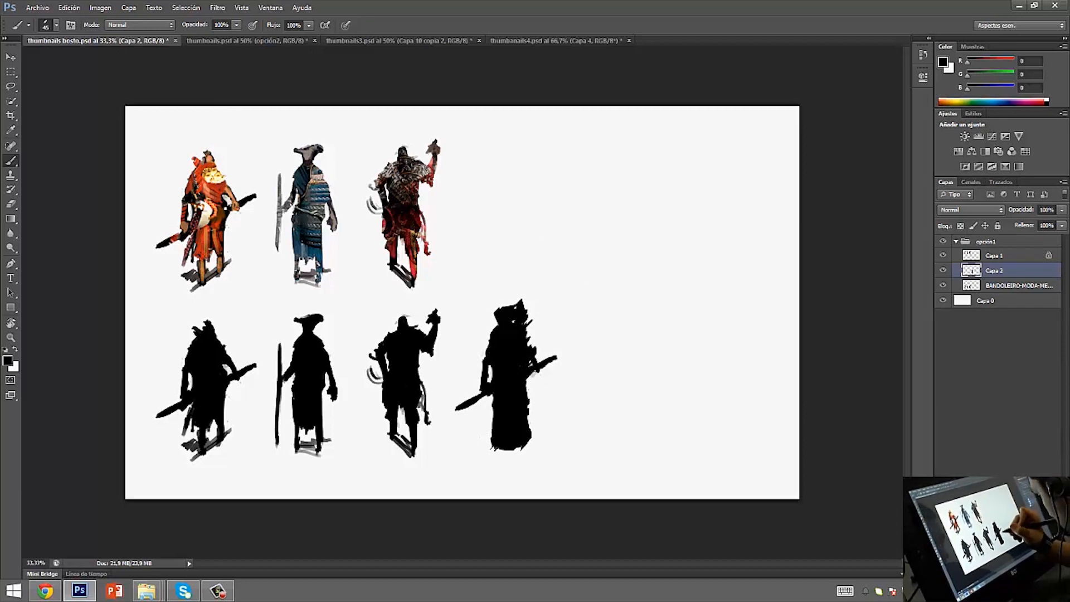
# Erase both protruding ends of the robed silhouette's sword
pyautogui.press('e')
pyautogui.moveTo(538, 370); pyautogui.dragTo(555, 357)
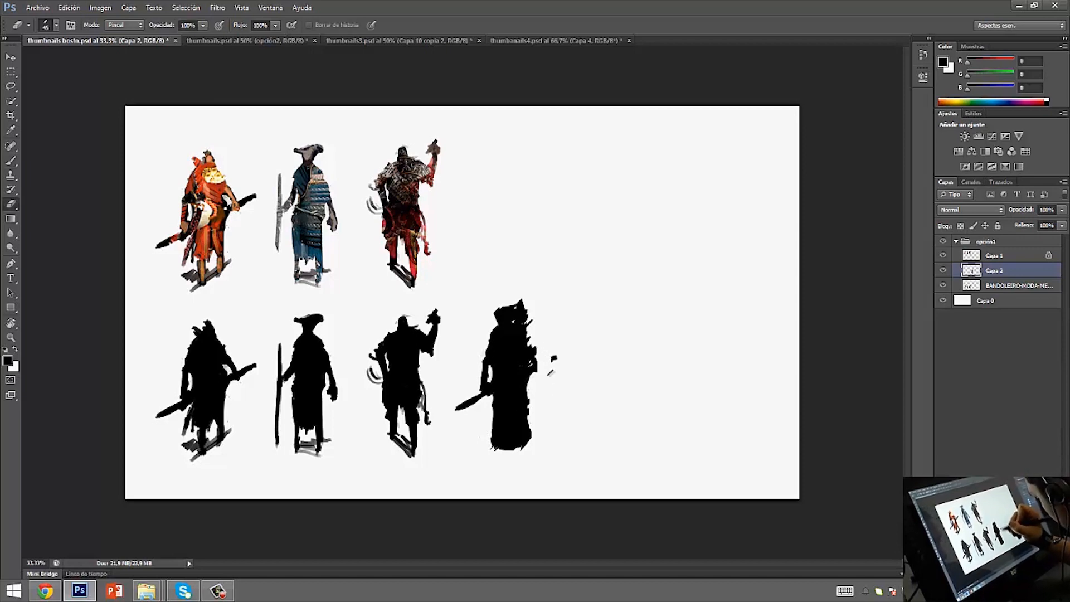
pyautogui.moveTo(477, 384)
pyautogui.mouseDown()
pyautogui.moveTo(485, 416)
pyautogui.moveTo(475, 374)
pyautogui.moveTo(474, 418)
pyautogui.moveTo(471, 394)
pyautogui.moveTo(462, 416)
pyautogui.mouseUp()
# Paint the missing forearm on the robed silhouette and erase narrow gaps between both arms and the torso with a smaller Eraser
pyautogui.press('b')
pyautogui.moveTo(534, 373); pyautogui.dragTo(532, 393)
pyautogui.press('e')
pyautogui.rightClick(554, 361)
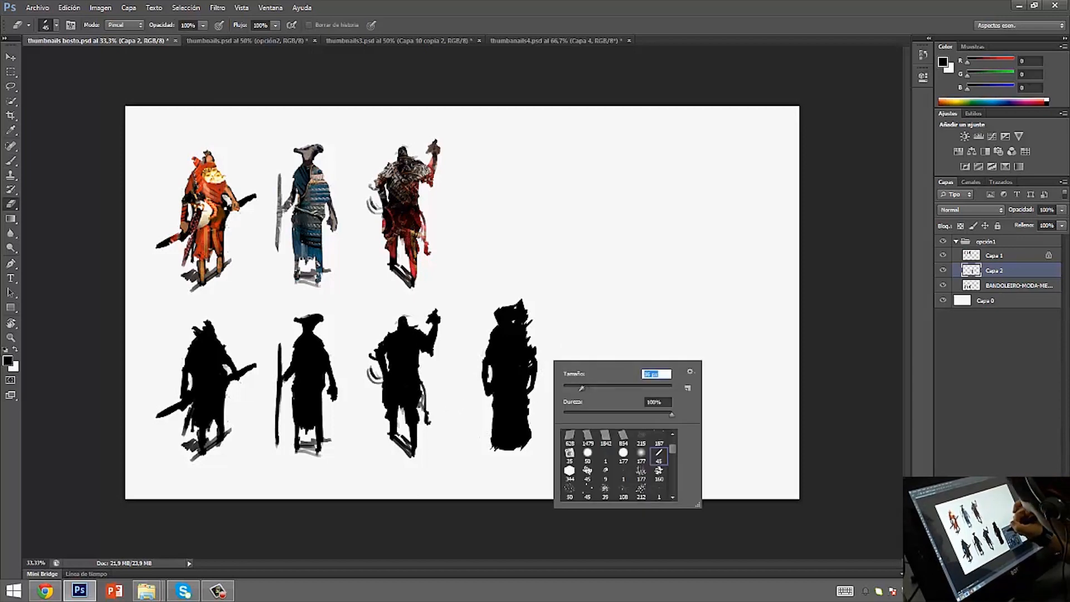
pyautogui.moveTo(531, 363)
pyautogui.mouseDown()
pyautogui.moveTo(529, 384)
pyautogui.moveTo(494, 384)
pyautogui.moveTo(491, 368)
pyautogui.moveTo(490, 386)
pyautogui.mouseUp()
pyautogui.press('b')
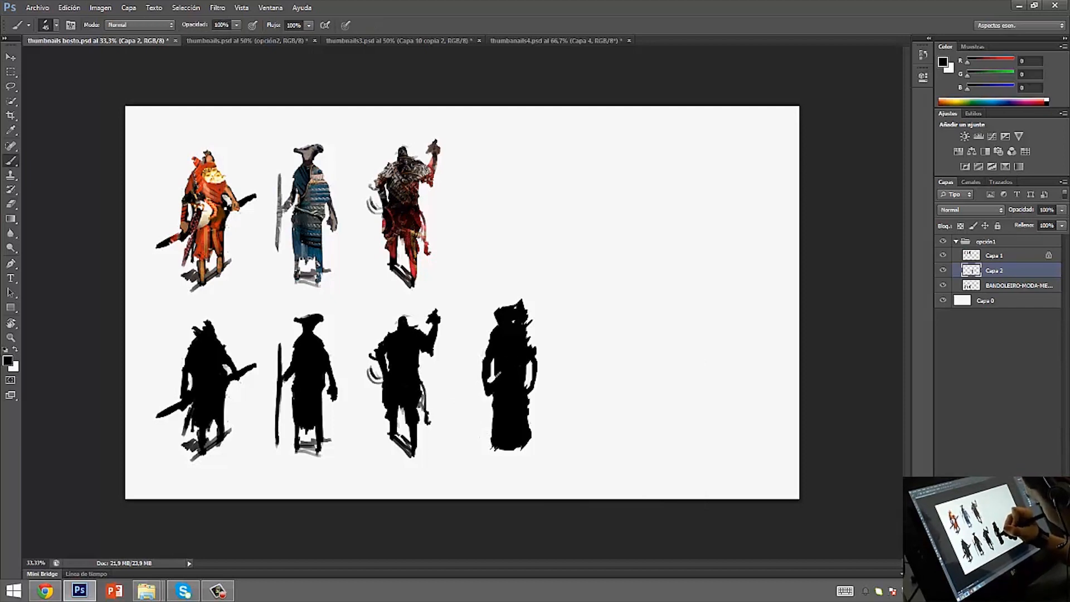
pyautogui.press('e')
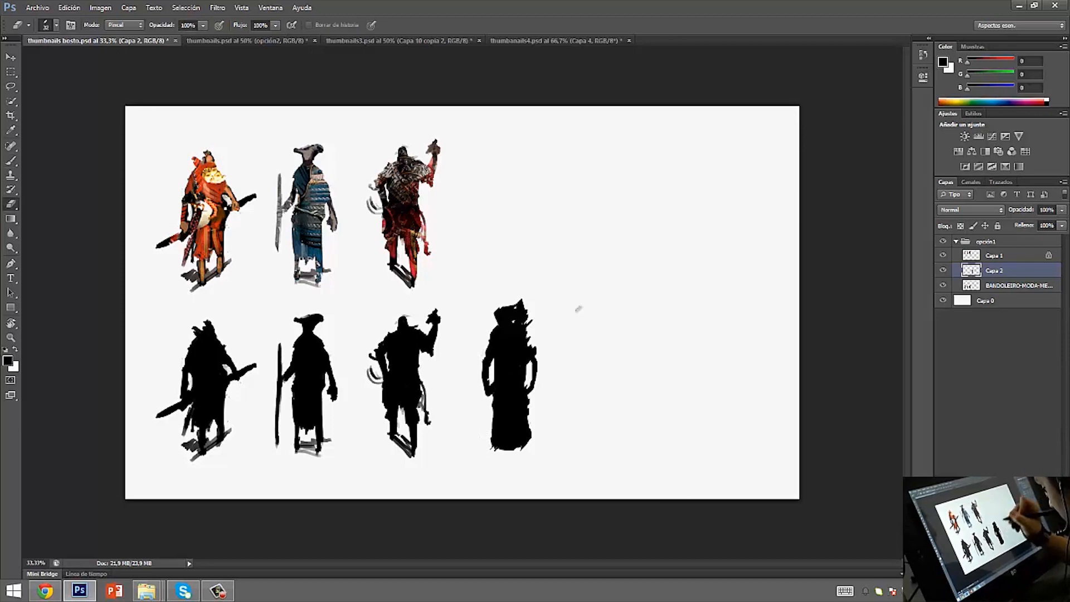
# Flare the robe's lower half with ragged edges, trim the stray stroke below the hem, and add spikes to the headdress
pyautogui.press('b')
pyautogui.moveTo(523, 376)
pyautogui.mouseDown()
pyautogui.moveTo(495, 413)
pyautogui.moveTo(493, 397)
pyautogui.moveTo(484, 426)
pyautogui.mouseUp()
pyautogui.moveTo(532, 421)
pyautogui.mouseDown()
pyautogui.moveTo(522, 388)
pyautogui.moveTo(538, 433)
pyautogui.moveTo(535, 425)
pyautogui.moveTo(485, 446)
pyautogui.moveTo(487, 470)
pyautogui.mouseUp()
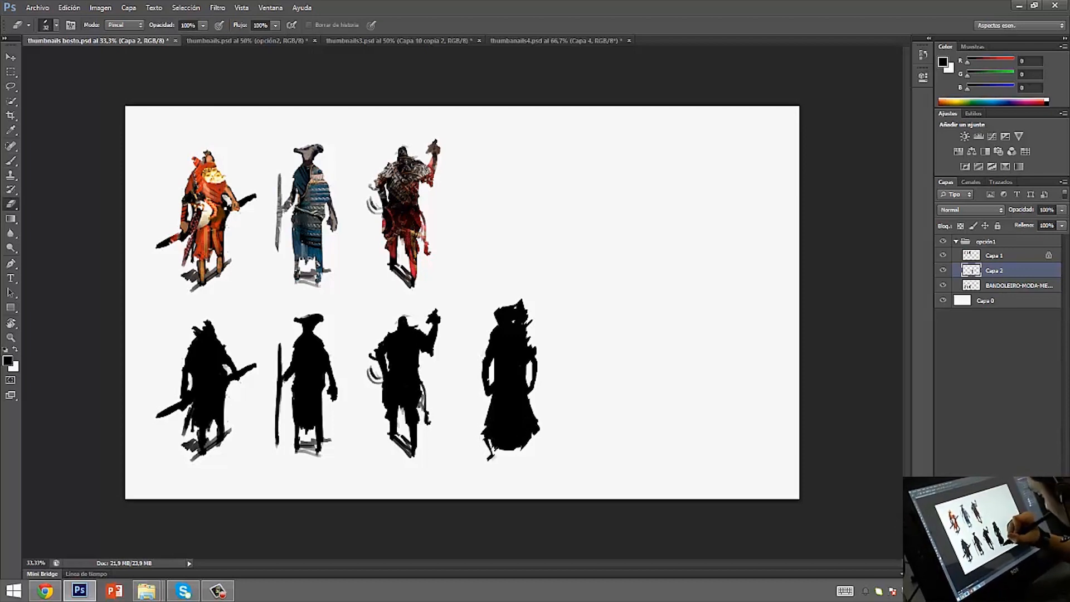
pyautogui.moveTo(508, 301)
pyautogui.mouseDown()
pyautogui.moveTo(514, 315)
pyautogui.moveTo(502, 335)
pyautogui.mouseUp()
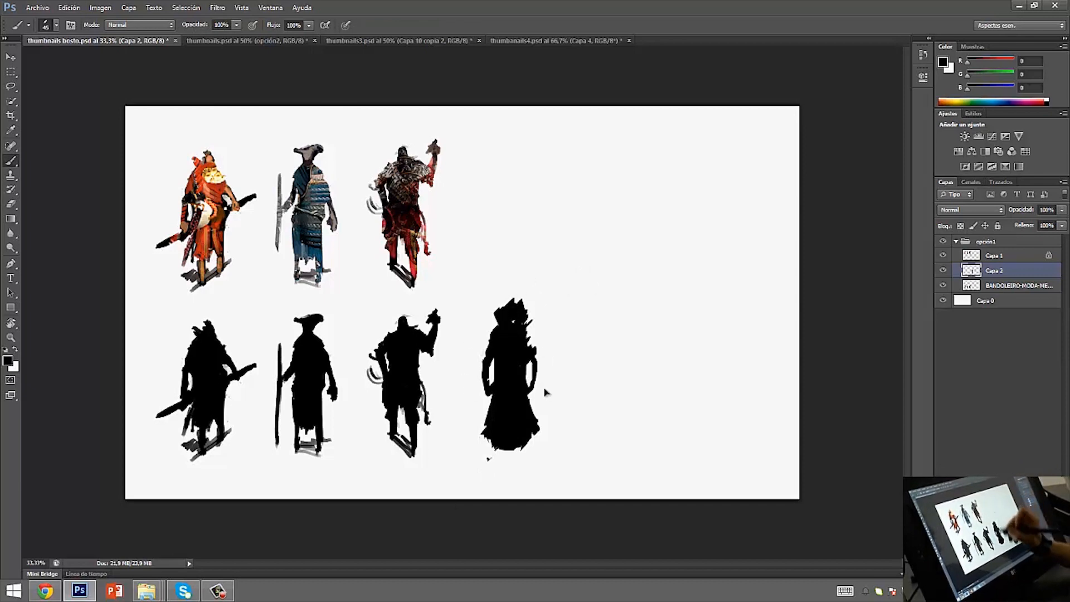
# Duplicate the robed silhouette beside itself and place a lassoed copy of the raised-arm silhouette's upper body over the duplicate
pyautogui.moveTo(515, 403); pyautogui.dragTo(623, 401)
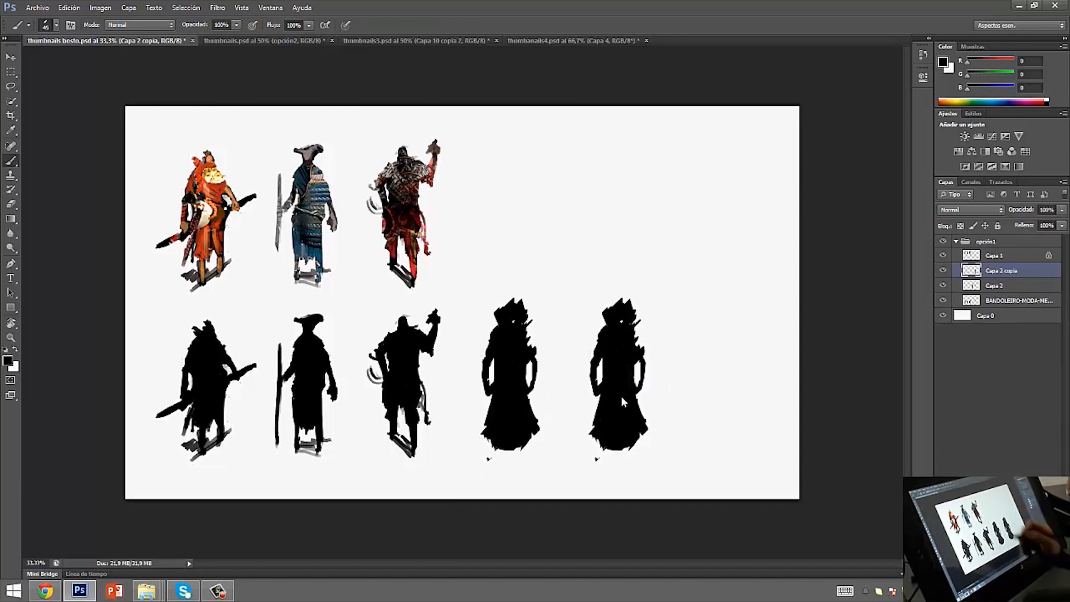
pyautogui.click(11, 57)
pyautogui.keyDown('ctrl'); pyautogui.click(407, 372); pyautogui.keyUp('ctrl')
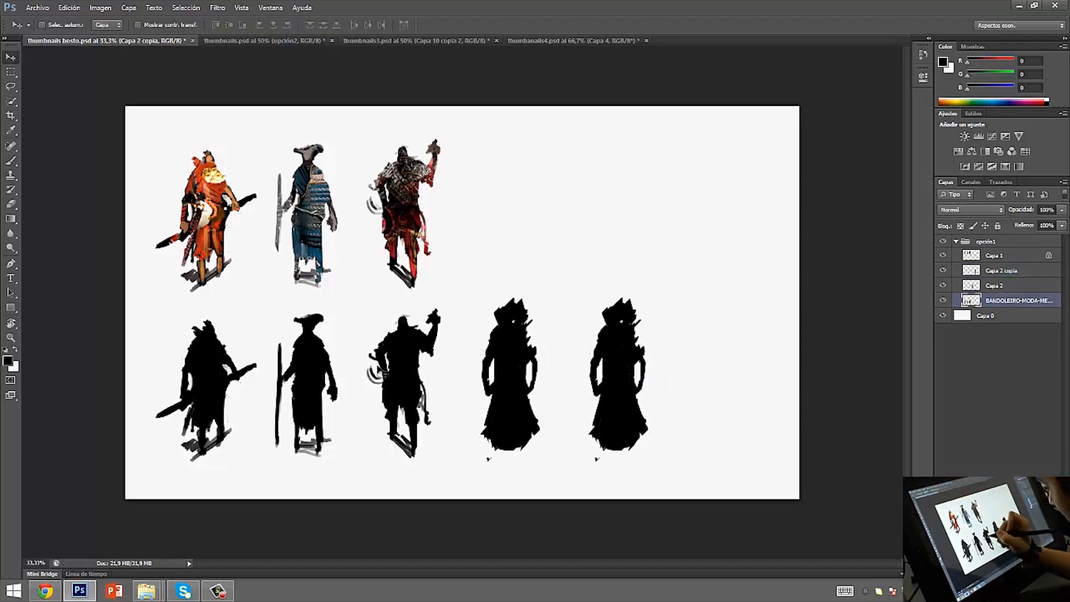
pyautogui.click(10, 86)
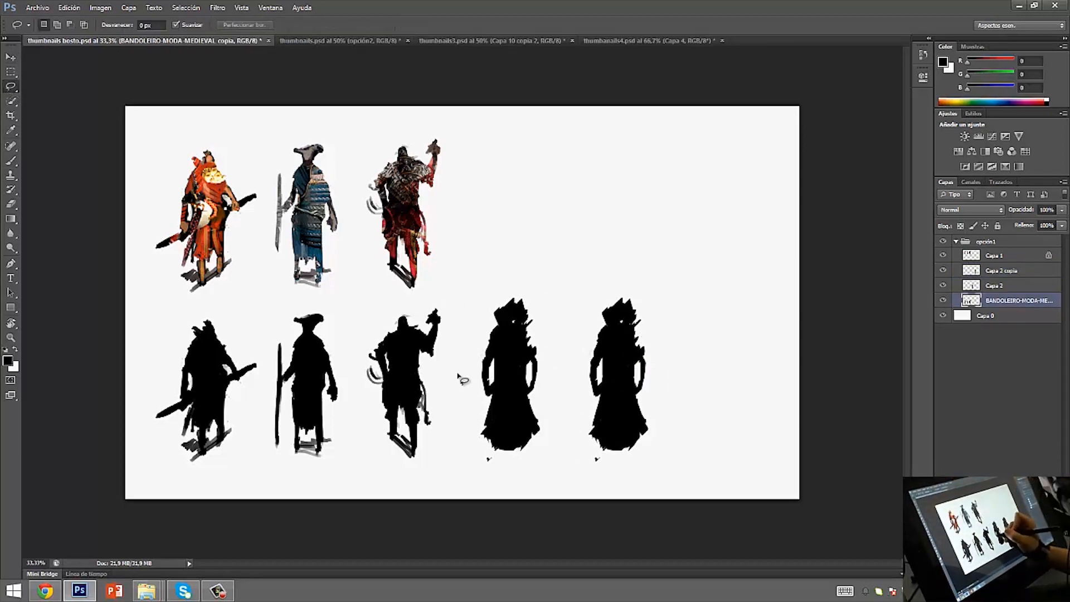
pyautogui.moveTo(403, 306)
pyautogui.mouseDown()
pyautogui.moveTo(353, 374)
pyautogui.moveTo(450, 390)
pyautogui.moveTo(404, 290)
pyautogui.mouseUp()
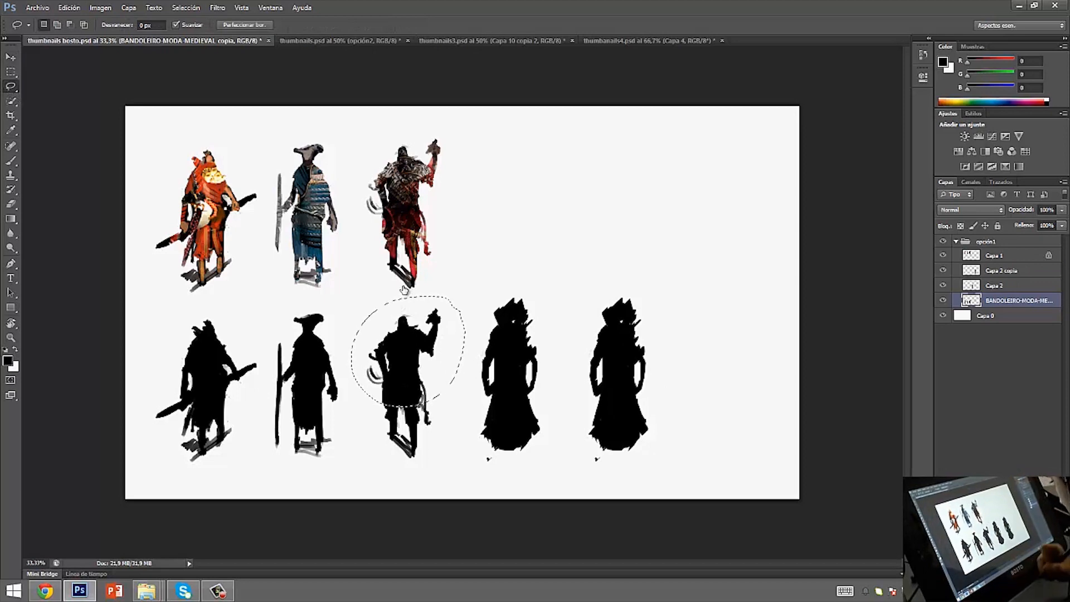
pyautogui.hotkey('ctrl', 'j')
pyautogui.moveTo(472, 389)
pyautogui.mouseDown()
pyautogui.moveTo(671, 325)
pyautogui.moveTo(748, 357)
pyautogui.mouseUp()
# On the Capa 2 copia layer, erase the duplicate's spiky head and shoulders with the Eraser enlarged to 133 px
pyautogui.click(1002, 286)
pyautogui.press('e')
pyautogui.moveTo(599, 356); pyautogui.dragTo(614, 323)
pyautogui.rightClick(615, 326)
pyautogui.moveTo(686, 351); pyautogui.dragTo(694, 351)
pyautogui.press('Return')
pyautogui.moveTo(608, 304)
pyautogui.mouseDown()
pyautogui.moveTo(635, 342)
pyautogui.moveTo(633, 290)
pyautogui.moveTo(641, 371)
pyautogui.moveTo(616, 370)
pyautogui.moveTo(615, 360)
pyautogui.moveTo(620, 381)
pyautogui.mouseUp()
# Flip the copied upper body on Capa 3 horizontally with Free Transform
pyautogui.keyDown('ctrl'); pyautogui.click(665, 348); pyautogui.keyUp('ctrl')
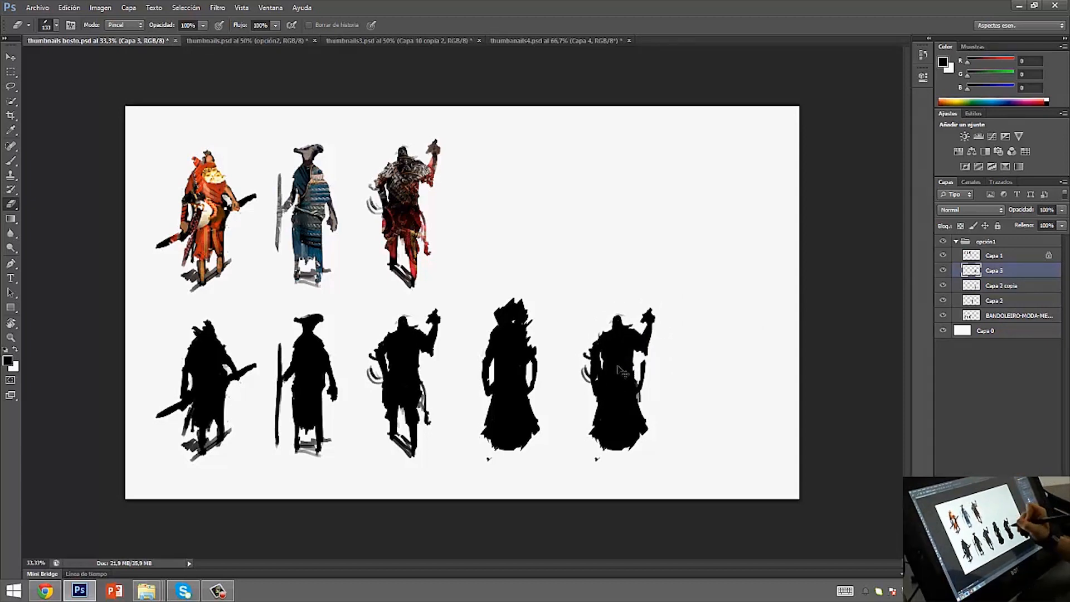
pyautogui.hotkey('ctrl', 't')
pyautogui.rightClick(636, 377)
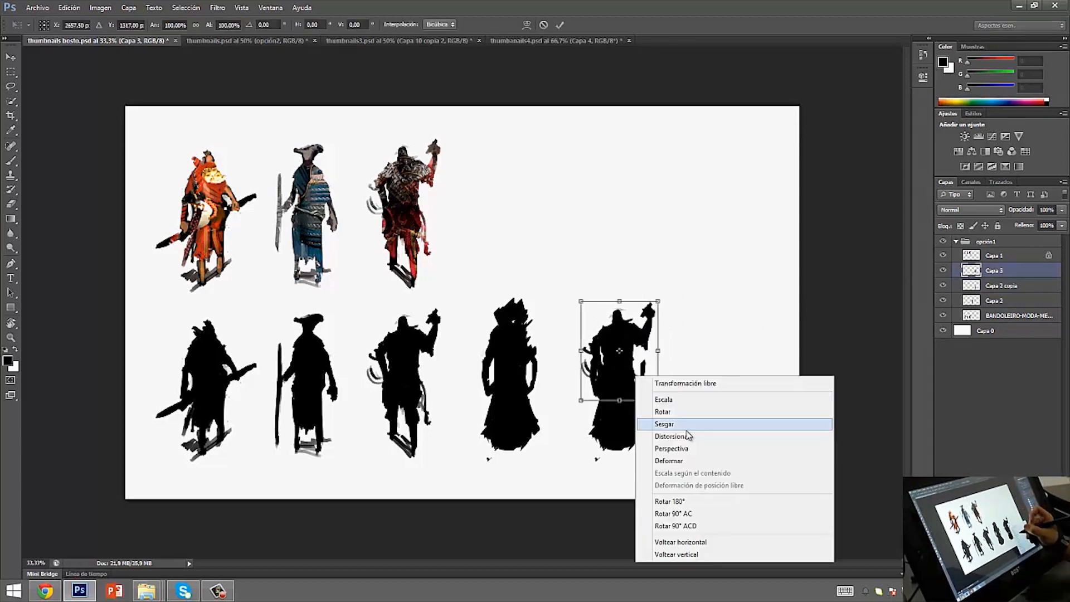
pyautogui.click(684, 542)
pyautogui.press('Return')
pyautogui.press('e')
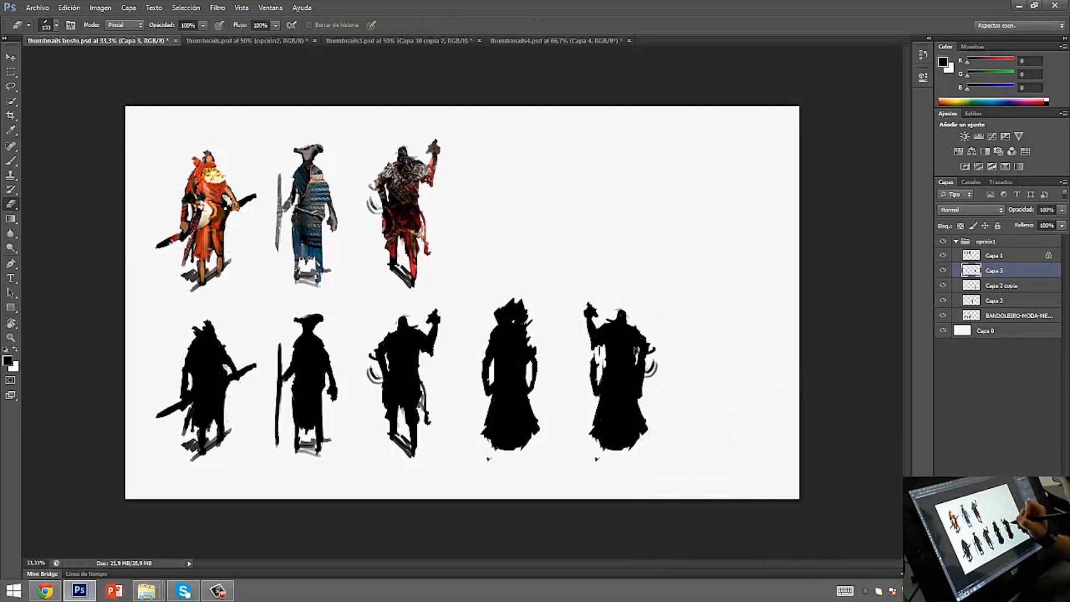
# Nudge the flipped upper body slightly left over the robe and merge it with the duplicate's robe layer
pyautogui.moveTo(634, 352); pyautogui.dragTo(641, 356)
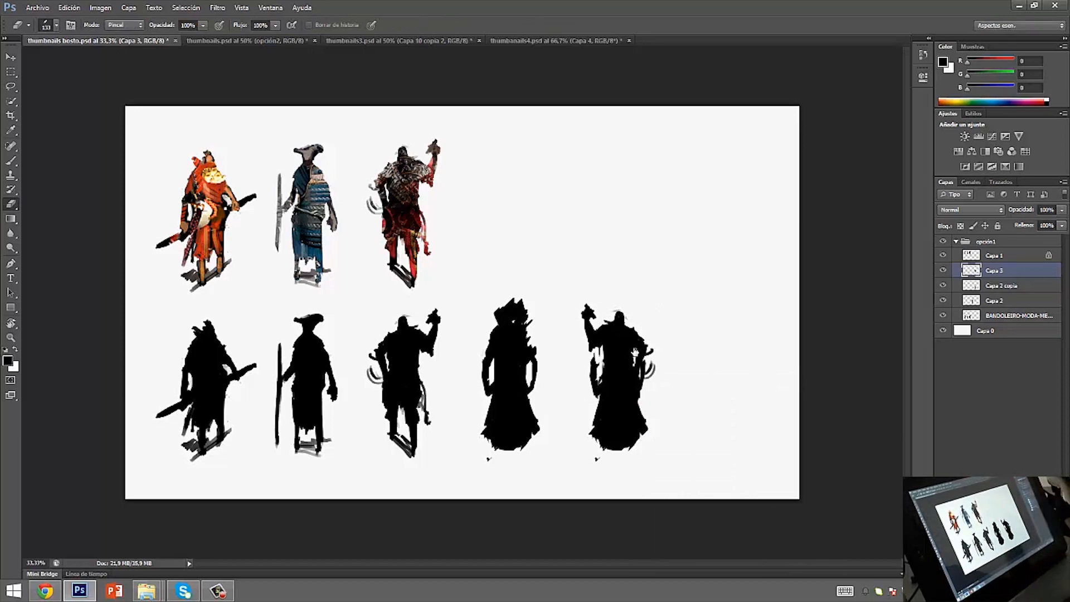
pyautogui.rightClick(1013, 285)
pyautogui.click(887, 424)
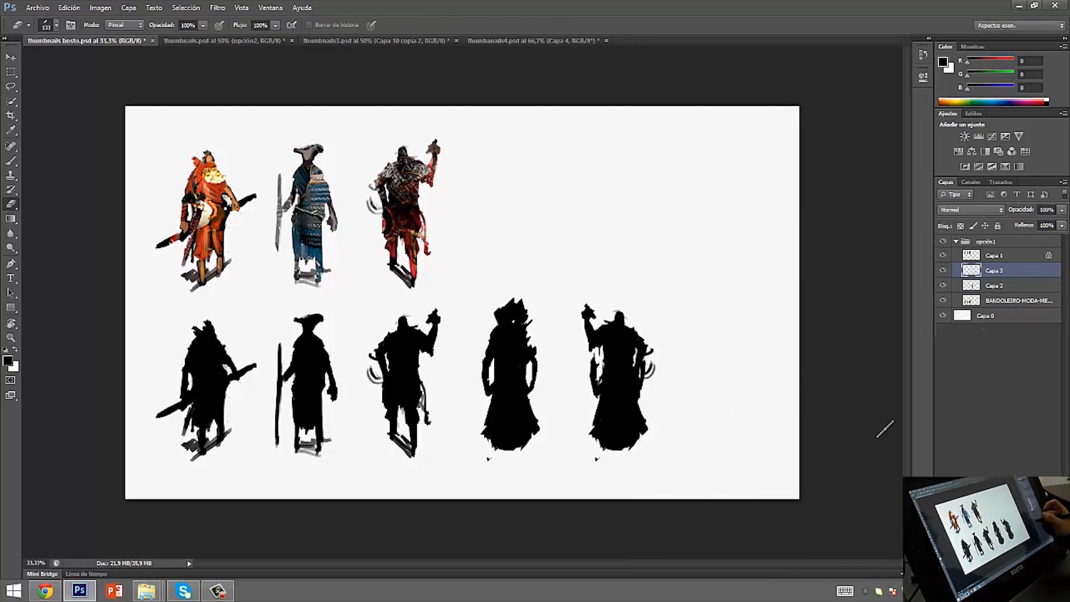
# Fill the gaps in the merged figure's torso and erase the curved hooks beside its lowered arm, using a 42 px Eraser
pyautogui.moveTo(597, 368); pyautogui.dragTo(592, 365)
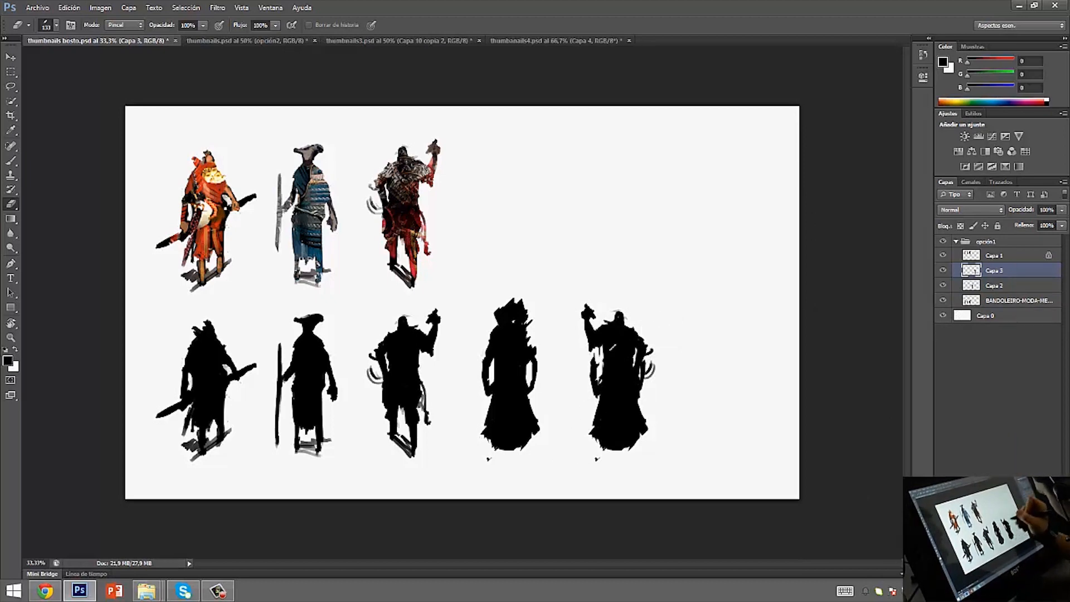
pyautogui.press('b')
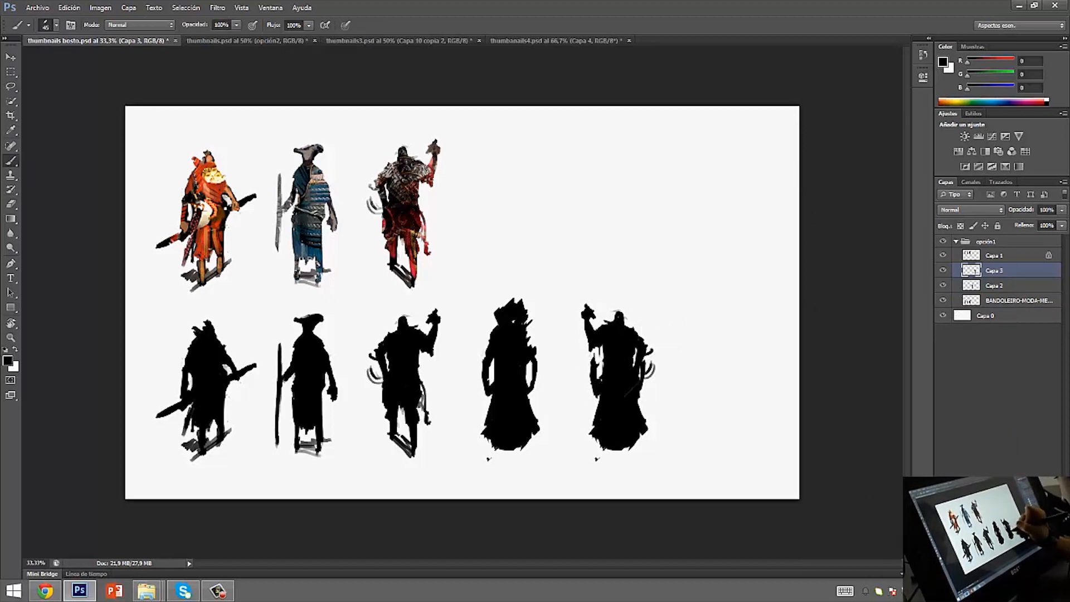
pyautogui.press('e')
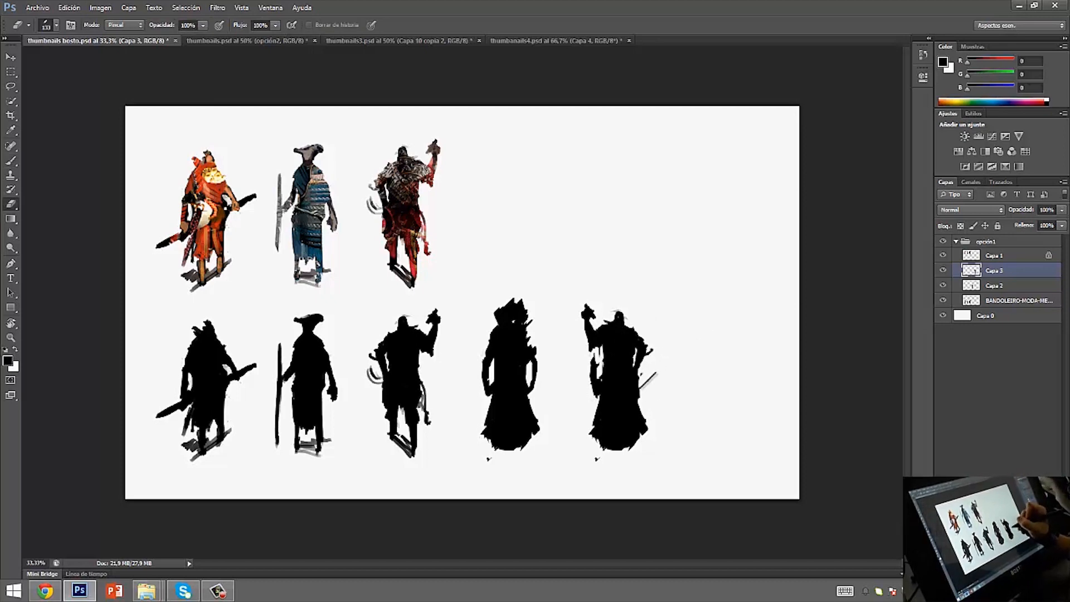
pyautogui.rightClick(714, 335)
pyautogui.click(653, 375)
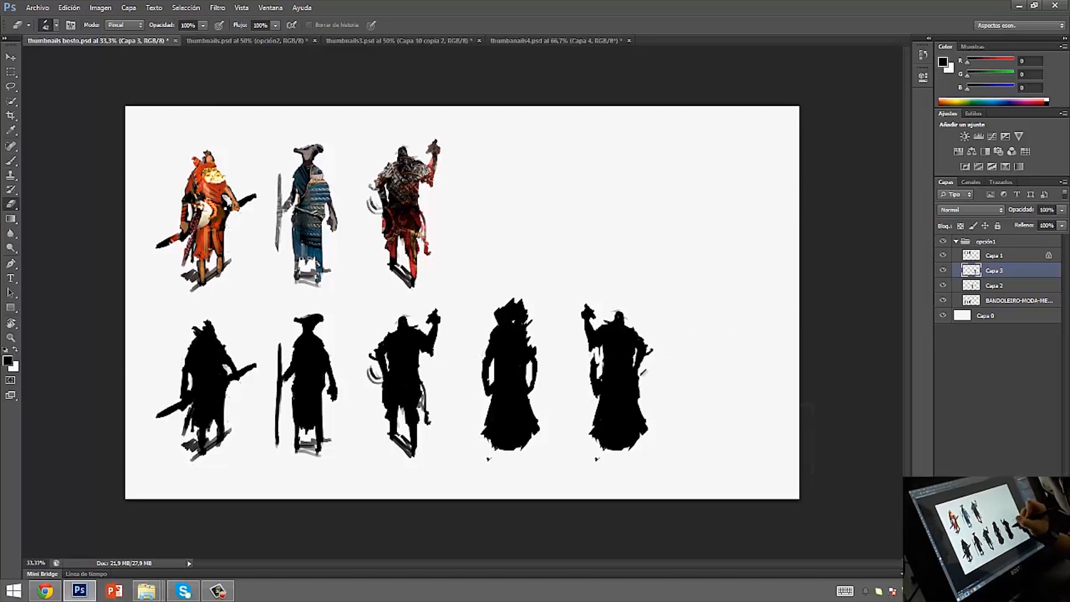
pyautogui.press('b')
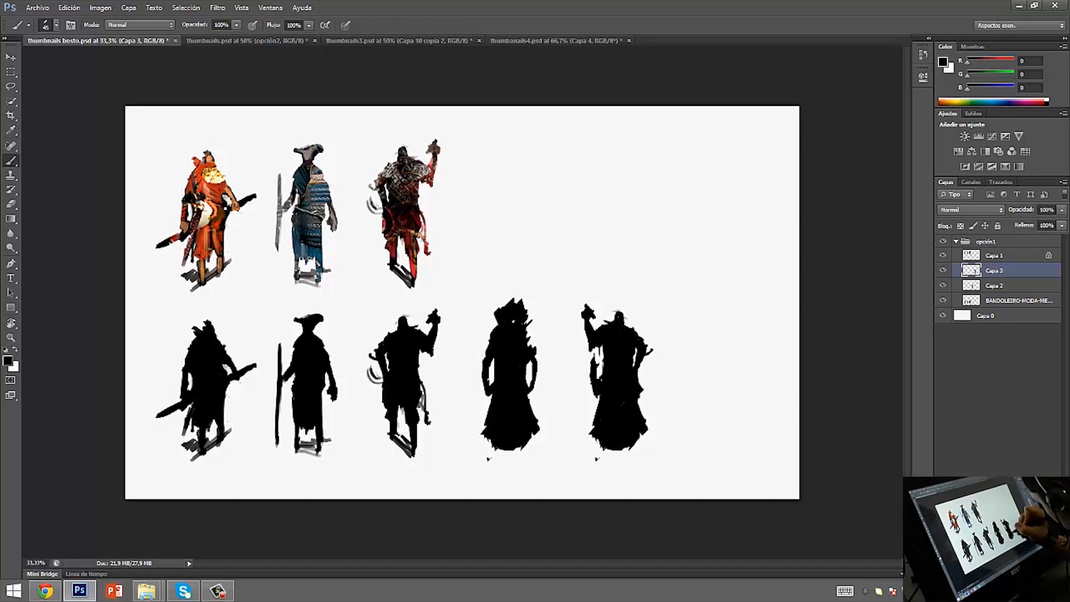
# Erase crossing diagonal bands through the lower part of the merged figure's robe
pyautogui.press('e')
pyautogui.moveTo(593, 426)
pyautogui.mouseDown()
pyautogui.moveTo(612, 404)
pyautogui.moveTo(647, 401)
pyautogui.moveTo(647, 417)
pyautogui.mouseUp()
pyautogui.rightClick(675, 392)
pyautogui.click(589, 432)
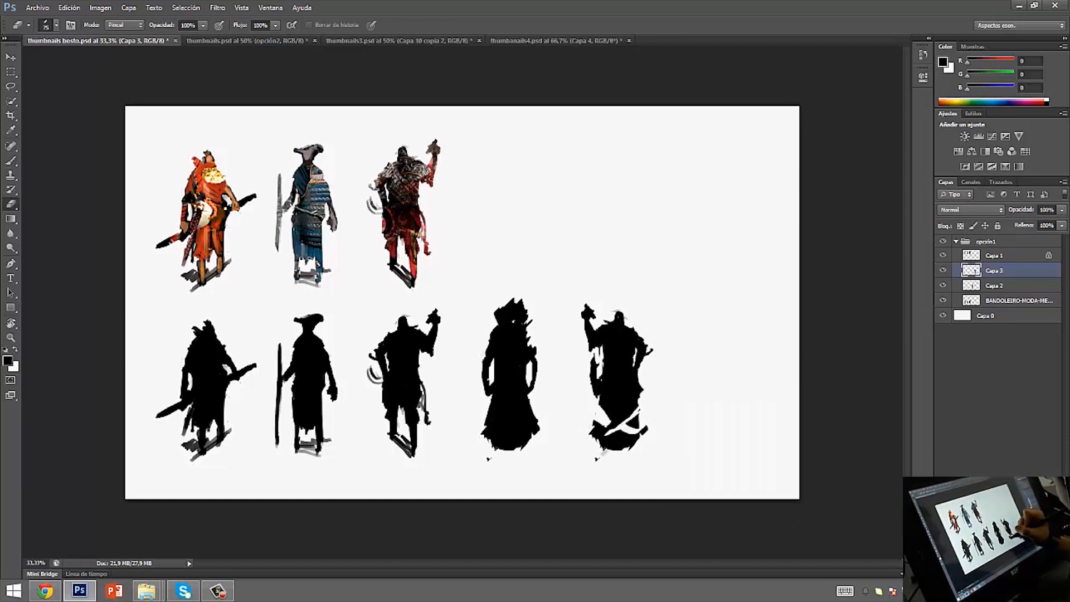
# Paint a pointed shape rising outward from the merged figure's hip and a ragged patch on the opposite hem, undoing the stray stroke below
pyautogui.press('b')
pyautogui.moveTo(639, 395)
pyautogui.mouseDown()
pyautogui.moveTo(658, 346)
pyautogui.moveTo(649, 357)
pyautogui.mouseUp()
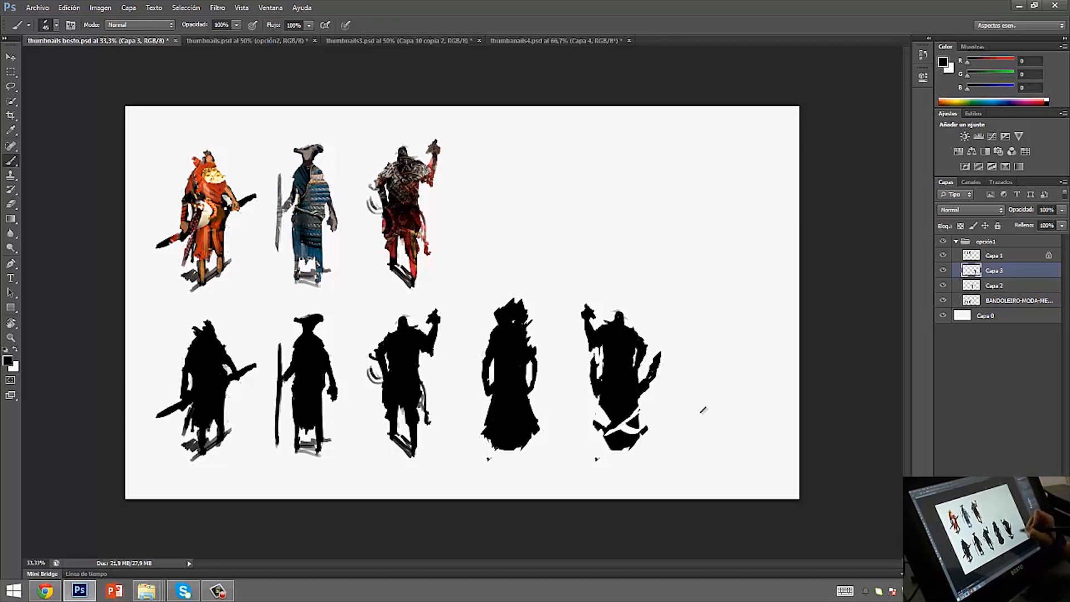
pyautogui.moveTo(590, 447); pyautogui.dragTo(605, 467)
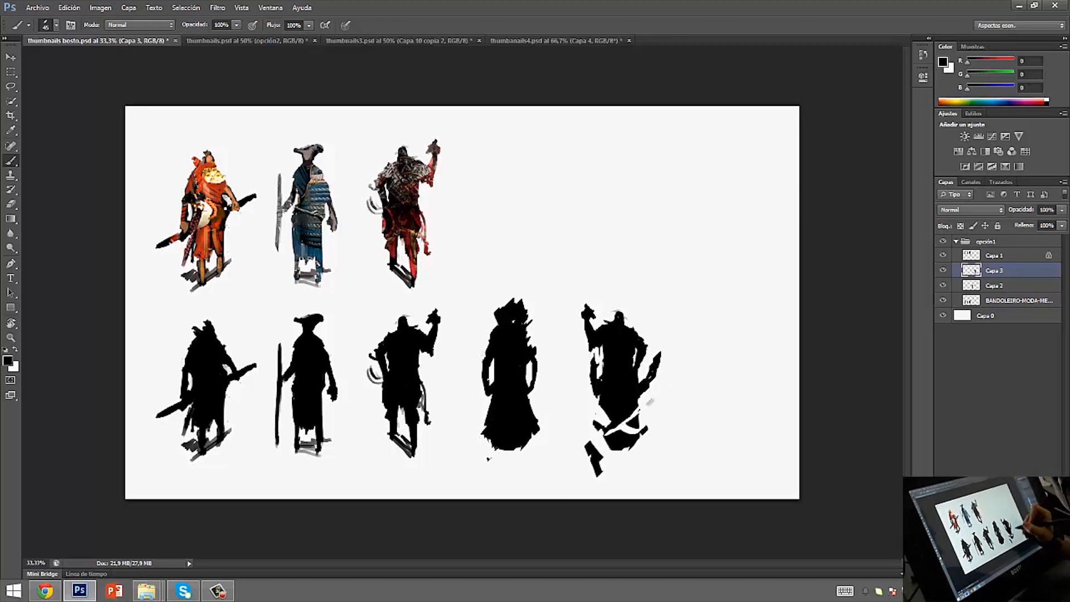
pyautogui.hotkey('ctrl', 'z')
pyautogui.moveTo(606, 413); pyautogui.dragTo(588, 443)
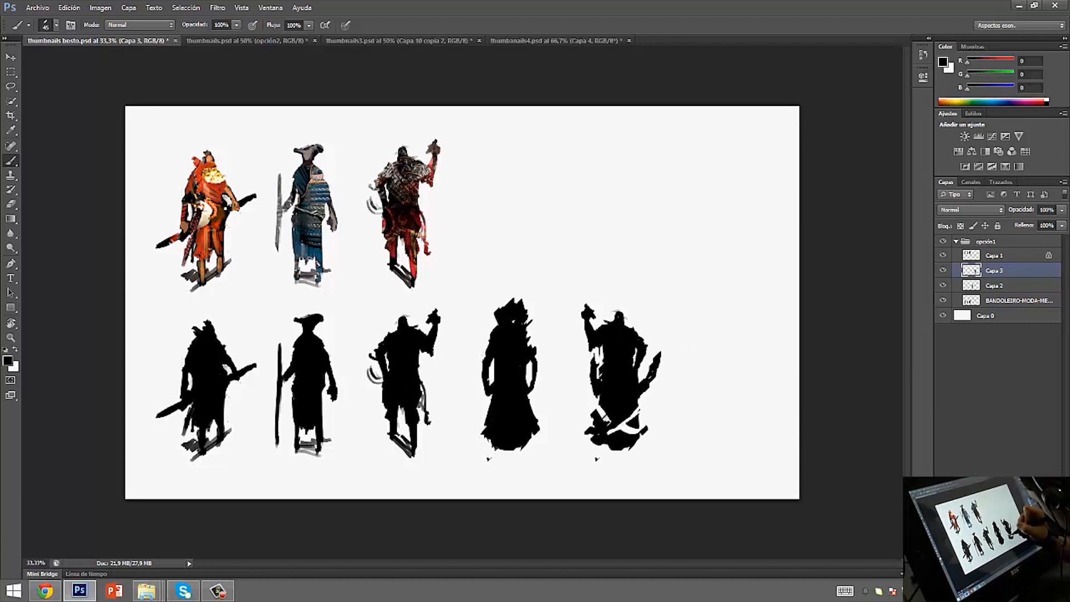
# Reshape the top of the merged figure's head and reduce the brush size to 19 px
pyautogui.press('e')
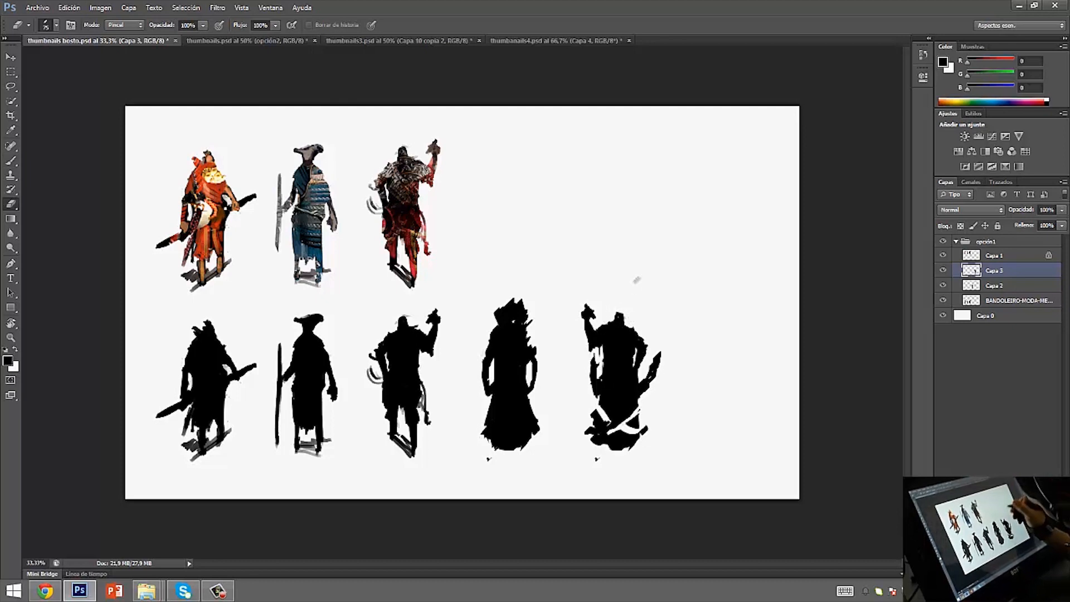
pyautogui.press('b')
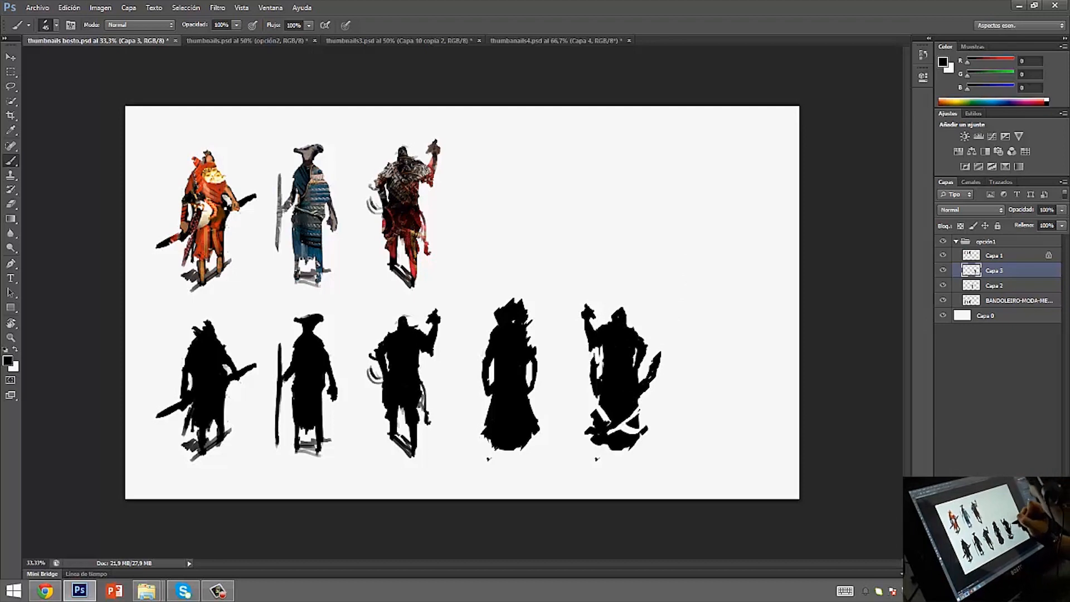
pyautogui.rightClick(687, 341)
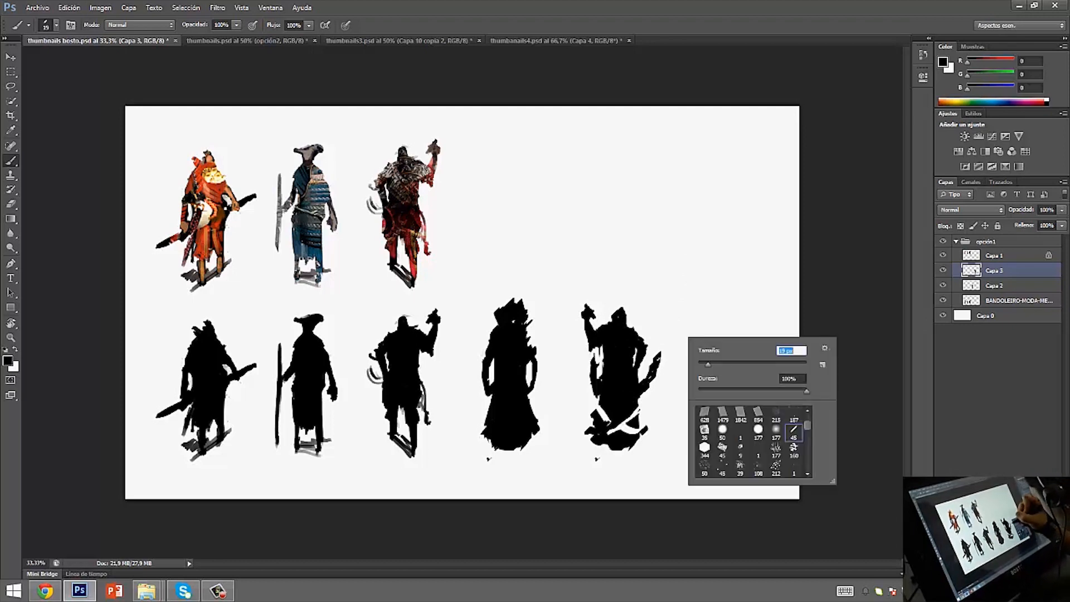
pyautogui.press('Escape')
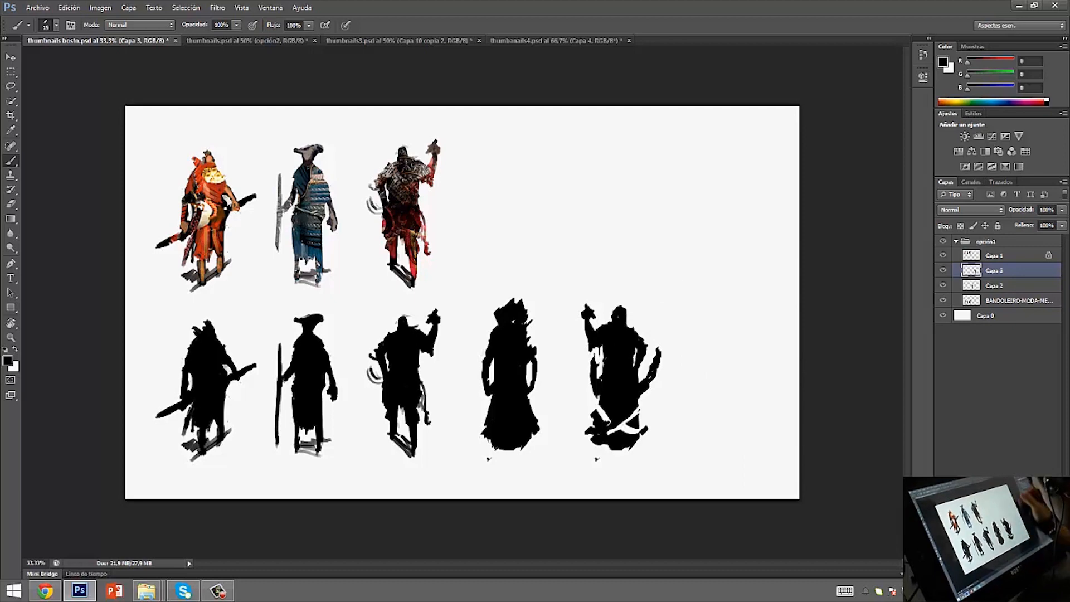
# Refine the outline of the merged figure's raised fist, undoing the unwanted Eraser stroke
pyautogui.press('e')
pyautogui.moveTo(593, 321); pyautogui.dragTo(603, 314)
pyautogui.hotkey('ctrl', 'z')
pyautogui.press('b')
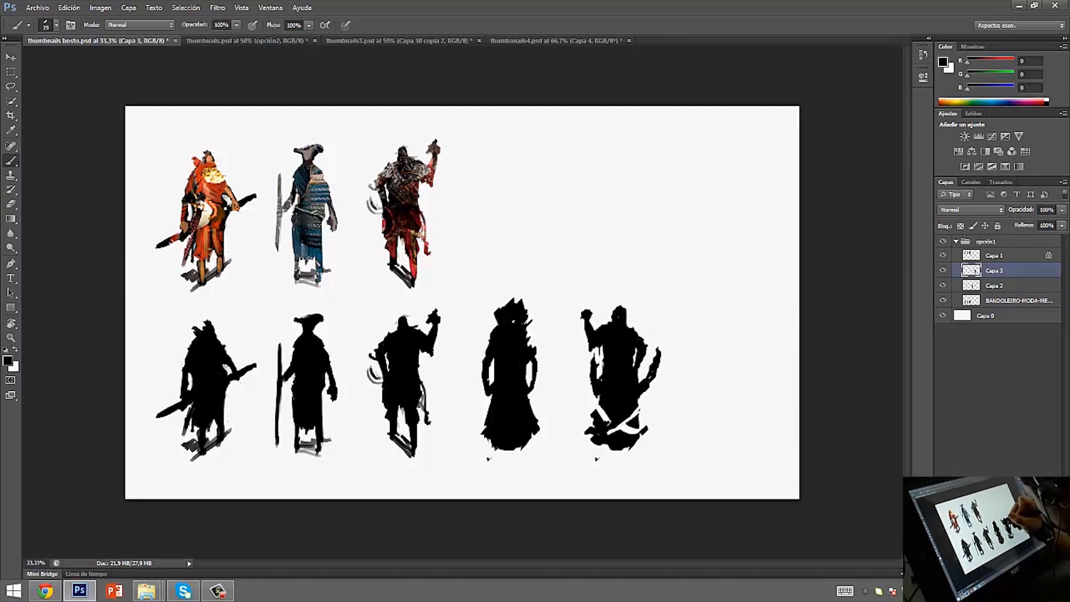
# Paint a long diagonal sword in the raised fist and widen its blade, with the brush size set to 45 px
pyautogui.moveTo(589, 314); pyautogui.dragTo(638, 269)
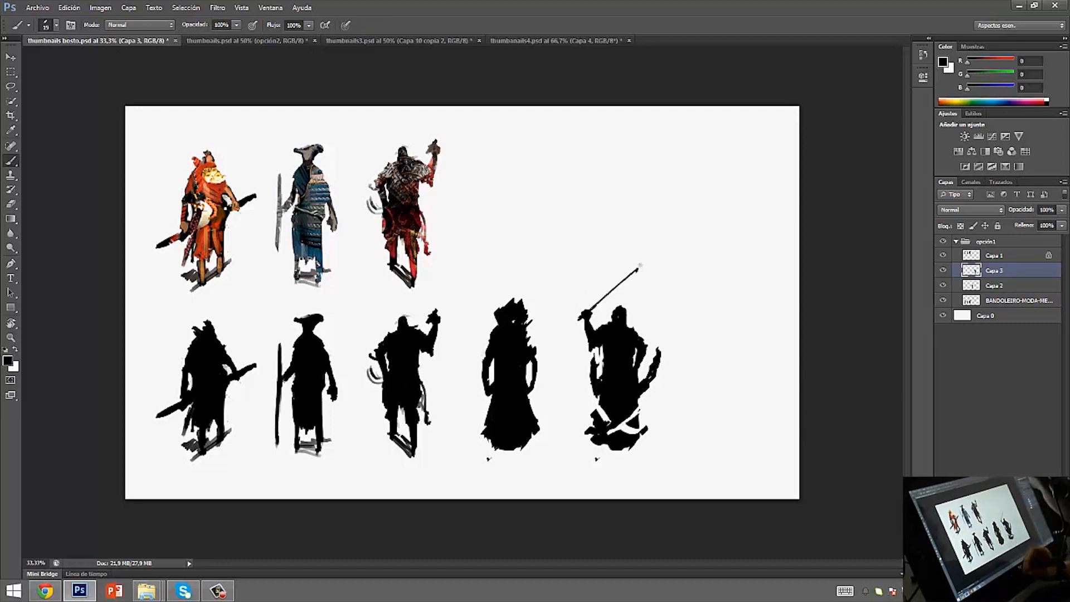
pyautogui.moveTo(594, 305)
pyautogui.mouseDown()
pyautogui.moveTo(634, 273)
pyautogui.moveTo(623, 295)
pyautogui.moveTo(598, 304)
pyautogui.mouseUp()
pyautogui.moveTo(635, 273)
pyautogui.mouseDown()
pyautogui.moveTo(622, 290)
pyautogui.moveTo(686, 303)
pyautogui.mouseUp()
pyautogui.rightClick(652, 273)
pyautogui.press('Return')
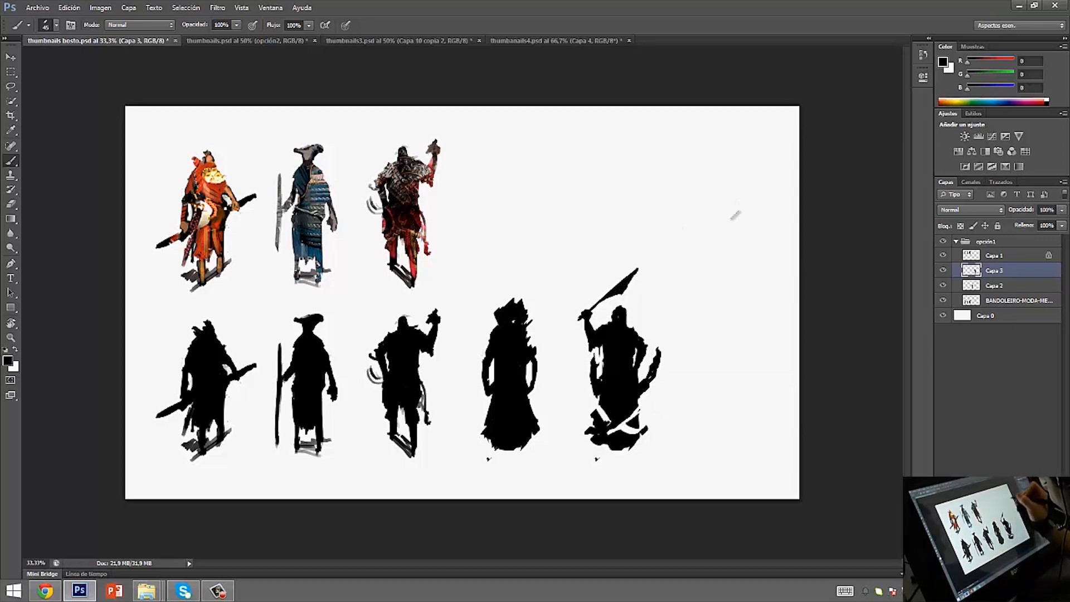
# Refine the sword figure's outline with a 17 px eraser and touch it up with the brush size set to 25 px
pyautogui.press('e')
pyautogui.rightClick(662, 346)
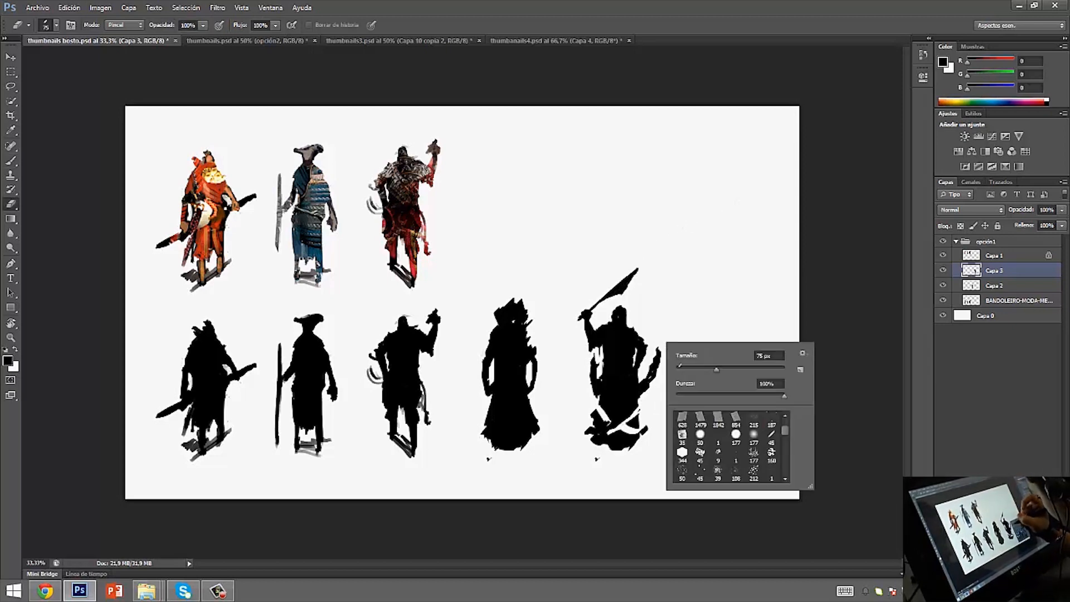
pyautogui.press('Return')
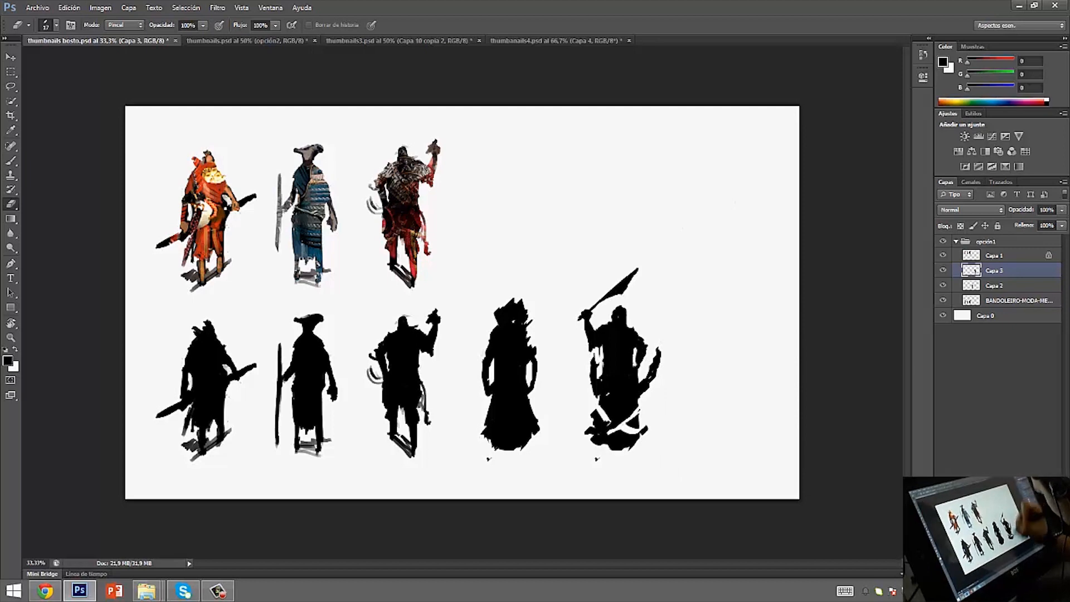
pyautogui.press('b')
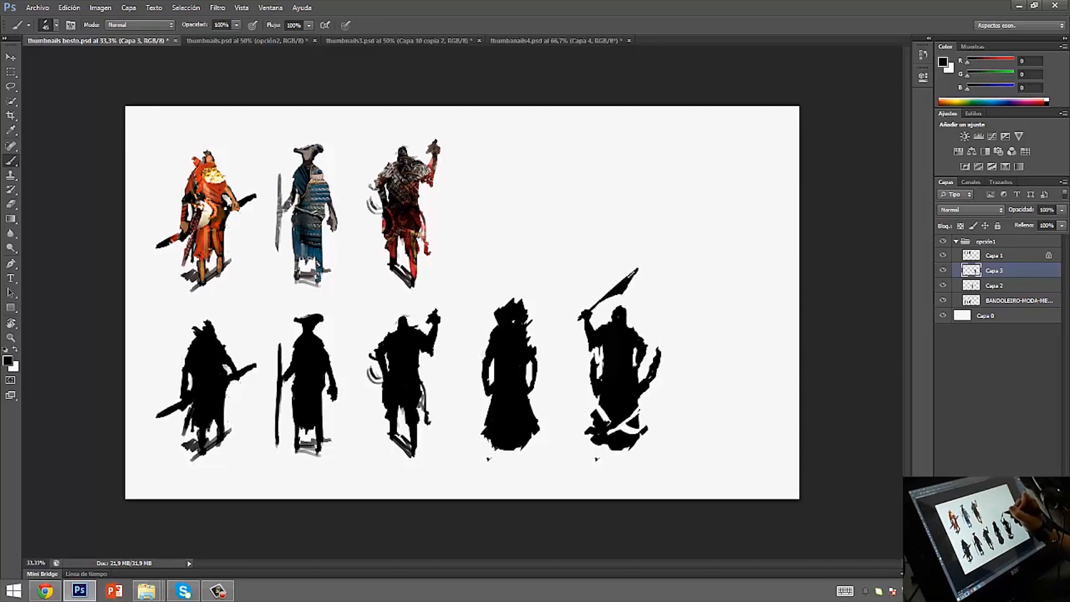
pyautogui.press('e')
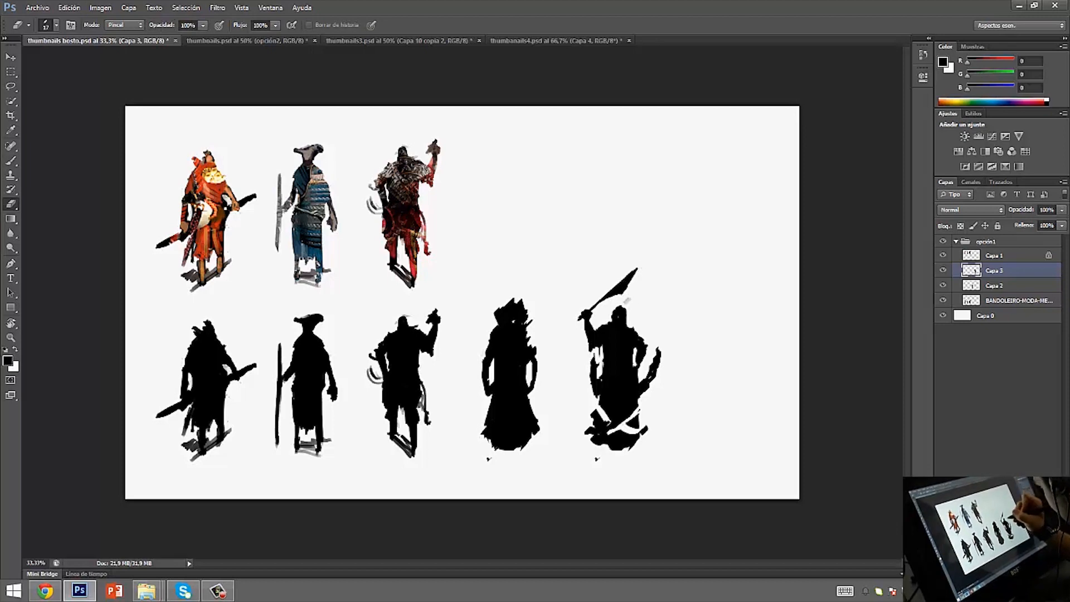
pyautogui.press('b')
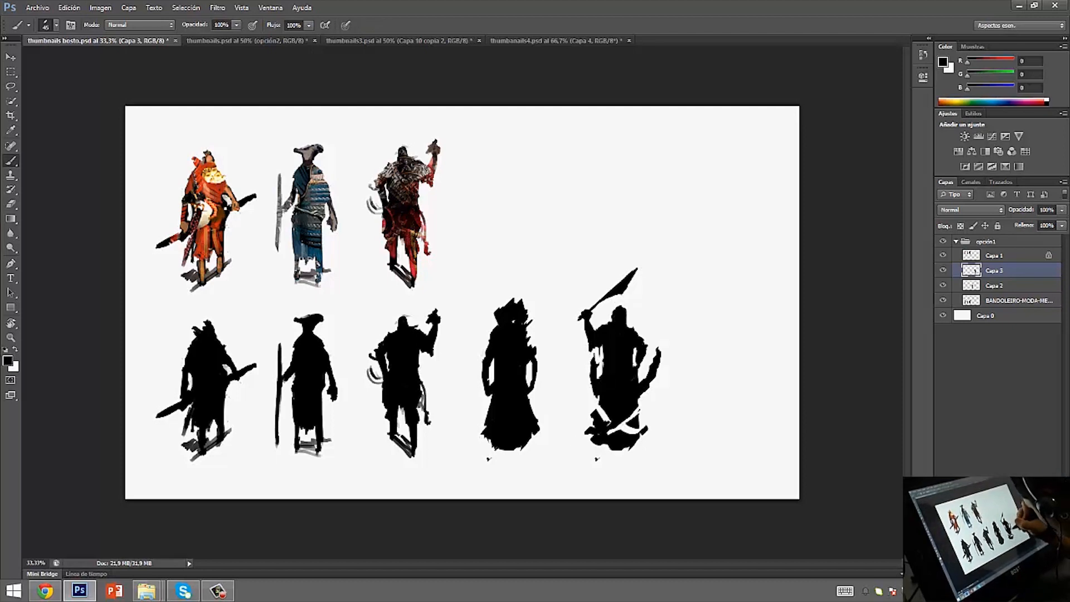
pyautogui.rightClick(673, 342)
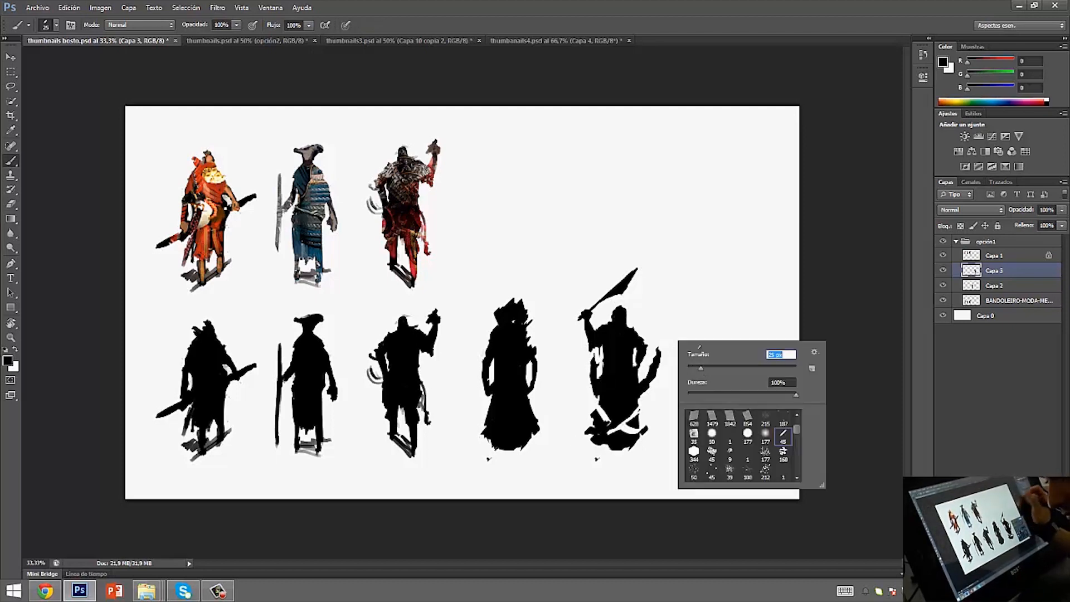
pyautogui.press('Return')
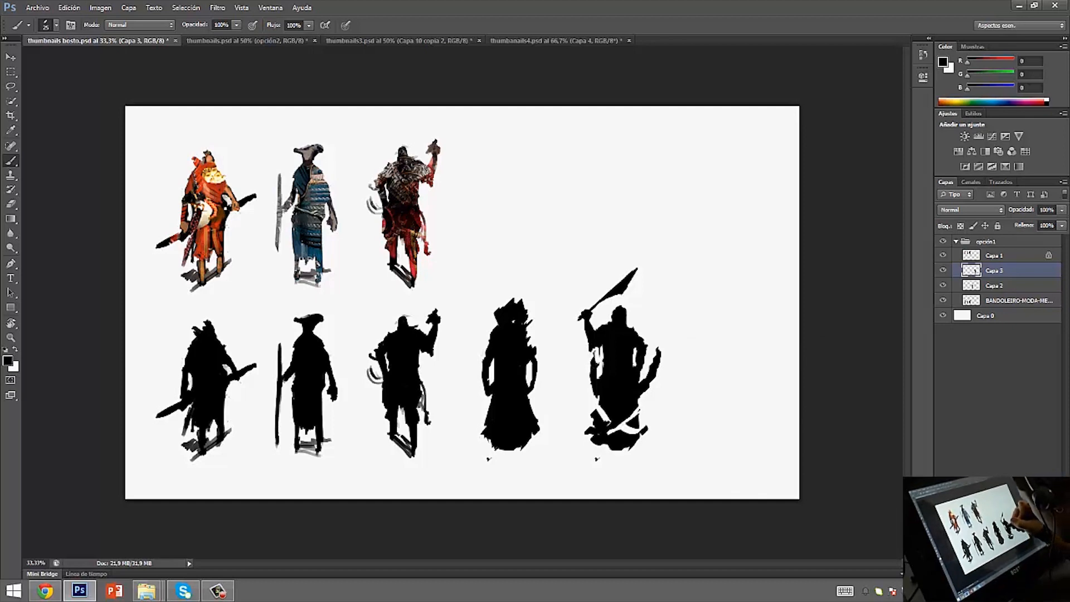
pyautogui.click(626, 358)
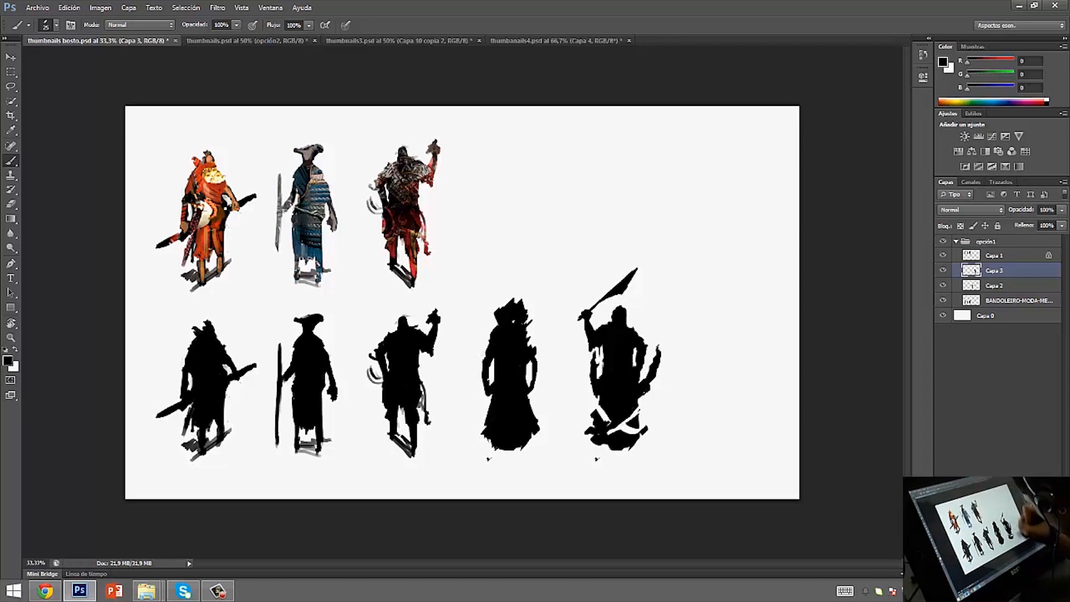
# Erase the upper part of the pointed shape at the sword figure's hip and repaint it as a thinner upright blade
pyautogui.press('e')
pyautogui.moveTo(660, 345); pyautogui.dragTo(651, 378)
pyautogui.press('b')
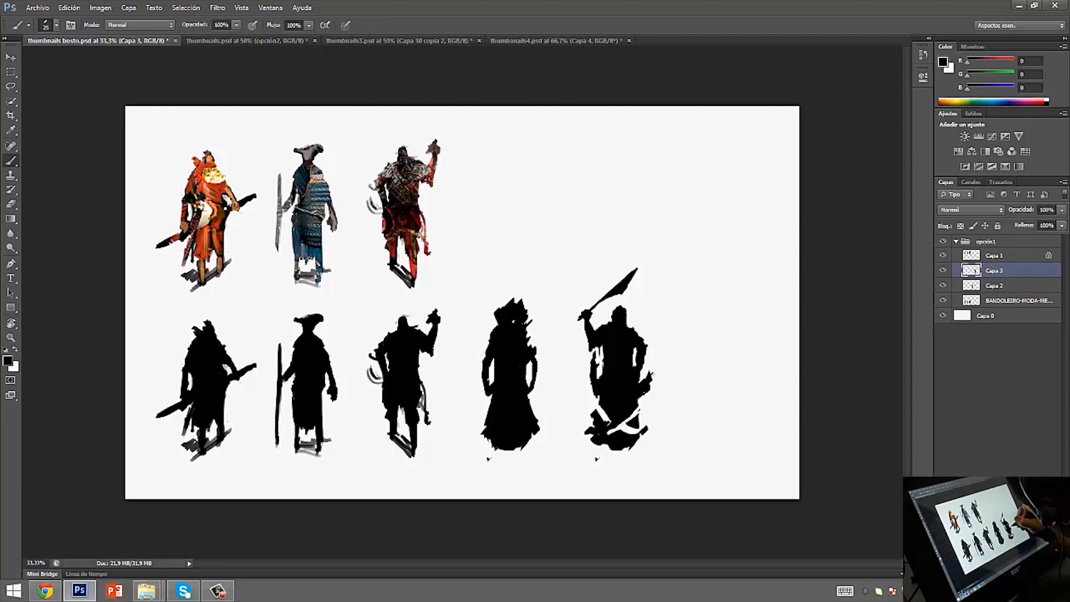
pyautogui.moveTo(652, 366)
pyautogui.mouseDown()
pyautogui.moveTo(653, 386)
pyautogui.moveTo(656, 336)
pyautogui.mouseUp()
pyautogui.press('e')
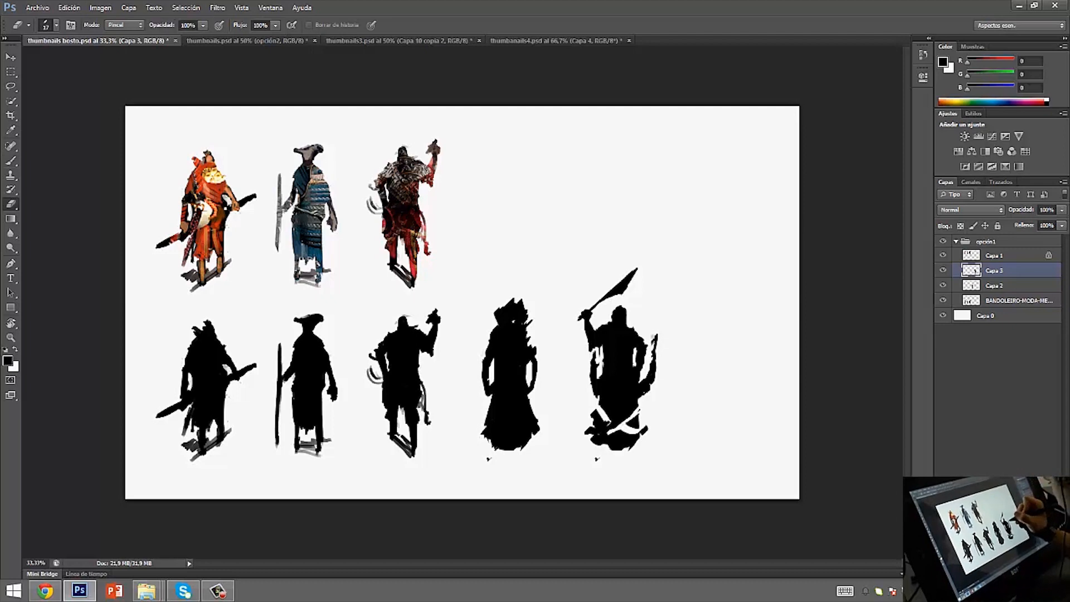
pyautogui.press('b')
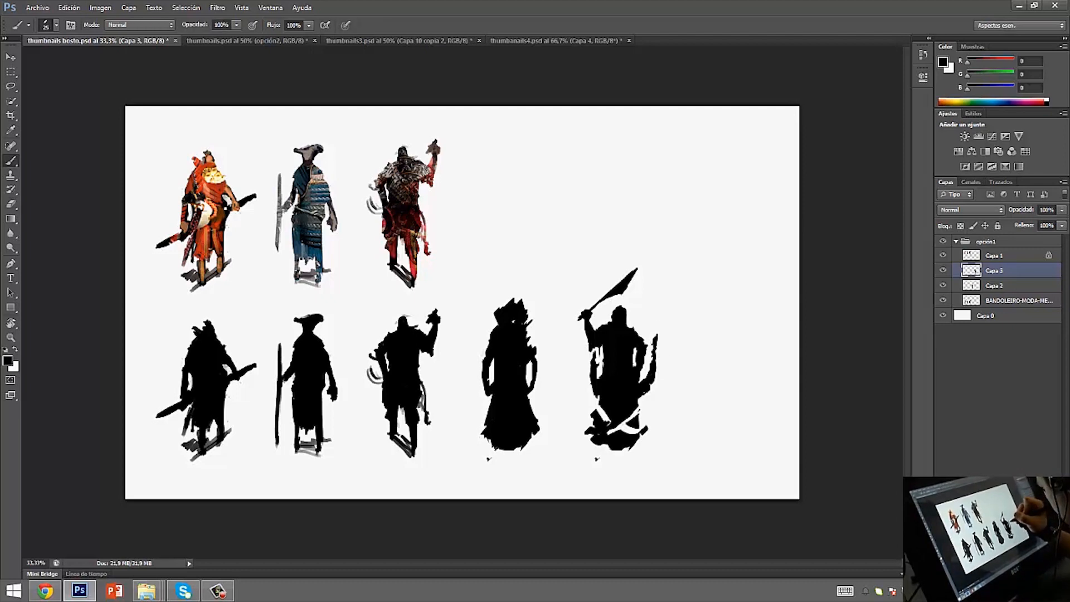
pyautogui.moveTo(652, 343)
pyautogui.mouseDown()
pyautogui.moveTo(661, 356)
pyautogui.moveTo(672, 348)
pyautogui.mouseUp()
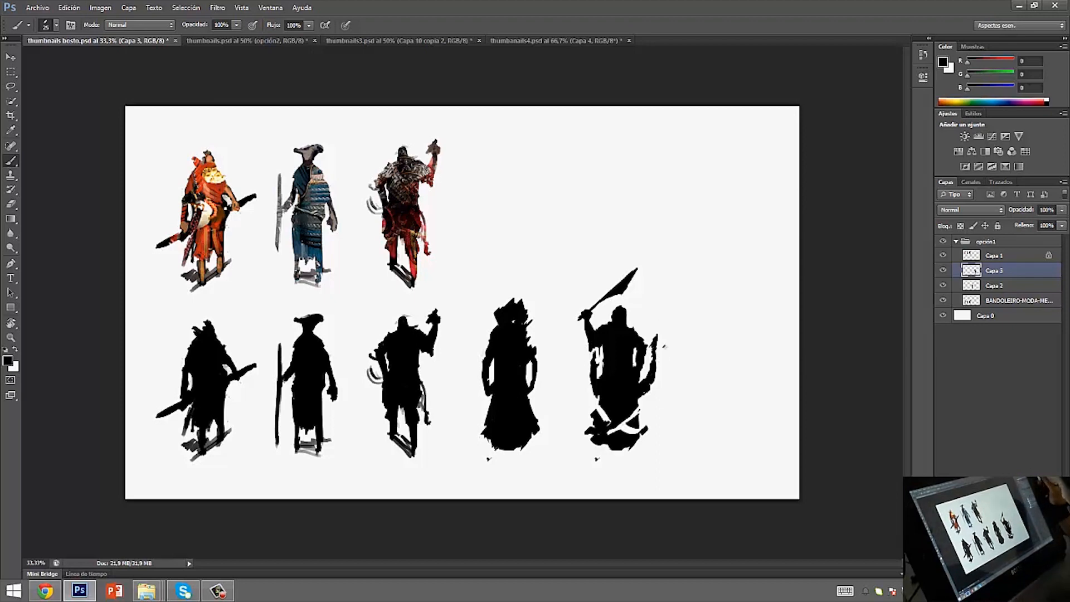
# Erase the ragged hem under the sword figure so the body ends in a point, and roughen its lower edge with the brush
pyautogui.press('e')
pyautogui.rightClick(657, 424)
pyautogui.press('Escape')
pyautogui.moveTo(592, 406)
pyautogui.mouseDown()
pyautogui.moveTo(603, 453)
pyautogui.moveTo(593, 465)
pyautogui.moveTo(604, 470)
pyautogui.moveTo(603, 432)
pyautogui.moveTo(645, 442)
pyautogui.moveTo(644, 417)
pyautogui.moveTo(634, 448)
pyautogui.moveTo(629, 423)
pyautogui.moveTo(622, 454)
pyautogui.mouseUp()
pyautogui.press('b')
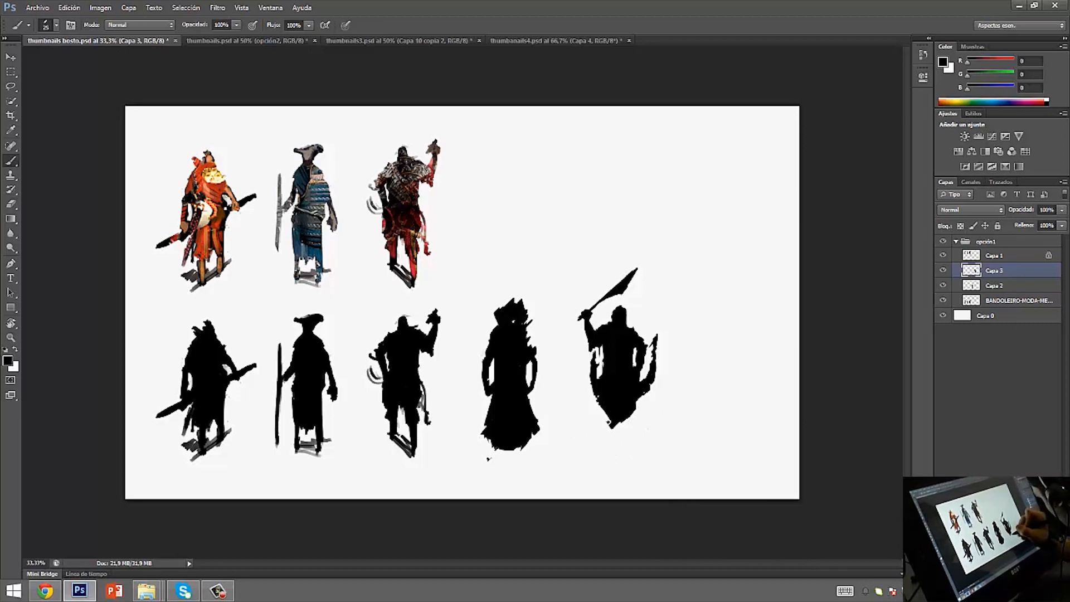
pyautogui.moveTo(605, 403); pyautogui.dragTo(597, 414)
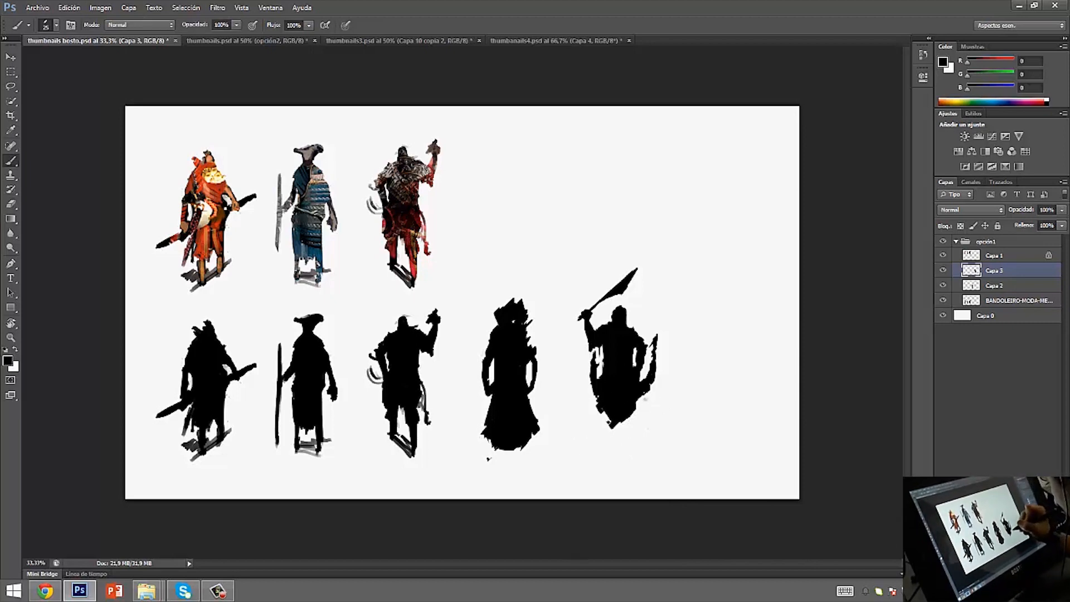
# Paint two vertical bars rising from the sword figure's shoulders and thin the upright blade at its hip with a 28 px eraser
pyautogui.moveTo(636, 299); pyautogui.dragTo(634, 332)
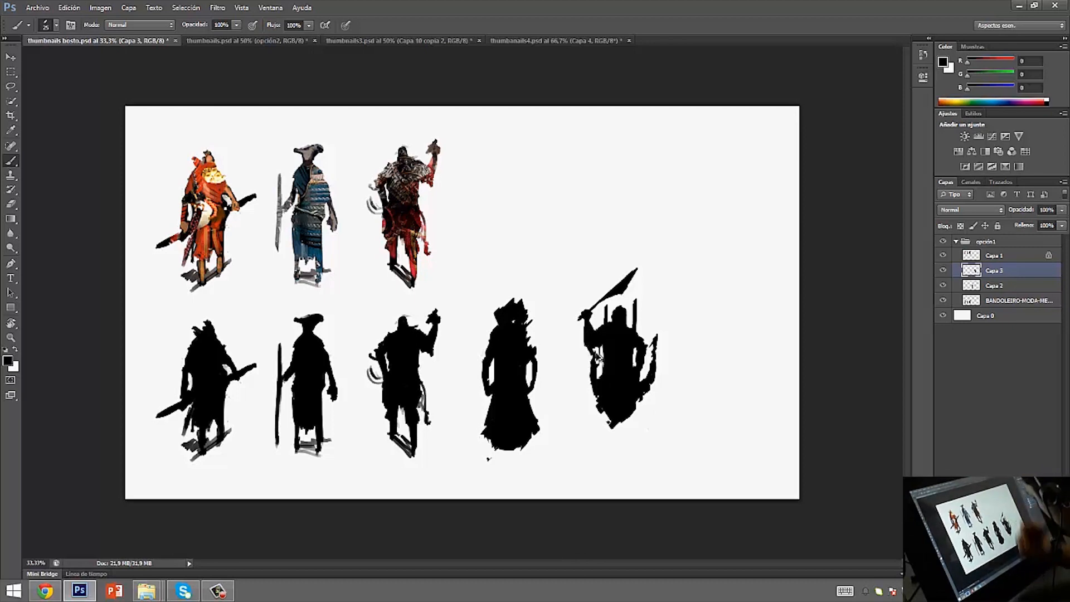
pyautogui.press('e')
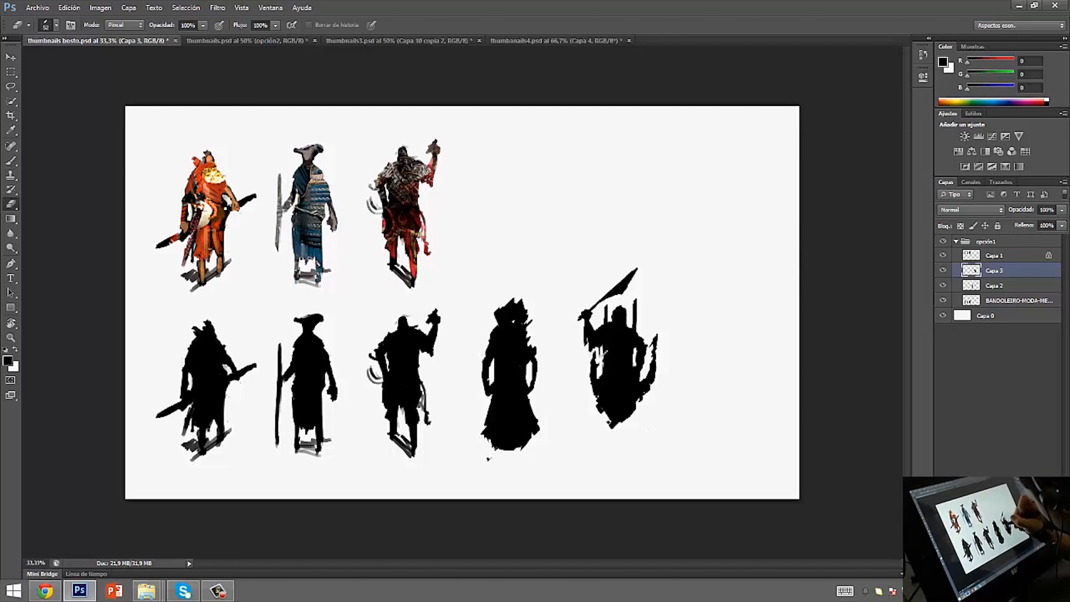
pyautogui.rightClick(621, 350)
pyautogui.press('Return')
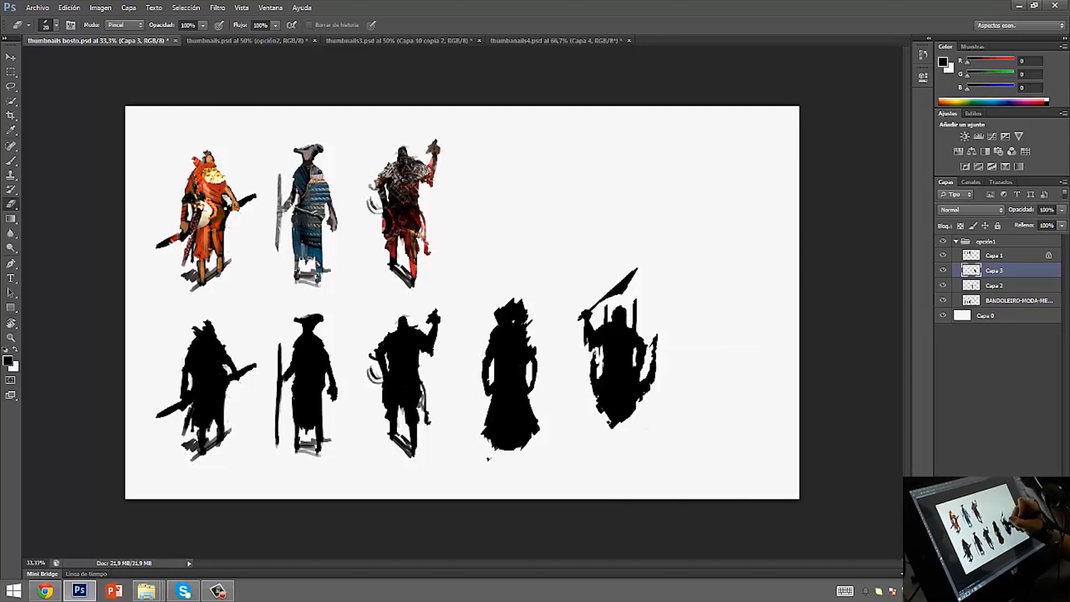
pyautogui.press('b')
pyautogui.press('e')
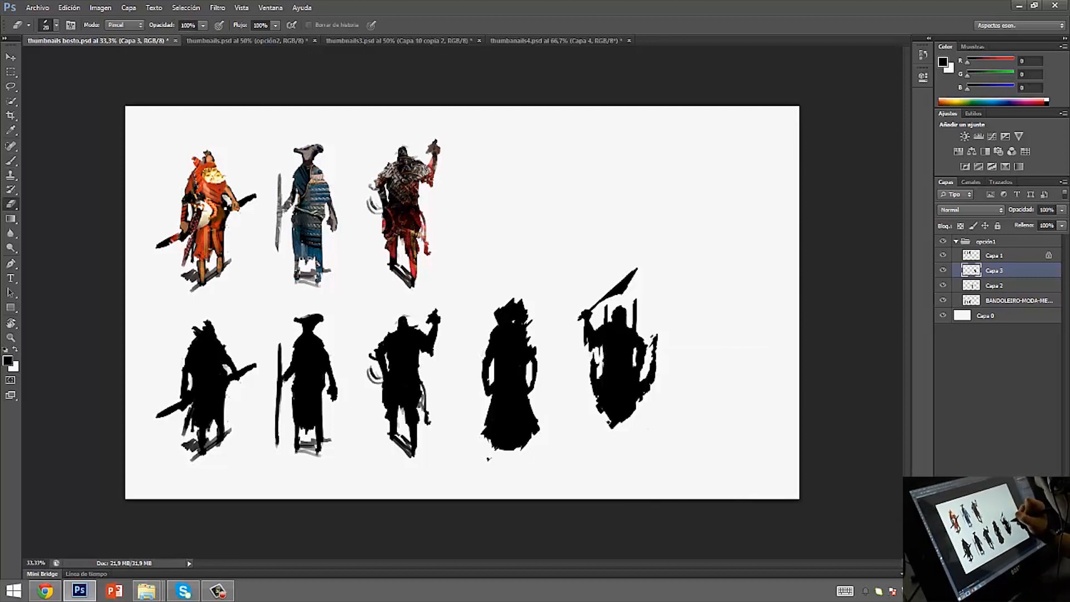
pyautogui.moveTo(655, 334)
pyautogui.mouseDown()
pyautogui.moveTo(648, 393)
pyautogui.moveTo(650, 384)
pyautogui.mouseUp()
pyautogui.press('b')
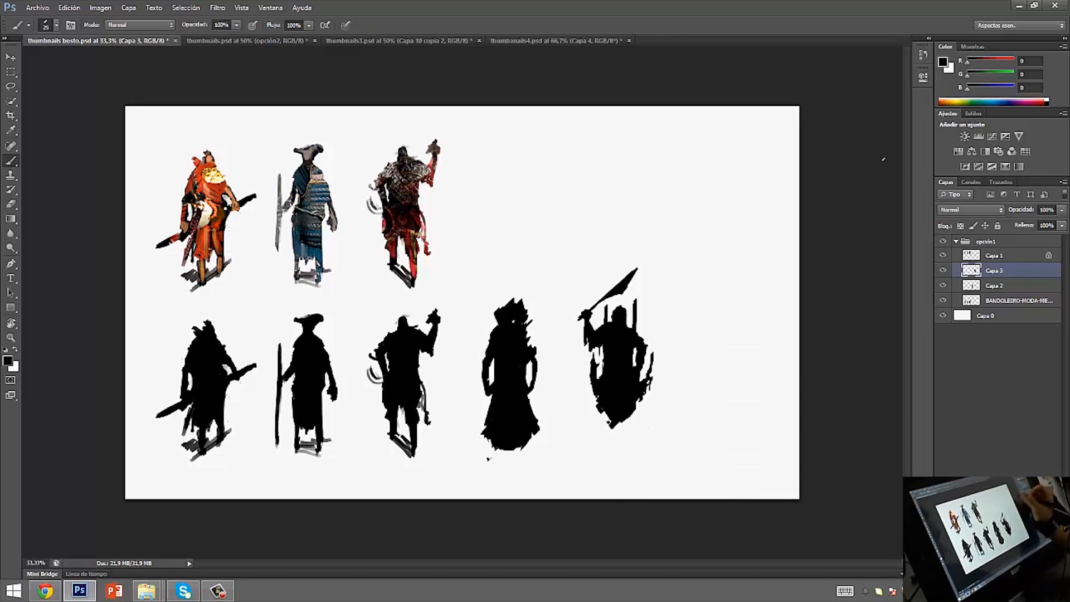
# Erase both vertical bars beside the sword figure's head, enlarging the eraser to 41 px
pyautogui.press('e')
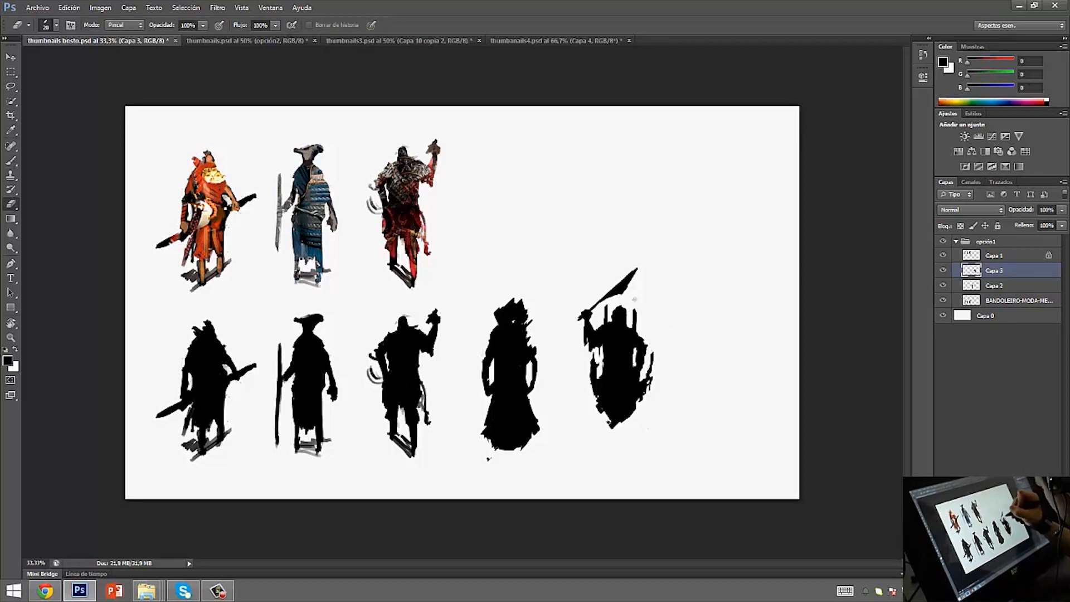
pyautogui.moveTo(635, 312); pyautogui.dragTo(637, 330)
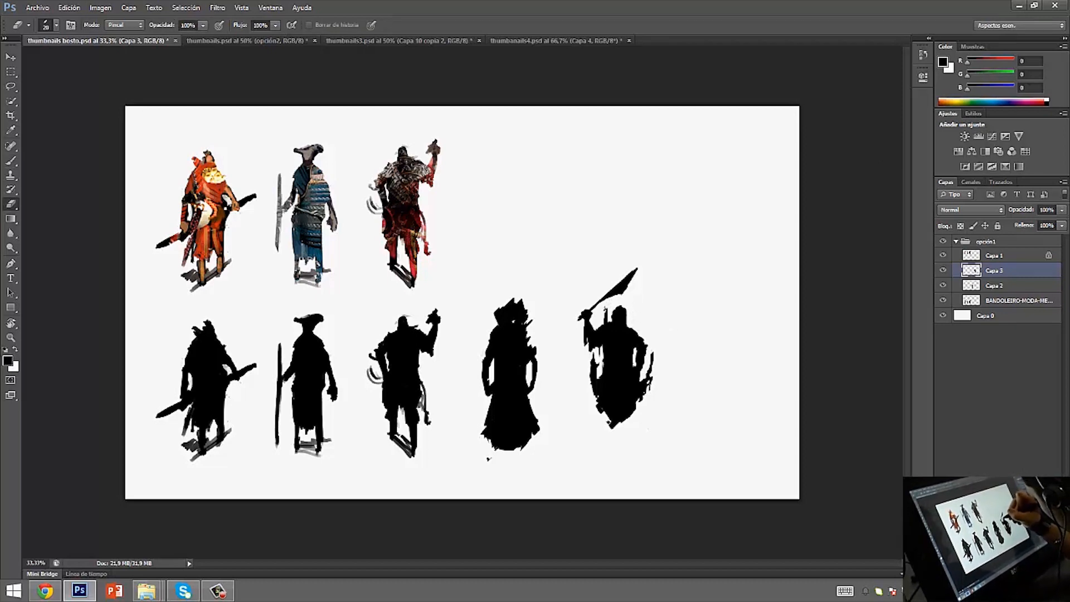
pyautogui.rightClick(631, 304)
pyautogui.moveTo(648, 325); pyautogui.dragTo(652, 326)
pyautogui.click(607, 308)
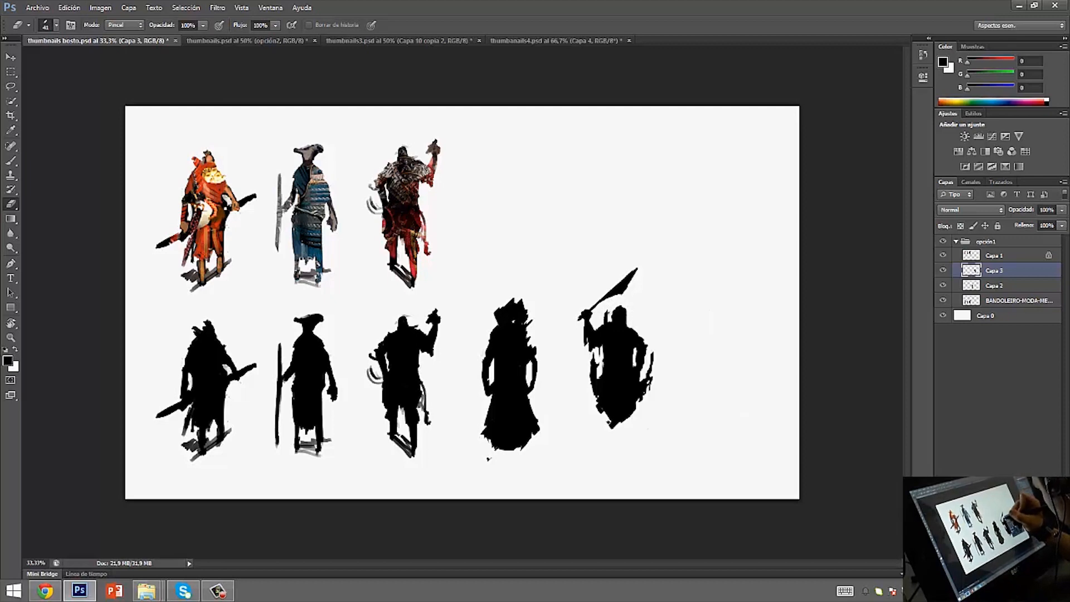
# Outline a wider, jagged hem on both sides below the sword figure, undoing the first rounded stroke
pyautogui.press('b')
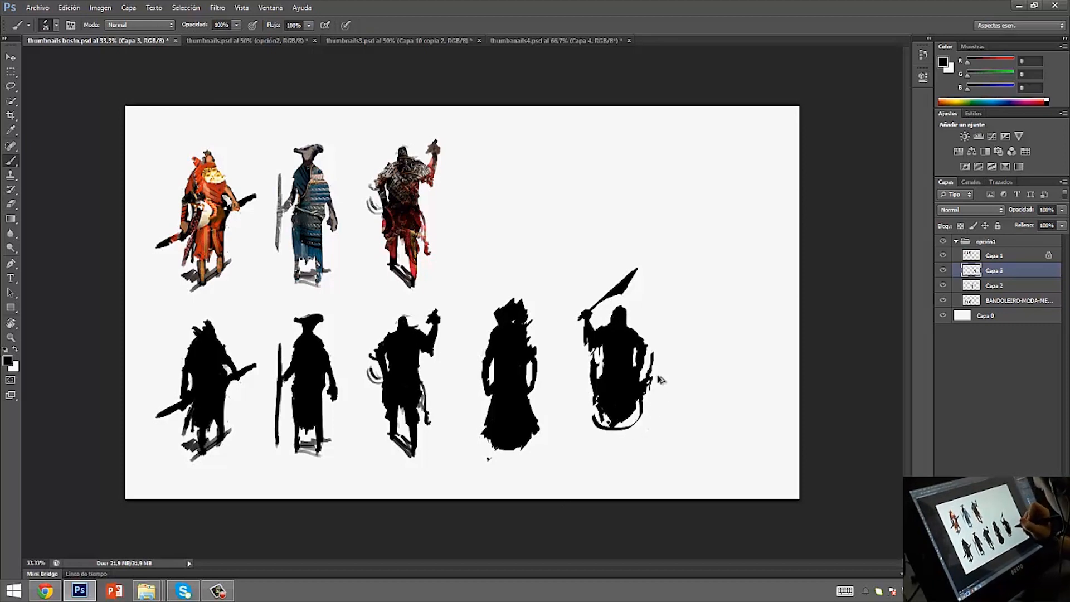
pyautogui.hotkey('ctrl', 'z')
pyautogui.moveTo(651, 401); pyautogui.dragTo(620, 436)
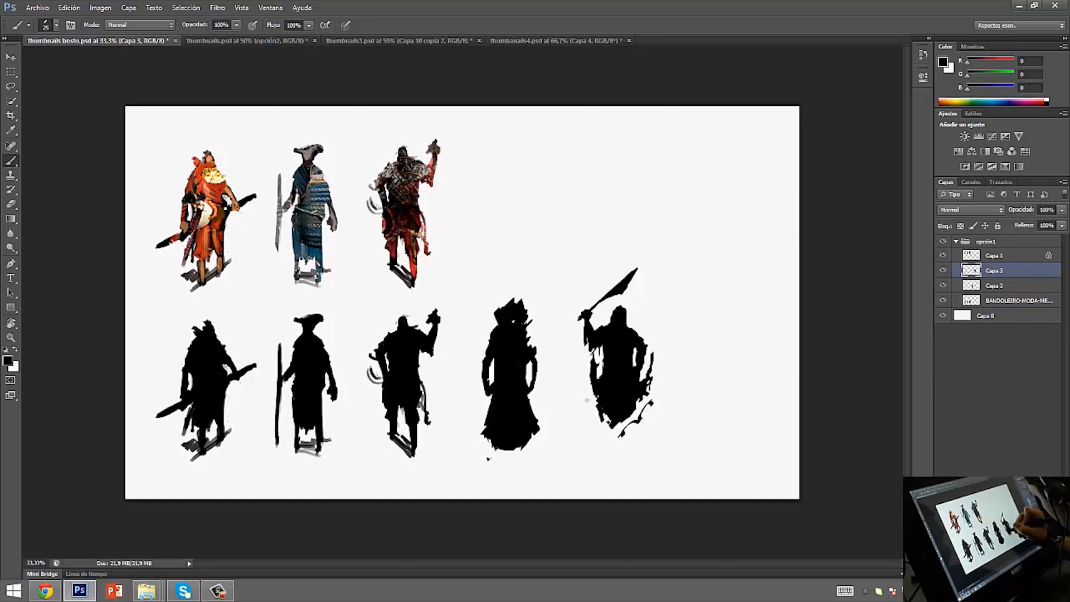
pyautogui.moveTo(586, 401); pyautogui.dragTo(616, 441)
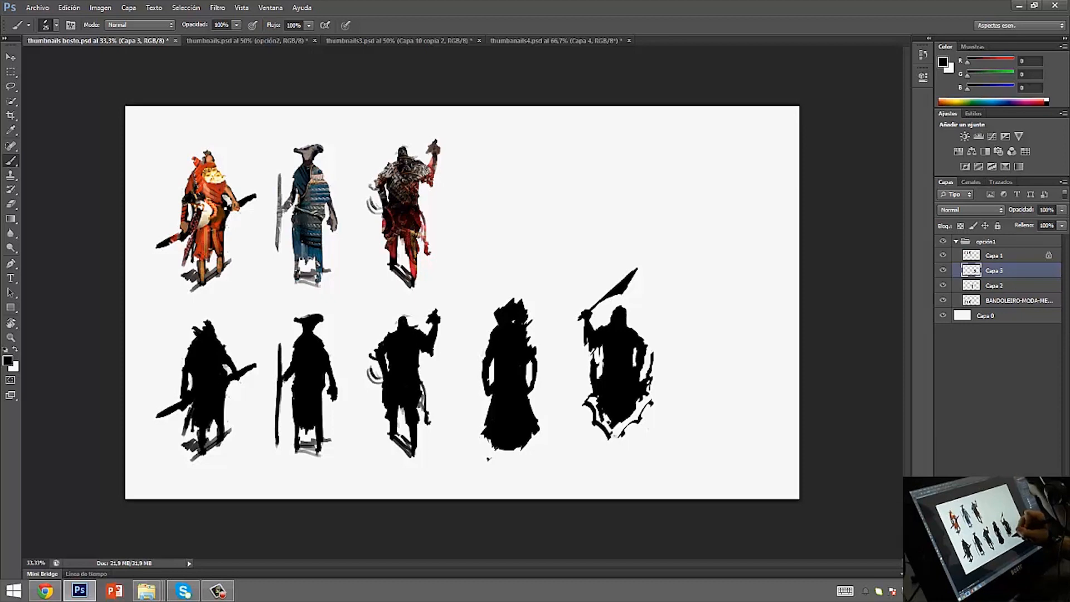
# Fill the outlined hem of the sword figure solid black with the brush size set to 45 px
pyautogui.rightClick(655, 388)
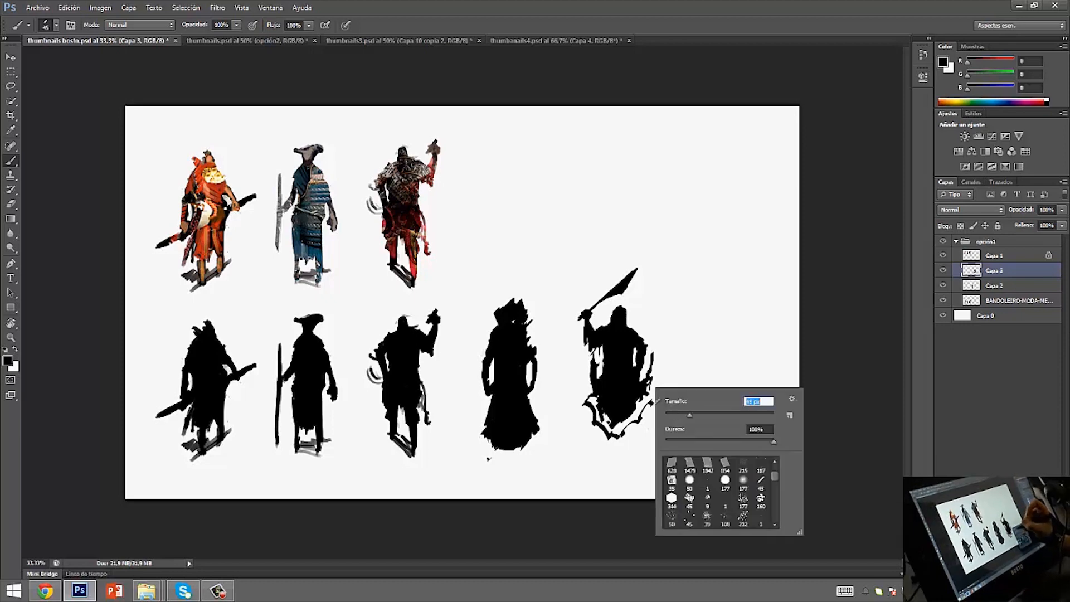
pyautogui.press('Return')
pyautogui.moveTo(651, 395)
pyautogui.mouseDown()
pyautogui.moveTo(638, 424)
pyautogui.moveTo(604, 434)
pyautogui.moveTo(614, 432)
pyautogui.mouseUp()
pyautogui.moveTo(592, 397)
pyautogui.mouseDown()
pyautogui.moveTo(614, 426)
pyautogui.moveTo(641, 413)
pyautogui.moveTo(638, 404)
pyautogui.moveTo(618, 426)
pyautogui.mouseUp()
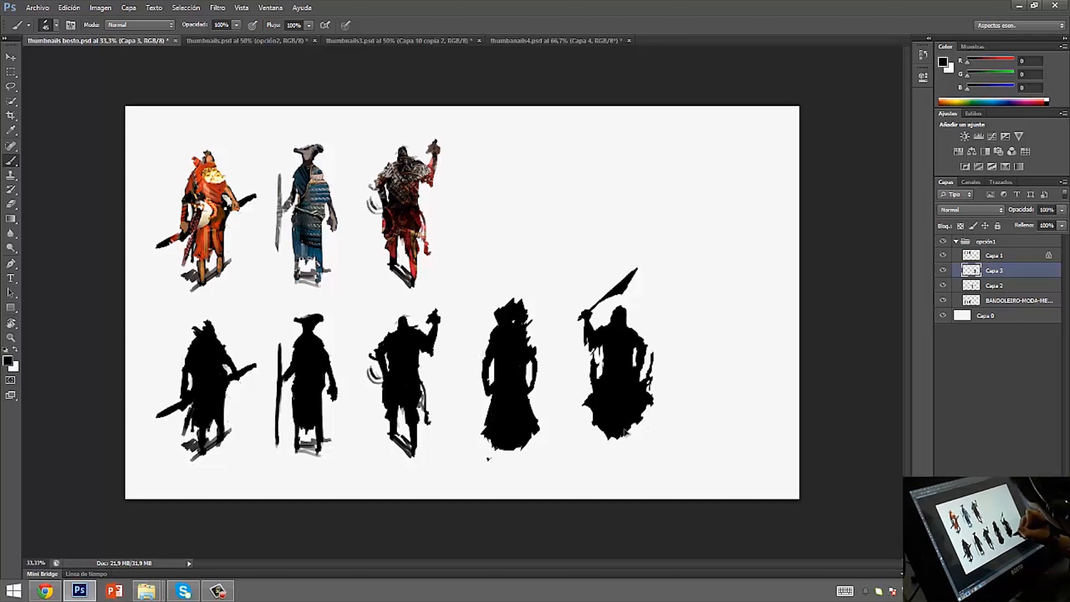
# Duplicate the sword figure into the empty space beside it, flip the copy both vertically and horizontally, and align it with the row
pyautogui.moveTo(628, 381); pyautogui.dragTo(723, 397)
pyautogui.hotkey('ctrl', 't')
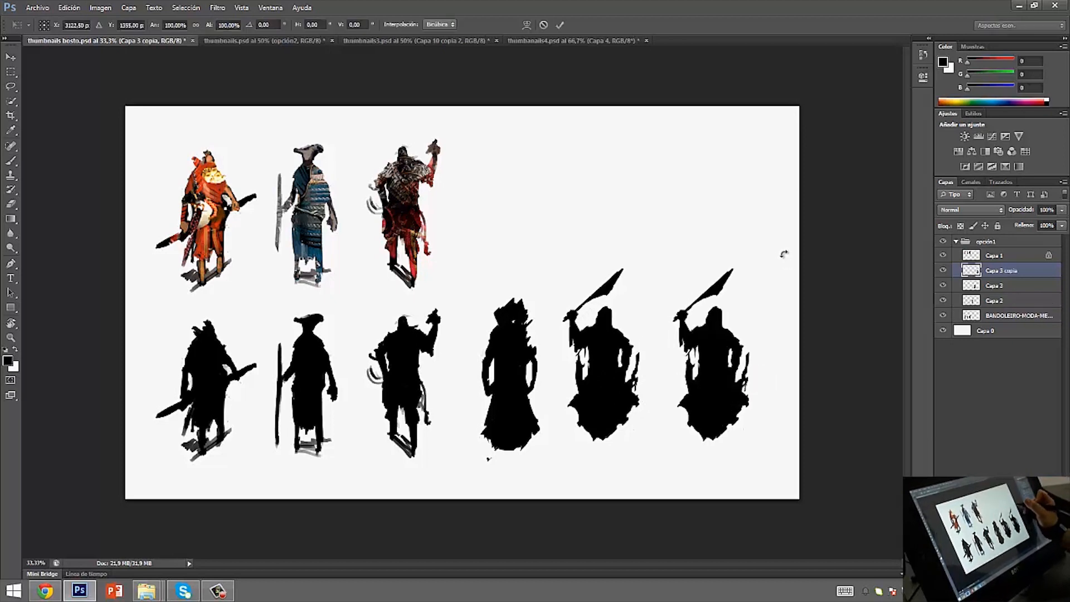
pyautogui.moveTo(759, 240); pyautogui.dragTo(641, 461)
pyautogui.press('Return')
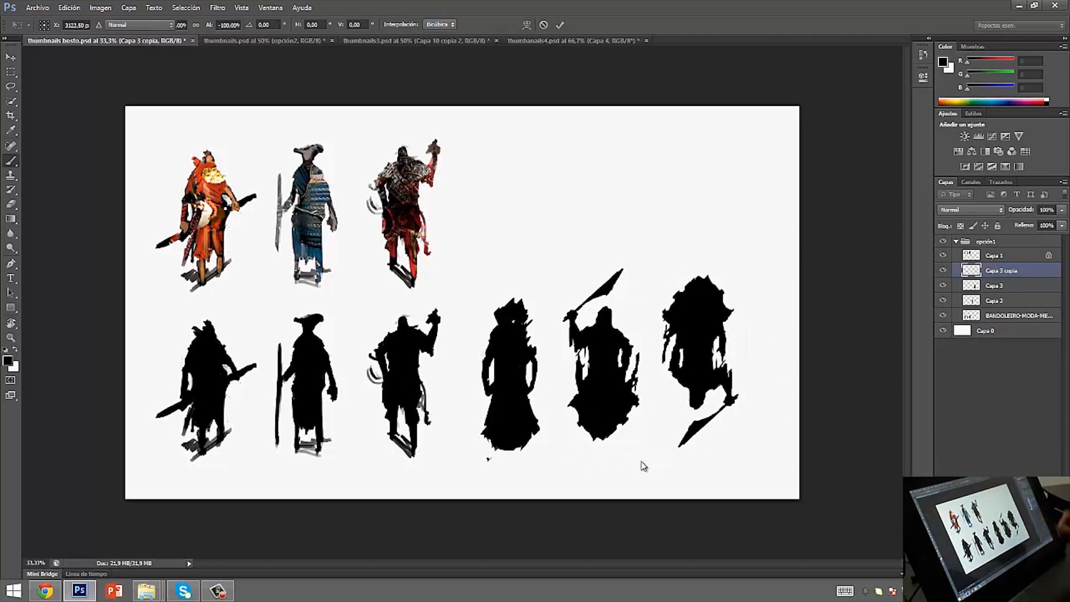
pyautogui.moveTo(724, 335); pyautogui.dragTo(728, 357)
# Erase the sword, head and loose side pieces from the flipped copy, enlarging the eraser to 100 px
pyautogui.press('e')
pyautogui.moveTo(741, 417)
pyautogui.mouseDown()
pyautogui.moveTo(692, 467)
pyautogui.moveTo(710, 456)
pyautogui.mouseUp()
pyautogui.rightClick(746, 413)
pyautogui.moveTo(776, 436); pyautogui.dragTo(792, 437)
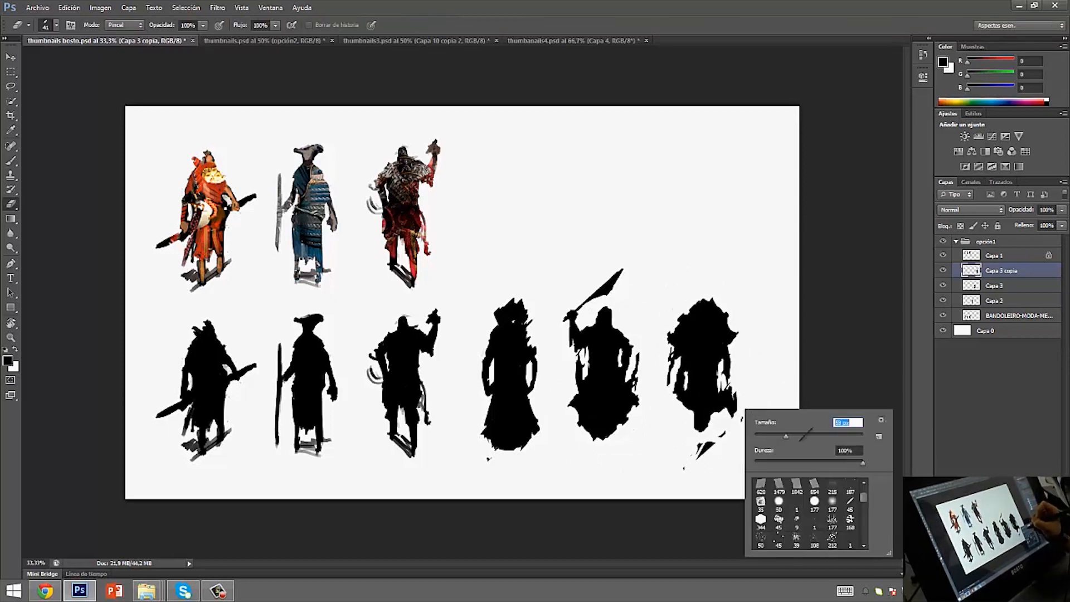
pyautogui.click(694, 454)
pyautogui.moveTo(688, 459)
pyautogui.mouseDown()
pyautogui.moveTo(710, 452)
pyautogui.moveTo(700, 439)
pyautogui.moveTo(715, 449)
pyautogui.moveTo(743, 427)
pyautogui.moveTo(745, 400)
pyautogui.moveTo(723, 390)
pyautogui.moveTo(726, 416)
pyautogui.moveTo(707, 405)
pyautogui.moveTo(682, 419)
pyautogui.moveTo(707, 419)
pyautogui.moveTo(669, 427)
pyautogui.moveTo(677, 373)
pyautogui.mouseUp()
pyautogui.press('b')
pyautogui.press('e')
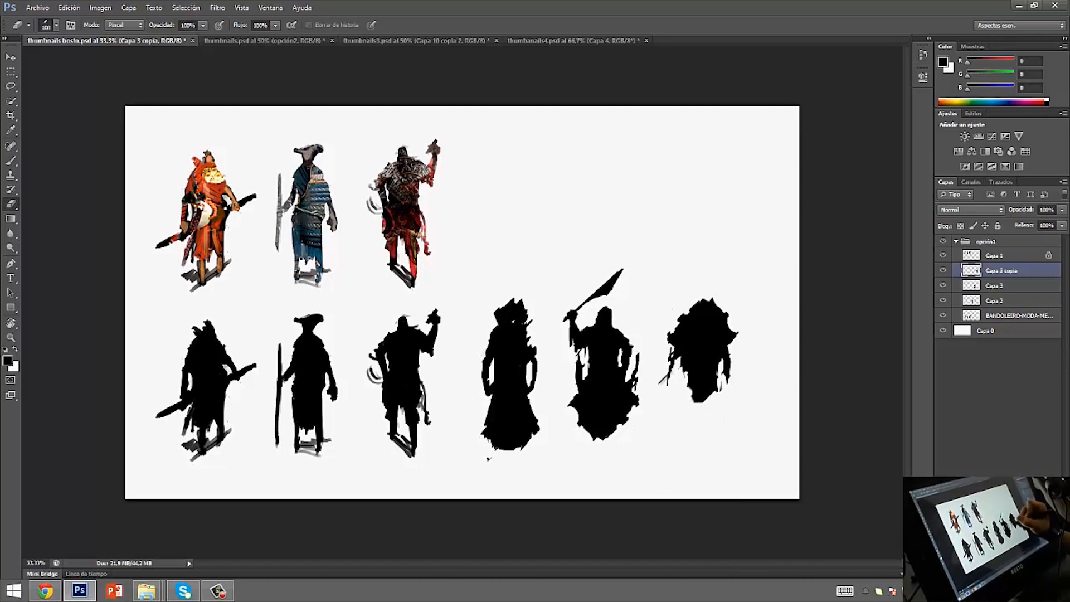
# Lasso an area along the flipped copy's hanging arm, fill it with black, and extend the arm with a smaller brush
pyautogui.click(12, 87)
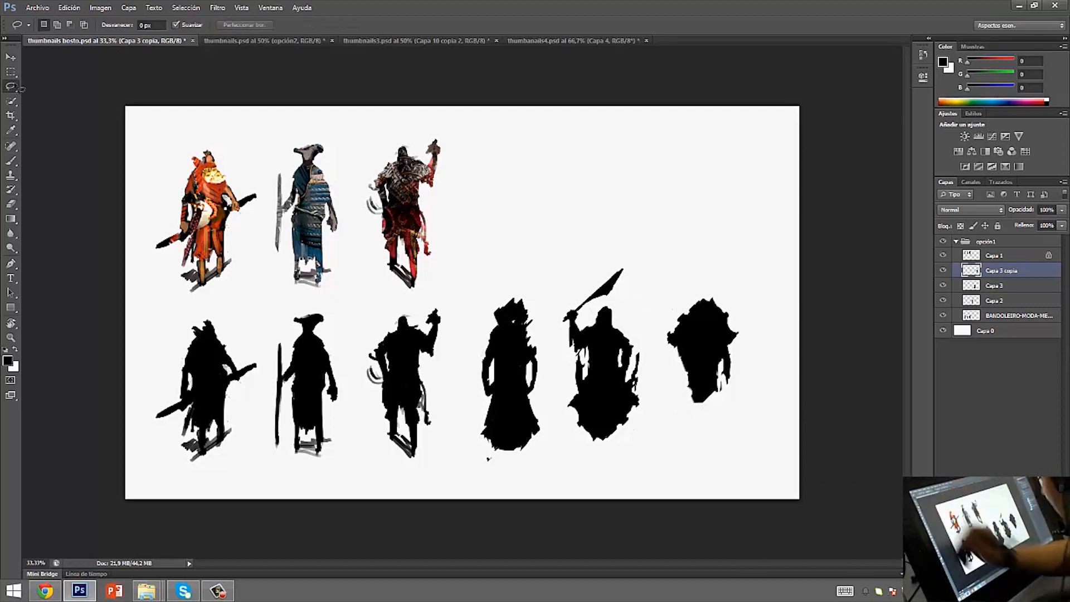
pyautogui.moveTo(736, 351)
pyautogui.mouseDown()
pyautogui.moveTo(744, 371)
pyautogui.moveTo(730, 365)
pyautogui.moveTo(722, 385)
pyautogui.moveTo(736, 366)
pyautogui.mouseUp()
pyautogui.hotkey('alt', 'BackSpace')
pyautogui.press('b')
pyautogui.rightClick(739, 365)
pyautogui.click(772, 389)
pyautogui.press('Return')
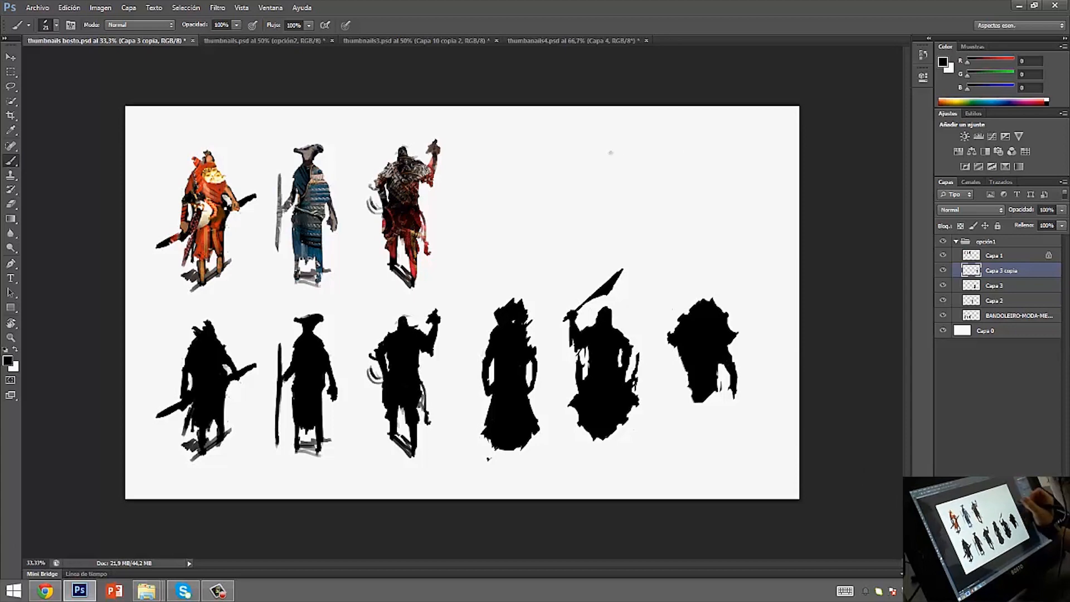
# Clean up the gap between the flipped copy's arm and body, and reduce the eraser size to 26 px
pyautogui.press('e')
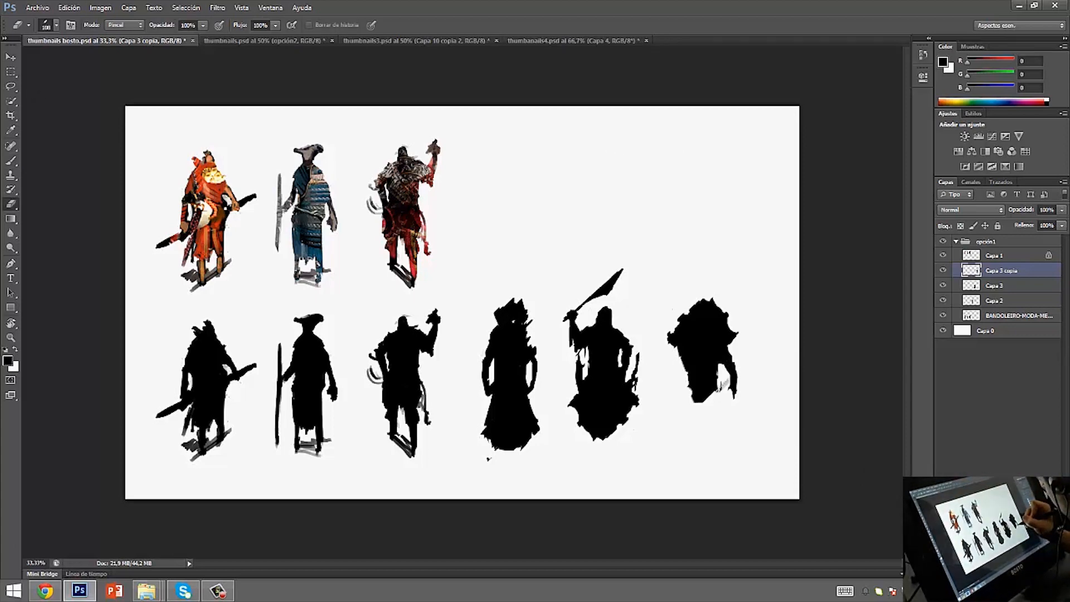
pyautogui.rightClick(751, 375)
pyautogui.click(784, 398)
pyautogui.press('Return')
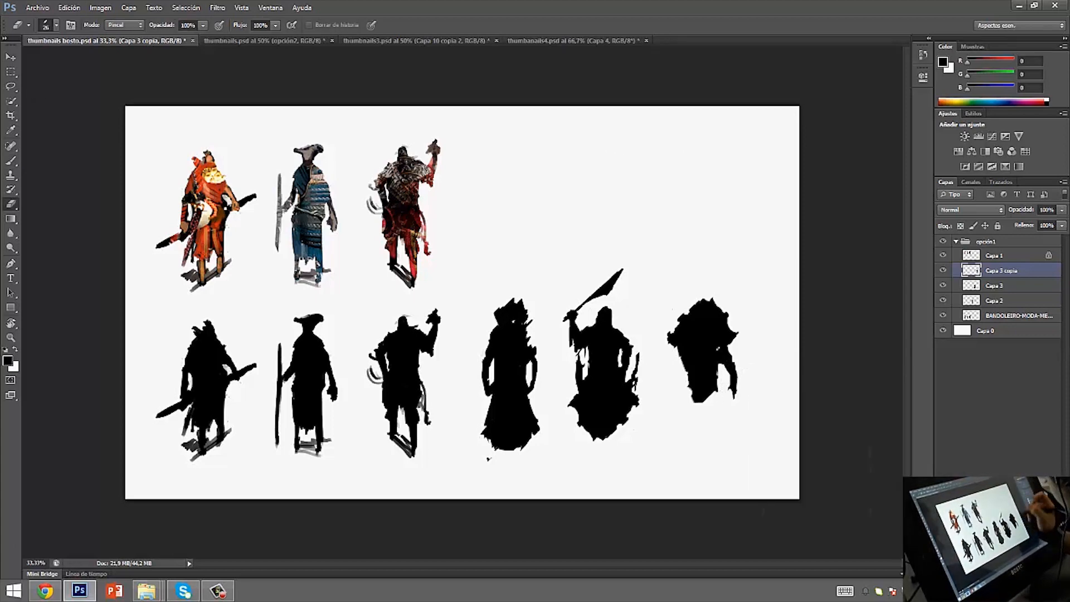
# Enlarge the eraser to 42 px, erase the raised arm stump on the flipped copy, and form a slimmer hanging arm in its place
pyautogui.press('b')
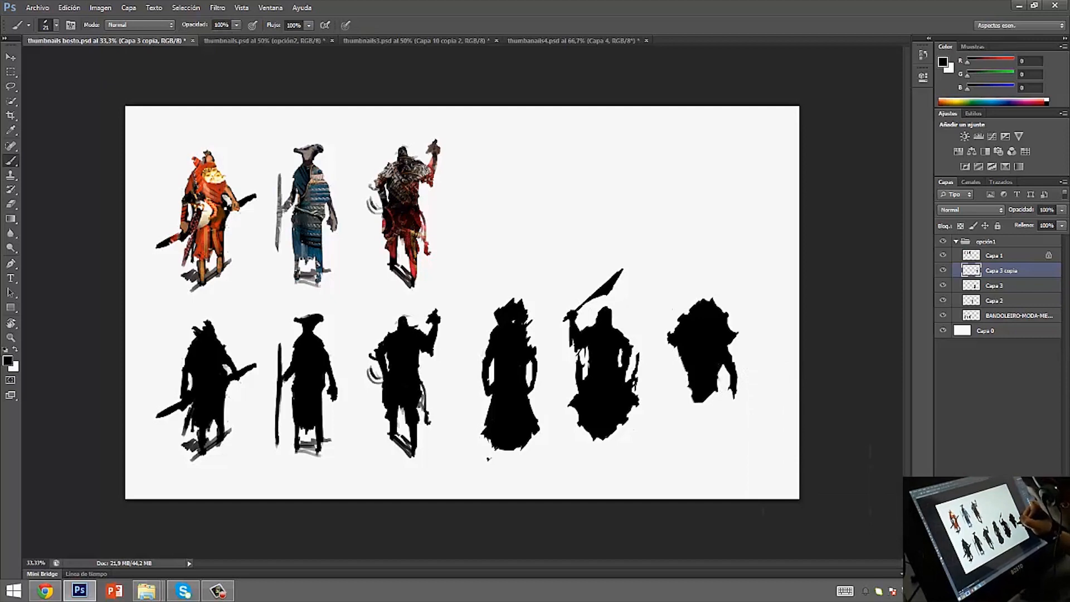
pyautogui.press('l')
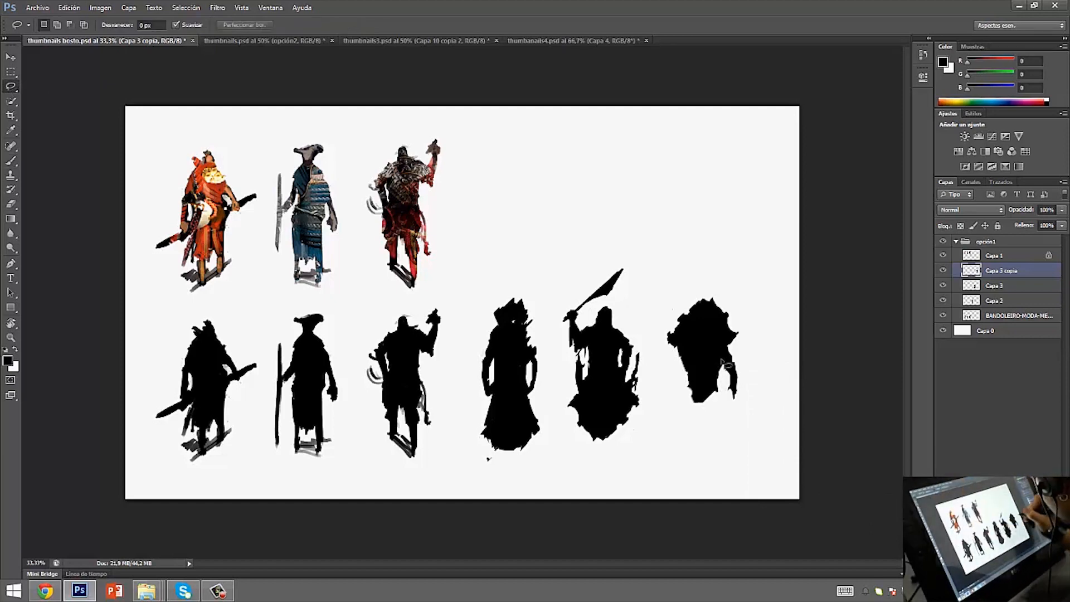
pyautogui.press('e')
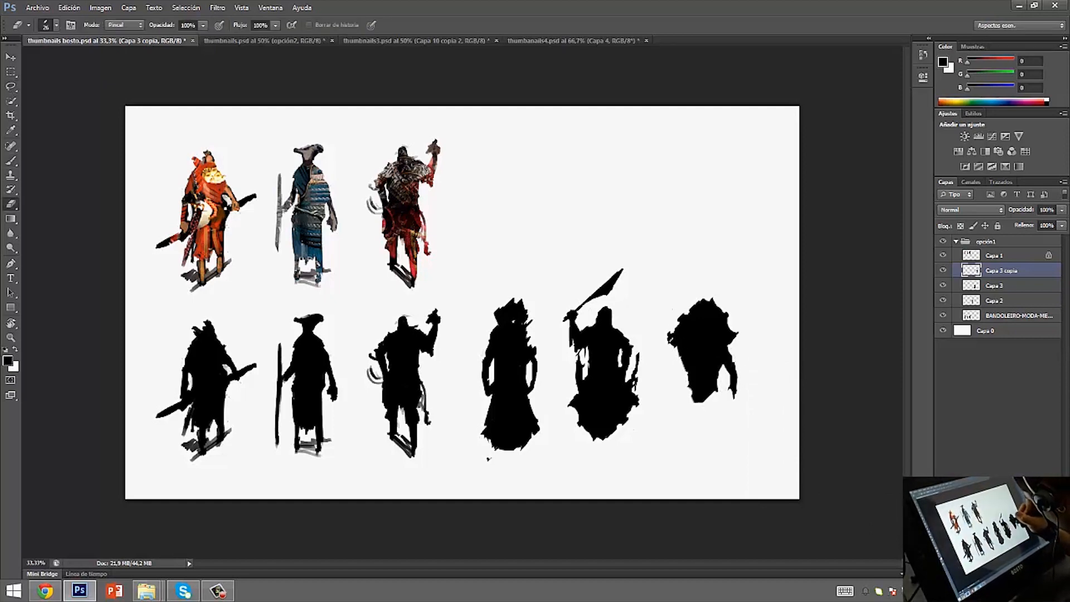
pyautogui.rightClick(702, 327)
pyautogui.press('Return')
pyautogui.moveTo(674, 326); pyautogui.dragTo(673, 347)
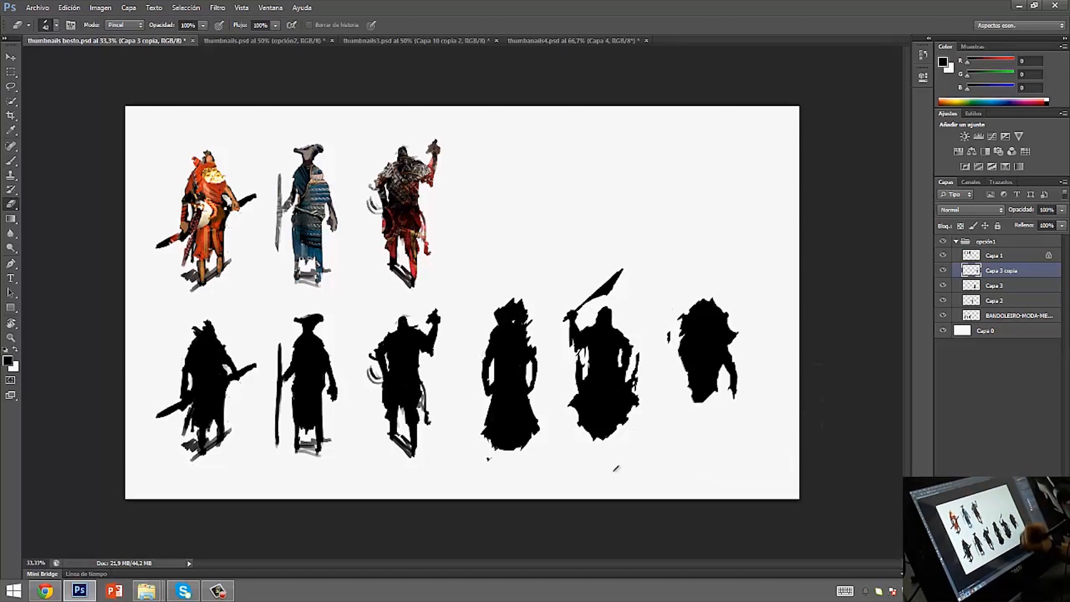
pyautogui.moveTo(668, 329); pyautogui.dragTo(678, 378)
# Enlarge the brush and paint two pointed legs and a ragged skirt beneath the flipped copy's torso
pyautogui.press('b')
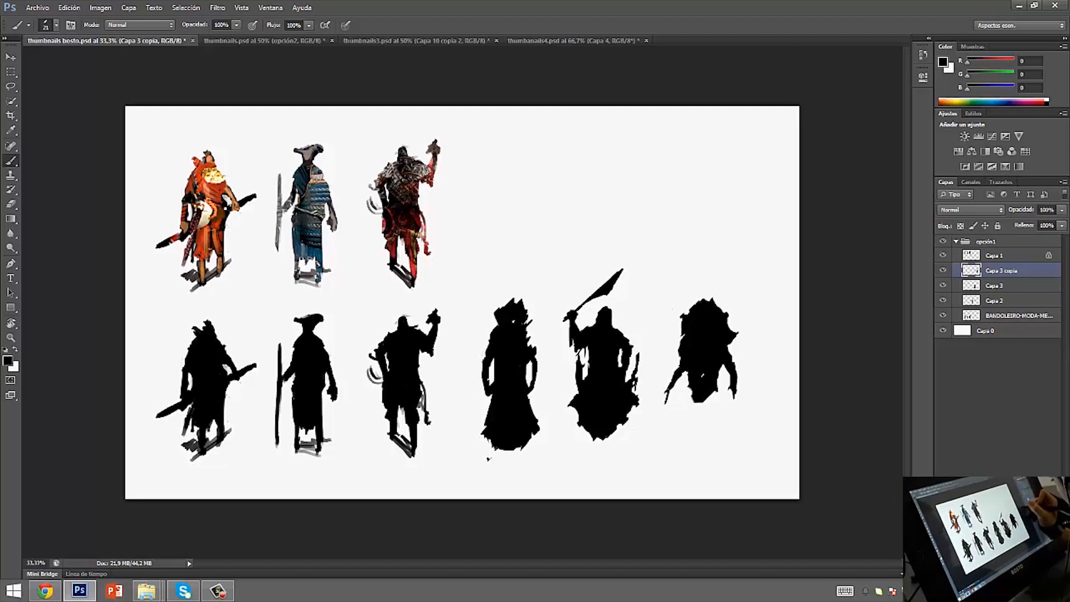
pyautogui.rightClick(748, 392)
pyautogui.moveTo(774, 415); pyautogui.dragTo(779, 415)
pyautogui.click(712, 396)
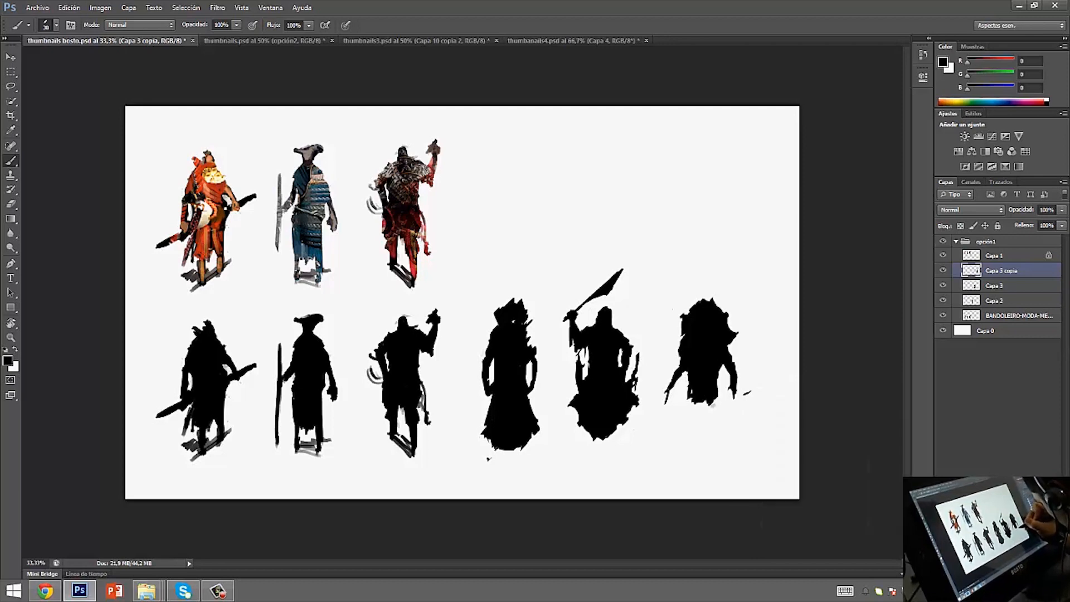
pyautogui.moveTo(711, 402)
pyautogui.mouseDown()
pyautogui.moveTo(716, 426)
pyautogui.moveTo(723, 401)
pyautogui.moveTo(717, 411)
pyautogui.moveTo(712, 395)
pyautogui.moveTo(697, 447)
pyautogui.mouseUp()
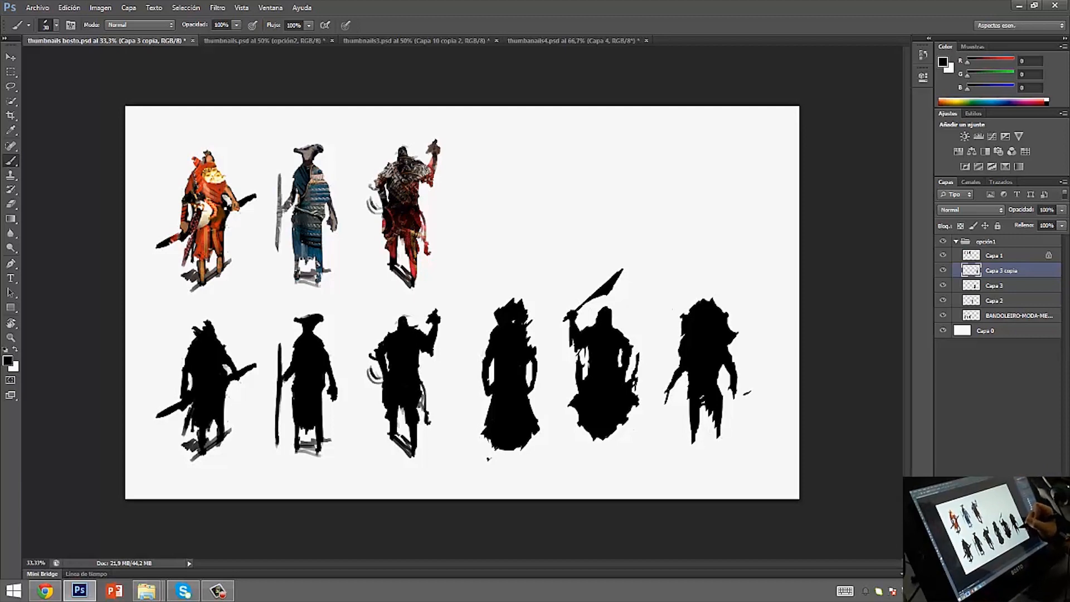
pyautogui.moveTo(689, 376); pyautogui.dragTo(694, 418)
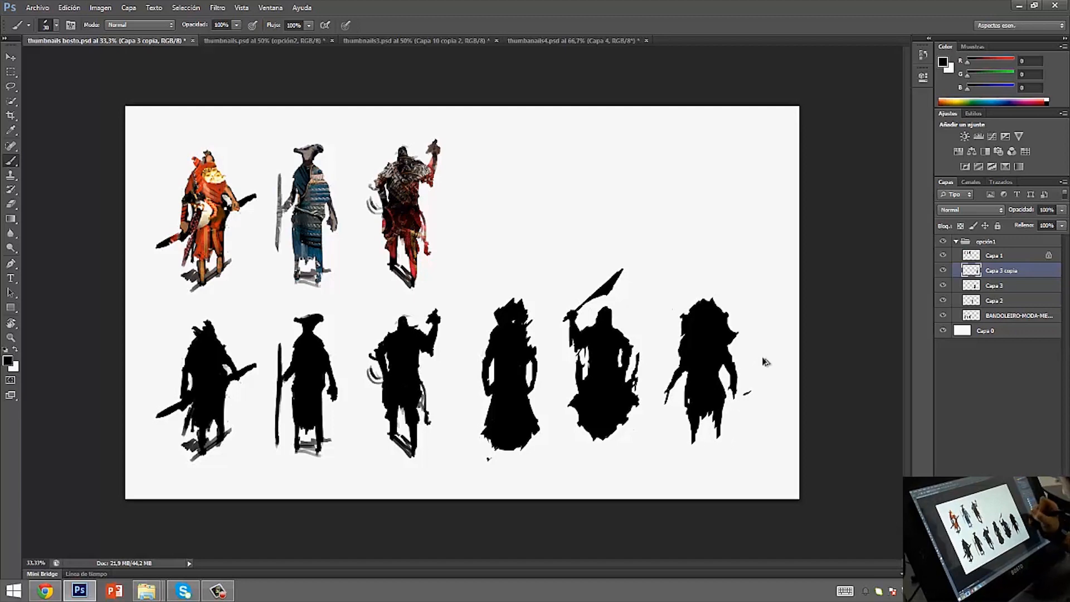
pyautogui.moveTo(716, 376)
pyautogui.mouseDown()
pyautogui.moveTo(725, 407)
pyautogui.moveTo(720, 381)
pyautogui.moveTo(730, 399)
pyautogui.moveTo(727, 378)
pyautogui.moveTo(720, 446)
pyautogui.mouseUp()
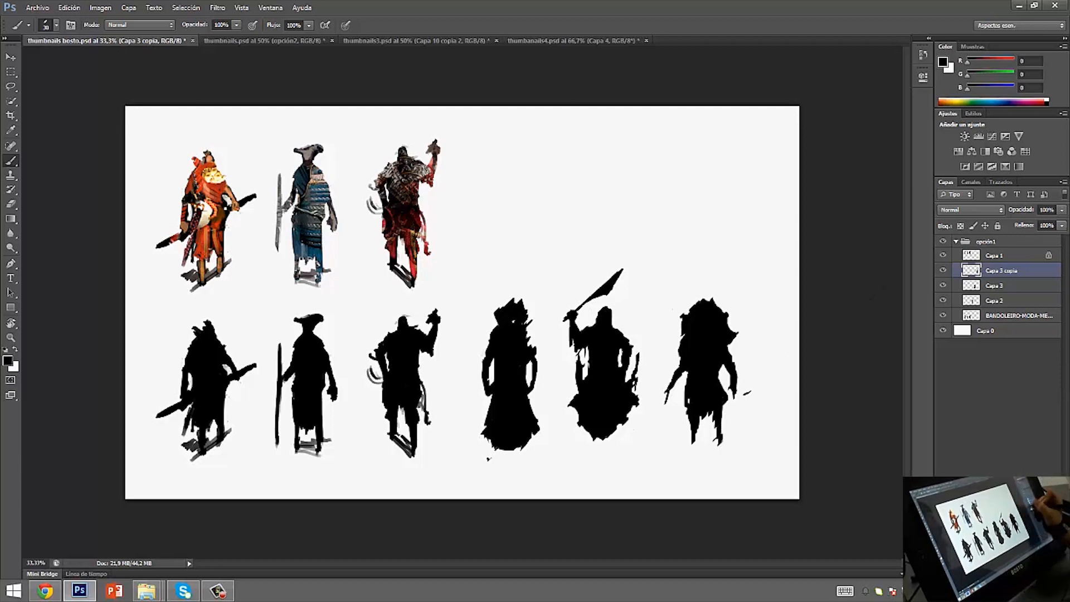
pyautogui.press('e')
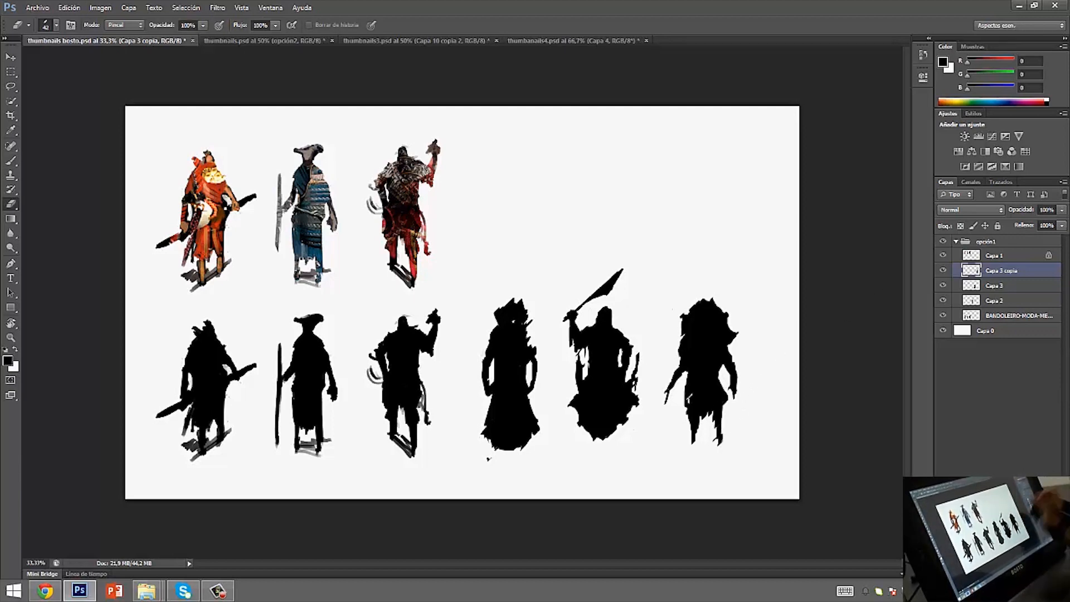
pyautogui.press('b')
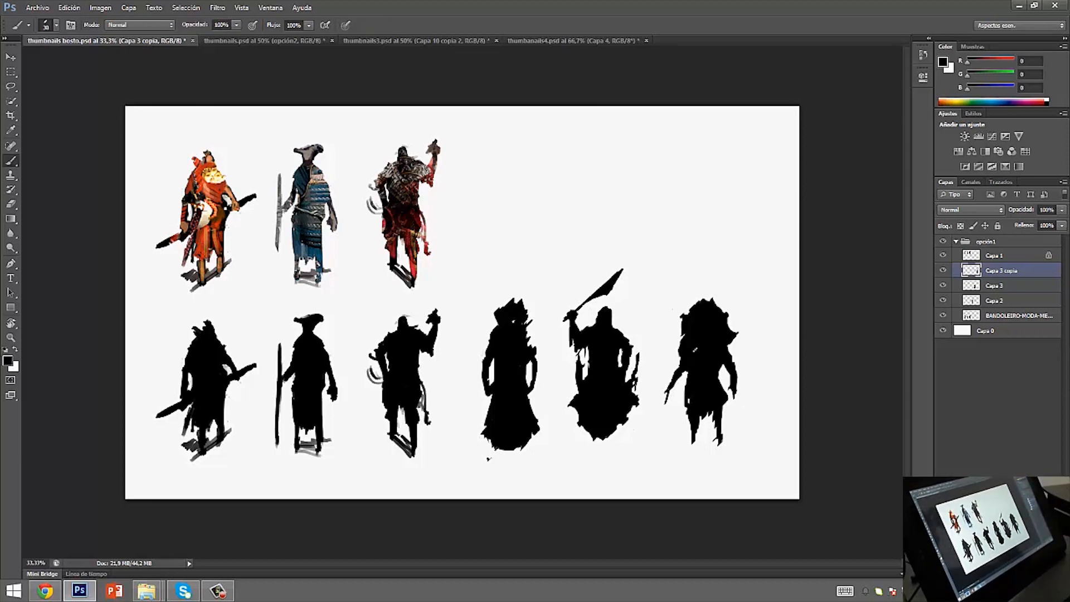
# Select the long-robed silhouette's layer, Capa 2, and delete it
pyautogui.click(11, 58)
pyautogui.keyDown('ctrl'); pyautogui.click(508, 396); pyautogui.keyUp('ctrl')
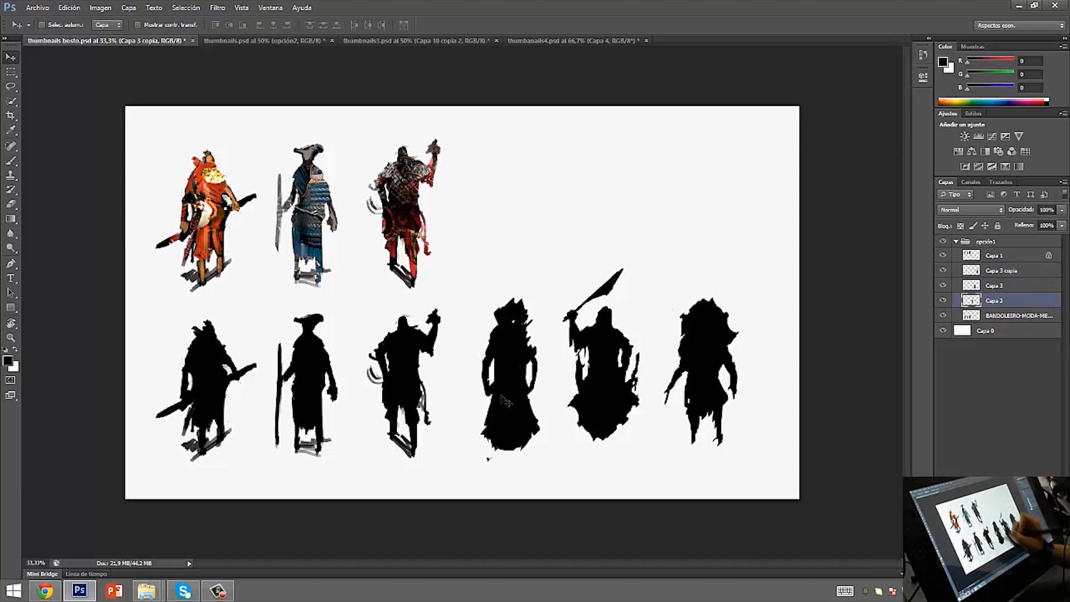
pyautogui.press('Delete')
pyautogui.press('Return')
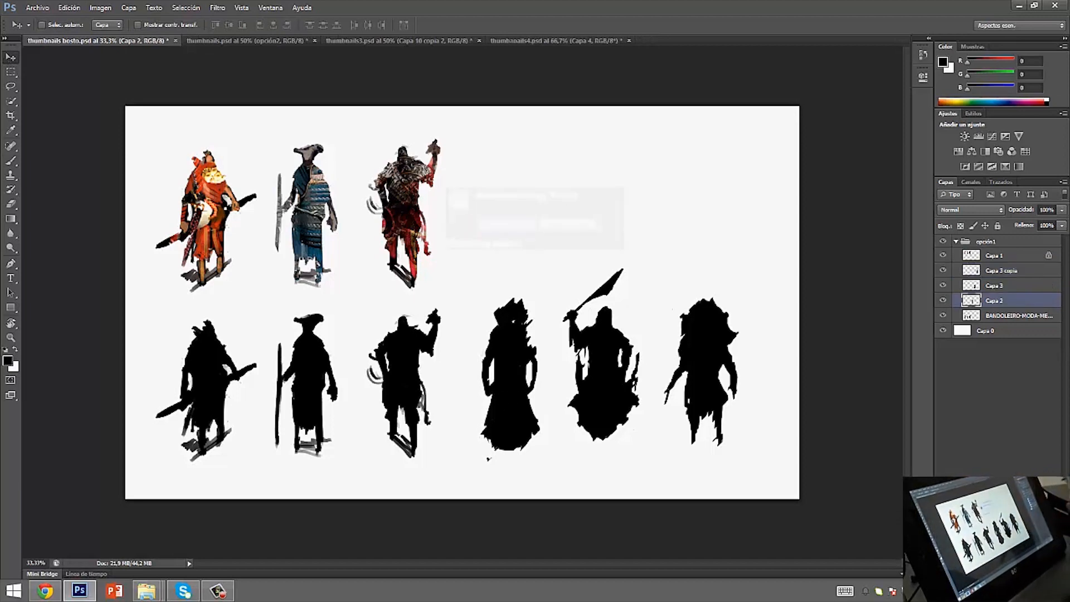
# Select layers Capa 3 and Capa 3 copia together and shift both silhouettes into the gap left in the row
pyautogui.click(989, 286)
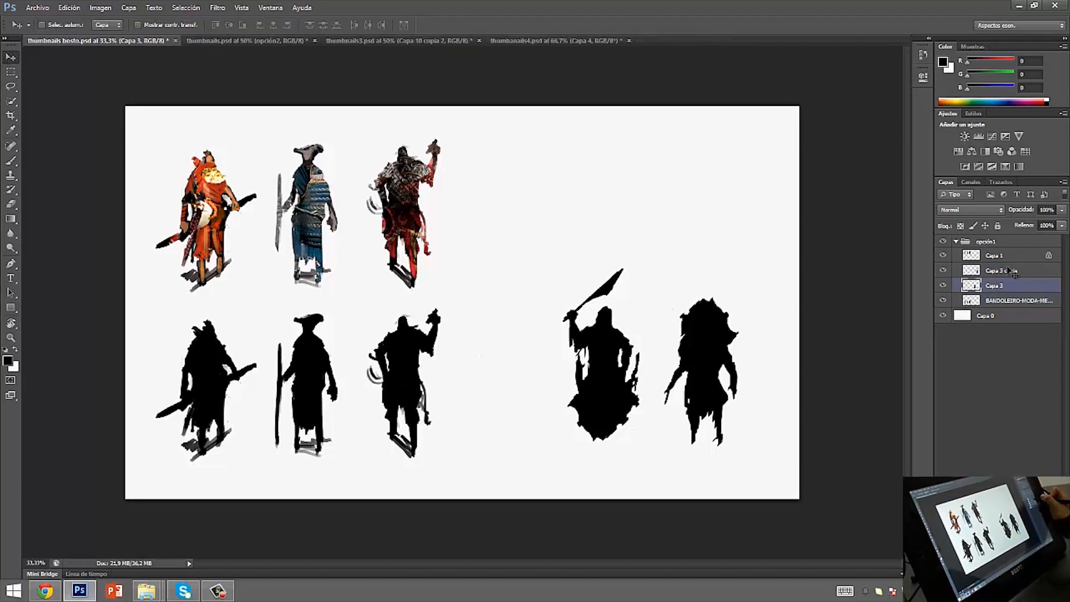
pyautogui.keyDown('shift'); pyautogui.click(998, 271); pyautogui.keyUp('shift')
pyautogui.moveTo(707, 370); pyautogui.dragTo(633, 360)
# On Capa 3 copia, paint flat ground strokes between the bulky figure's feet and beneath the sword figure, redoing the latter as a short stroke
pyautogui.click(998, 271)
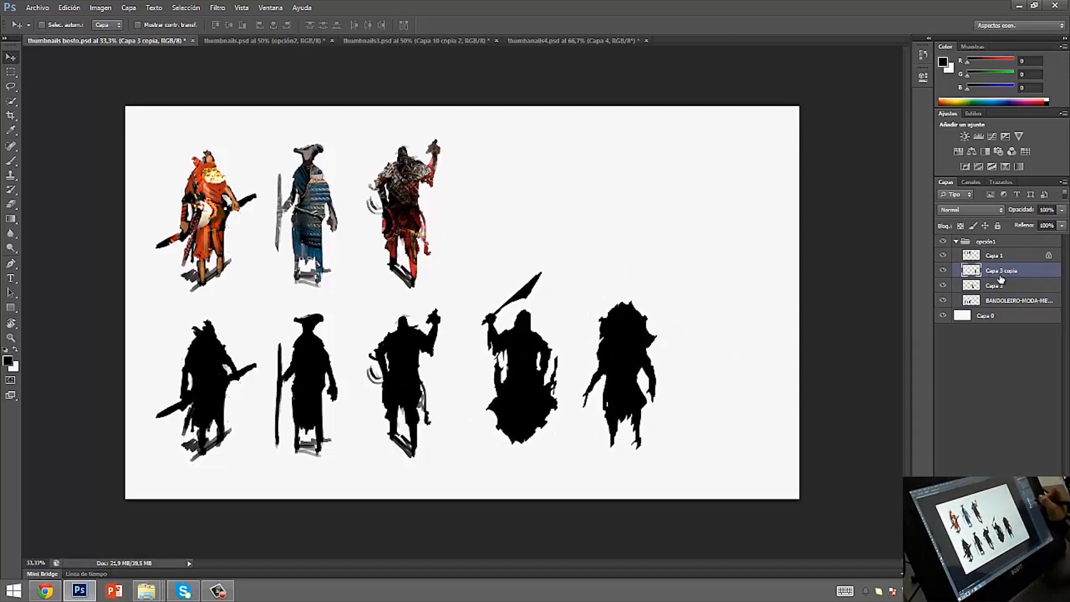
pyautogui.click(943, 270)
pyautogui.click(944, 271)
pyautogui.press('b')
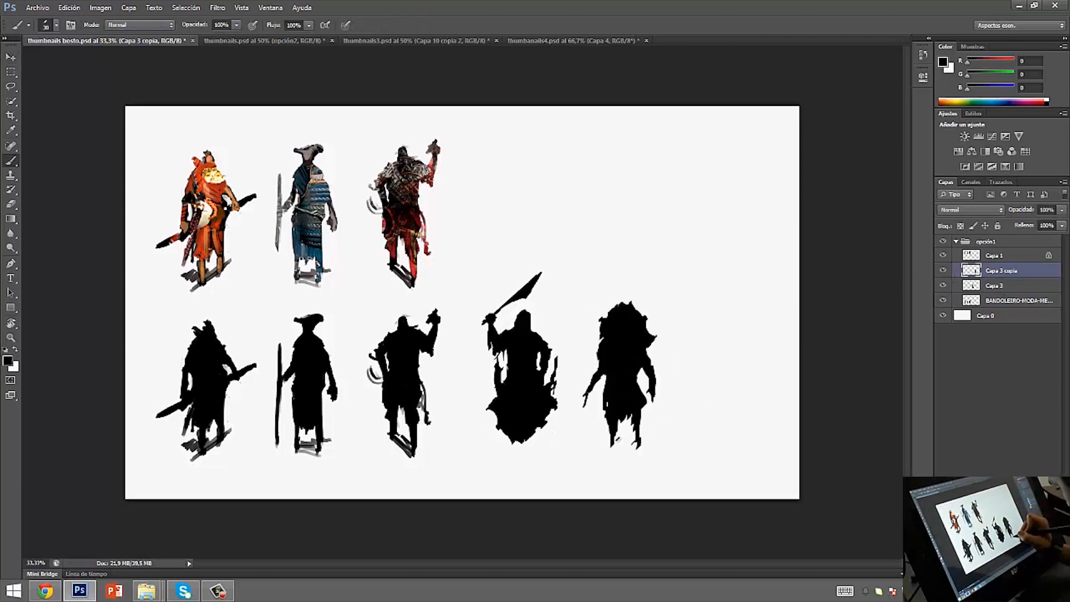
pyautogui.moveTo(617, 447); pyautogui.dragTo(638, 444)
pyautogui.moveTo(492, 457); pyautogui.dragTo(539, 449)
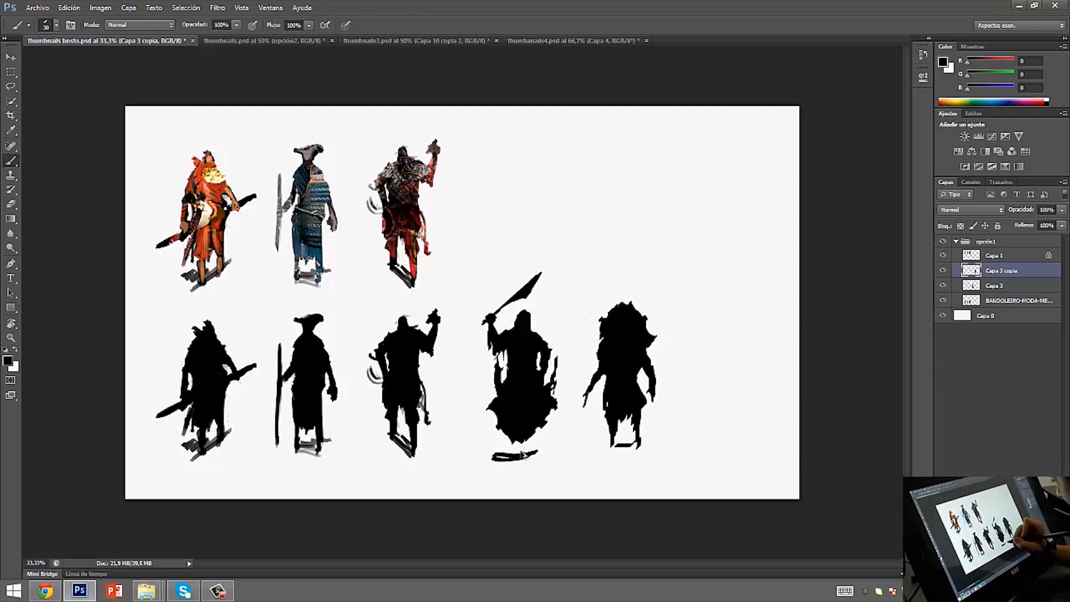
pyautogui.hotkey('ctrl', 'z')
pyautogui.hotkey('ctrl', 'z')
pyautogui.moveTo(510, 456); pyautogui.dragTo(534, 453)
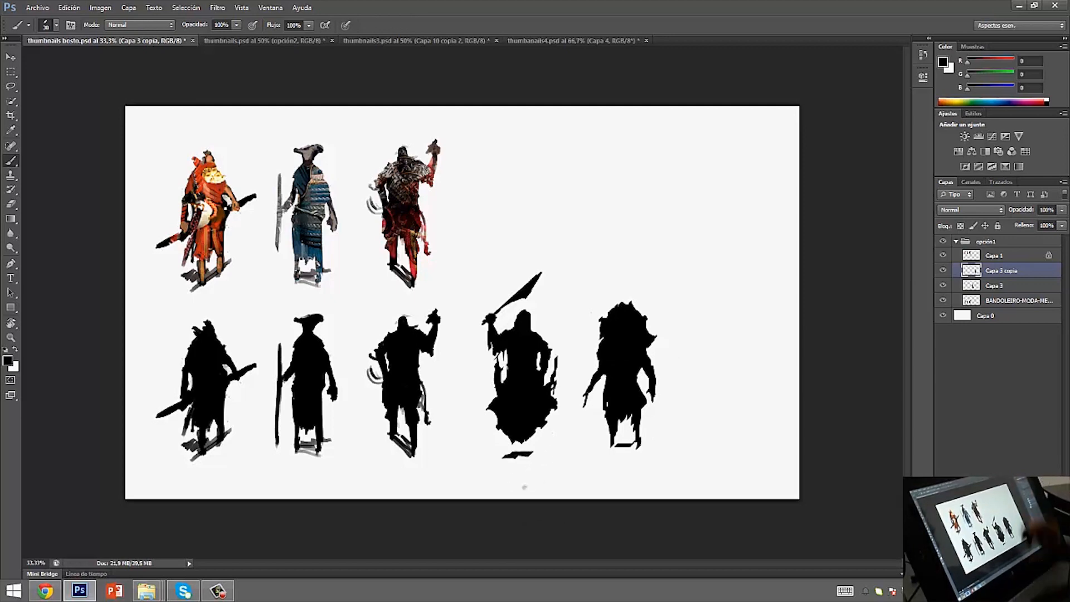
# Check the two silhouette layers, then lasso and cut the ground stroke beneath the sword figure from Capa 3 copia
pyautogui.click(950, 286)
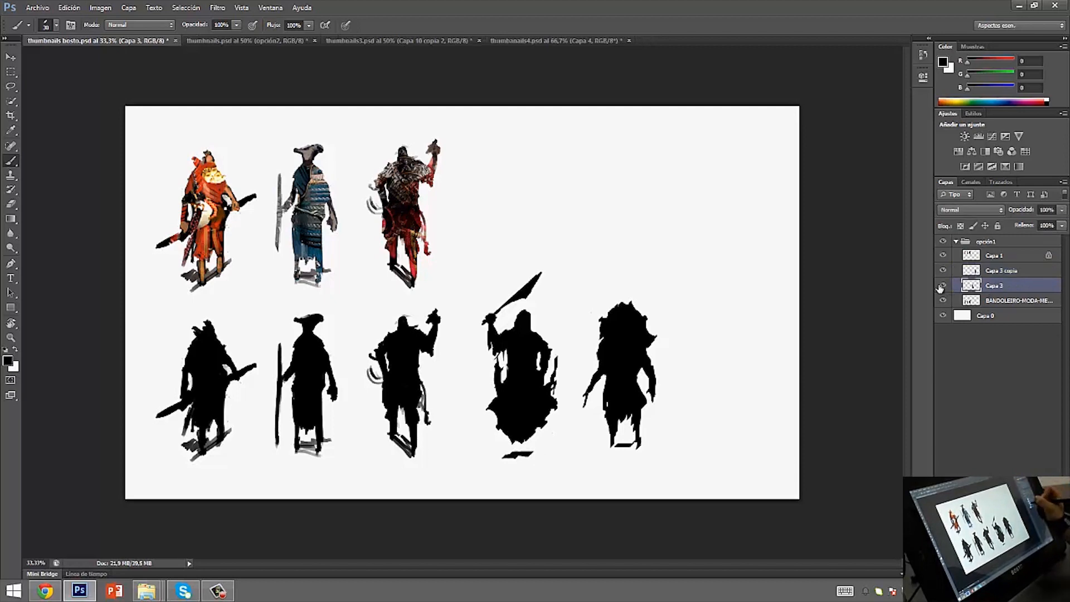
pyautogui.click(943, 271)
pyautogui.click(943, 271)
pyautogui.click(943, 285)
pyautogui.click(1001, 272)
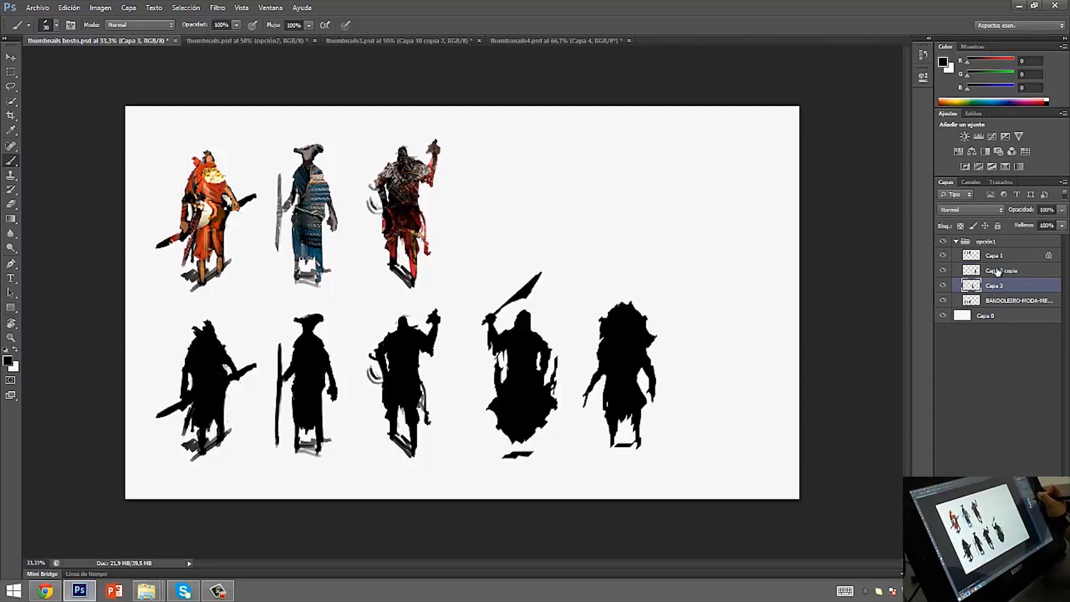
pyautogui.press('l')
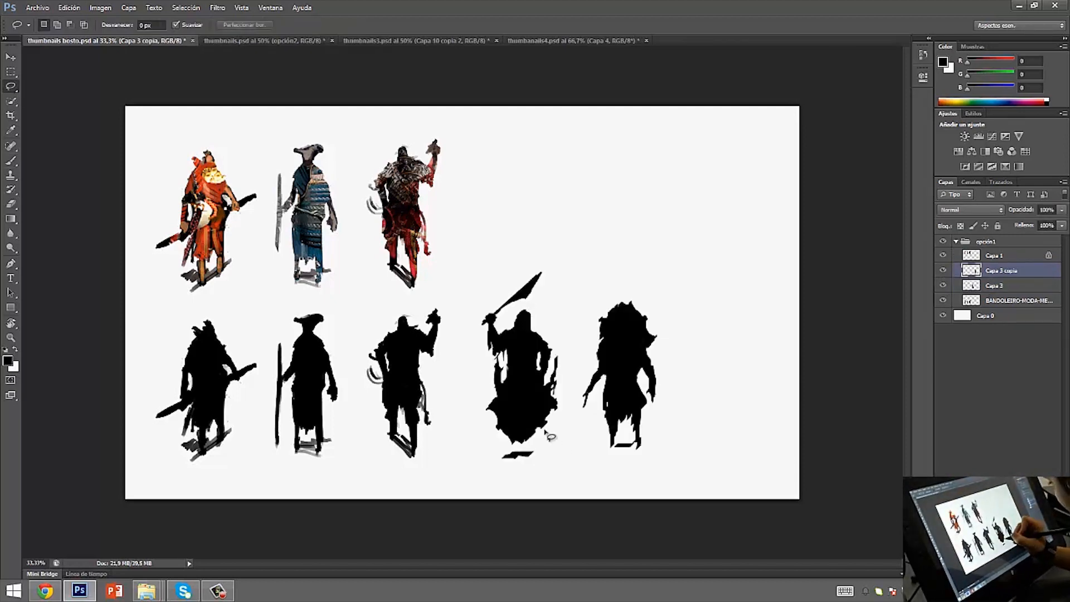
pyautogui.moveTo(554, 441); pyautogui.dragTo(551, 443)
pyautogui.press('Delete')
# Paste the cut ground stroke on a new layer above the sword figure and merge it with Capa 3
pyautogui.click(1017, 286)
pyautogui.hotkey('ctrl', 'shift', 'alt', 'n')
pyautogui.hotkey('ctrl', 'v')
pyautogui.keyDown('shift'); pyautogui.click(1025, 299); pyautogui.keyUp('shift')
pyautogui.rightClick(1026, 296)
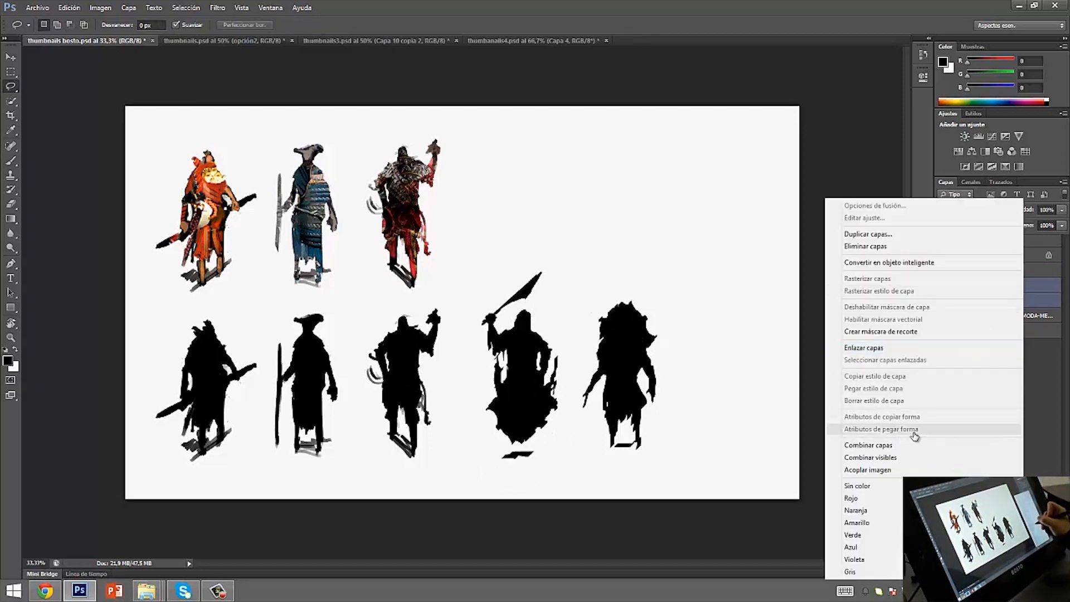
pyautogui.click(892, 445)
# Duplicate the bulky figure into the empty space beside it and erase the copy's outstretched arm with a larger eraser
pyautogui.hotkey('alt', ']')
pyautogui.moveTo(662, 374); pyautogui.dragTo(757, 373)
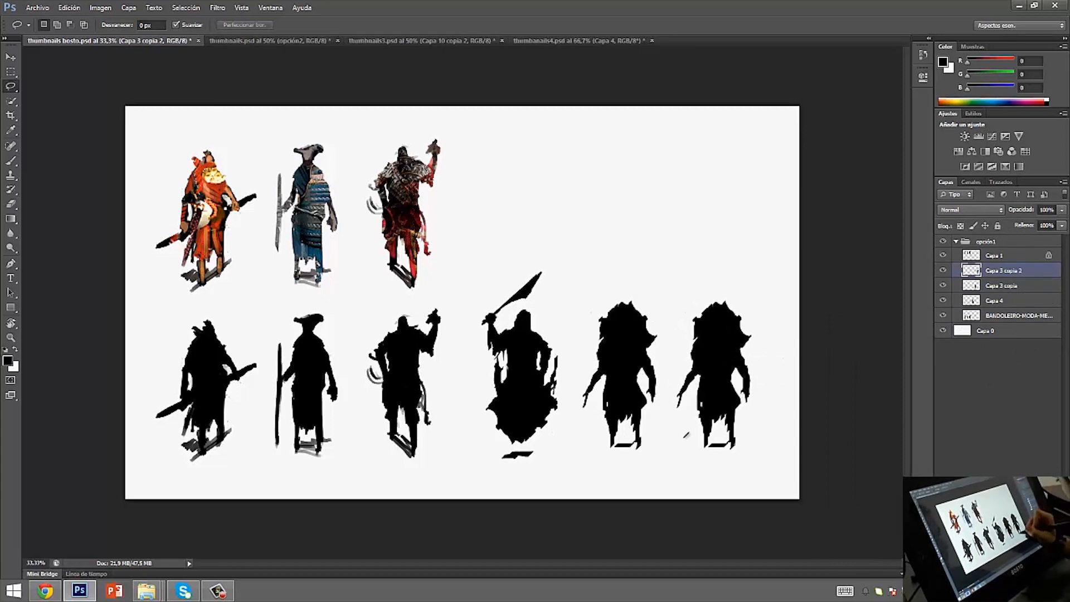
pyautogui.press('e')
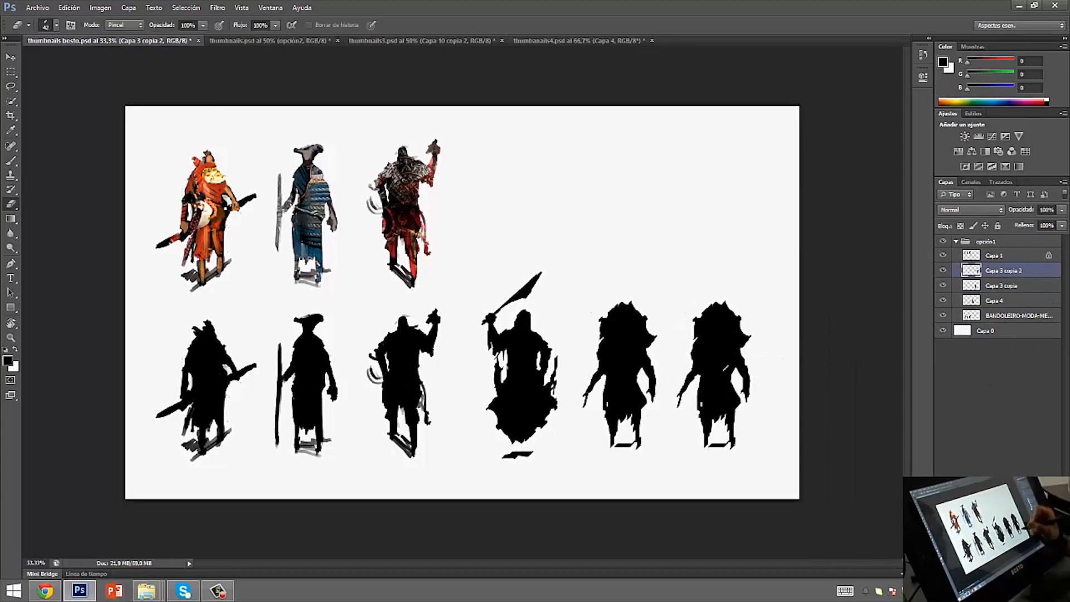
pyautogui.rightClick(754, 366)
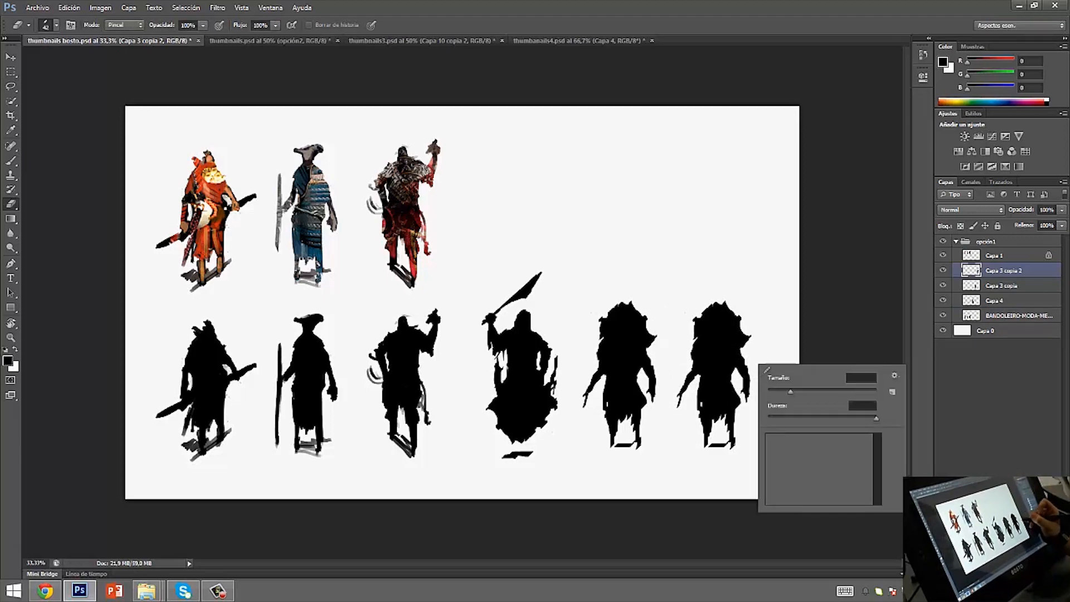
pyautogui.click(748, 278)
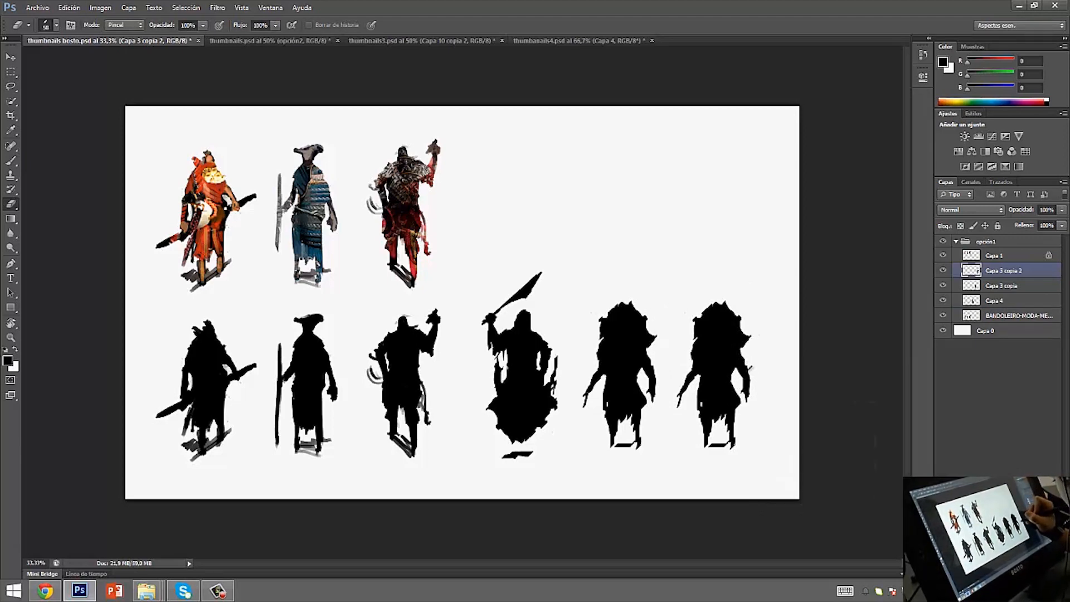
pyautogui.moveTo(672, 407)
pyautogui.mouseDown()
pyautogui.moveTo(687, 369)
pyautogui.moveTo(689, 388)
pyautogui.mouseUp()
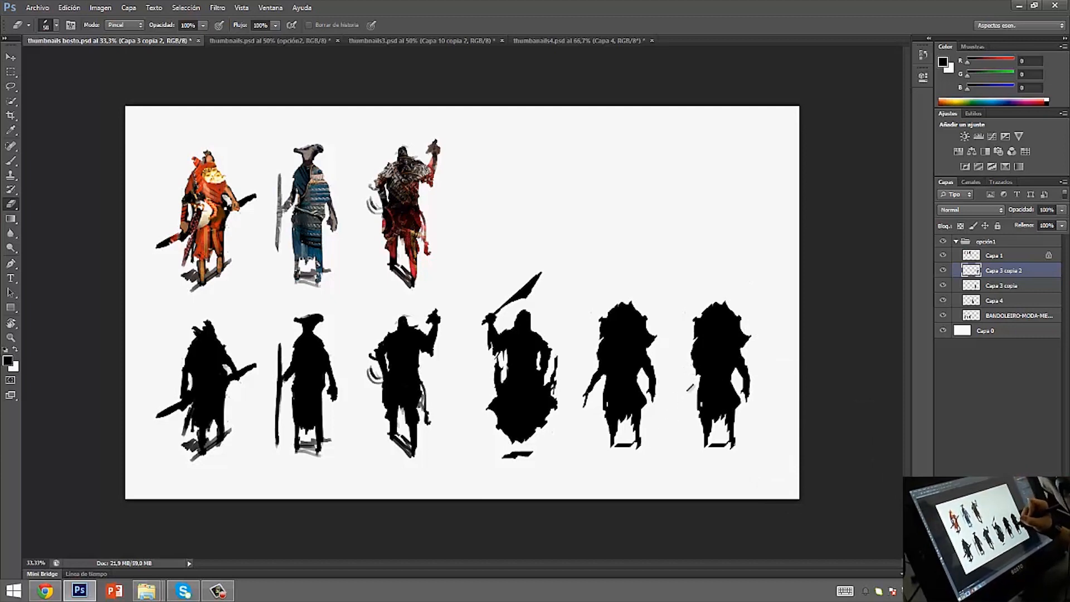
# Enlarge the brush to 53 px, paint a jagged mass extending behind the copy's hips, and build up its opposite shoulder
pyautogui.press('b')
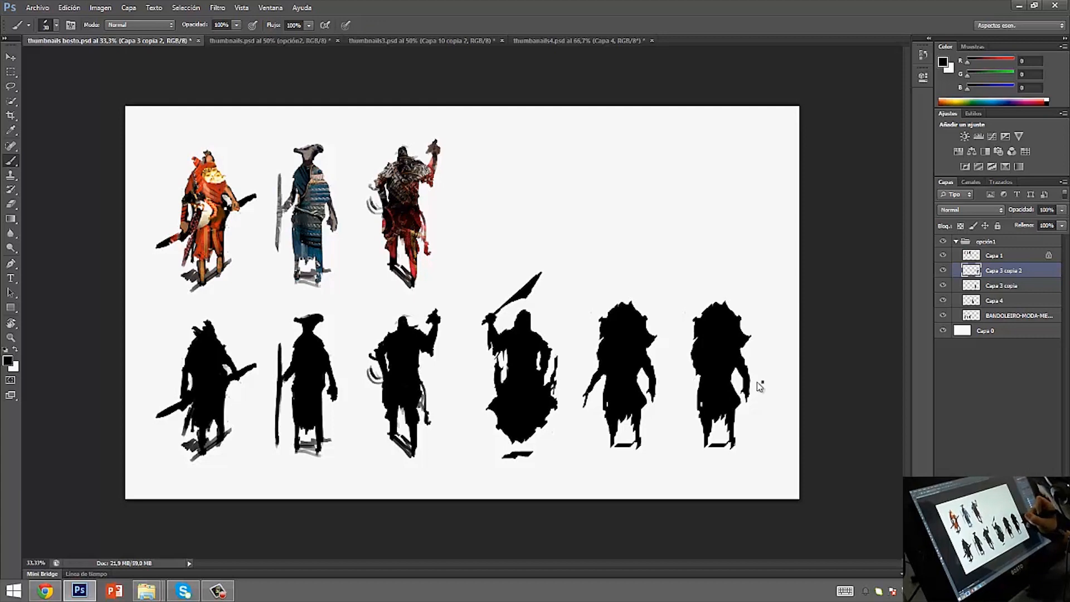
pyautogui.rightClick(760, 385)
pyautogui.click(726, 375)
pyautogui.moveTo(727, 397); pyautogui.dragTo(768, 403)
pyautogui.moveTo(747, 412)
pyautogui.mouseDown()
pyautogui.moveTo(739, 417)
pyautogui.moveTo(774, 404)
pyautogui.moveTo(772, 418)
pyautogui.moveTo(735, 367)
pyautogui.mouseUp()
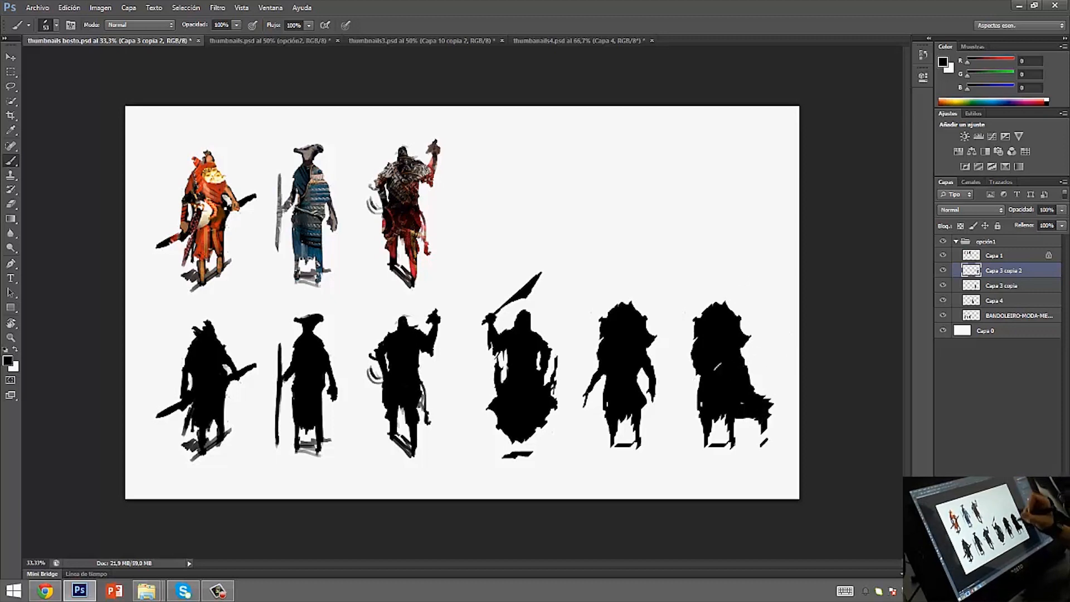
pyautogui.moveTo(697, 329)
pyautogui.mouseDown()
pyautogui.moveTo(676, 351)
pyautogui.moveTo(694, 356)
pyautogui.moveTo(681, 362)
pyautogui.moveTo(691, 380)
pyautogui.mouseUp()
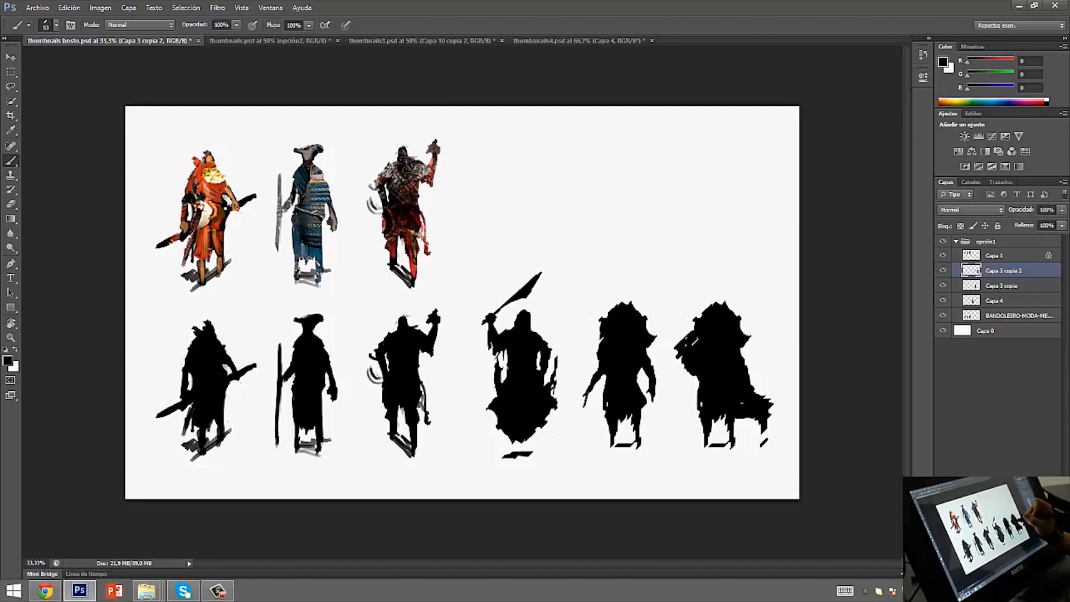
# Paint hind legs and ground strokes beneath the copy's rear mass, and thicken the outline of its back
pyautogui.moveTo(767, 438)
pyautogui.mouseDown()
pyautogui.moveTo(761, 450)
pyautogui.moveTo(748, 425)
pyautogui.moveTo(750, 444)
pyautogui.moveTo(734, 446)
pyautogui.mouseUp()
pyautogui.rightClick(789, 388)
pyautogui.press('e')
pyautogui.press('b')
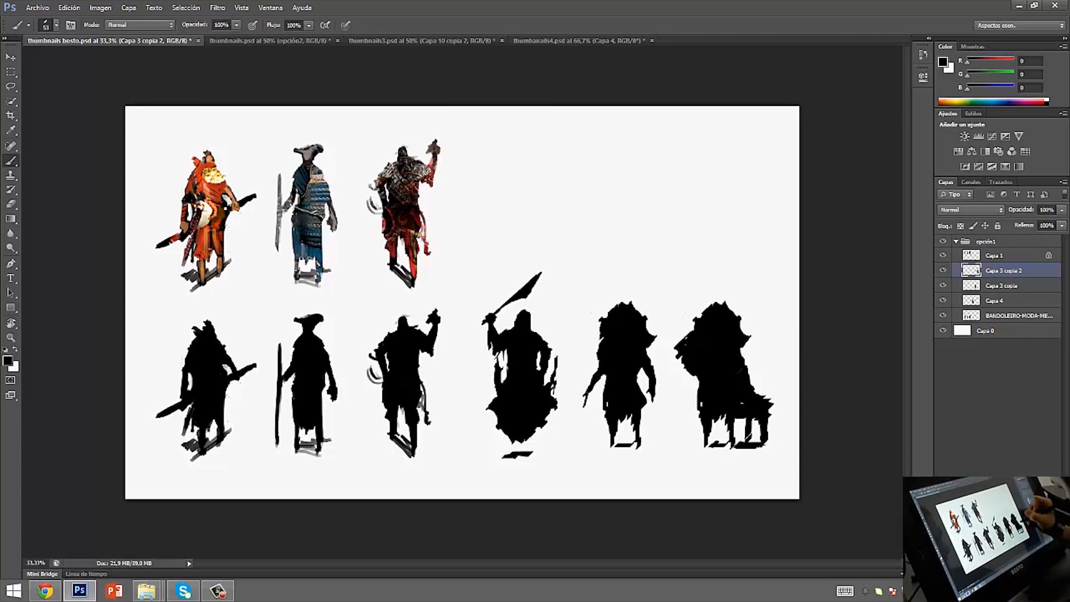
pyautogui.moveTo(751, 380); pyautogui.dragTo(773, 405)
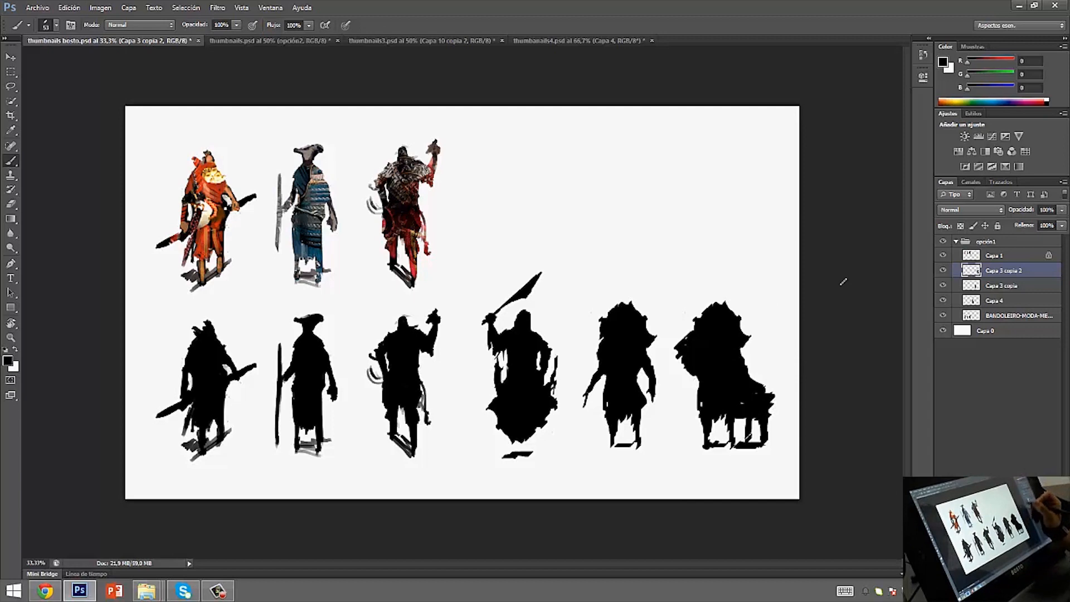
# Add thin spikes at the copy's shoulder and a pointed rear edge, then paint jagged shapes along its back with a 29 px brush
pyautogui.moveTo(762, 293)
pyautogui.mouseDown()
pyautogui.moveTo(726, 338)
pyautogui.moveTo(744, 312)
pyautogui.moveTo(742, 349)
pyautogui.moveTo(775, 410)
pyautogui.moveTo(757, 458)
pyautogui.moveTo(790, 389)
pyautogui.moveTo(781, 413)
pyautogui.mouseUp()
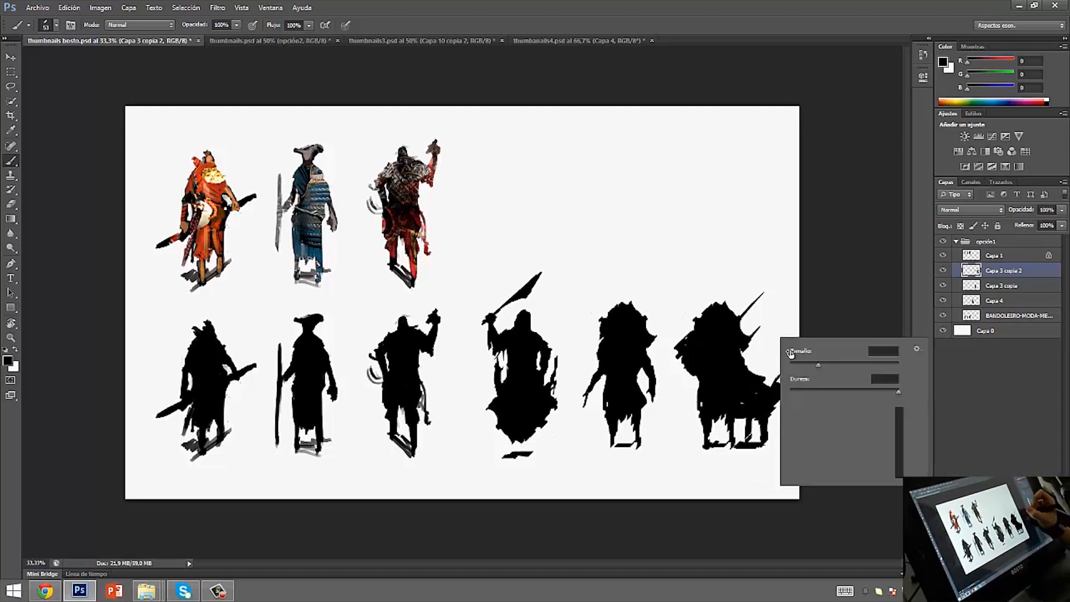
pyautogui.rightClick(784, 339)
pyautogui.click(759, 345)
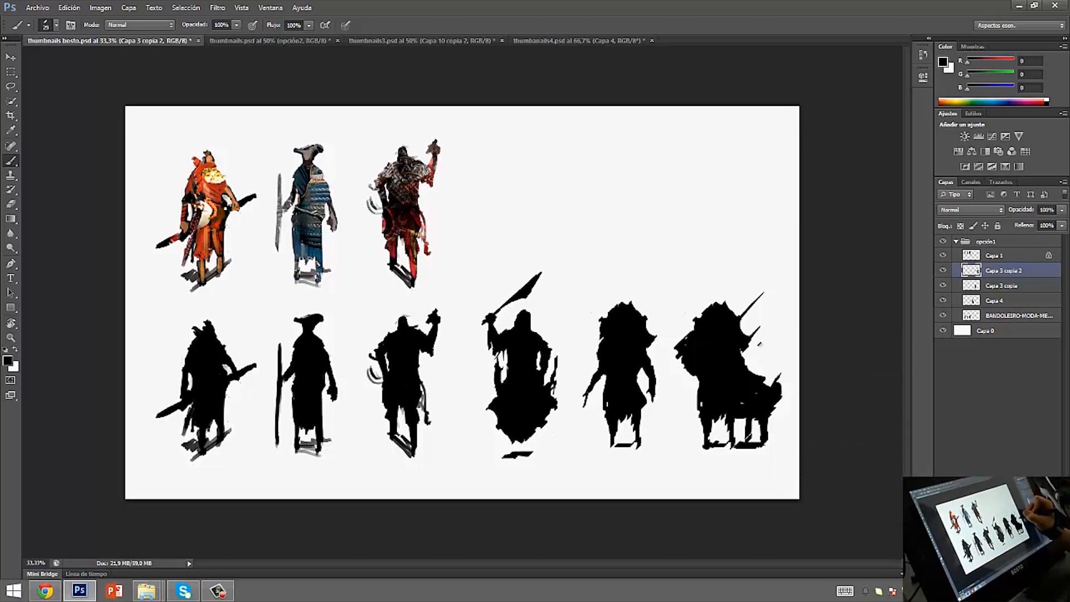
pyautogui.moveTo(761, 355); pyautogui.dragTo(751, 371)
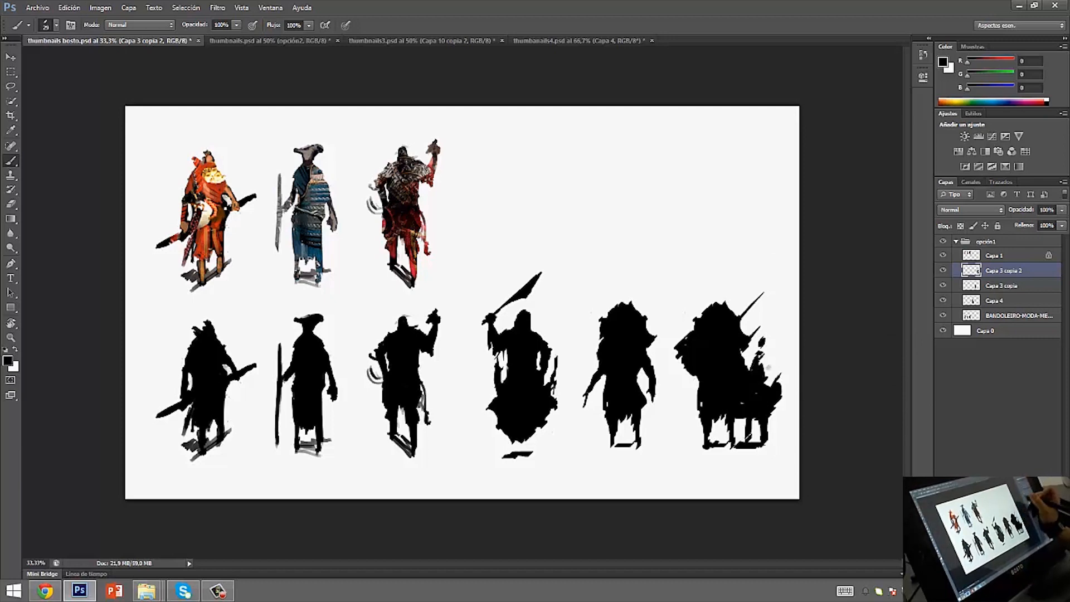
# Paint a pointed crest on the last figure's head, fill the gaps in its back spike, and erase the stray marks beside it
pyautogui.moveTo(717, 288); pyautogui.dragTo(716, 281)
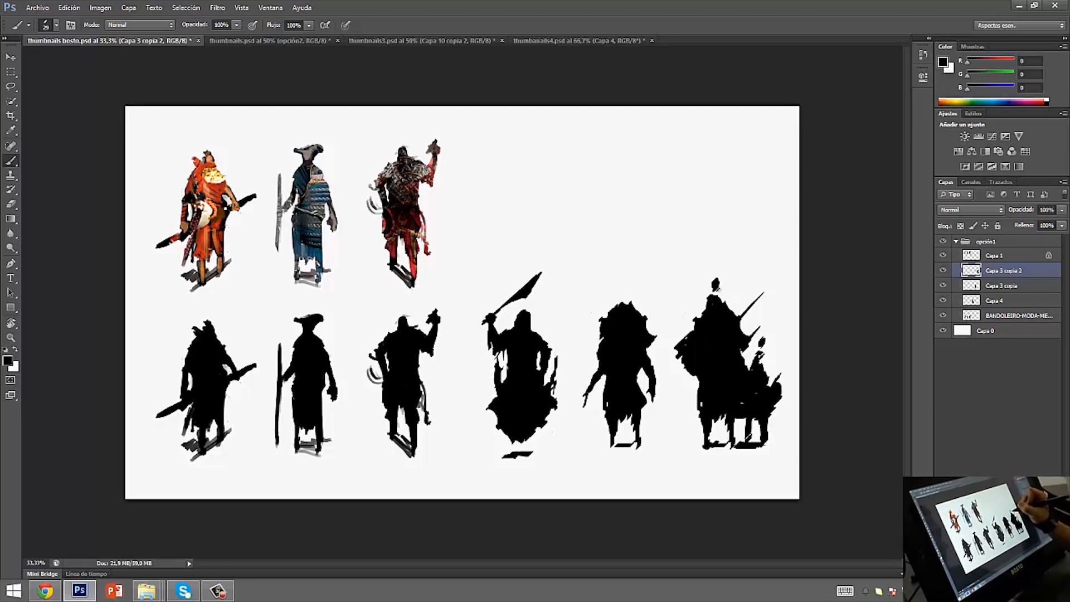
pyautogui.moveTo(715, 287); pyautogui.dragTo(724, 301)
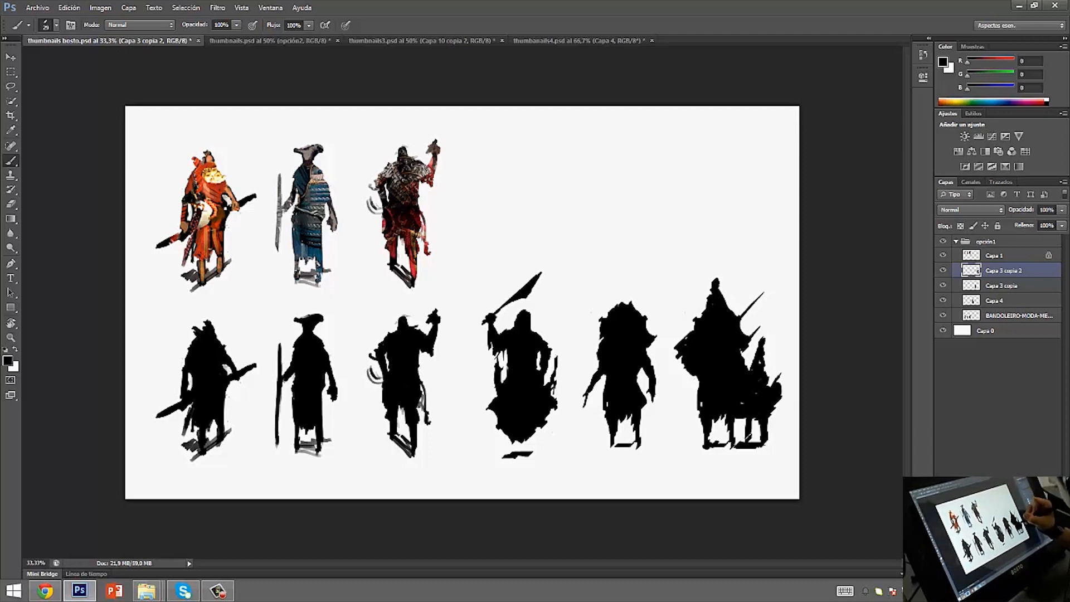
pyautogui.moveTo(755, 352); pyautogui.dragTo(749, 363)
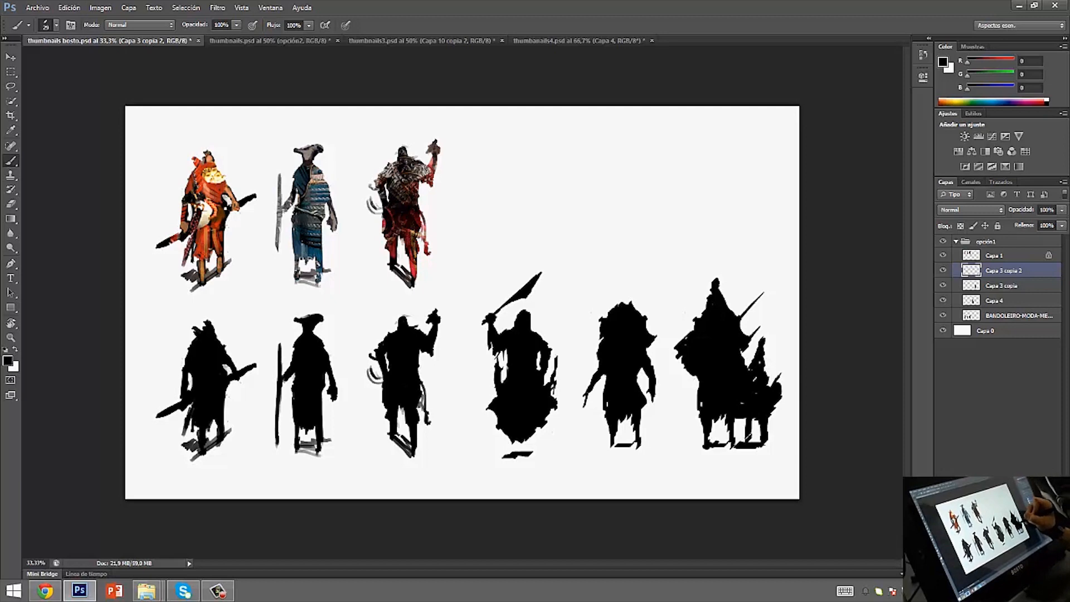
pyautogui.moveTo(582, 179); pyautogui.dragTo(577, 177)
pyautogui.press('e')
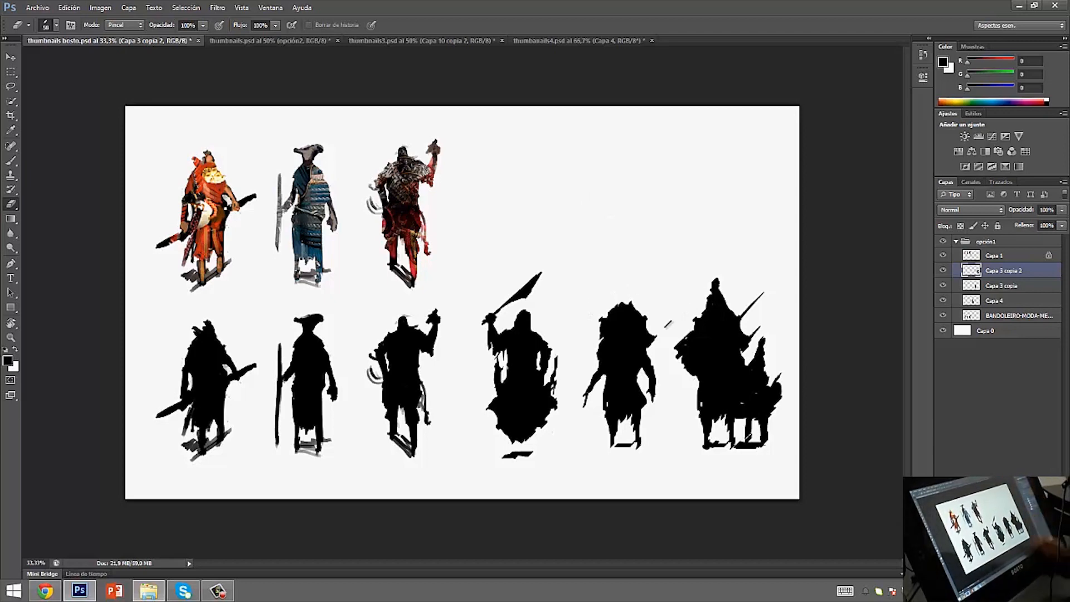
# Hide and delete the layer Capa 1 holding the three coloured characters
pyautogui.click(10, 56)
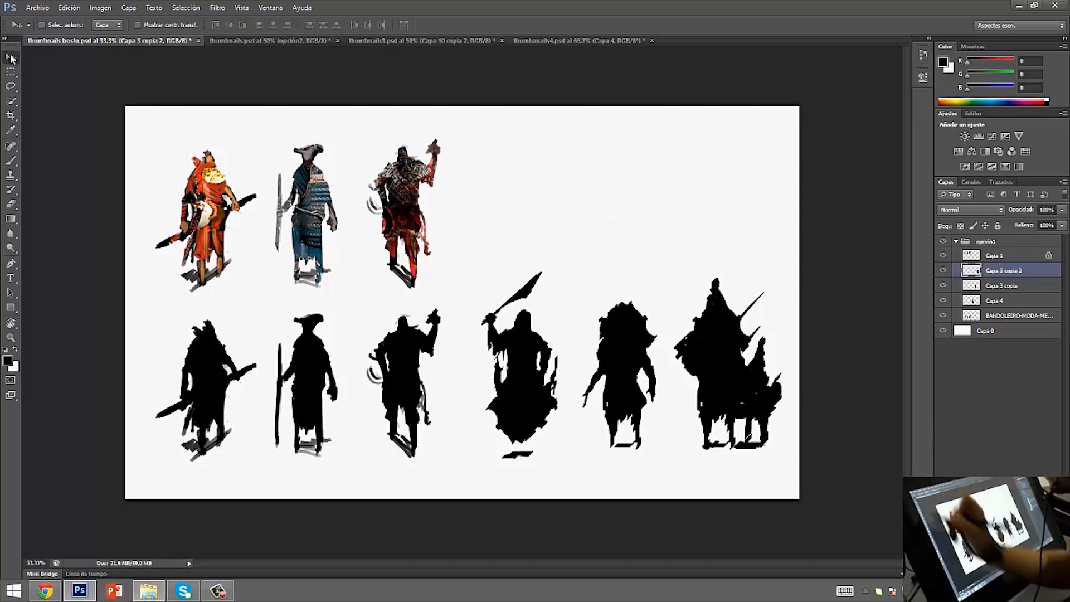
pyautogui.keyDown('ctrl'); pyautogui.click(417, 229); pyautogui.keyUp('ctrl')
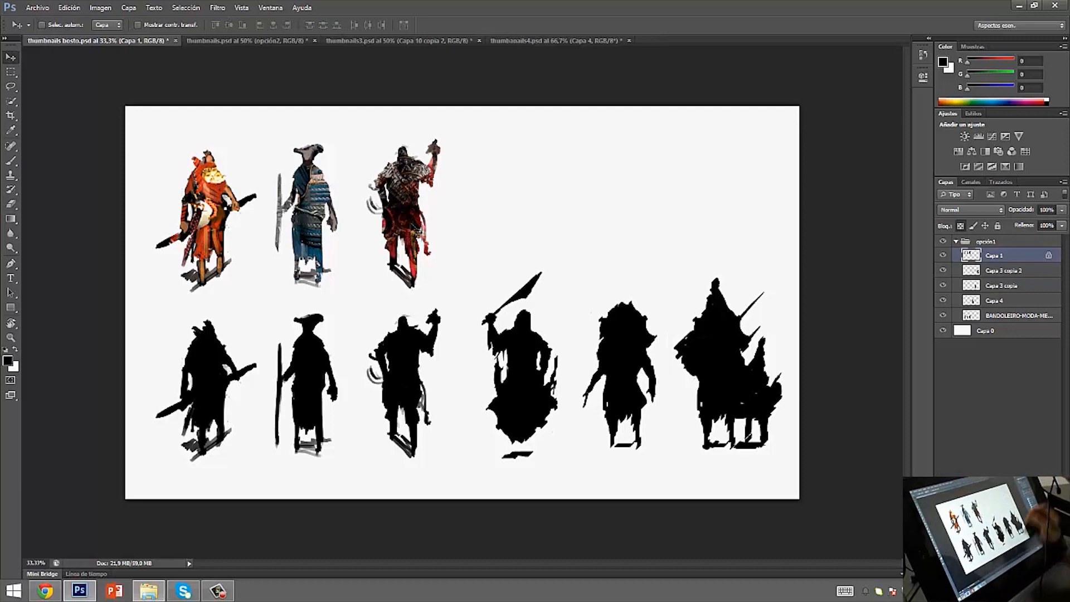
pyautogui.click(944, 255)
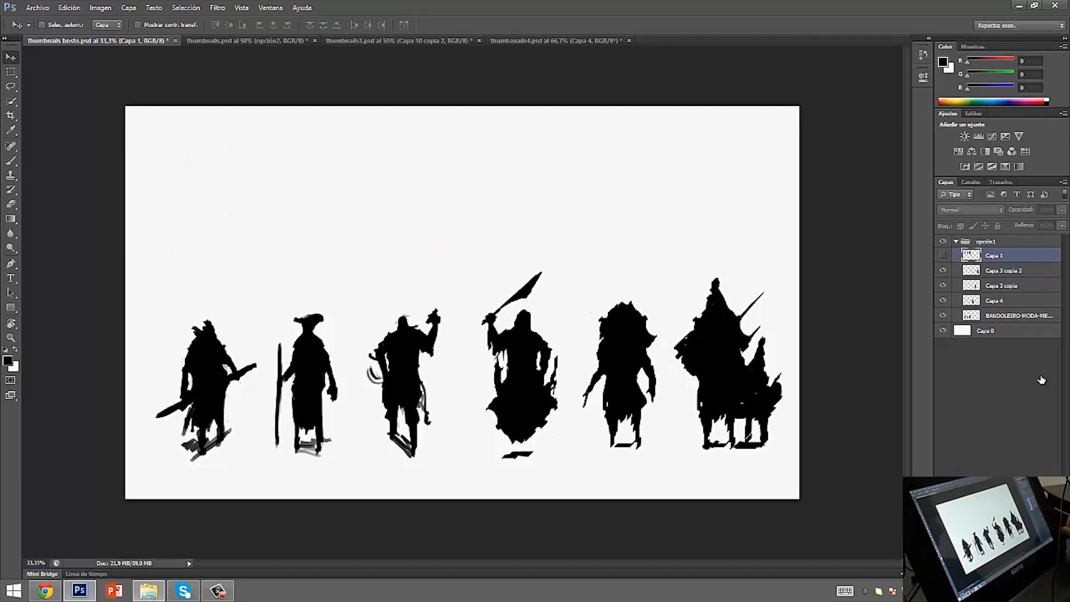
pyautogui.click(1056, 568)
pyautogui.press('Return')
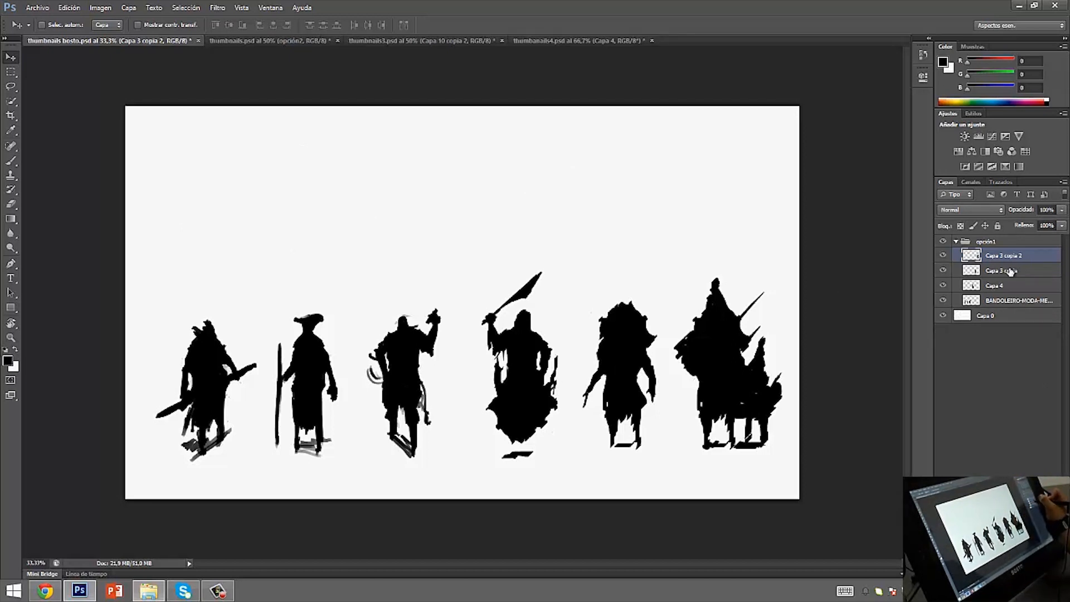
# Merge all silhouette layers inside the opción1 group into one layer
pyautogui.keyDown('shift'); pyautogui.click(1006, 301); pyautogui.keyUp('shift')
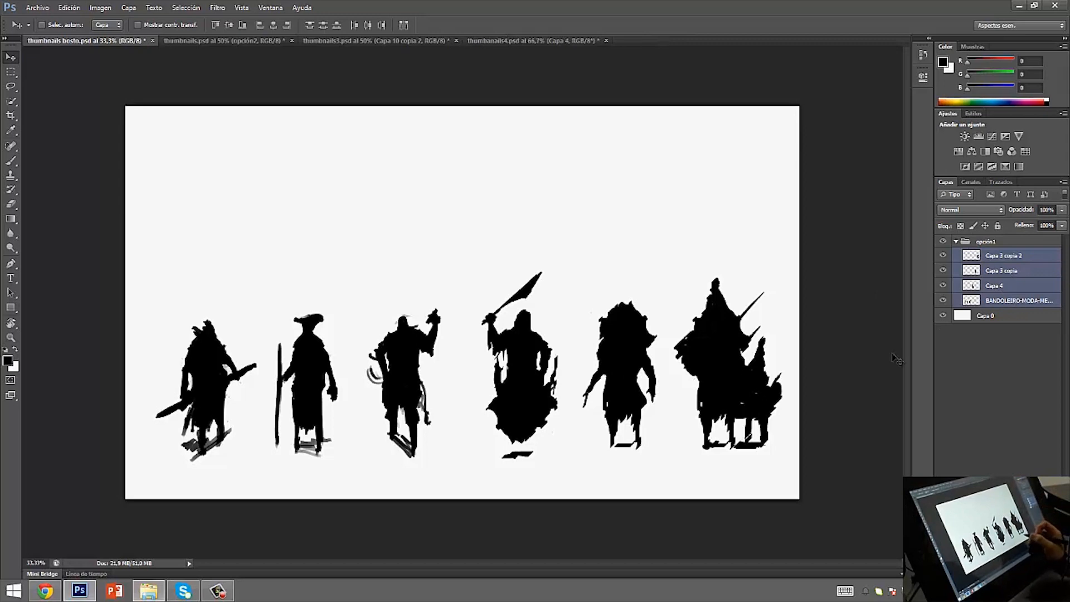
pyautogui.click(956, 241)
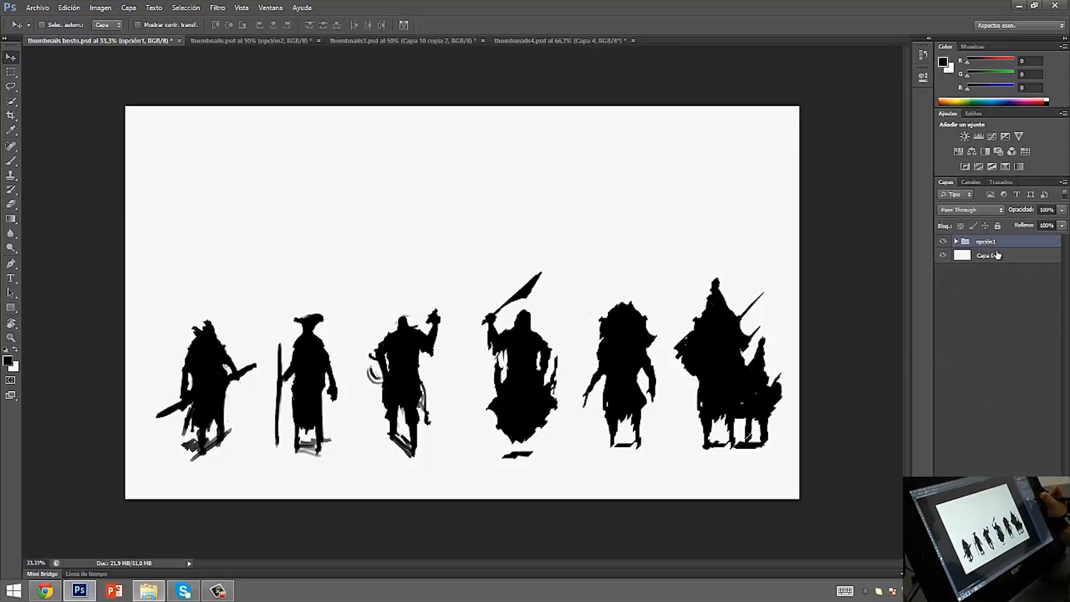
pyautogui.click(957, 241)
pyautogui.click(1002, 257)
pyautogui.keyDown('shift'); pyautogui.click(1008, 301); pyautogui.keyUp('shift')
pyautogui.rightClick(1012, 302)
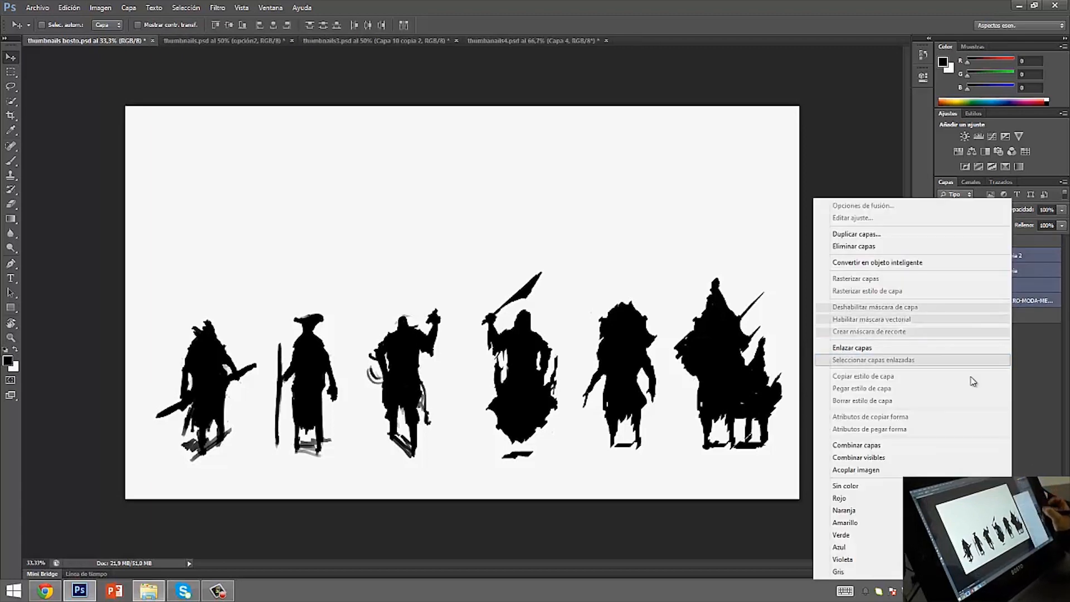
pyautogui.click(883, 446)
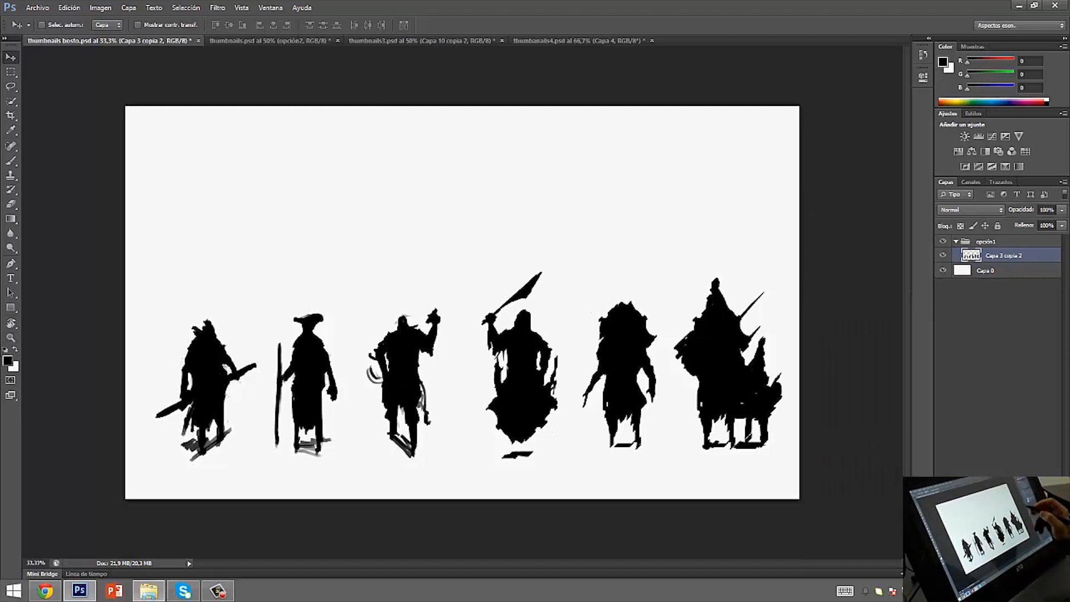
# Start opening a file and browse to the FORJA (F:) drive
pyautogui.click(37, 8)
pyautogui.click(65, 31)
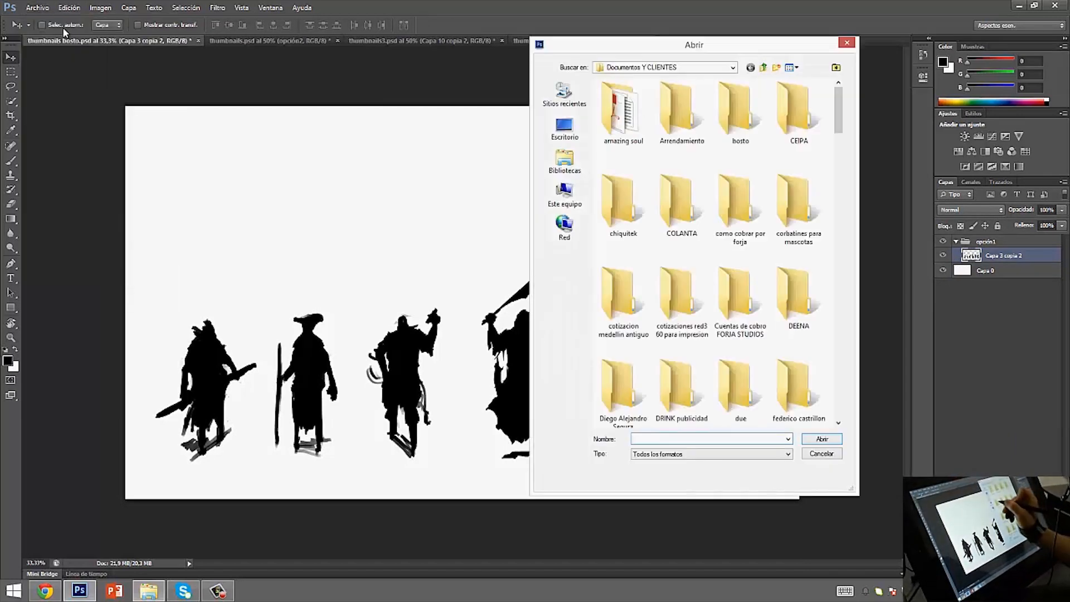
pyautogui.click(564, 195)
pyautogui.scroll(-1, 810, 296)
pyautogui.click(694, 390)
pyautogui.click(694, 390)
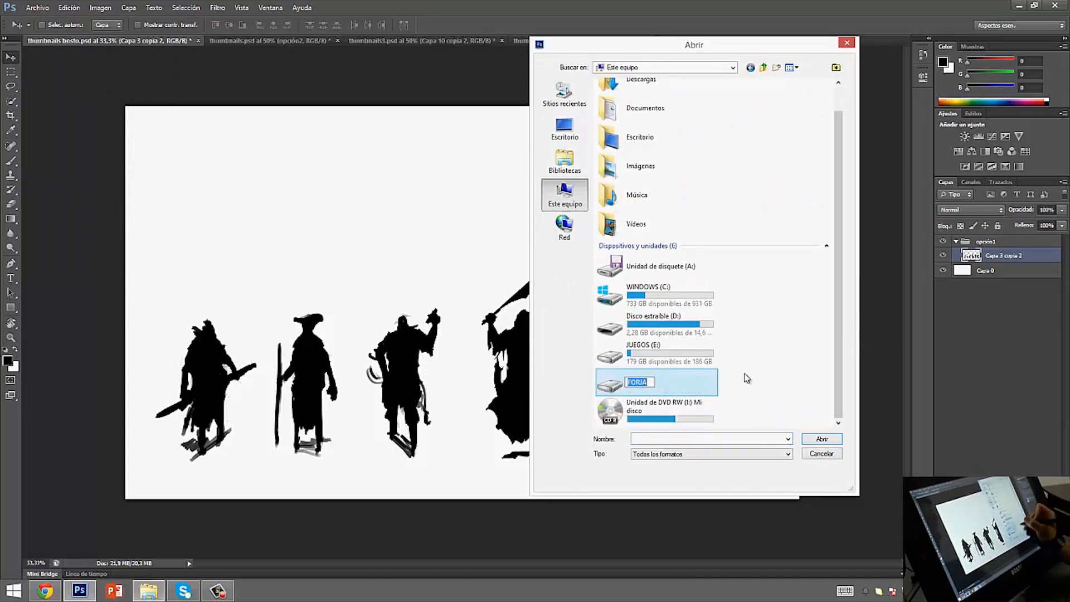
pyautogui.doubleClick(676, 391)
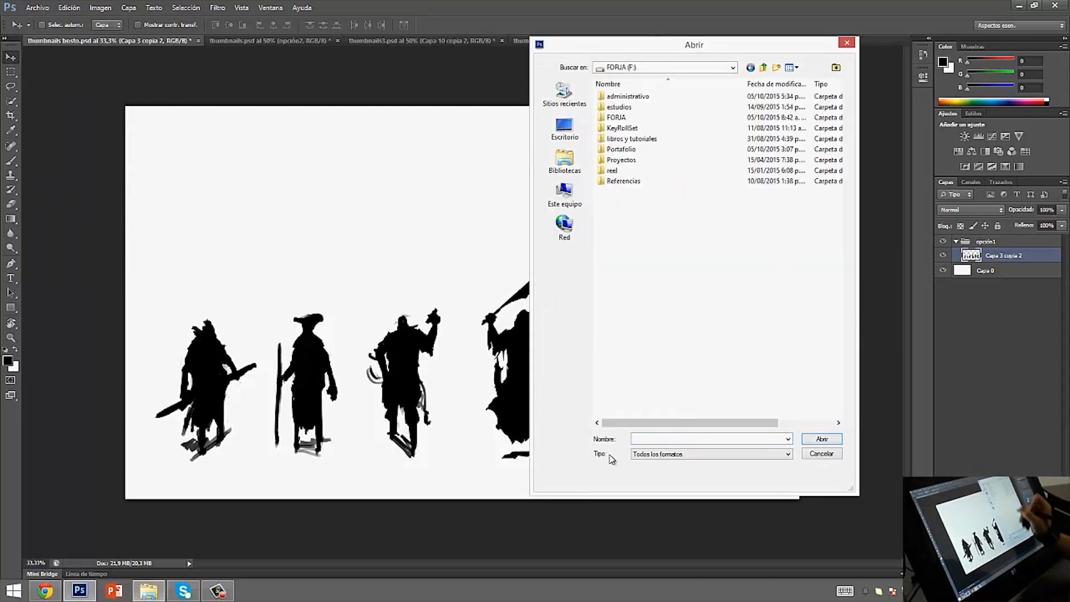
pyautogui.doubleClick(630, 119)
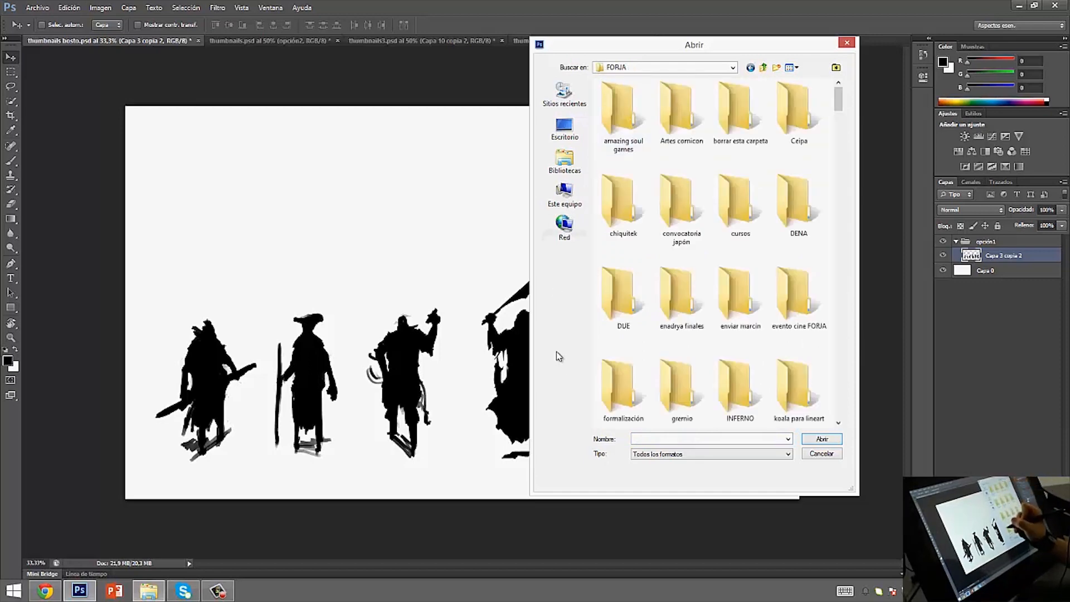
pyautogui.scroll(-1, 839, 100)
pyautogui.scroll(1, 839, 100)
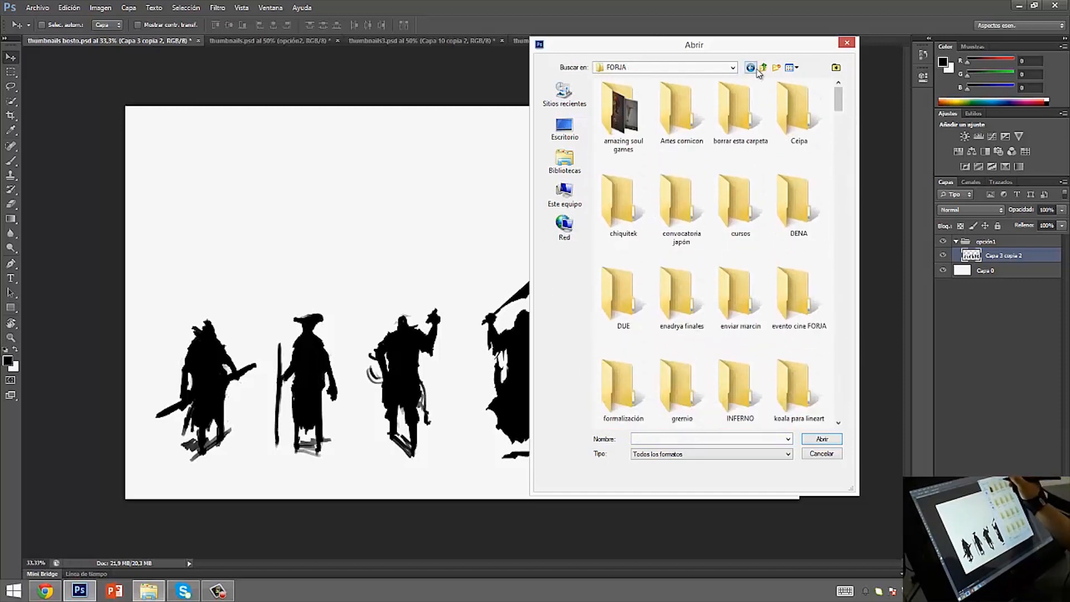
pyautogui.press('BackSpace')
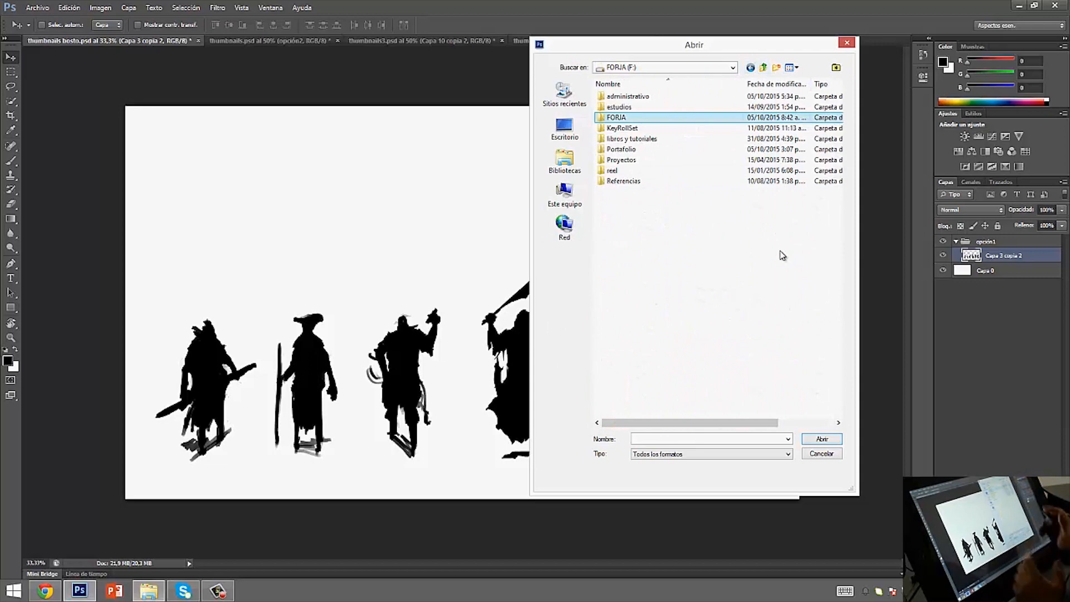
pyautogui.doubleClick(636, 162)
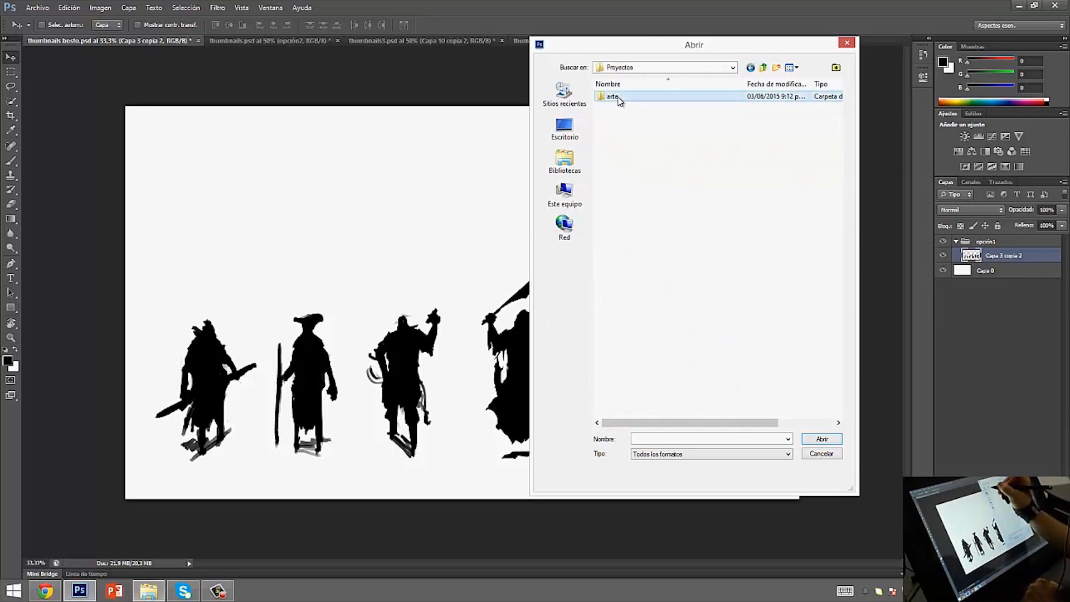
pyautogui.doubleClick(613, 97)
pyautogui.click(766, 72)
pyautogui.click(766, 72)
# Open the black and gold breastplate photo tumblr_lz5rei9Msq1qjv1kjo1_1280 from the armaduras folder in Referencias
pyautogui.doubleClick(636, 176)
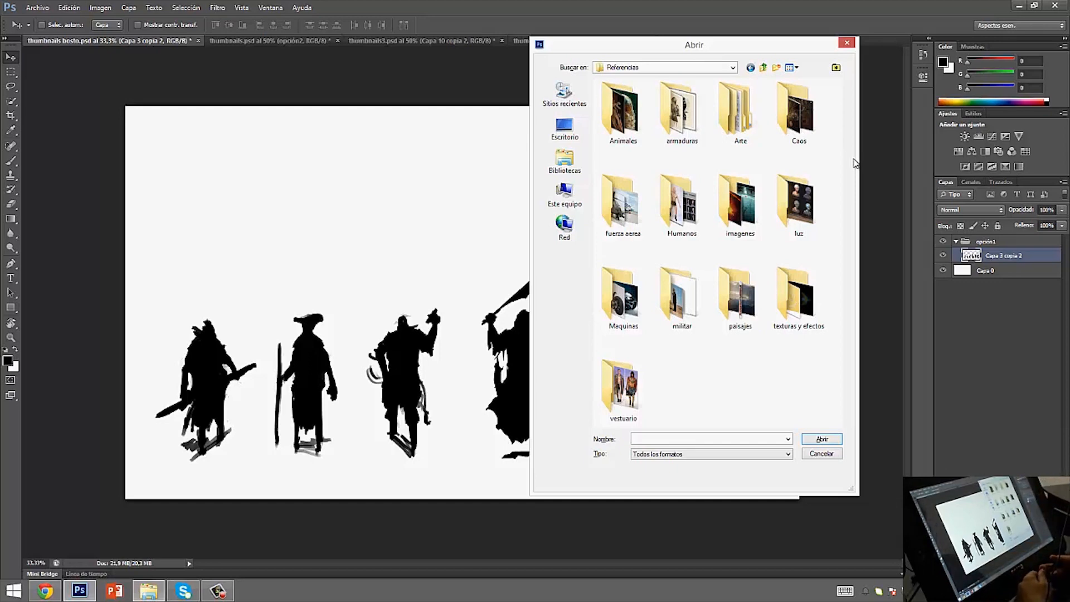
pyautogui.doubleClick(680, 111)
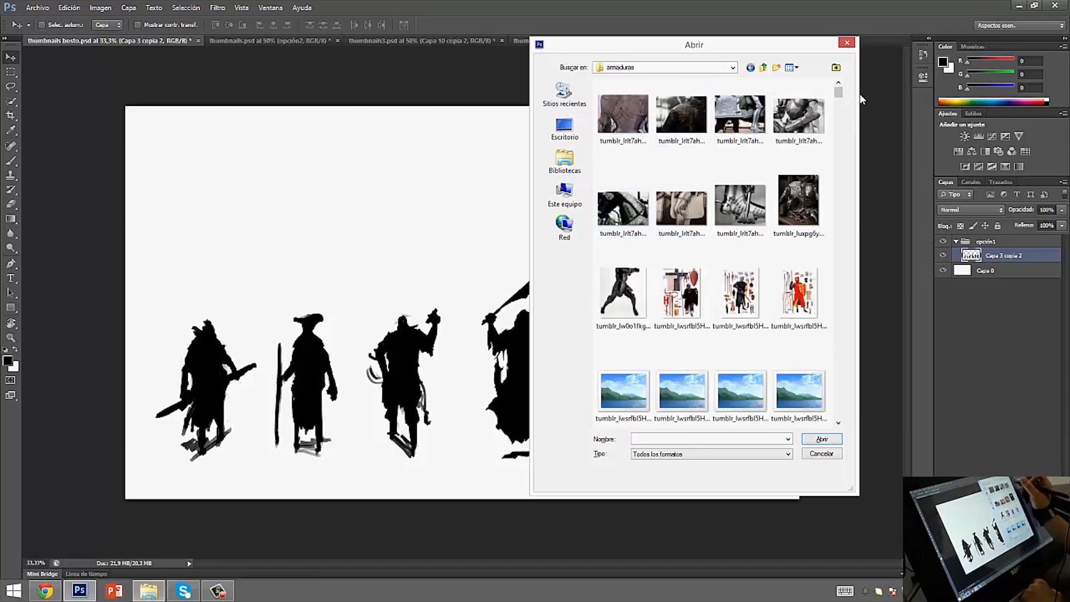
pyautogui.moveTo(839, 93); pyautogui.dragTo(845, 114)
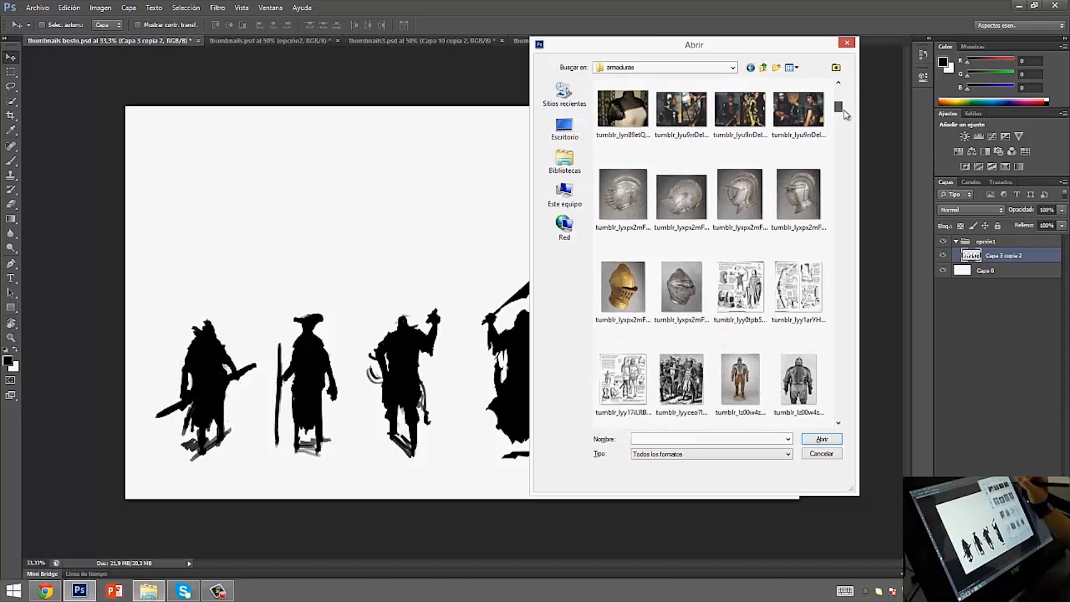
pyautogui.scroll(-3, 833, 129)
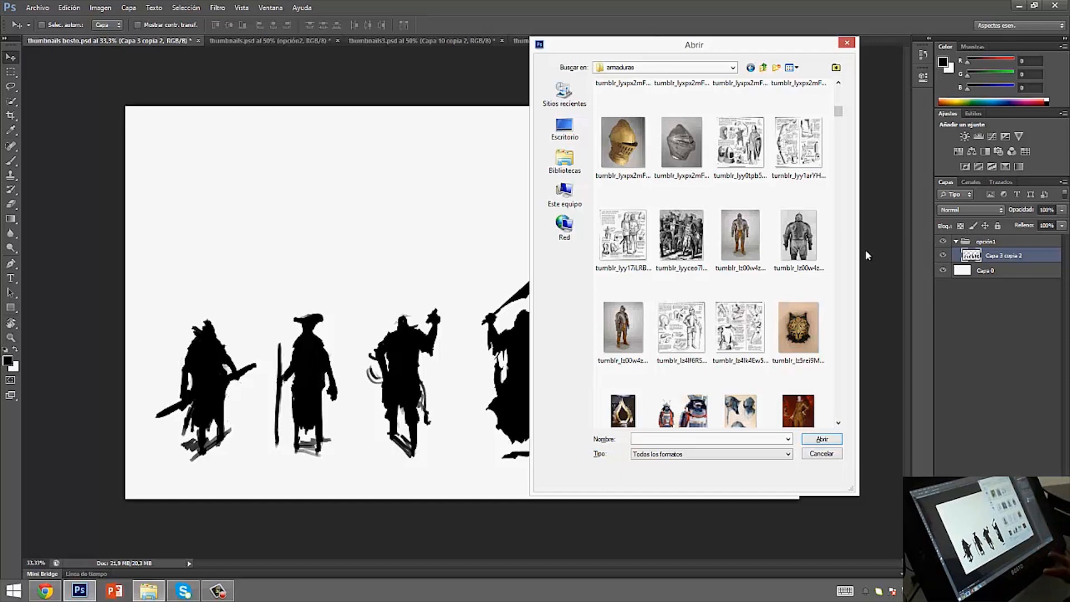
pyautogui.scroll(-2, 829, 202)
pyautogui.click(798, 257)
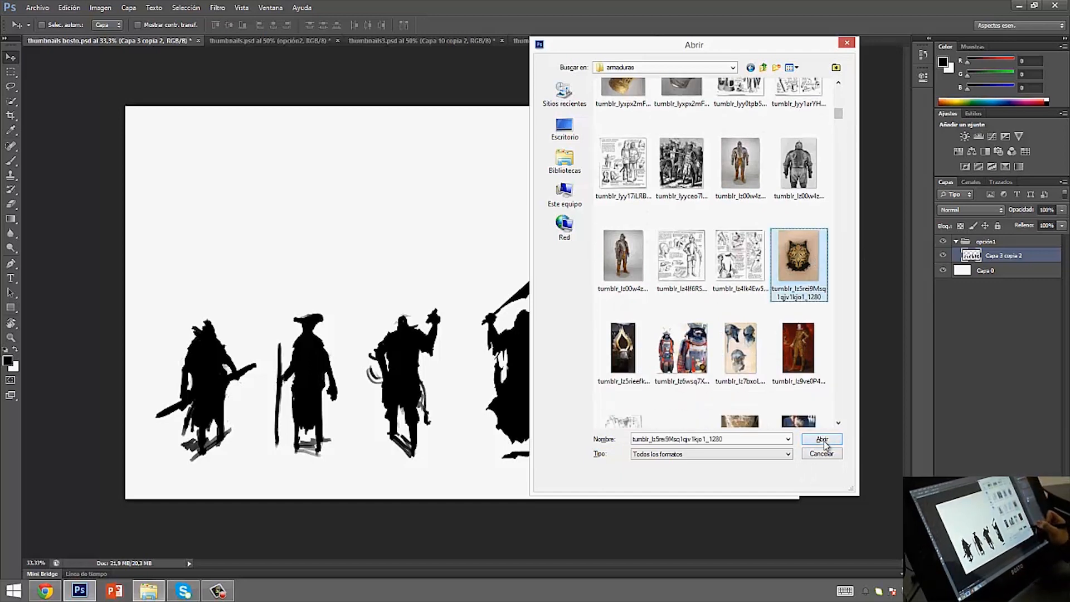
pyautogui.click(822, 439)
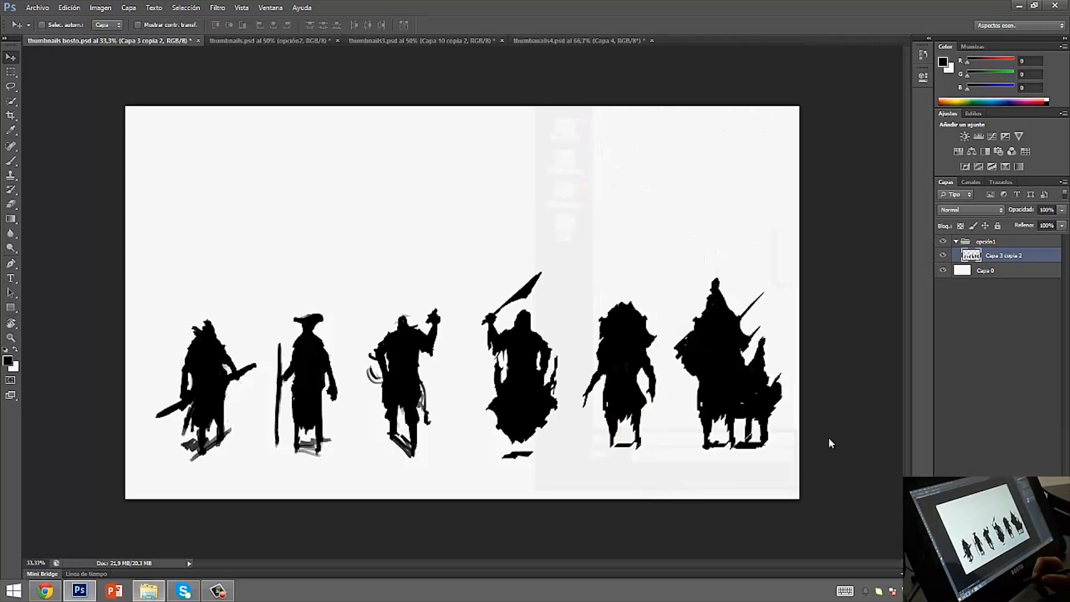
pyautogui.click(574, 282)
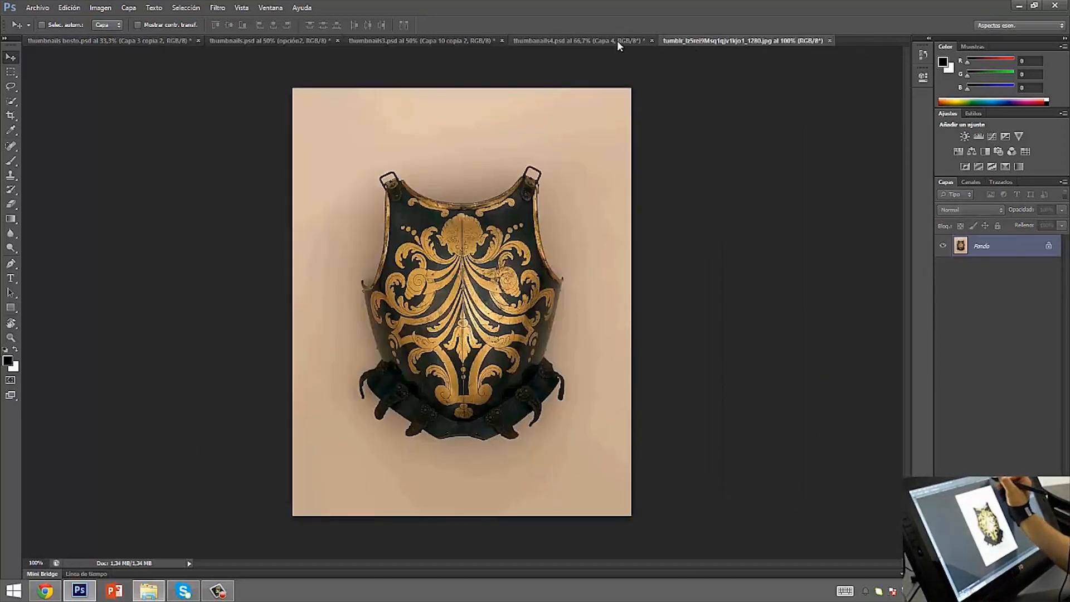
# Place the breastplate document right after thumbnails besto.psd and convert its locked background into a normal layer
pyautogui.click(651, 41)
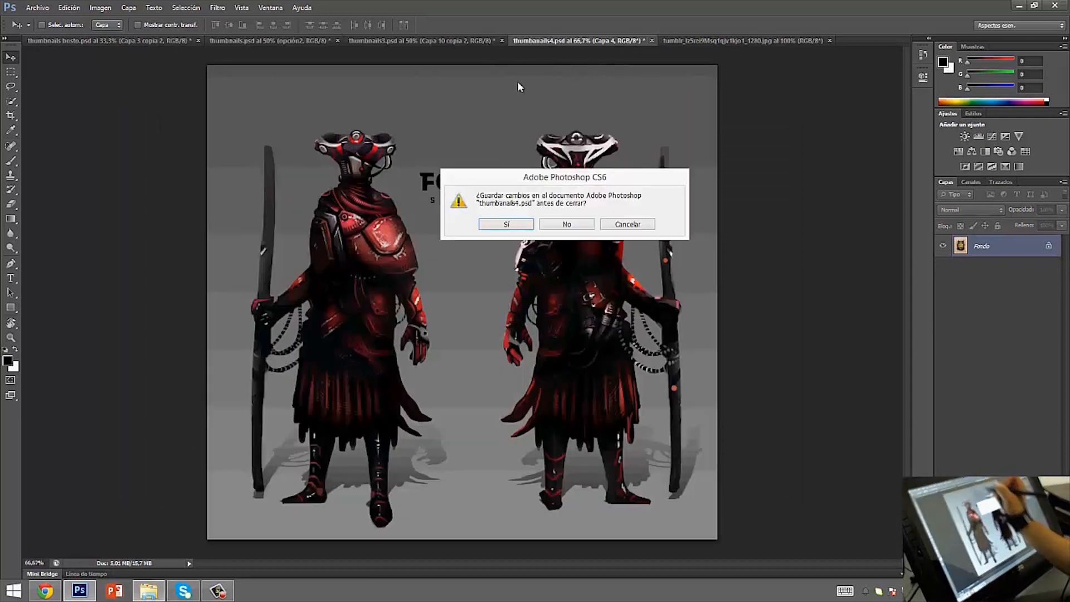
pyautogui.click(629, 224)
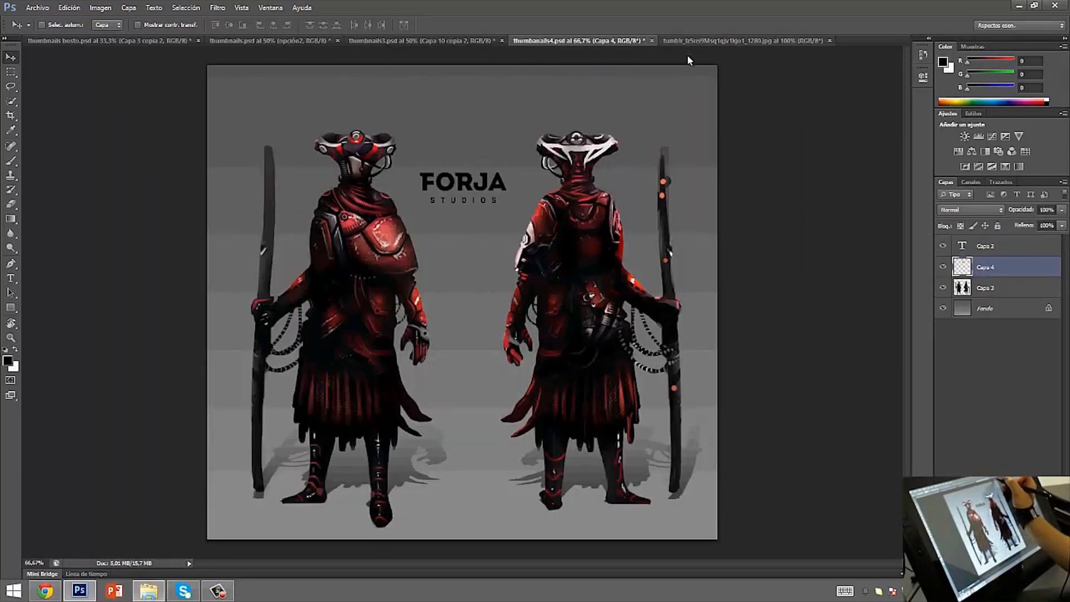
pyautogui.moveTo(697, 41); pyautogui.dragTo(268, 43)
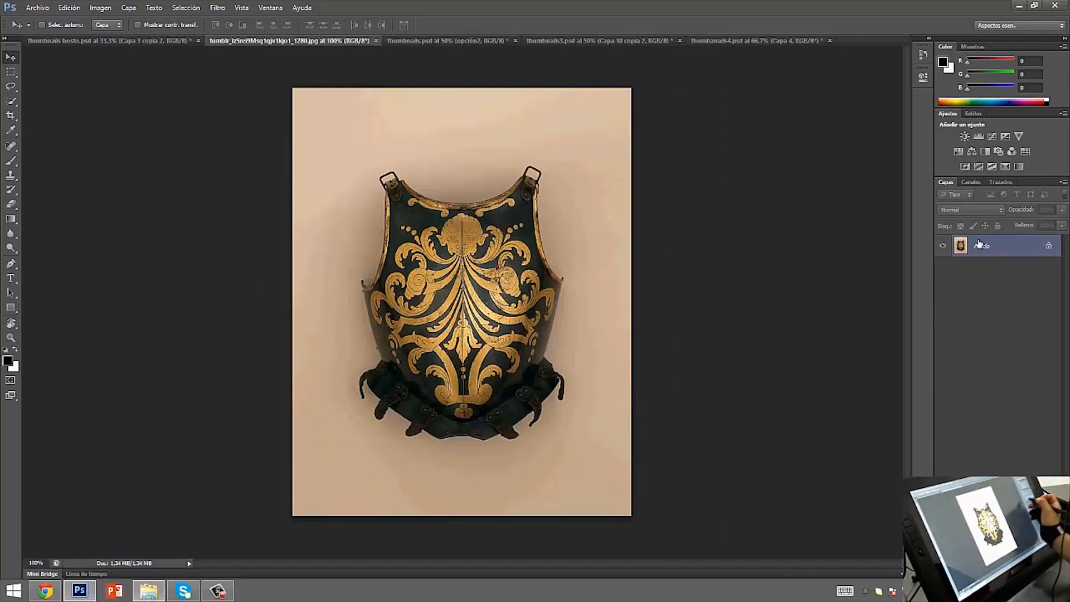
pyautogui.doubleClick(1012, 243)
pyautogui.press('Return')
# Copy the breastplate photo into thumbnails besto.psd and position it in the empty area above the first two silhouettes
pyautogui.moveTo(308, 127); pyautogui.dragTo(478, 351)
pyautogui.press('Return')
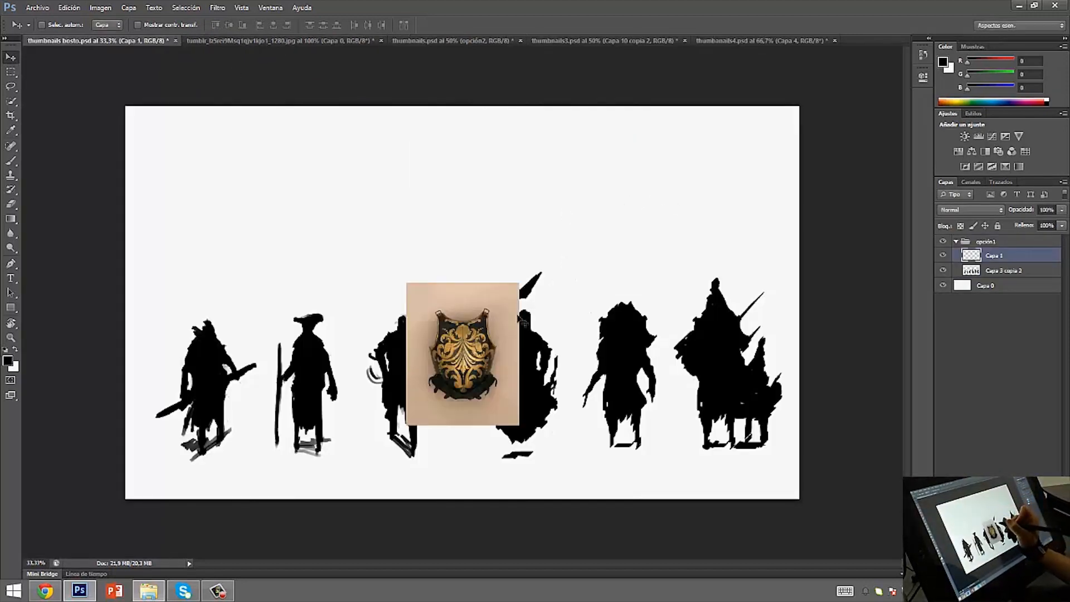
pyautogui.moveTo(517, 345); pyautogui.dragTo(286, 197)
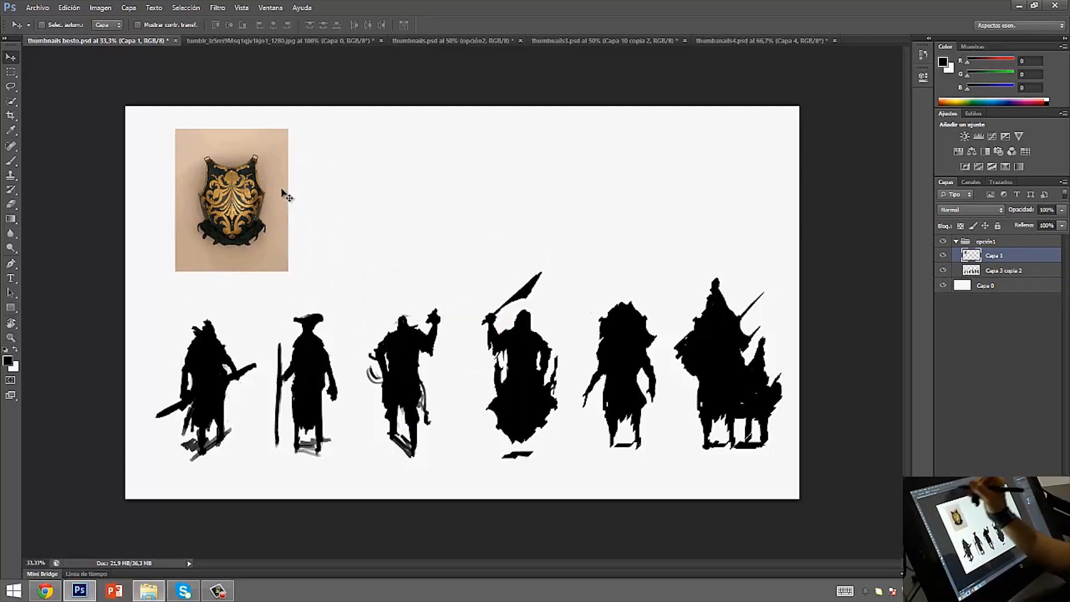
# Close the breastplate photo's own document without saving changes
pyautogui.click(335, 41)
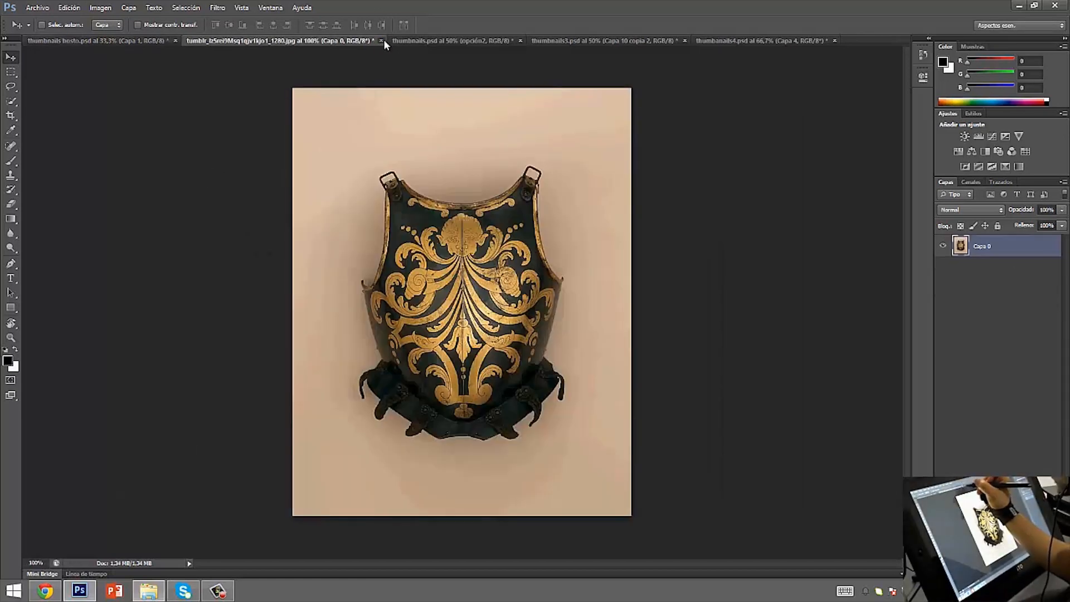
pyautogui.click(381, 41)
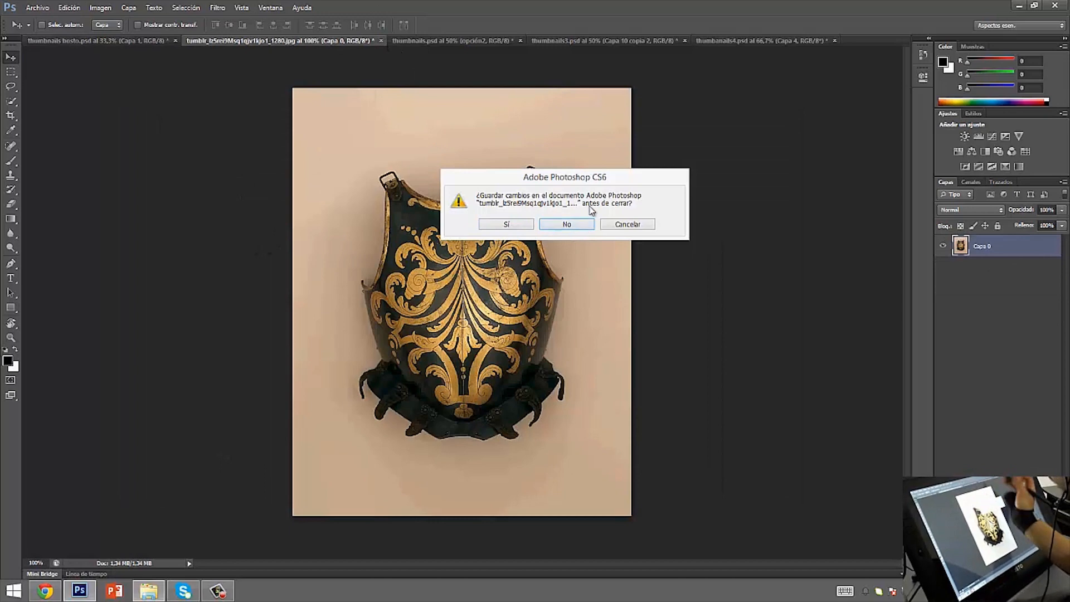
pyautogui.click(580, 226)
# Open the dark engraved armour photo tumblr_luxpg6yu2o1qzu2tmo1_500 from the armaduras folder
pyautogui.click(37, 8)
pyautogui.click(50, 29)
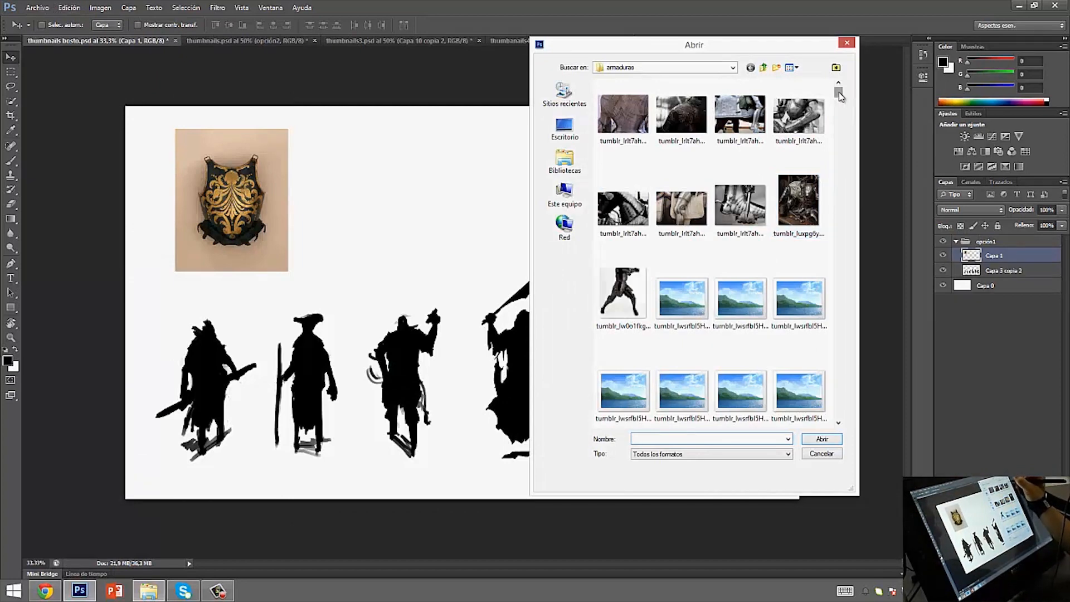
pyautogui.scroll(-1, 840, 92)
pyautogui.click(807, 158)
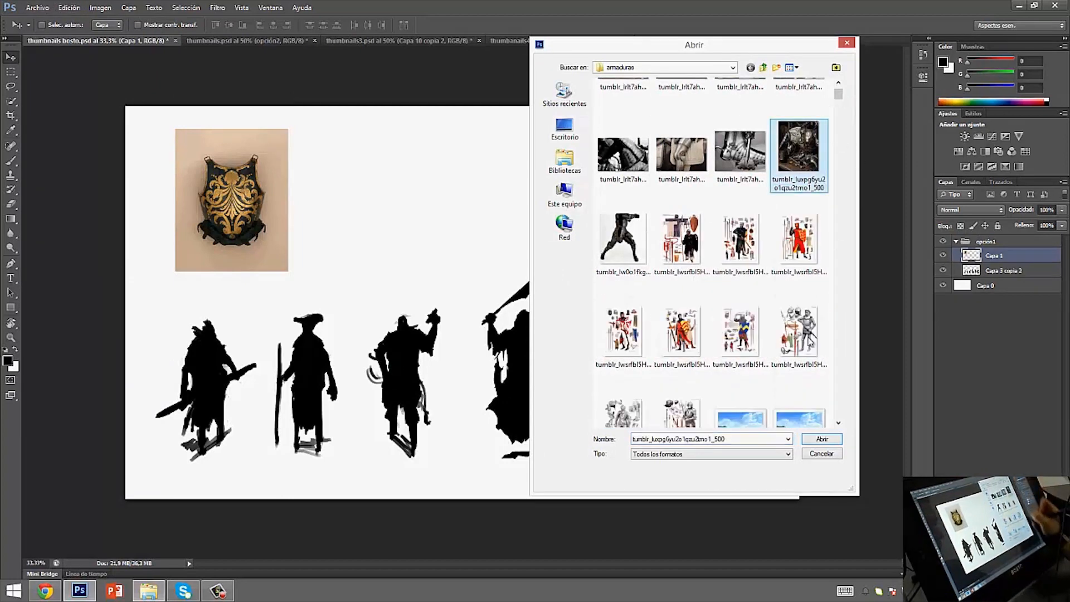
pyautogui.click(823, 439)
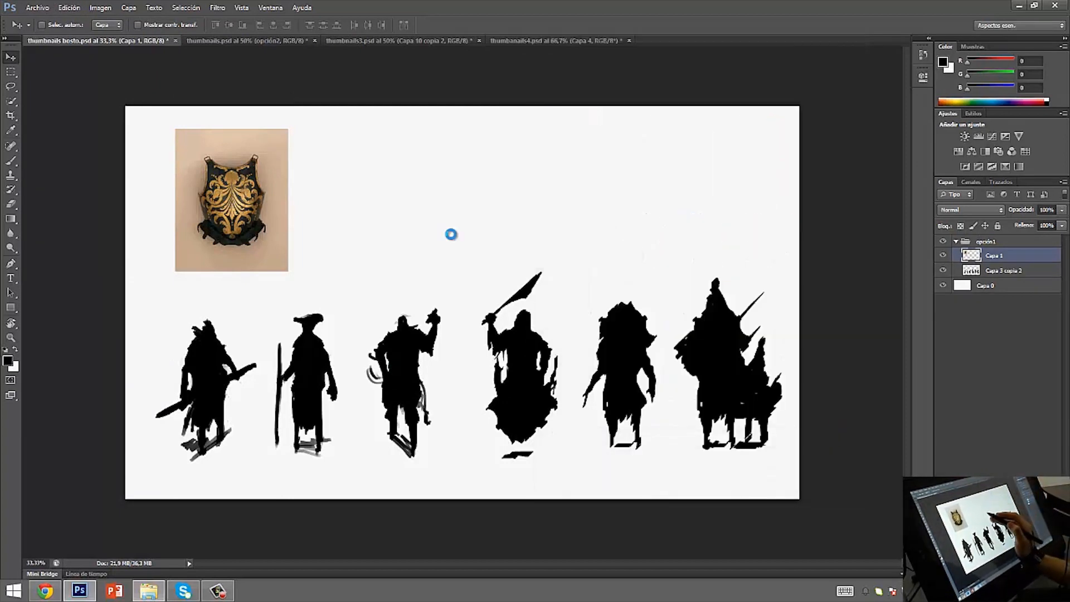
pyautogui.press('i')
pyautogui.click(606, 272)
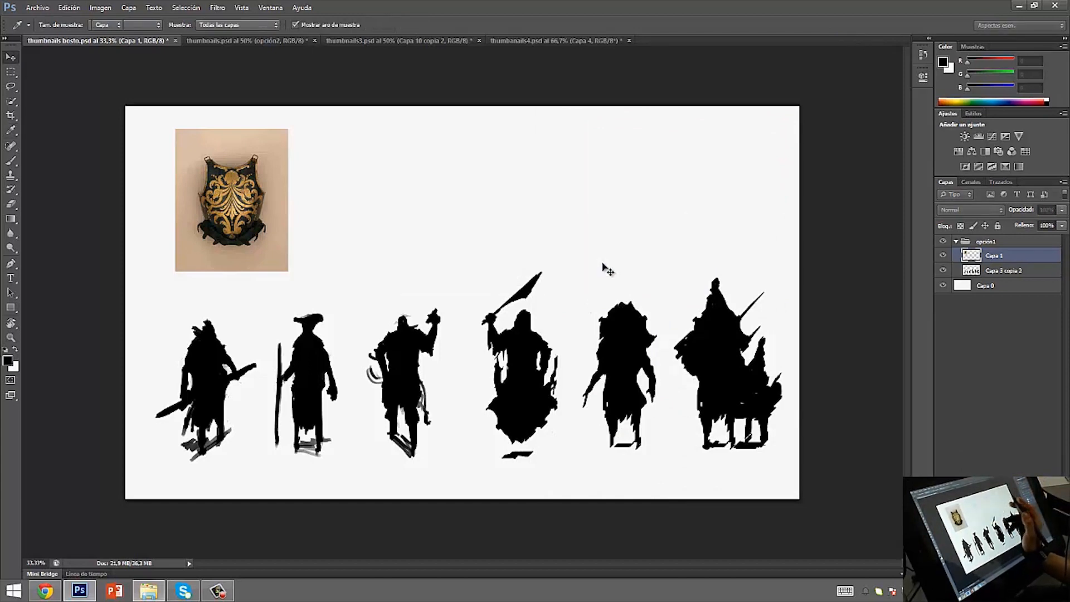
# Unlock the dark armour photo's background, copy it into thumbnails besto.psd beside the breastplate, and close its own document without saving
pyautogui.press('v')
pyautogui.doubleClick(1009, 251)
pyautogui.press('Return')
pyautogui.moveTo(575, 268); pyautogui.dragTo(489, 201)
pyautogui.moveTo(441, 167); pyautogui.dragTo(402, 190)
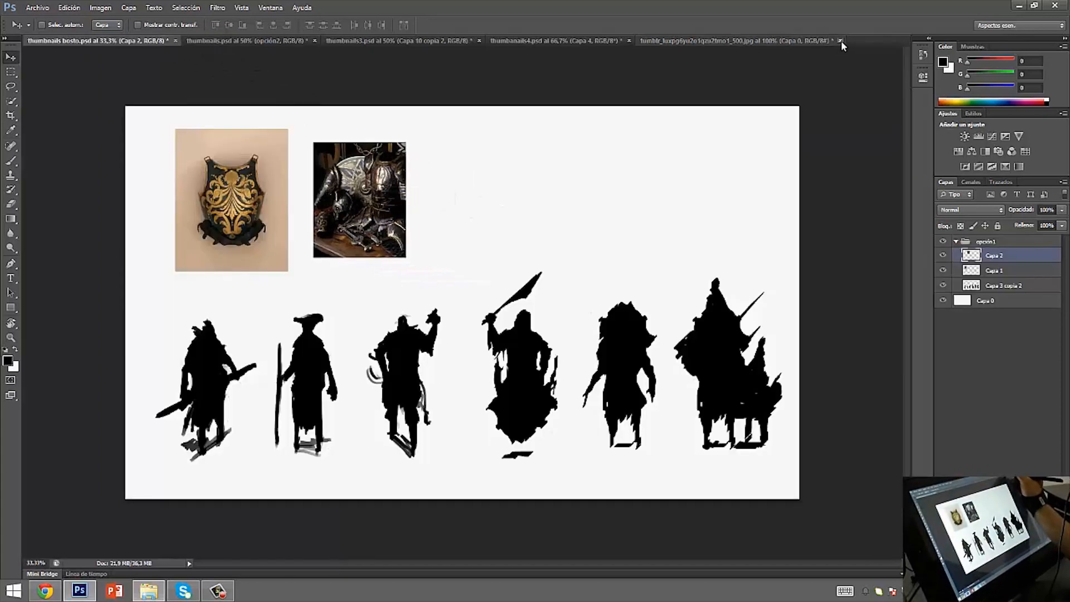
pyautogui.click(841, 40)
pyautogui.click(577, 230)
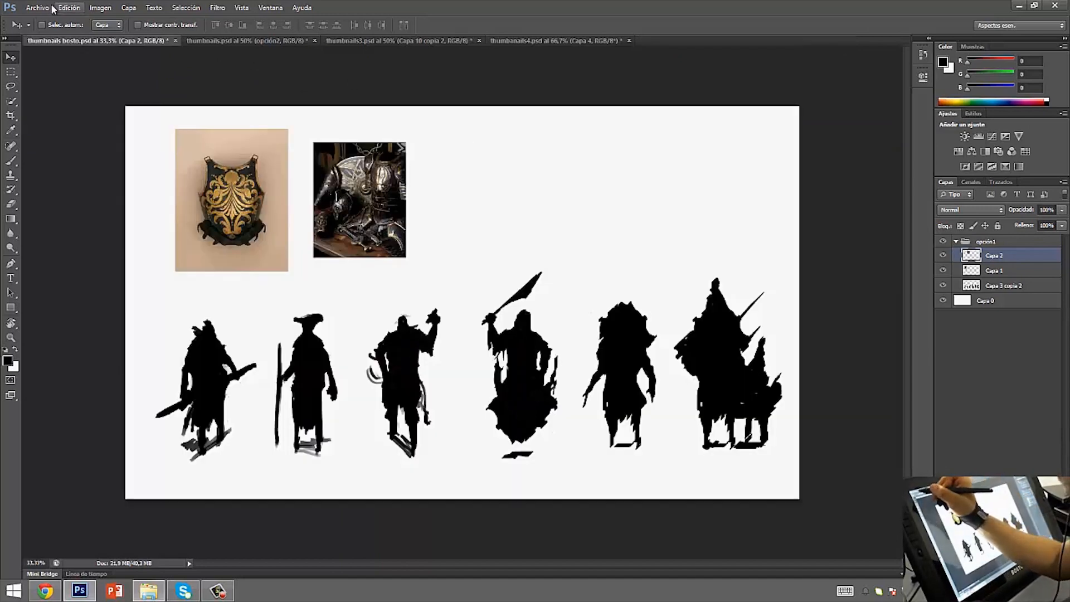
# Open the photo of the ornate dark helmet with the beaked animal visor from the armaduras folder
pyautogui.click(38, 7)
pyautogui.click(39, 35)
pyautogui.moveTo(838, 93); pyautogui.dragTo(844, 124)
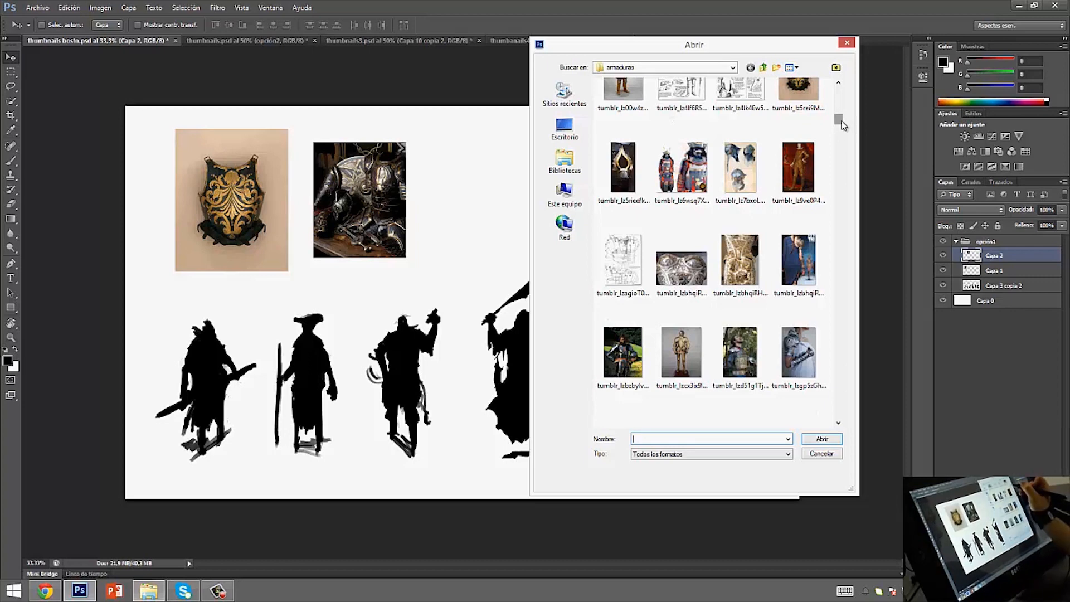
pyautogui.moveTo(838, 120); pyautogui.dragTo(844, 128)
pyautogui.moveTo(843, 128); pyautogui.dragTo(845, 147)
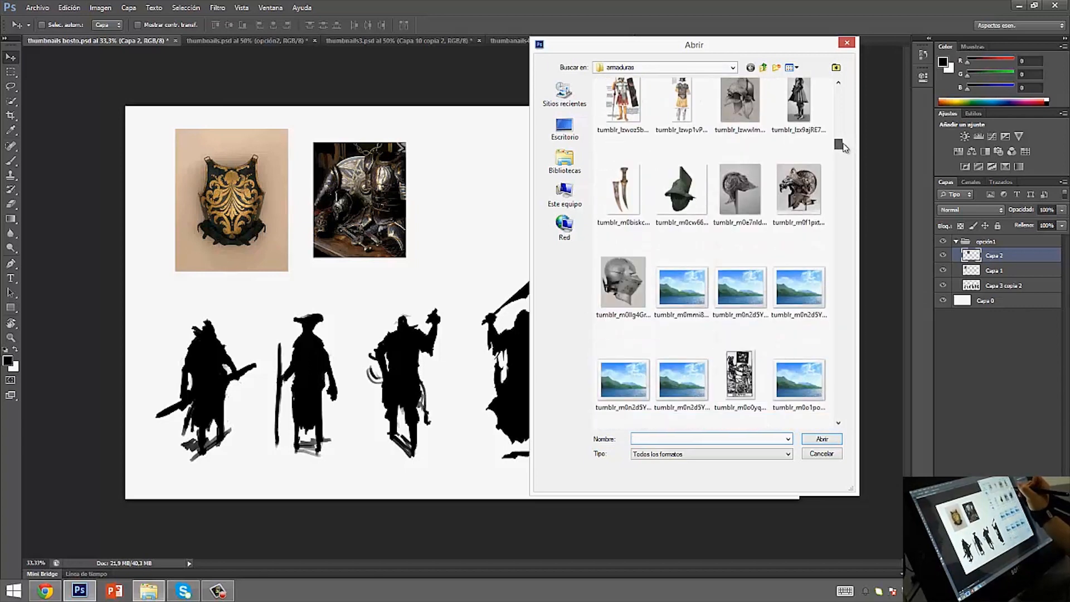
pyautogui.click(812, 192)
pyautogui.click(823, 440)
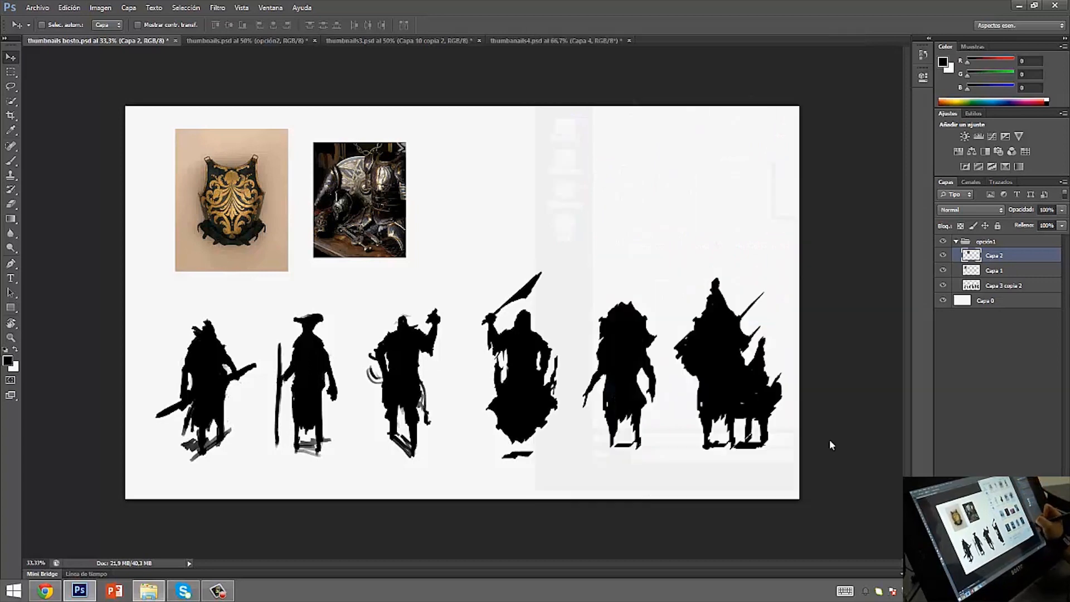
pyautogui.click(574, 279)
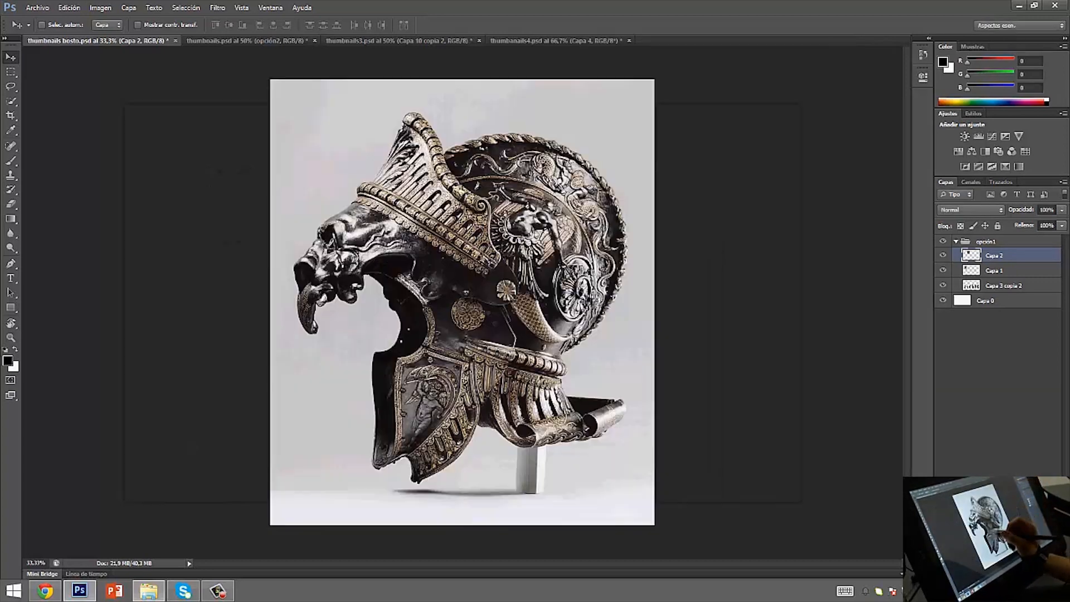
# Copy the helmet photo into thumbnails besto.psd, position it right of the dark armour photo, and close its own document
pyautogui.click(162, 42)
pyautogui.hotkey('ctrl', 'v')
pyautogui.press('Return')
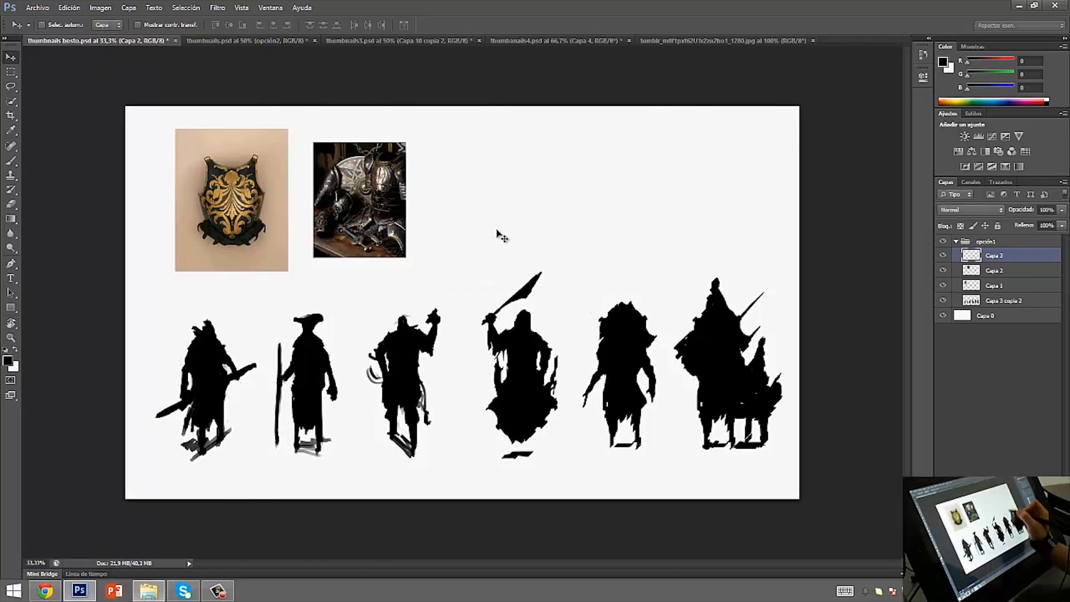
pyautogui.moveTo(503, 190); pyautogui.dragTo(524, 172)
pyautogui.click(813, 41)
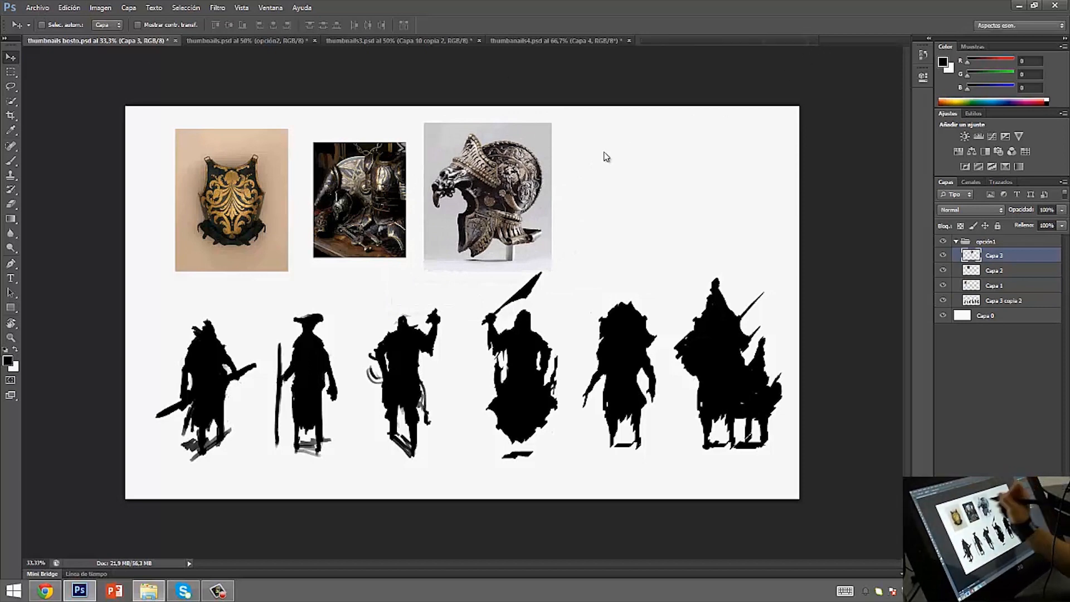
# Browse the thumbnails in the second half of the armaduras folder for another armour reference photo
pyautogui.click(37, 7)
pyautogui.click(40, 31)
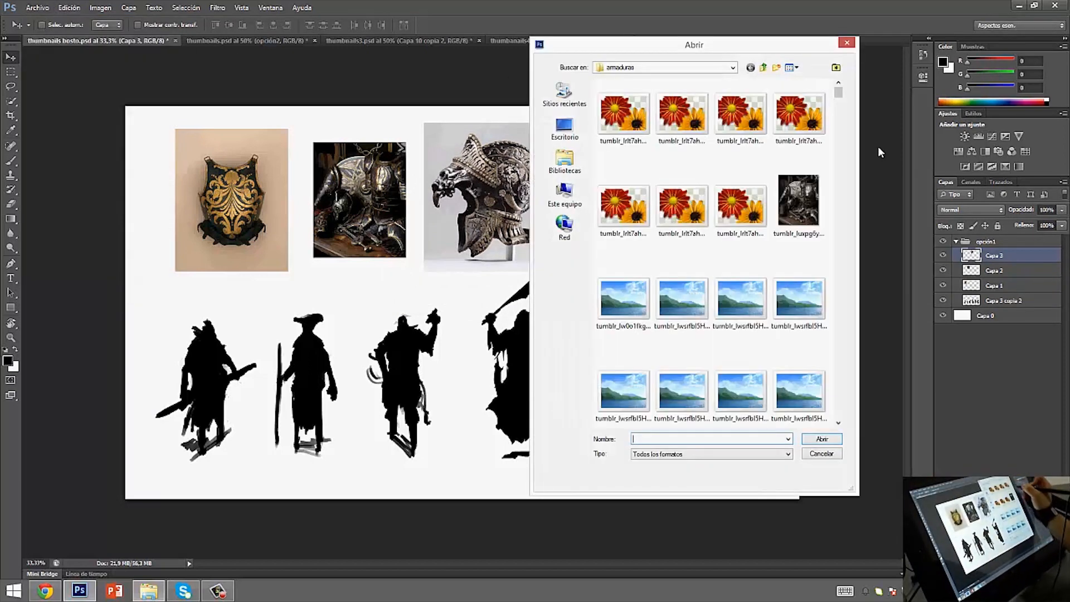
pyautogui.moveTo(843, 99); pyautogui.dragTo(840, 314)
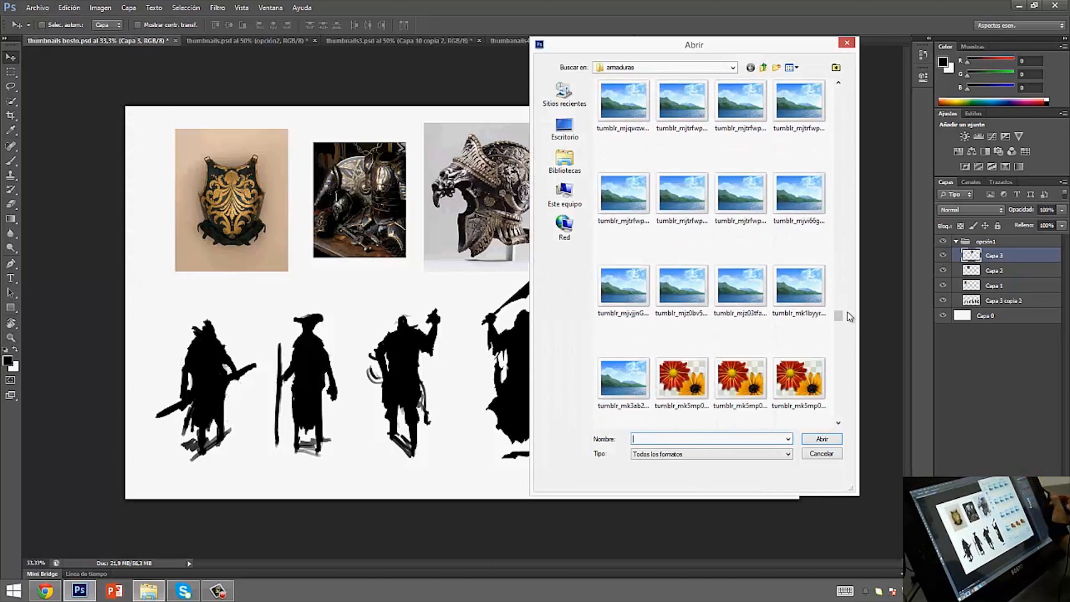
pyautogui.click(689, 104)
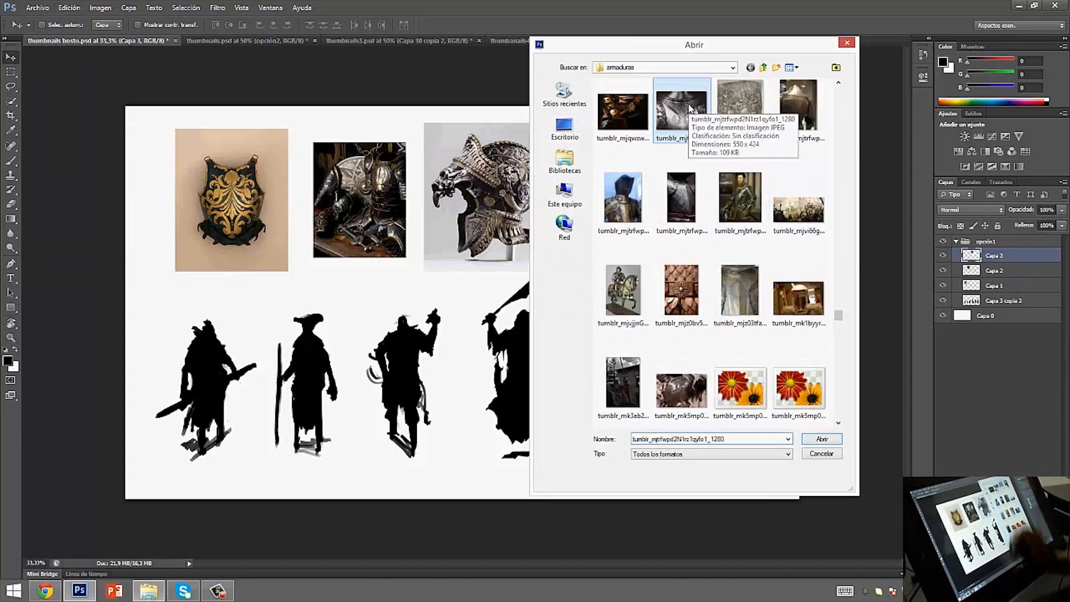
pyautogui.click(676, 206)
pyautogui.press('Down')
pyautogui.press('Down')
pyautogui.press('Down')
pyautogui.press('Down')
pyautogui.press('Down')
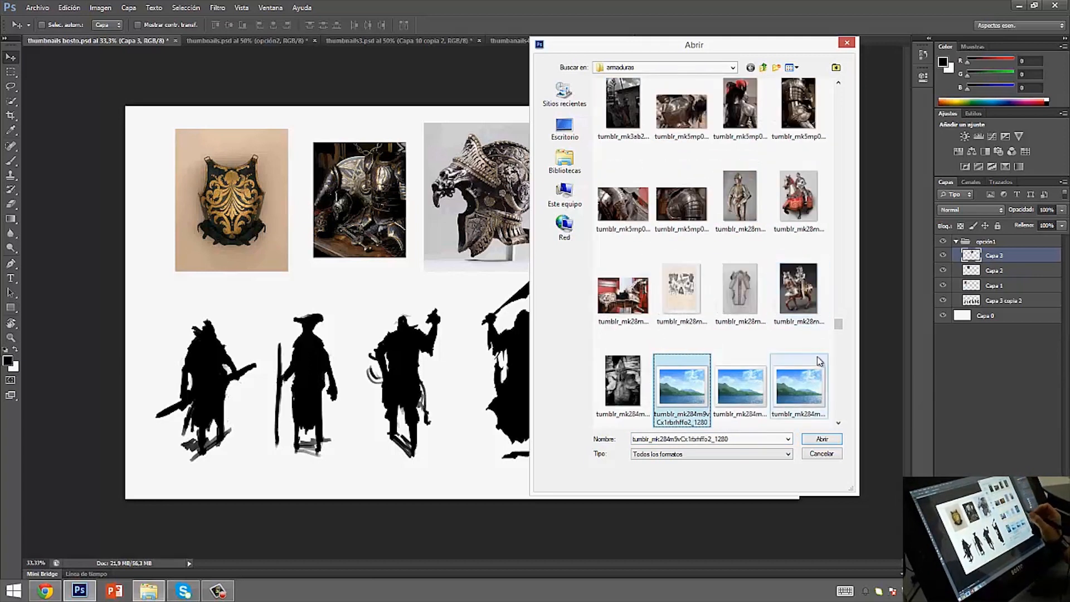
pyautogui.press('Down')
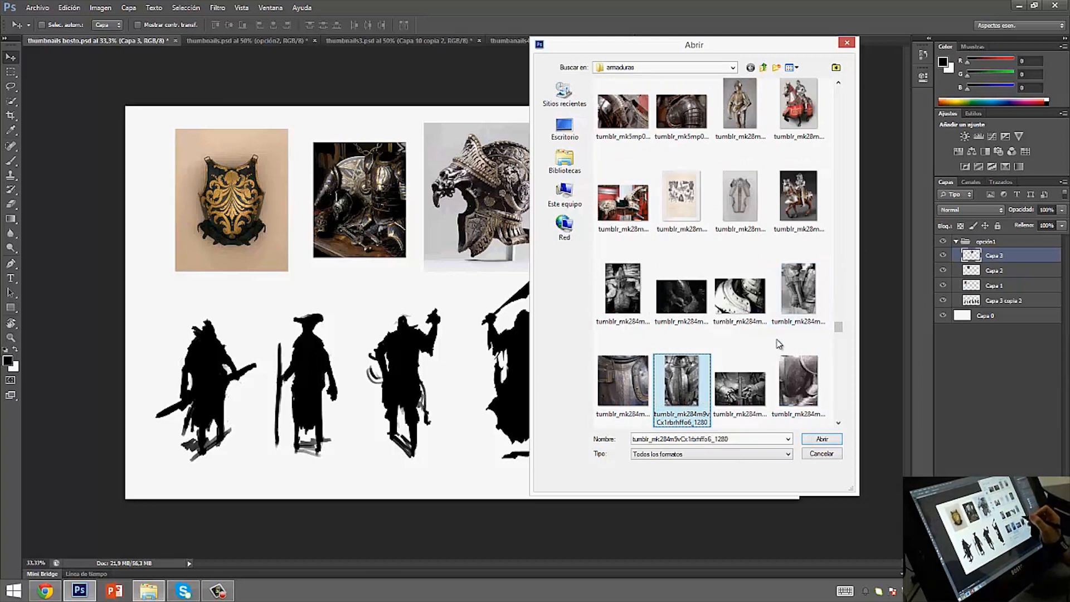
pyautogui.press('Down')
pyautogui.press('Down')
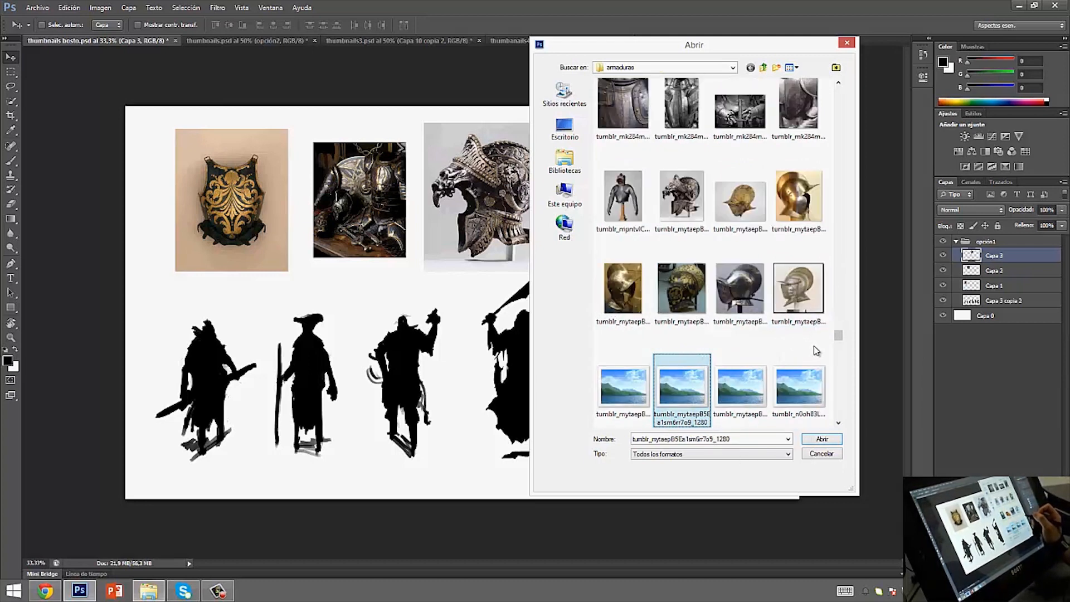
pyautogui.press('Down')
pyautogui.press('Down')
pyautogui.press('Down')
pyautogui.press('Down')
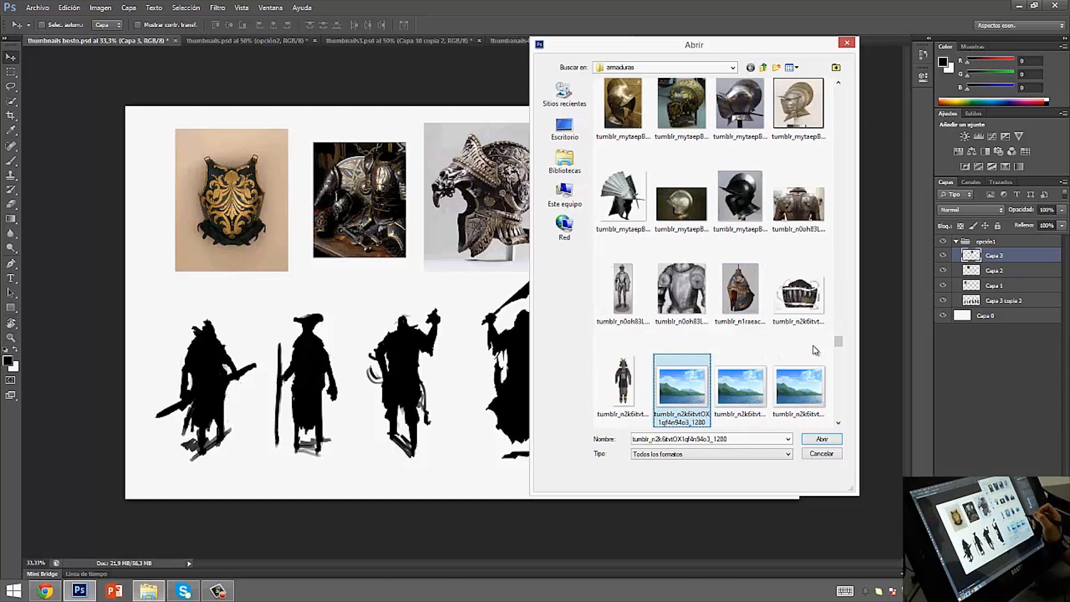
pyautogui.press('Down')
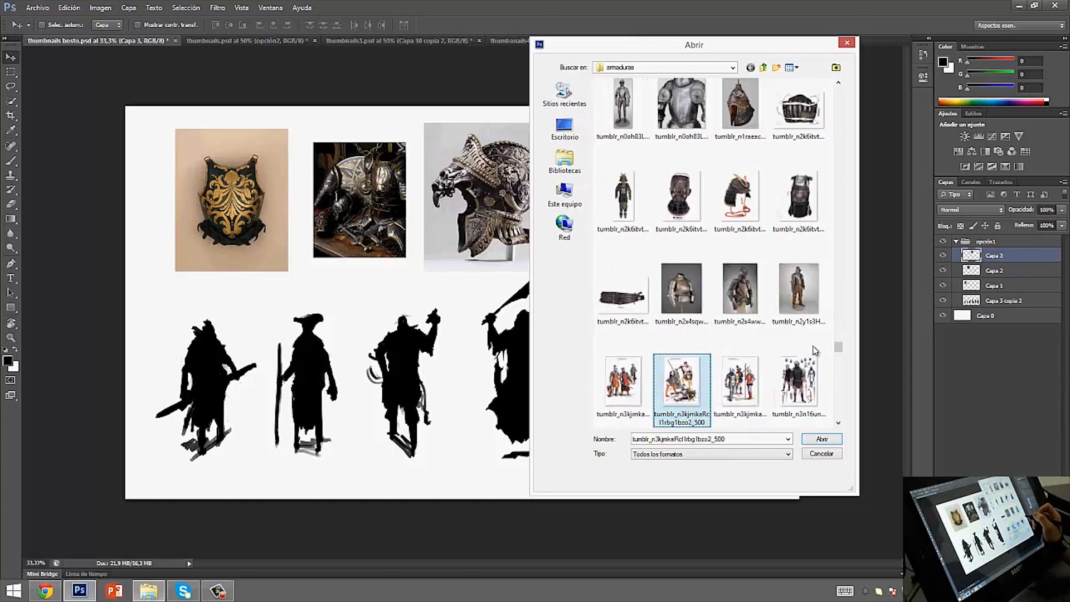
pyautogui.press('Down')
pyautogui.press('Down')
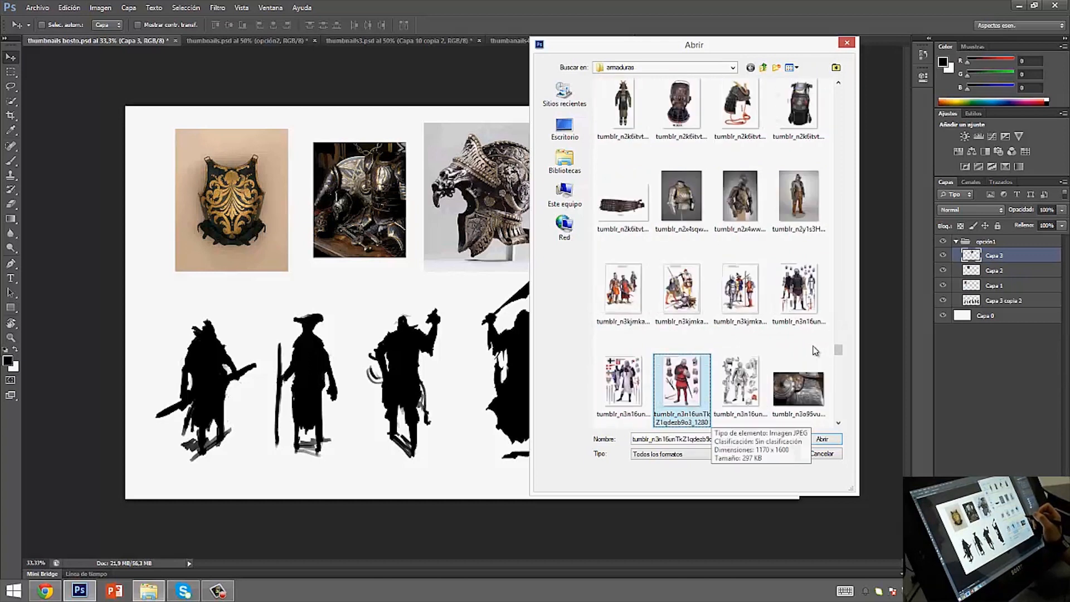
pyautogui.press('Down')
pyautogui.press('Down')
pyautogui.press('Down')
pyautogui.press('Down')
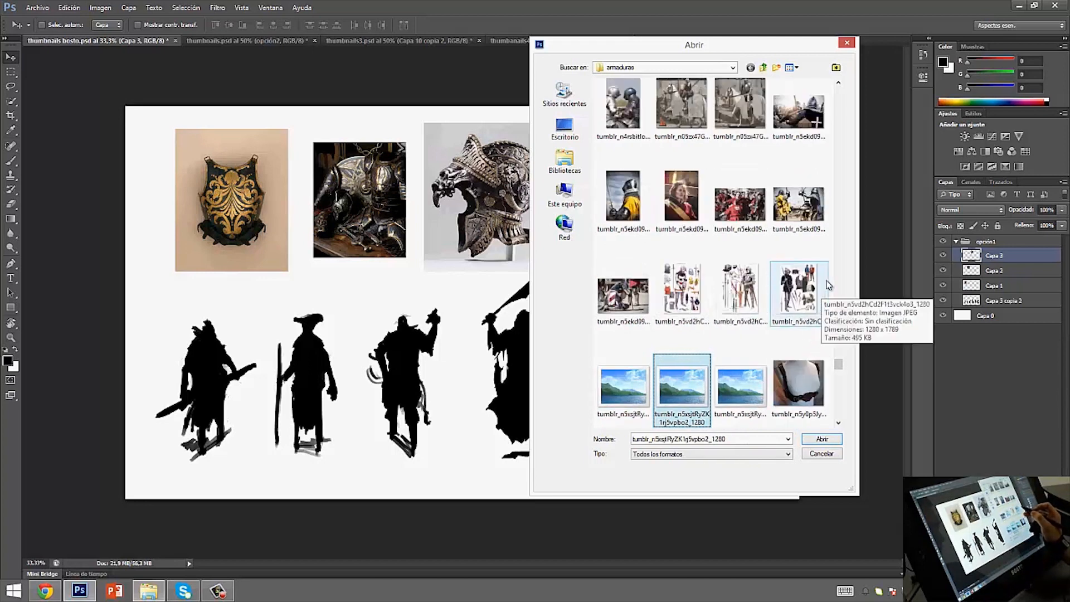
pyautogui.press('Down')
pyautogui.press('Down')
pyautogui.press('Down')
pyautogui.press('Down')
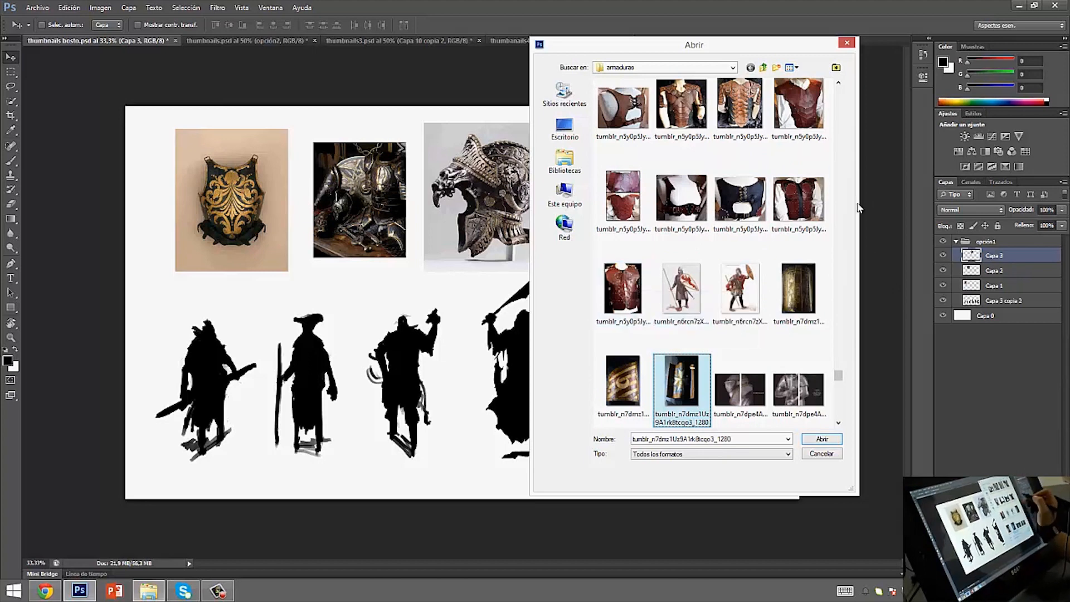
pyautogui.press('Down')
pyautogui.press('Down')
pyautogui.press('Down')
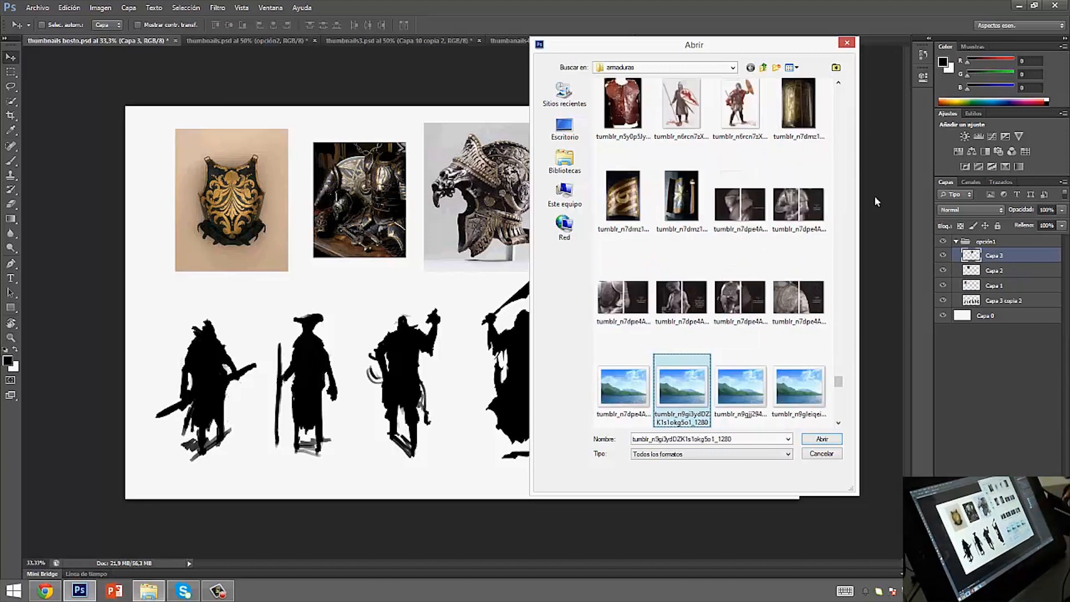
pyautogui.press('Down')
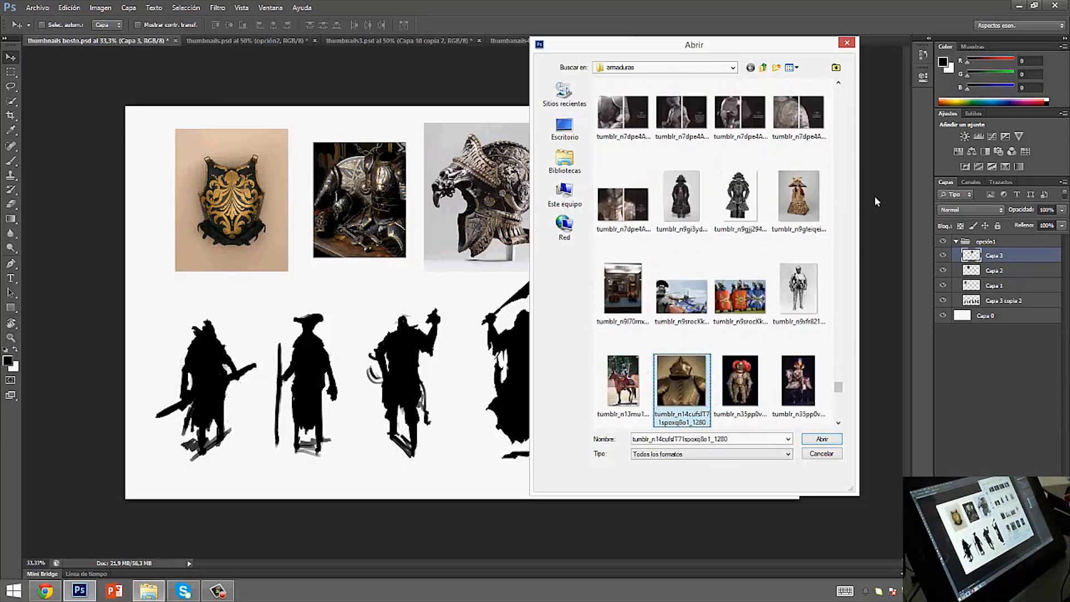
pyautogui.press('Down')
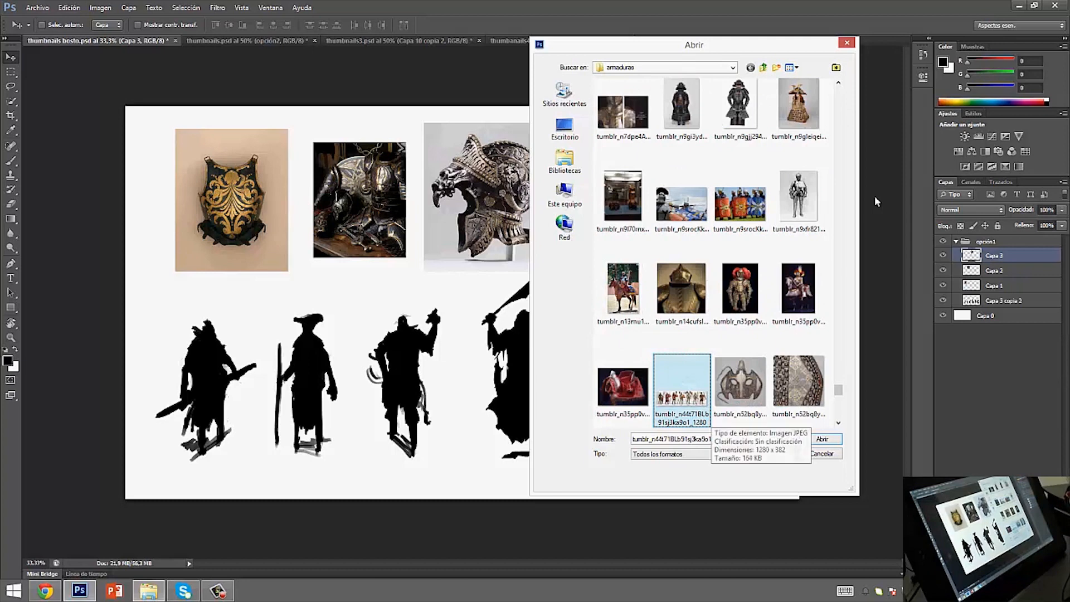
# Open the armaduras photo of Roman soldiers holding red and blue shields
pyautogui.click(760, 212)
pyautogui.click(829, 439)
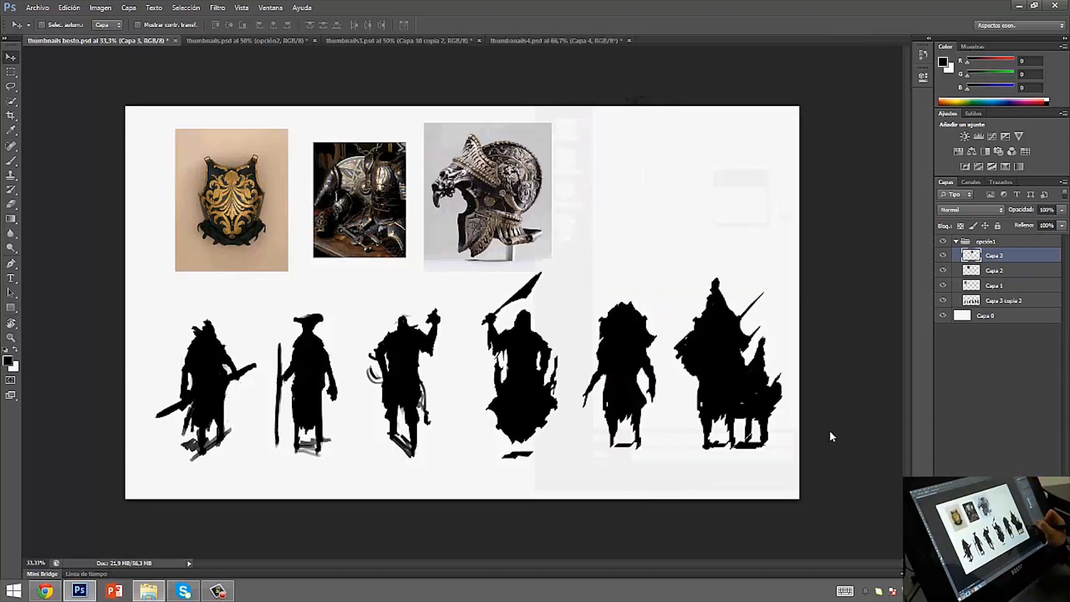
pyautogui.click(580, 284)
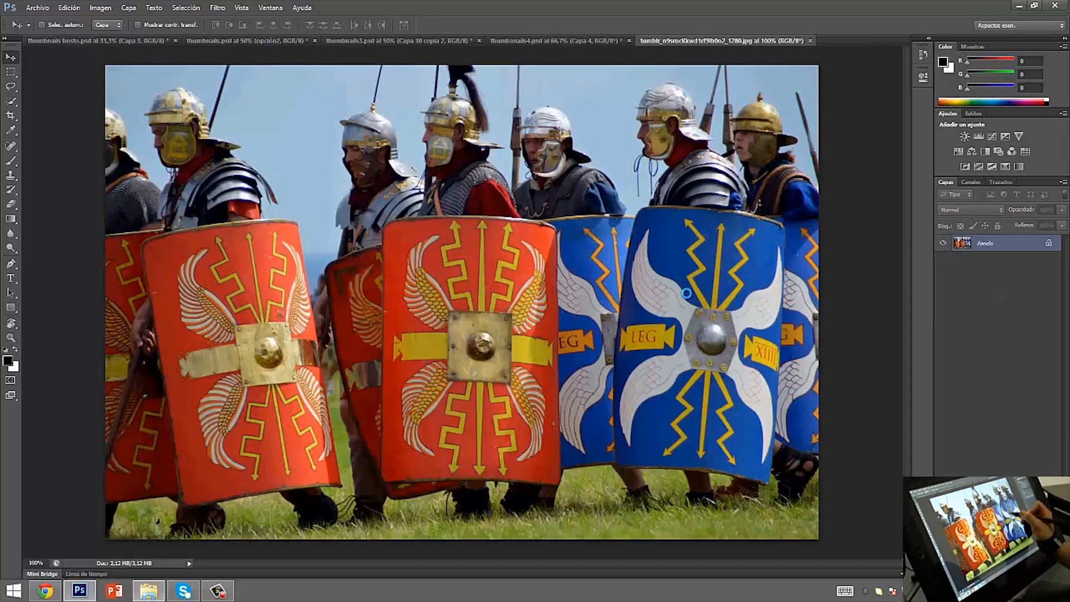
# Convert the Roman soldiers photo's background into a normal layer and copy it into thumbnails besto.psd, right of the helmet
pyautogui.click(565, 264)
pyautogui.click(524, 224)
pyautogui.doubleClick(1012, 249)
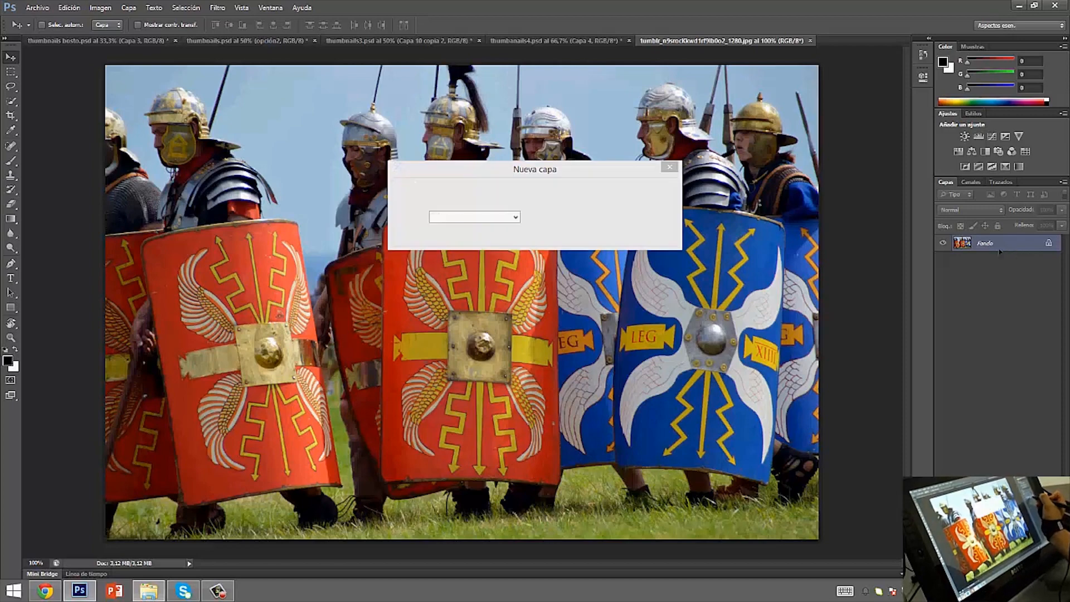
pyautogui.press('Return')
pyautogui.moveTo(627, 298); pyautogui.dragTo(629, 215)
pyautogui.press('Return')
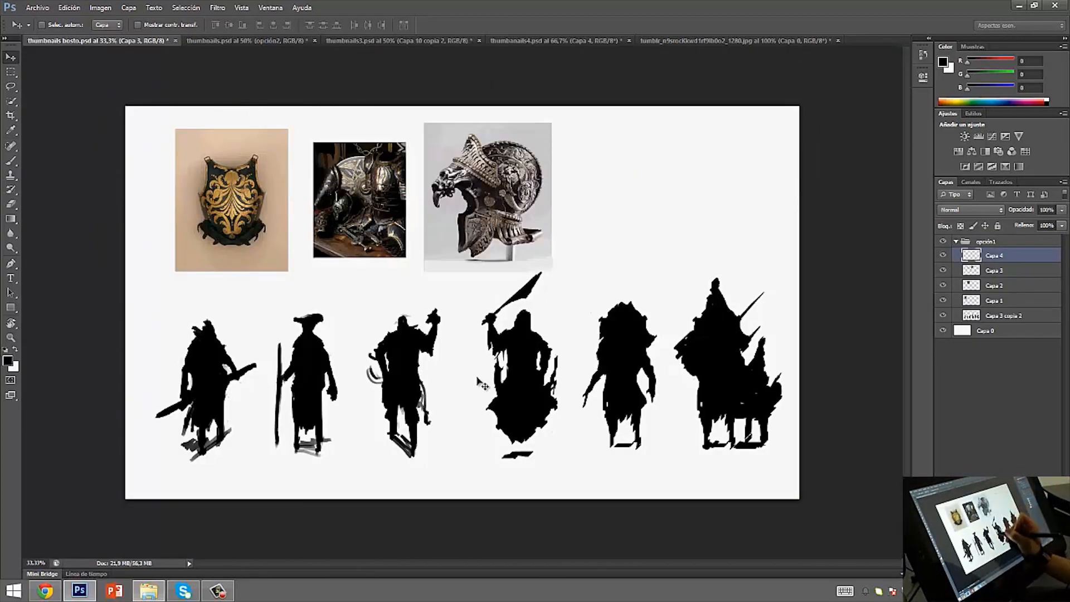
pyautogui.moveTo(695, 252); pyautogui.dragTo(740, 245)
# Close the Roman soldiers photo's own document without saving changes
pyautogui.click(752, 42)
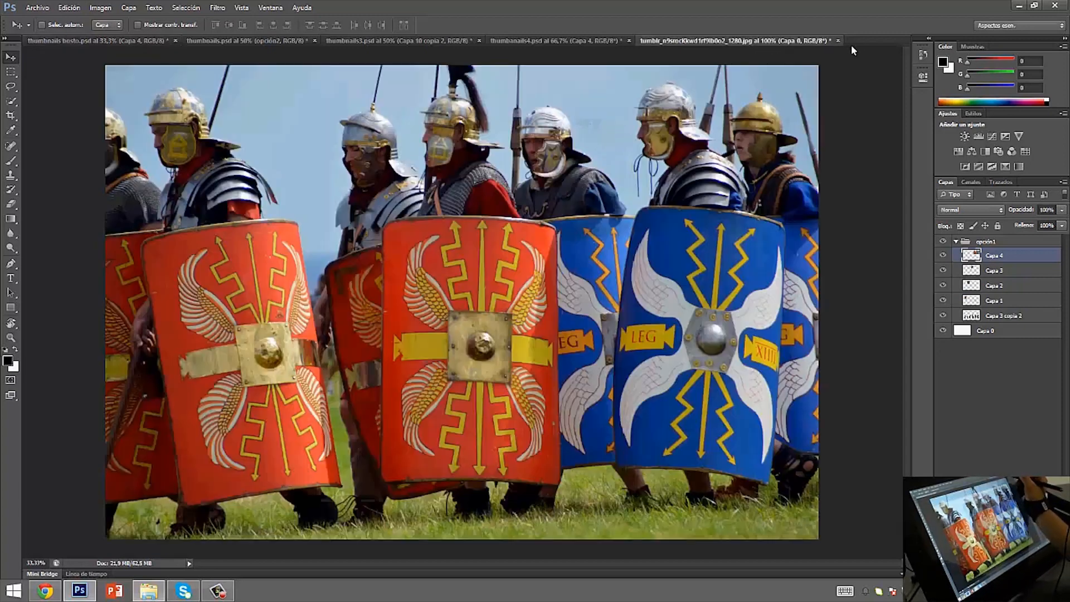
pyautogui.click(838, 41)
pyautogui.click(579, 224)
# Open the close-up photo of the yellow larva from the Animales folder inside Referencias
pyautogui.click(38, 8)
pyautogui.click(45, 31)
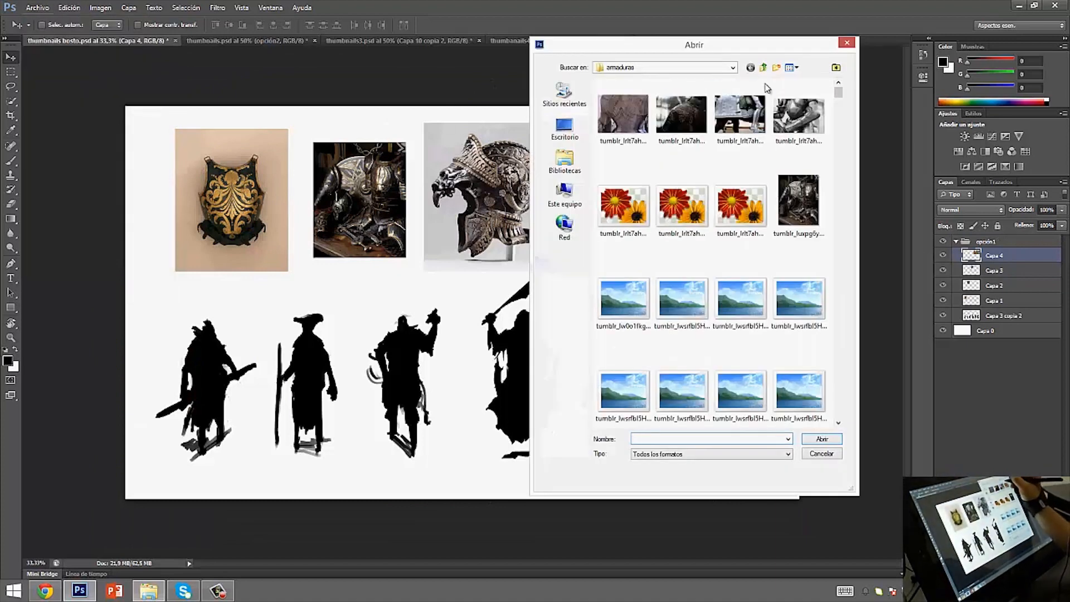
pyautogui.click(764, 67)
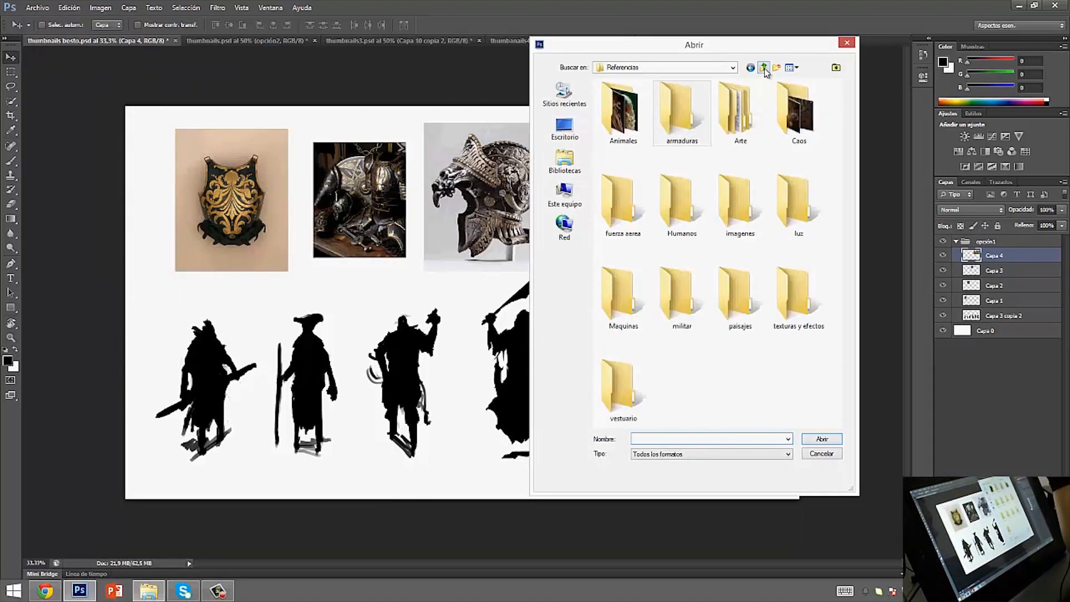
pyautogui.click(627, 124)
pyautogui.doubleClick(630, 121)
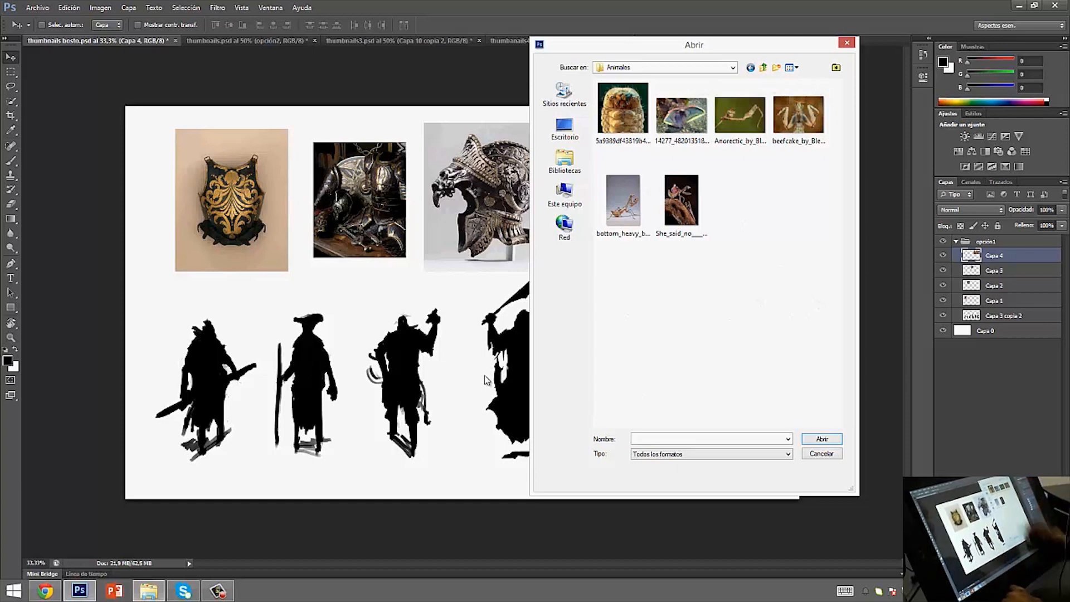
pyautogui.click(623, 111)
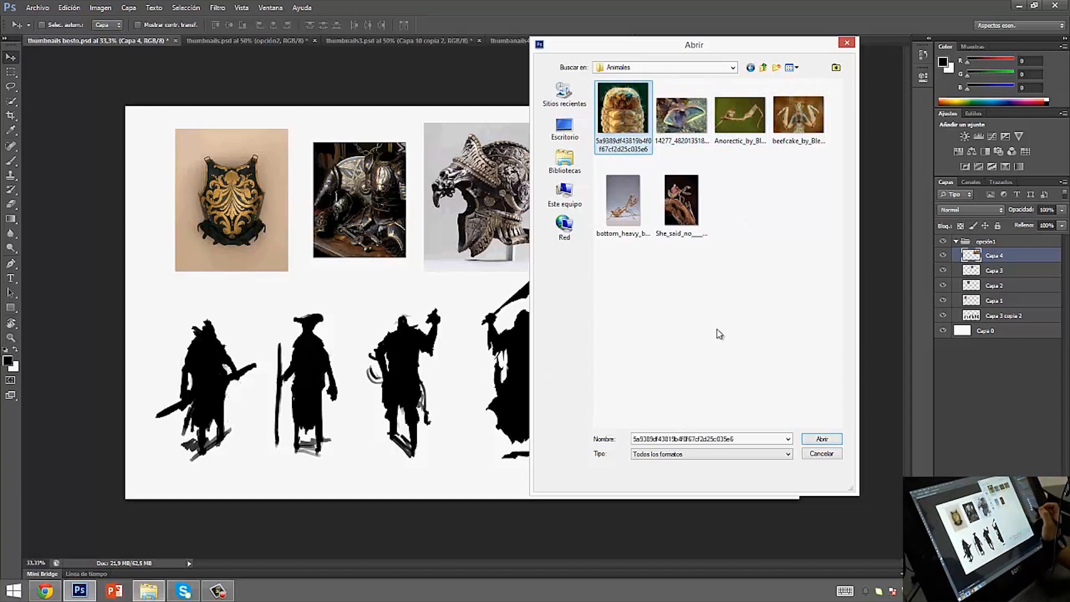
pyautogui.click(822, 440)
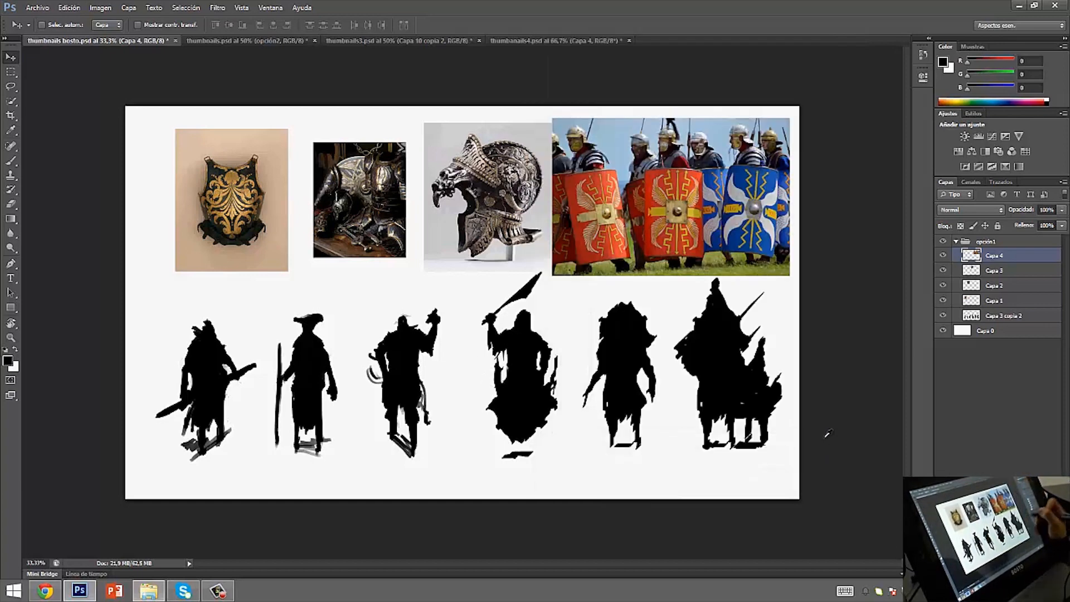
pyautogui.press('Return')
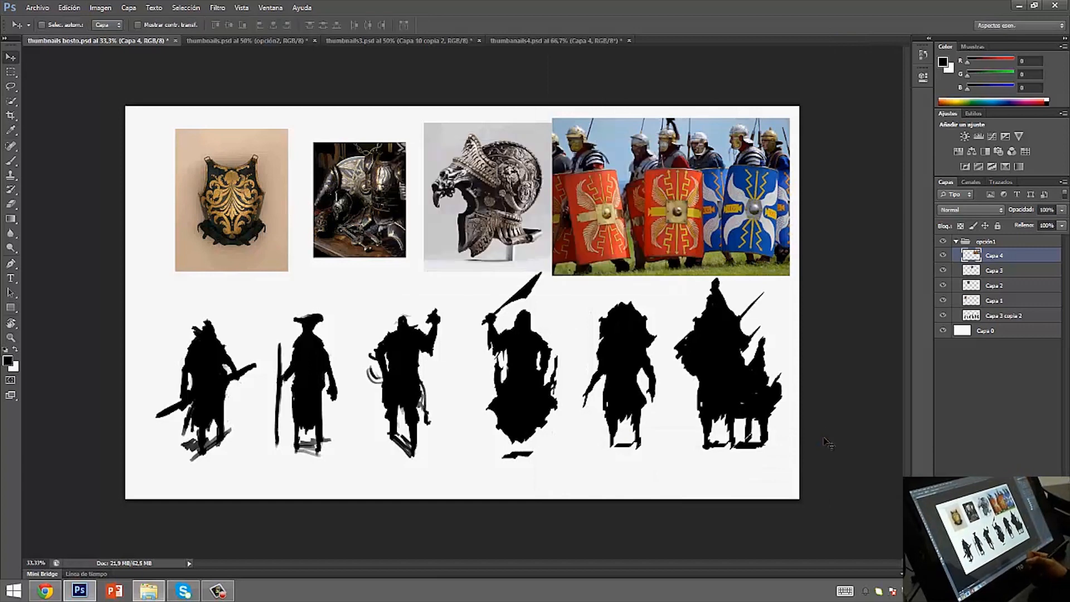
# Convert the larva photo's background into a normal layer and copy it into thumbnails besto.psd, just below the second armour photo
pyautogui.doubleClick(1010, 248)
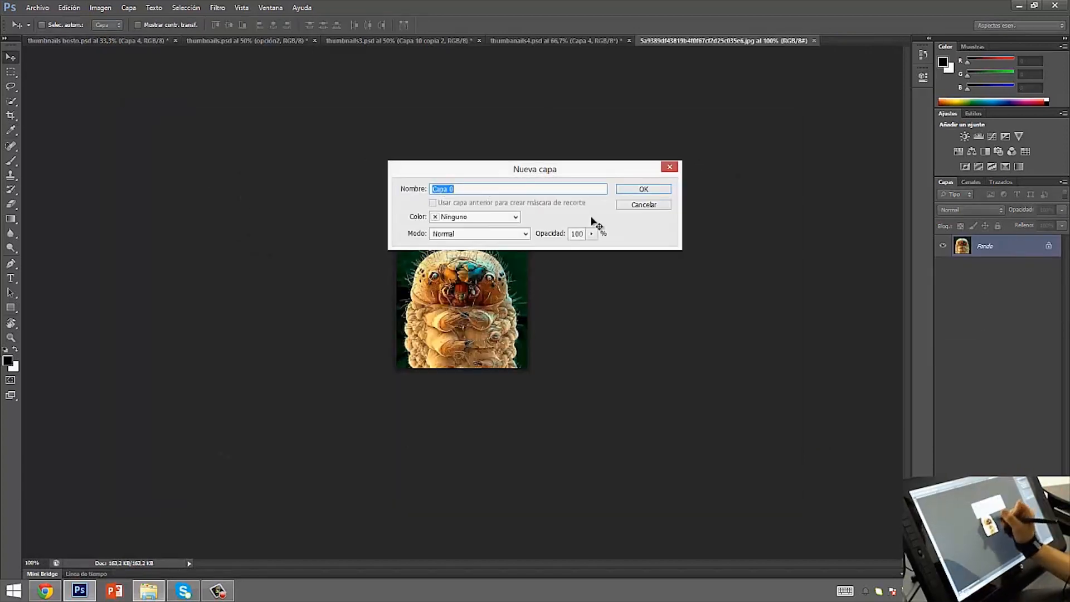
pyautogui.press('Return')
pyautogui.moveTo(463, 301); pyautogui.dragTo(388, 301)
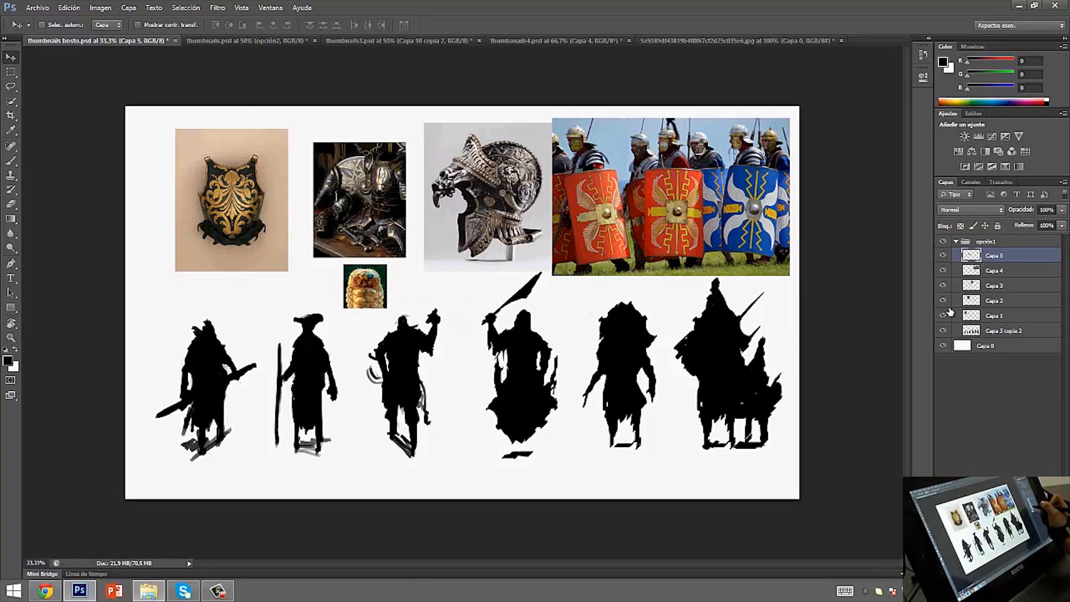
# Hide the reference layers Capa 2 to Capa 5, leaving only the breastplate photo on Capa 1 visible, and select Capa 1
pyautogui.moveTo(943, 316); pyautogui.dragTo(933, 261)
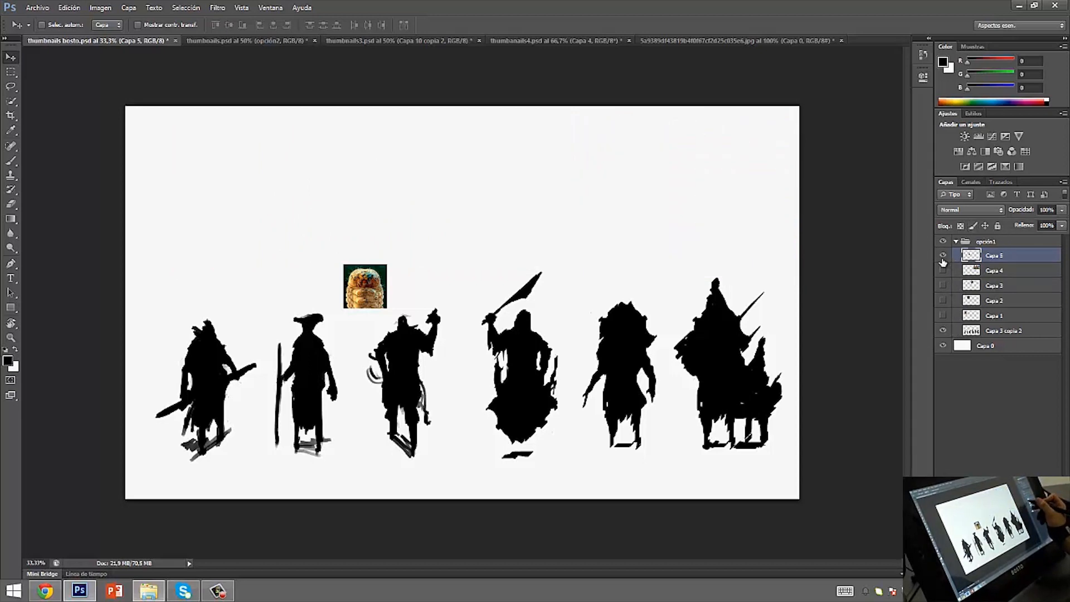
pyautogui.click(943, 255)
pyautogui.click(943, 315)
pyautogui.click(990, 316)
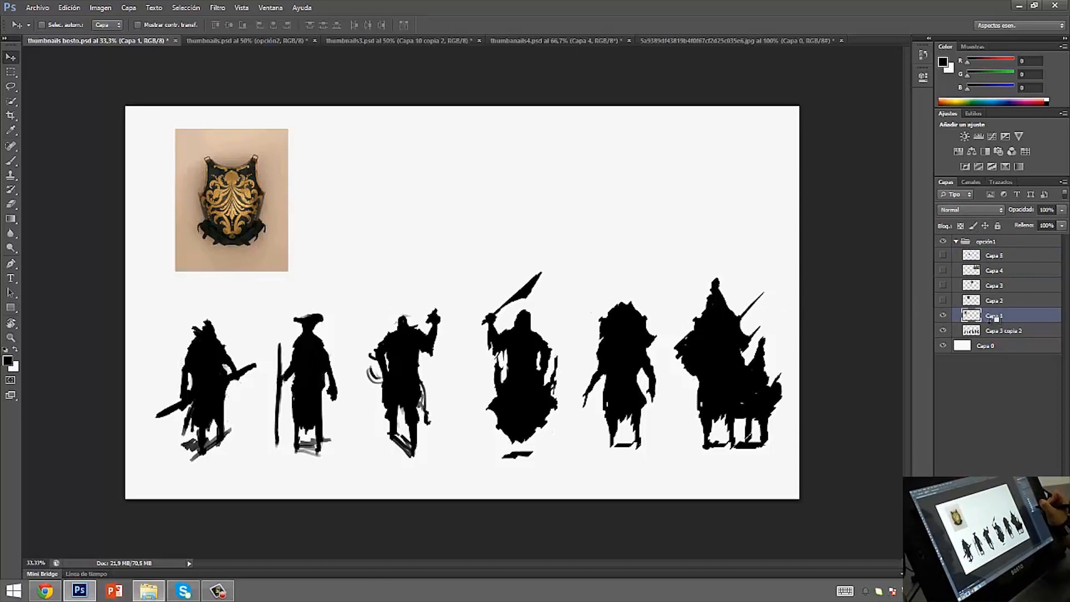
pyautogui.press('alt')
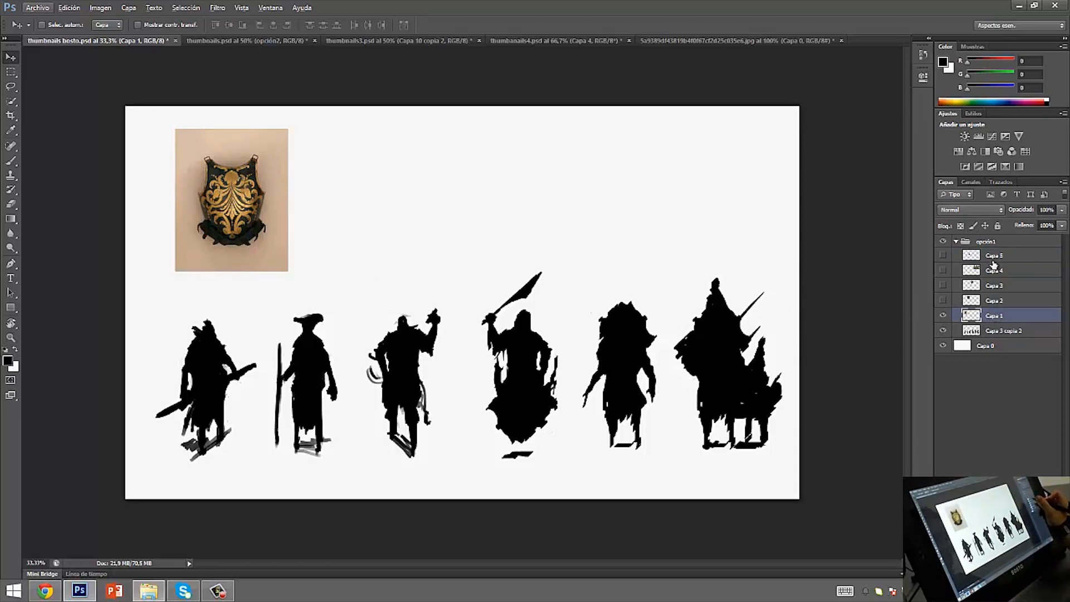
# Rename the silhouettes layer Capa 3 copia 2 as "siluetas"
pyautogui.click(955, 335)
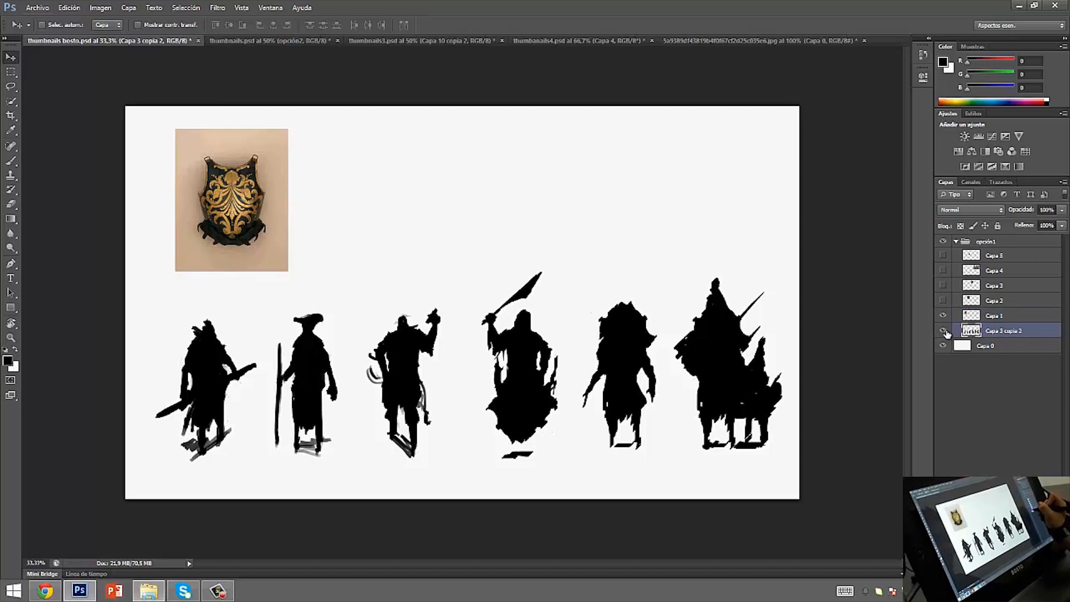
pyautogui.doubleClick(1002, 332)
pyautogui.press('BackSpace')
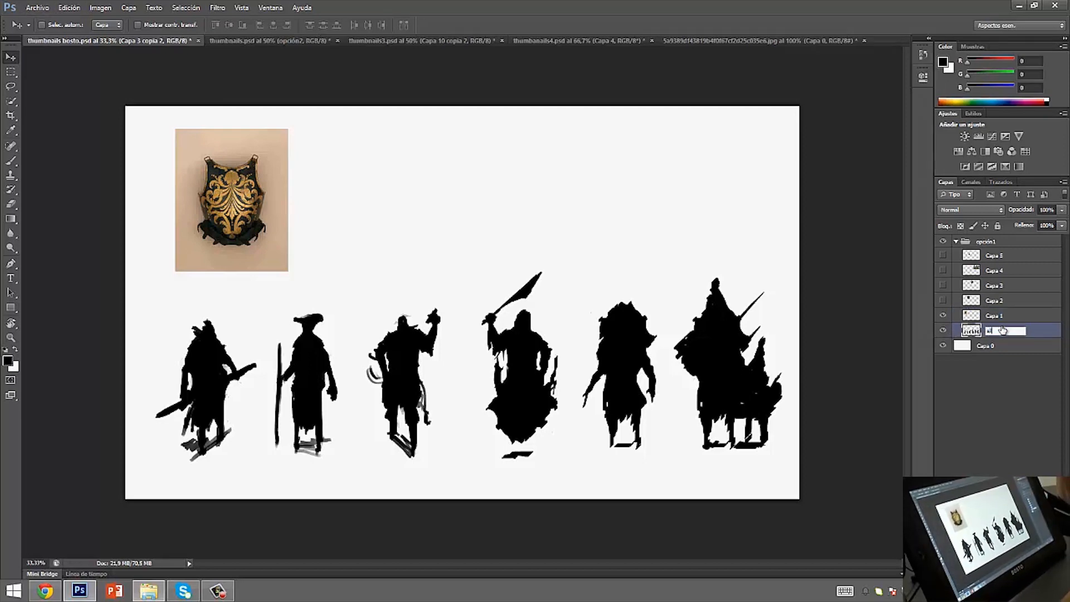
pyautogui.write('siluetas')
pyautogui.press('Return')
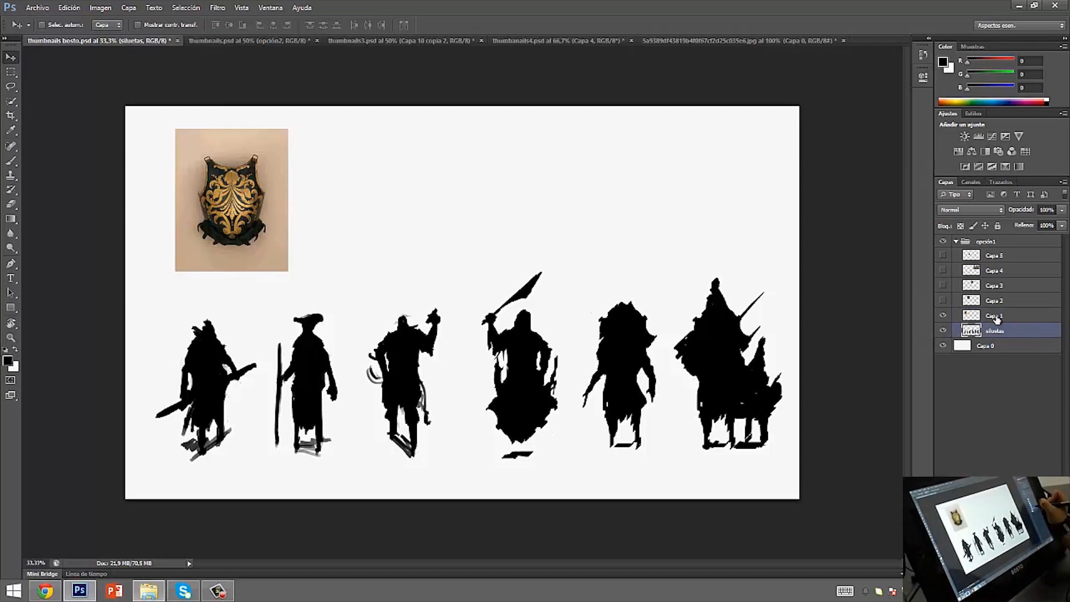
# Try clipping the breastplate layer Capa 1 to the siluetas layer and release the clipping mask again
pyautogui.click(997, 317)
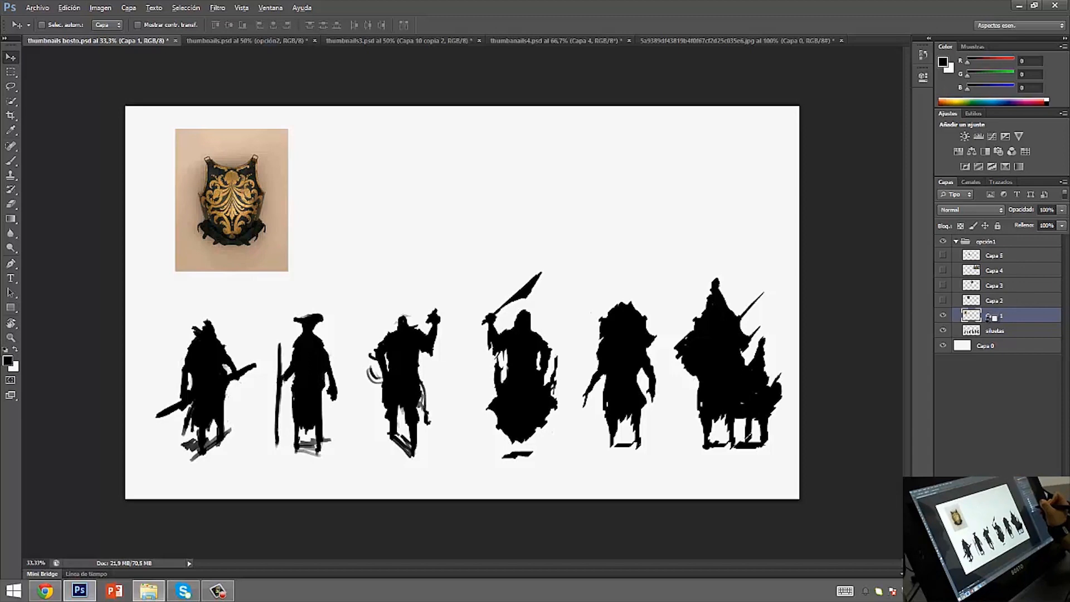
pyautogui.keyDown('alt'); pyautogui.click(992, 317); pyautogui.keyUp('alt')
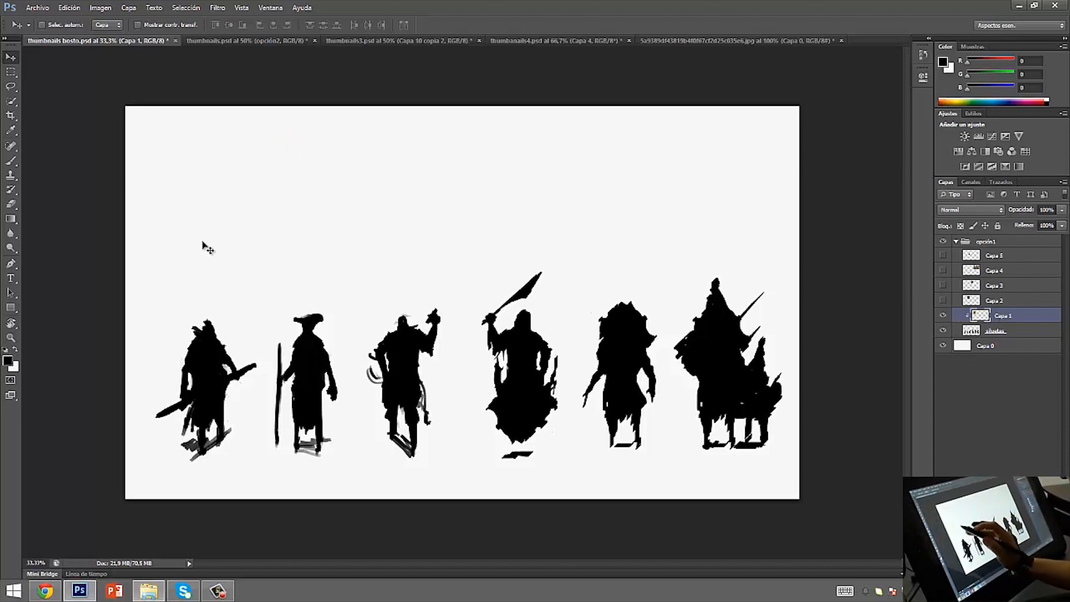
pyautogui.hotkey('alt', 'space')
pyautogui.click(995, 317)
pyautogui.hotkey('alt', '[')
pyautogui.keyDown('alt'); pyautogui.click(1001, 317); pyautogui.keyUp('alt')
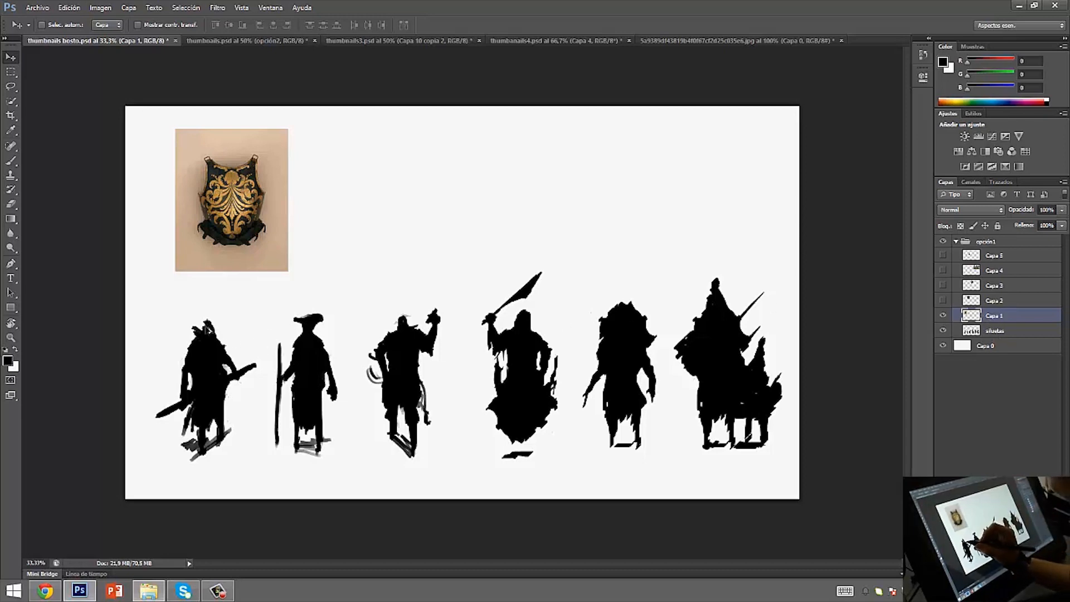
# Clip the breastplate layer Capa 1 to the siluetas layer and position the breastplate over the first figure's torso
pyautogui.moveTo(277, 230); pyautogui.dragTo(298, 306)
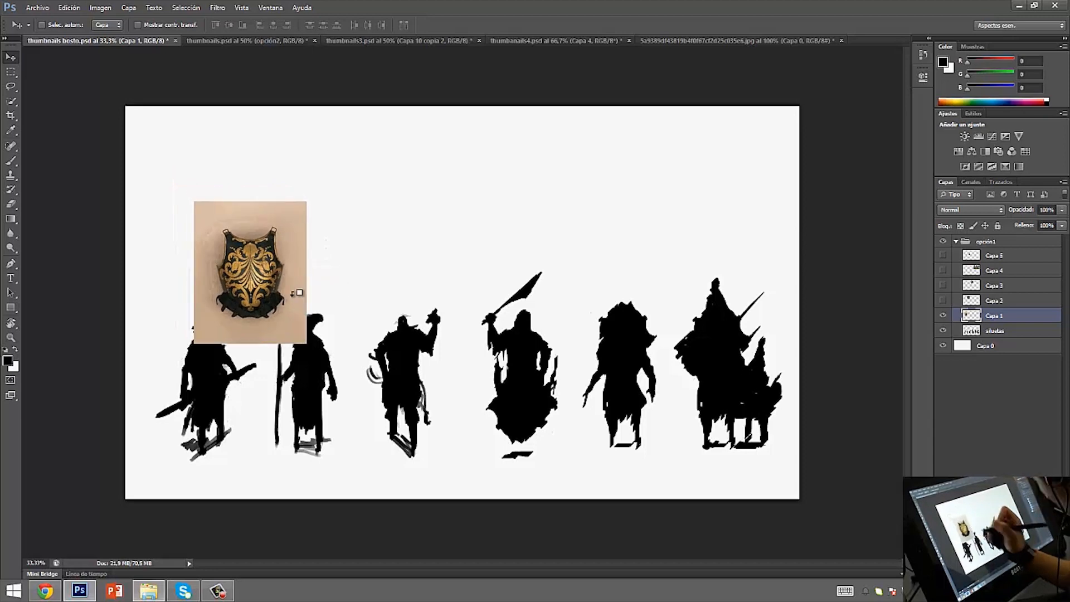
pyautogui.keyDown('alt'); pyautogui.click(1004, 324); pyautogui.keyUp('alt')
pyautogui.moveTo(213, 337); pyautogui.dragTo(165, 413)
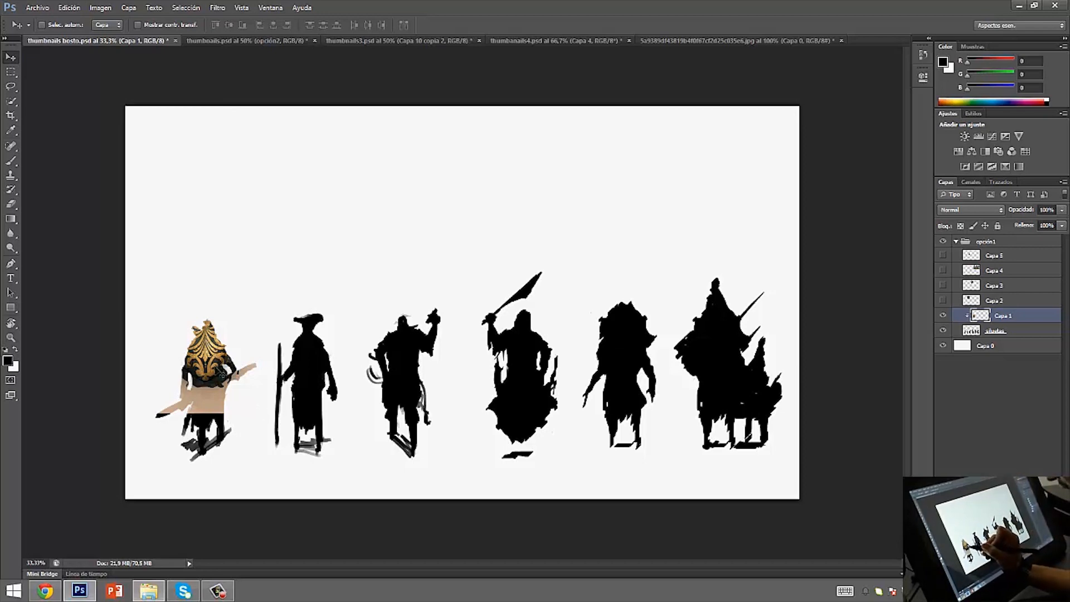
pyautogui.moveTo(226, 373); pyautogui.dragTo(220, 415)
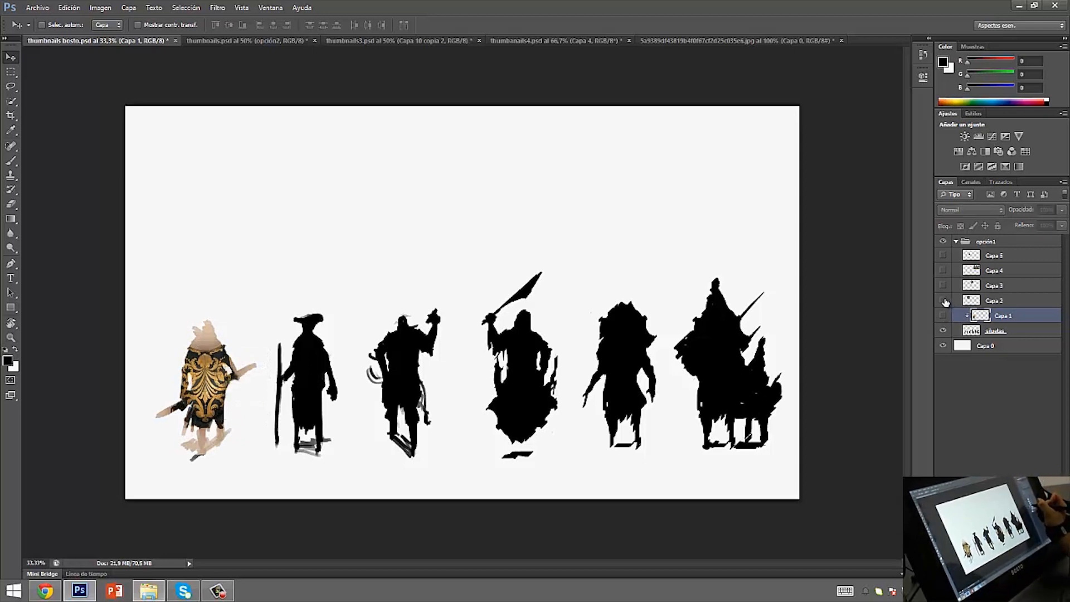
# Swap the visible Capa 1 for the Capa 2 armour photo, move it over the third figure, and clip it directly above siluetas
pyautogui.click(942, 316)
pyautogui.click(942, 300)
pyautogui.click(1007, 299)
pyautogui.moveTo(399, 184); pyautogui.dragTo(440, 340)
pyautogui.moveTo(1007, 304); pyautogui.dragTo(1011, 316)
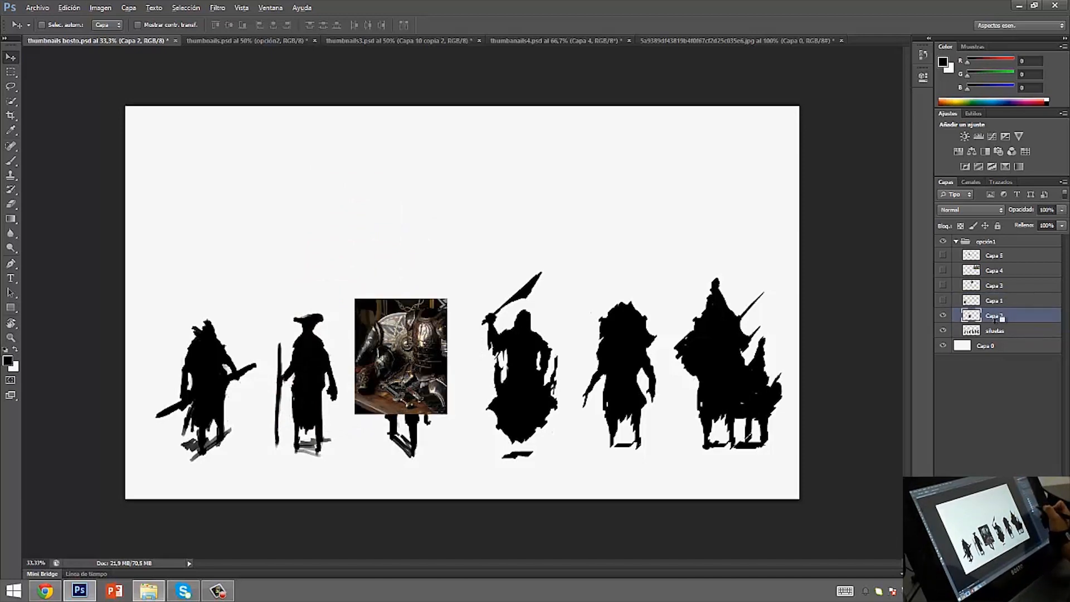
pyautogui.keyDown('alt'); pyautogui.click(995, 323); pyautogui.keyUp('alt')
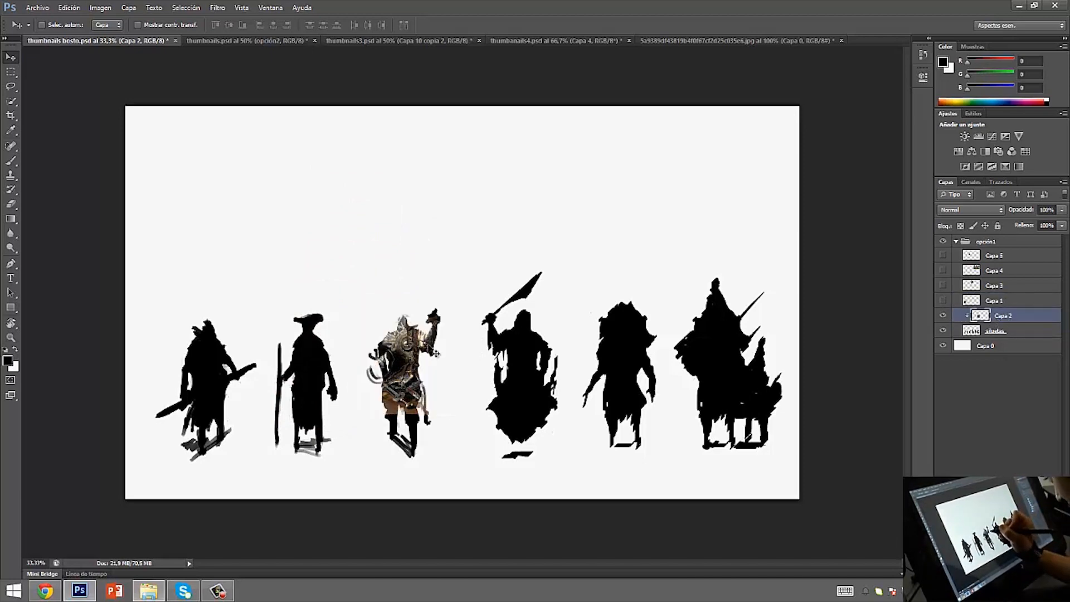
# Reposition the clipped armour photo on Capa 2 so its breastplate and shoulder plates fit the third figure's upper body
pyautogui.moveTo(412, 351)
pyautogui.mouseDown()
pyautogui.moveTo(402, 332)
pyautogui.moveTo(422, 335)
pyautogui.mouseUp()
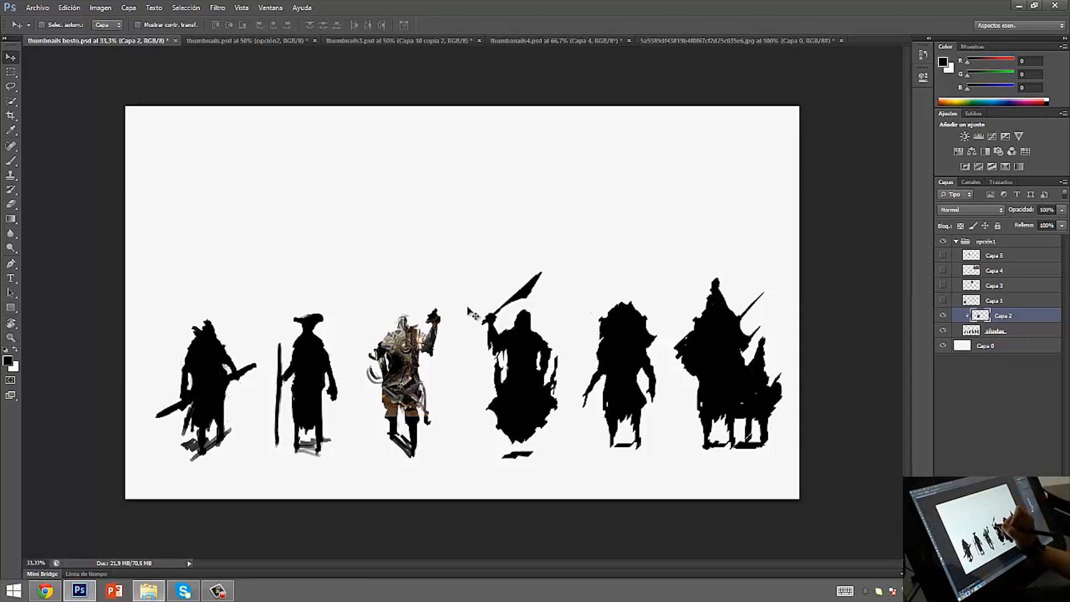
pyautogui.moveTo(431, 310); pyautogui.dragTo(429, 306)
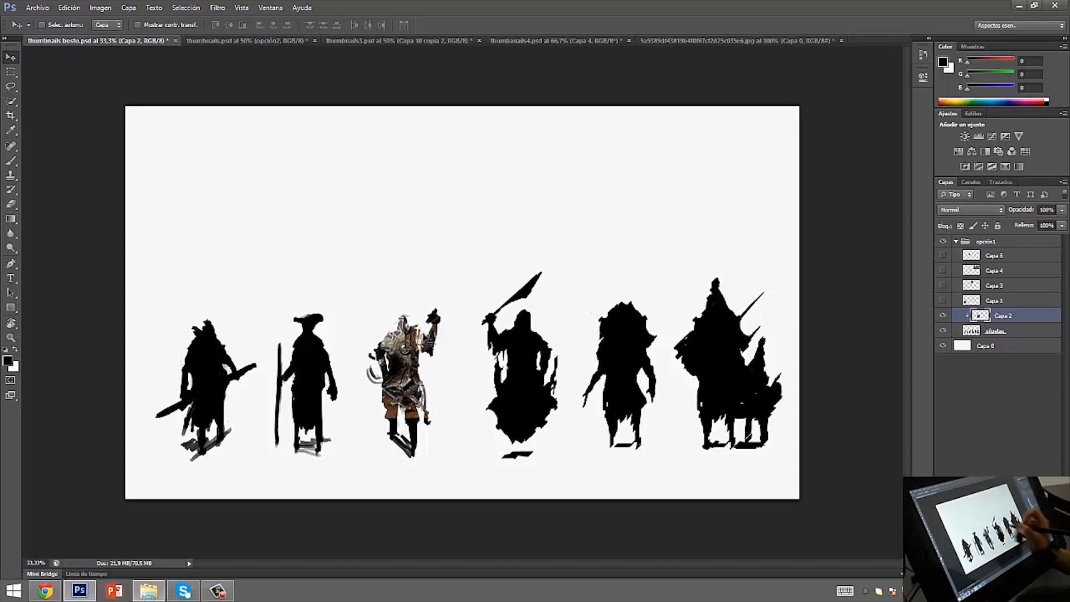
pyautogui.keyDown('ctrl'); pyautogui.click(425, 361); pyautogui.keyUp('ctrl')
pyautogui.moveTo(517, 439); pyautogui.dragTo(581, 410)
pyautogui.hotkey('ctrl', 't')
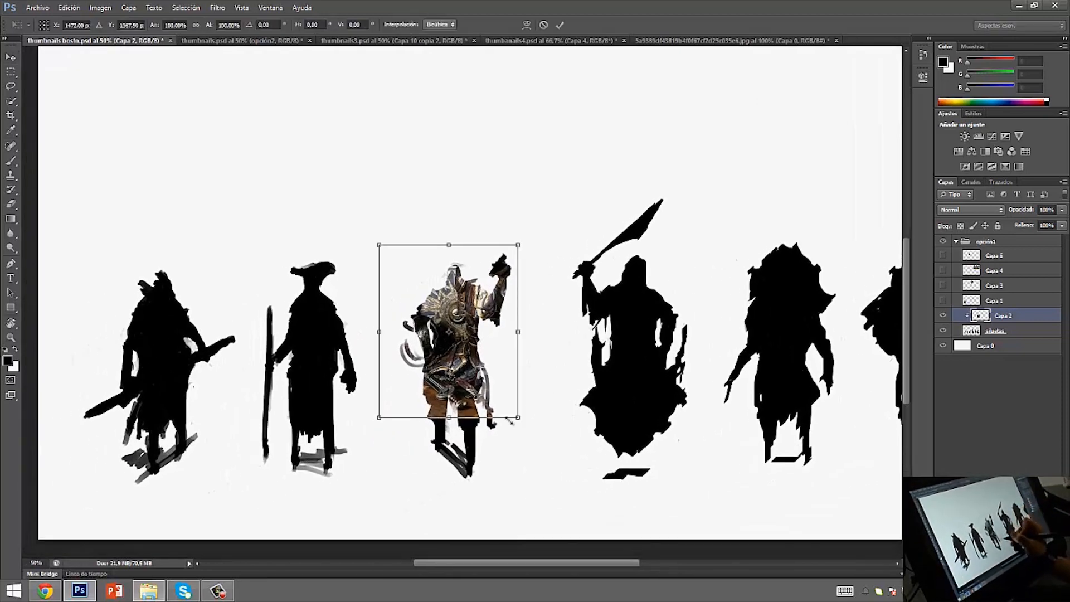
pyautogui.press('Return')
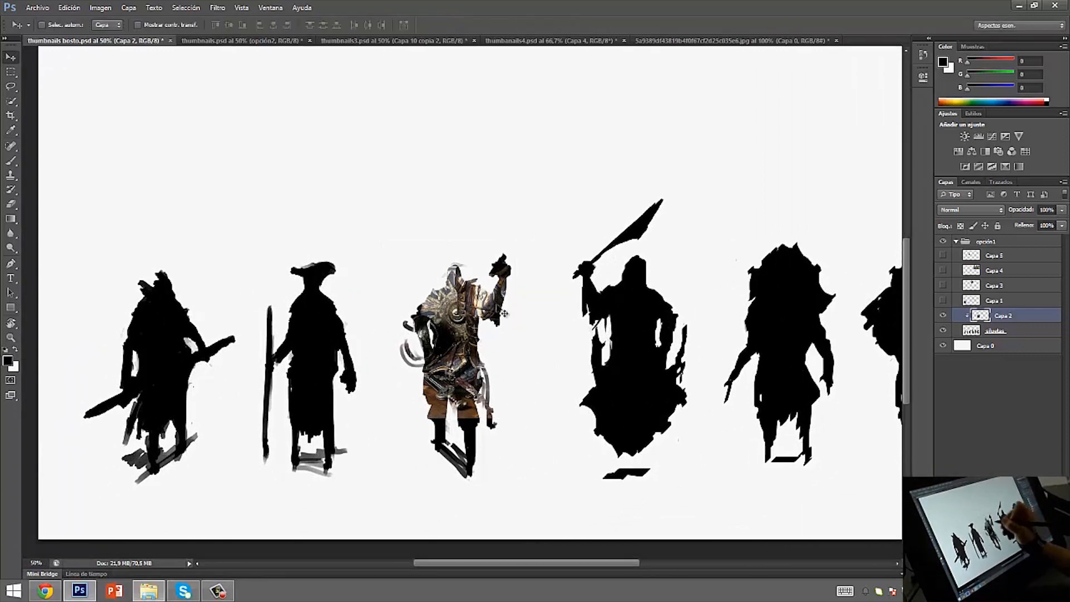
pyautogui.moveTo(493, 309); pyautogui.dragTo(482, 278)
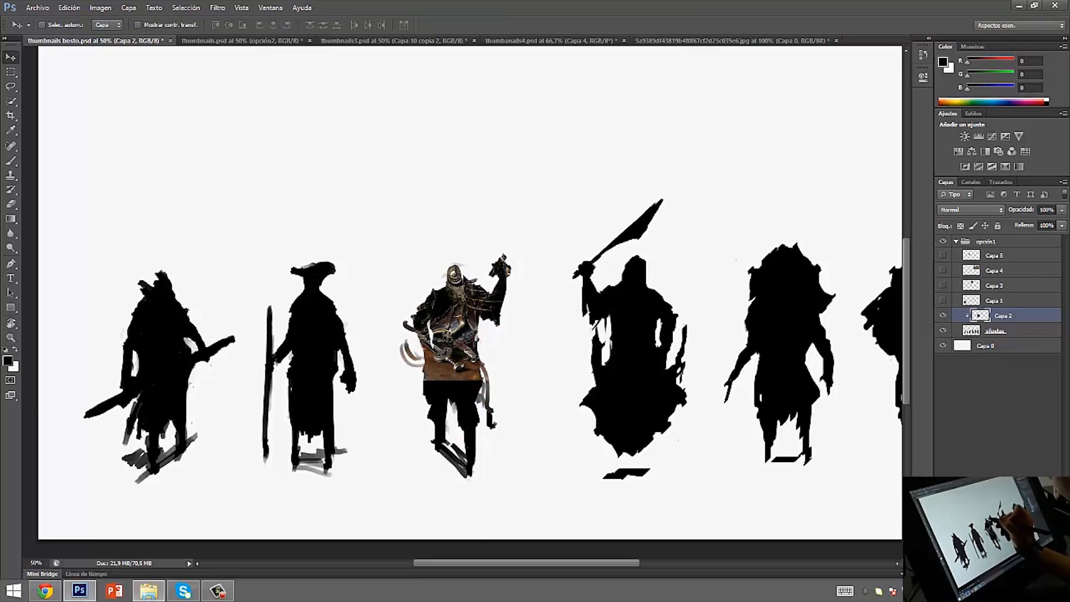
pyautogui.moveTo(480, 301)
pyautogui.mouseDown()
pyautogui.moveTo(488, 342)
pyautogui.moveTo(474, 296)
pyautogui.mouseUp()
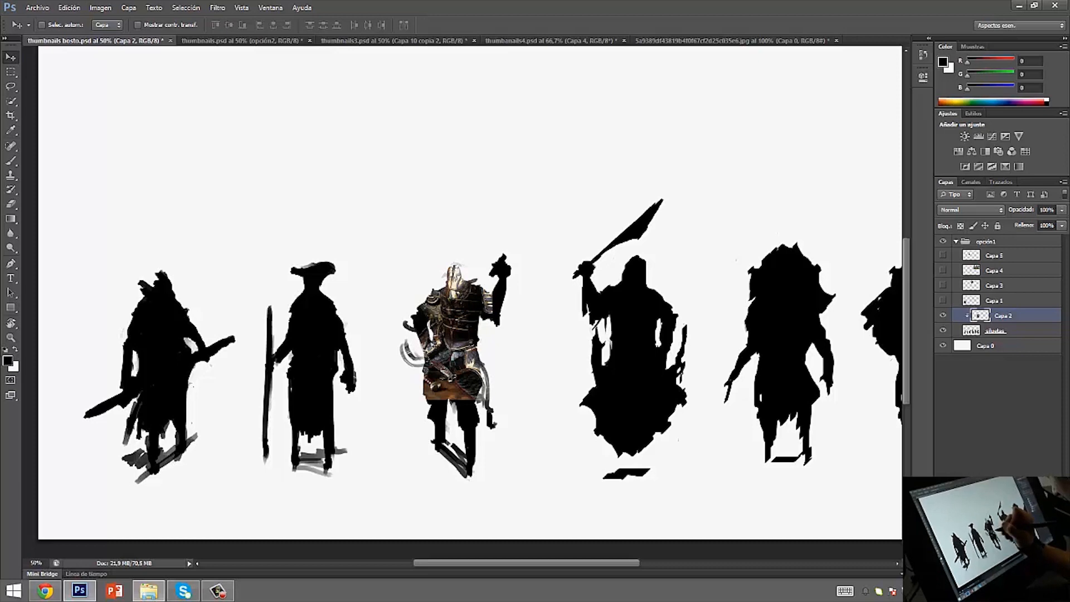
# Duplicate the clipped armour layer Capa 2 down over the third figure's legs and flip the copy horizontally
pyautogui.moveTo(461, 333); pyautogui.dragTo(473, 399)
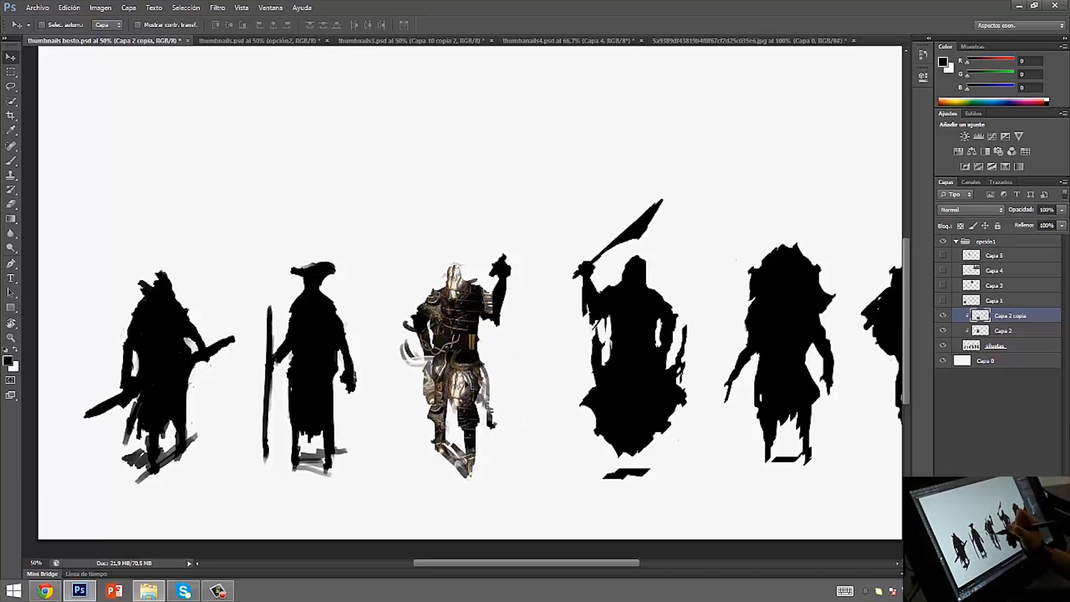
pyautogui.hotkey('ctrl', 't')
pyautogui.rightClick(463, 361)
pyautogui.click(541, 510)
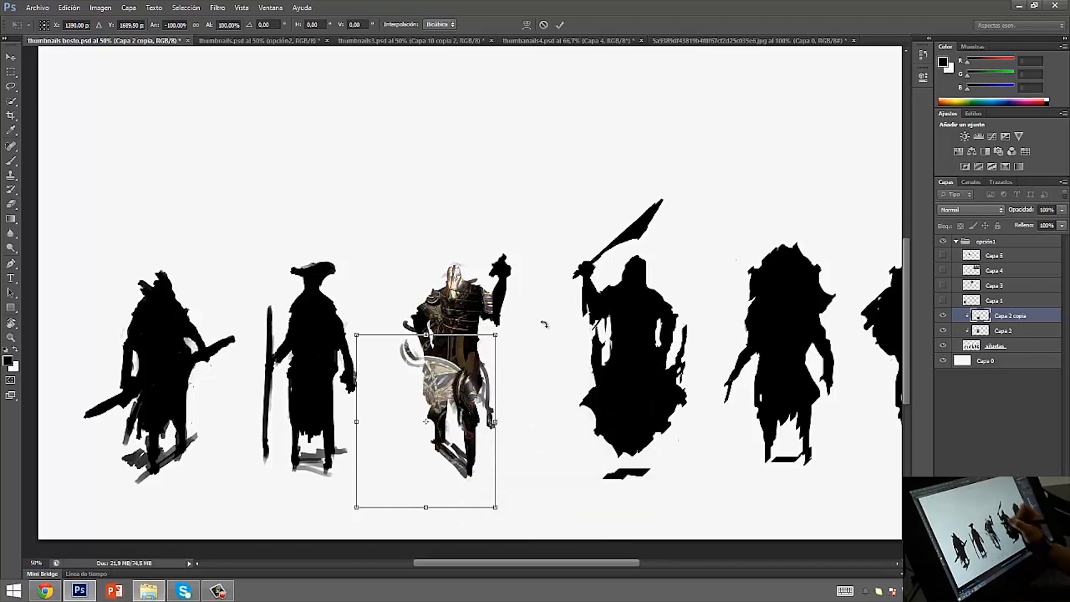
# Rotate and shift the duplicated armour piece until its plates cover the third figure's waist and legs
pyautogui.moveTo(509, 327); pyautogui.dragTo(479, 507)
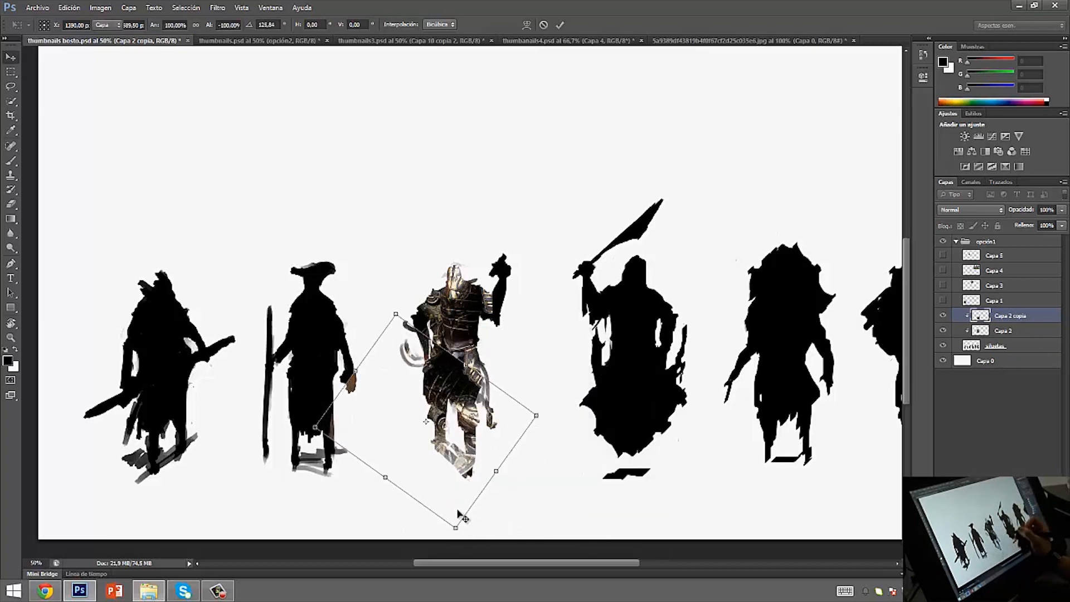
pyautogui.press('Return')
pyautogui.hotkey('ctrl', 't')
pyautogui.moveTo(481, 422); pyautogui.dragTo(490, 379)
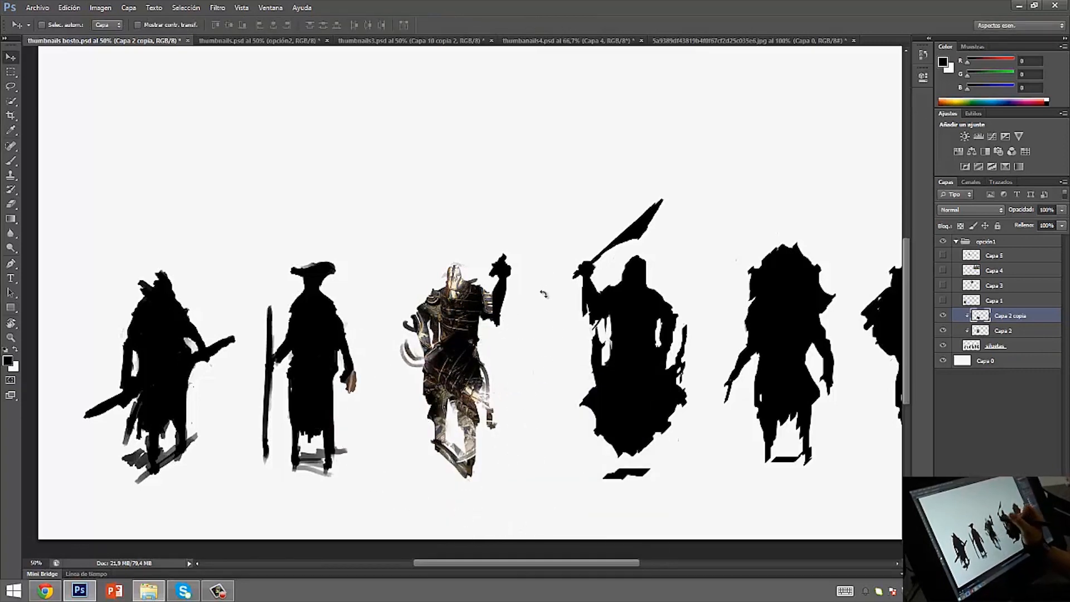
pyautogui.moveTo(563, 280); pyautogui.dragTo(568, 434)
pyautogui.press('Escape')
# Erase the hard upper edge of Capa 2 copia with a soft round eraser at 0% hardness, blending it into the third figure's breastplate
pyautogui.press('e')
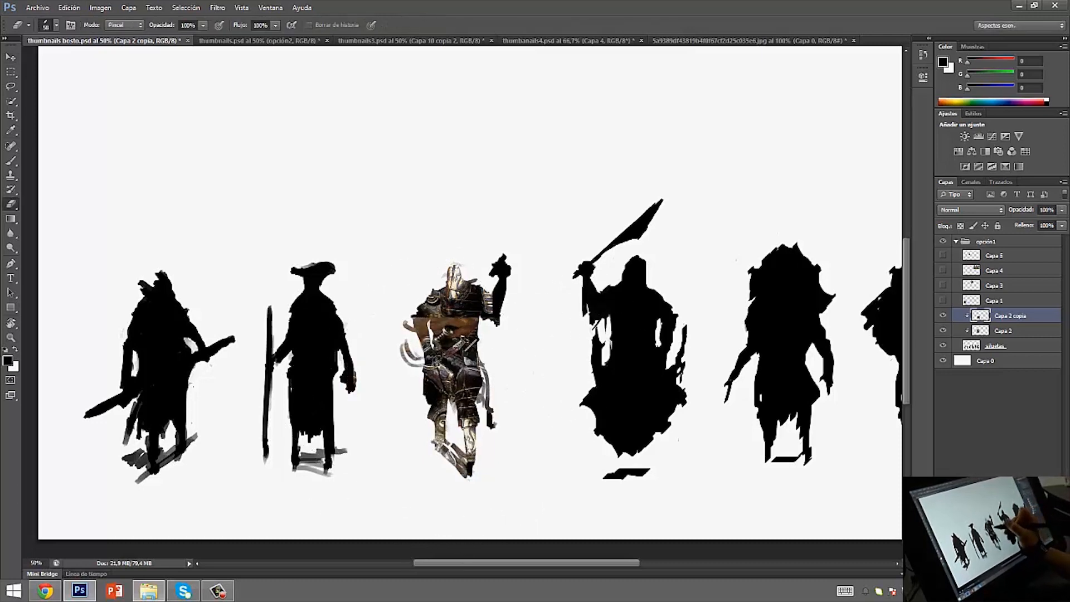
pyautogui.rightClick(457, 329)
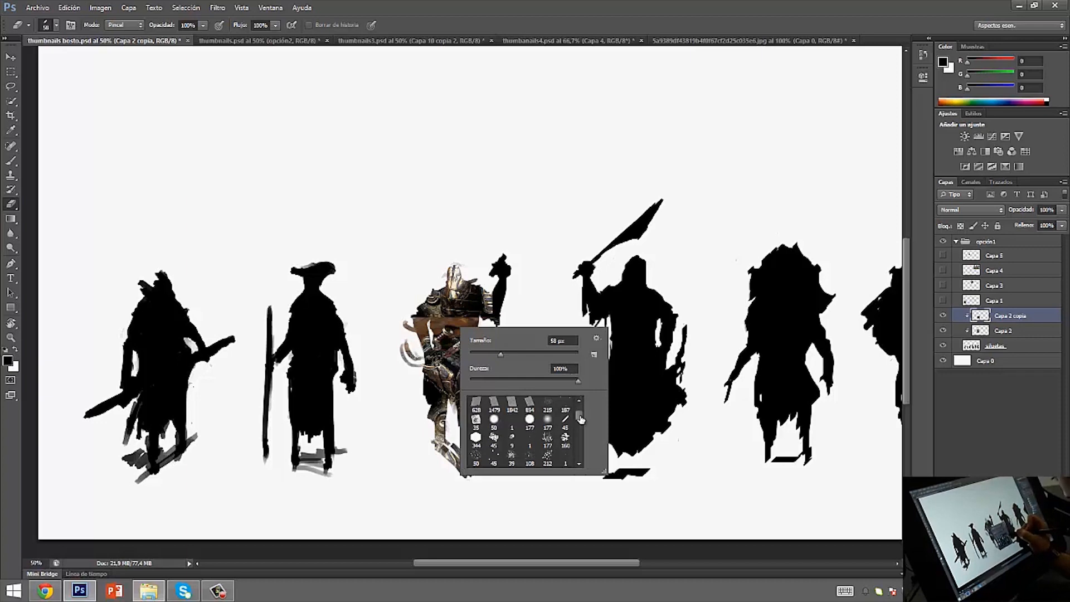
pyautogui.moveTo(580, 417); pyautogui.dragTo(580, 402)
pyautogui.click(494, 403)
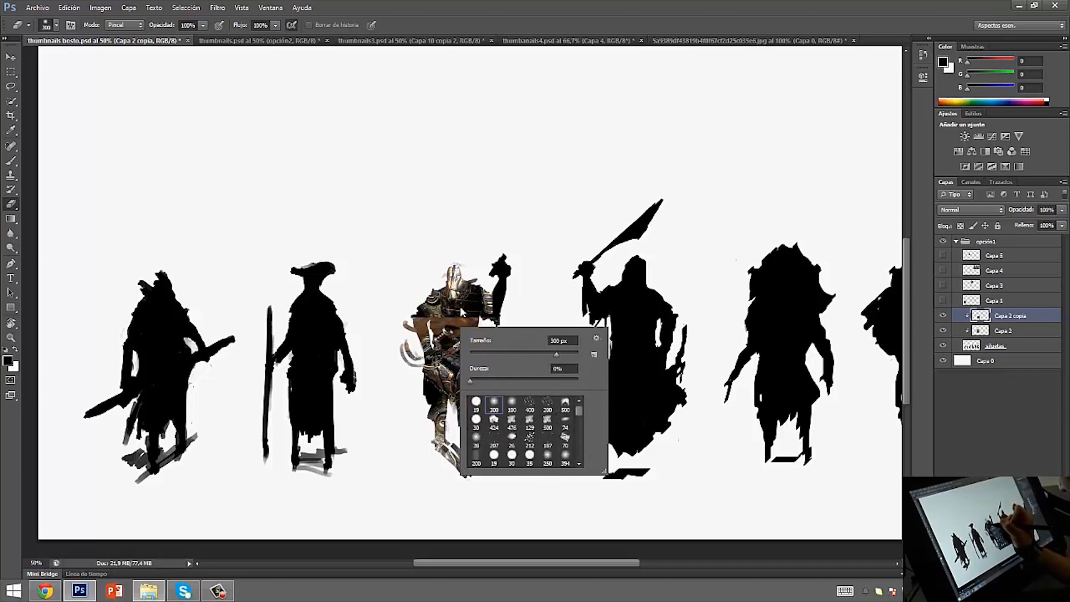
pyautogui.moveTo(557, 354); pyautogui.dragTo(536, 354)
pyautogui.moveTo(446, 326)
pyautogui.mouseDown()
pyautogui.moveTo(402, 341)
pyautogui.moveTo(427, 370)
pyautogui.moveTo(459, 315)
pyautogui.moveTo(507, 341)
pyautogui.moveTo(491, 372)
pyautogui.moveTo(463, 354)
pyautogui.mouseUp()
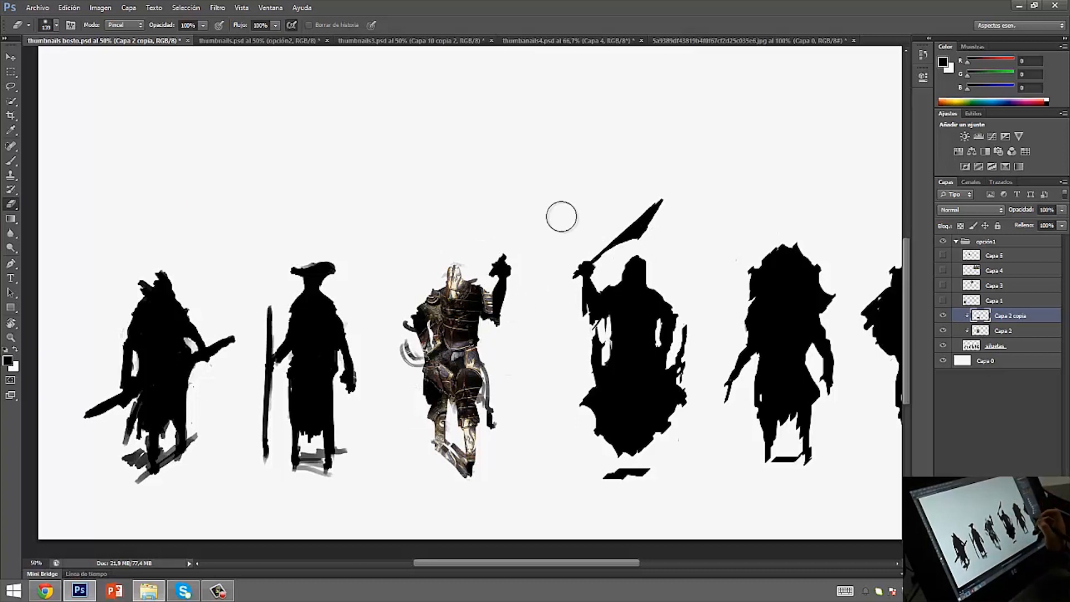
# Duplicate armour pieces over the third figure's raised arm and its lowered arm, rotating and blending them to follow the limbs
pyautogui.moveTo(555, 240); pyautogui.dragTo(549, 291)
pyautogui.hotkey('ctrl', 't')
pyautogui.moveTo(580, 183); pyautogui.dragTo(455, 309)
pyautogui.press('Return')
pyautogui.press('e')
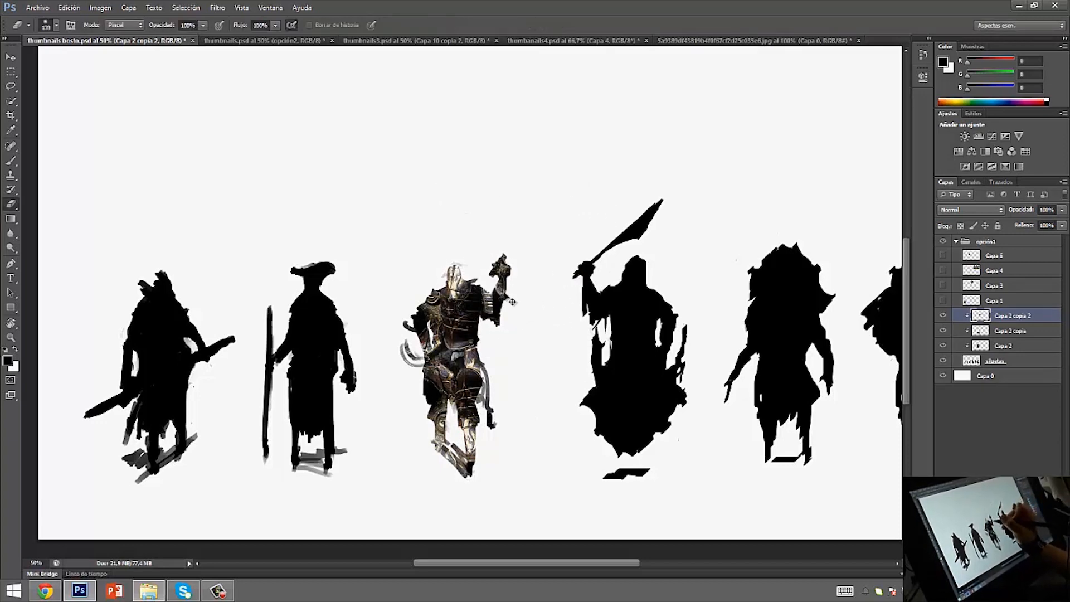
pyautogui.moveTo(524, 302)
pyautogui.mouseDown()
pyautogui.moveTo(505, 311)
pyautogui.moveTo(551, 310)
pyautogui.moveTo(541, 298)
pyautogui.mouseUp()
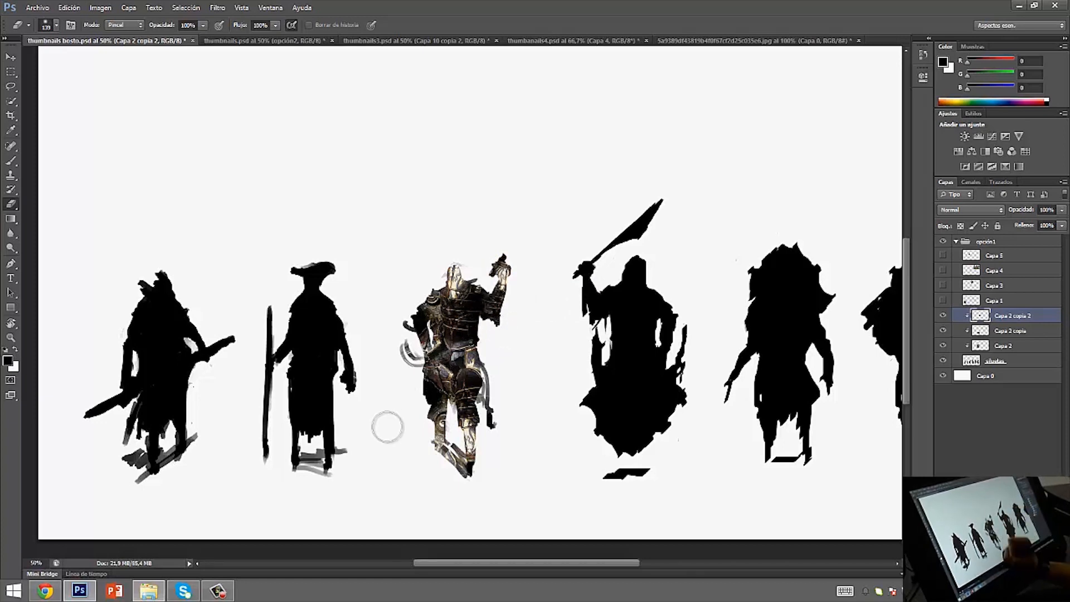
pyautogui.moveTo(474, 321)
pyautogui.mouseDown()
pyautogui.moveTo(420, 323)
pyautogui.moveTo(448, 312)
pyautogui.moveTo(452, 328)
pyautogui.moveTo(422, 389)
pyautogui.mouseUp()
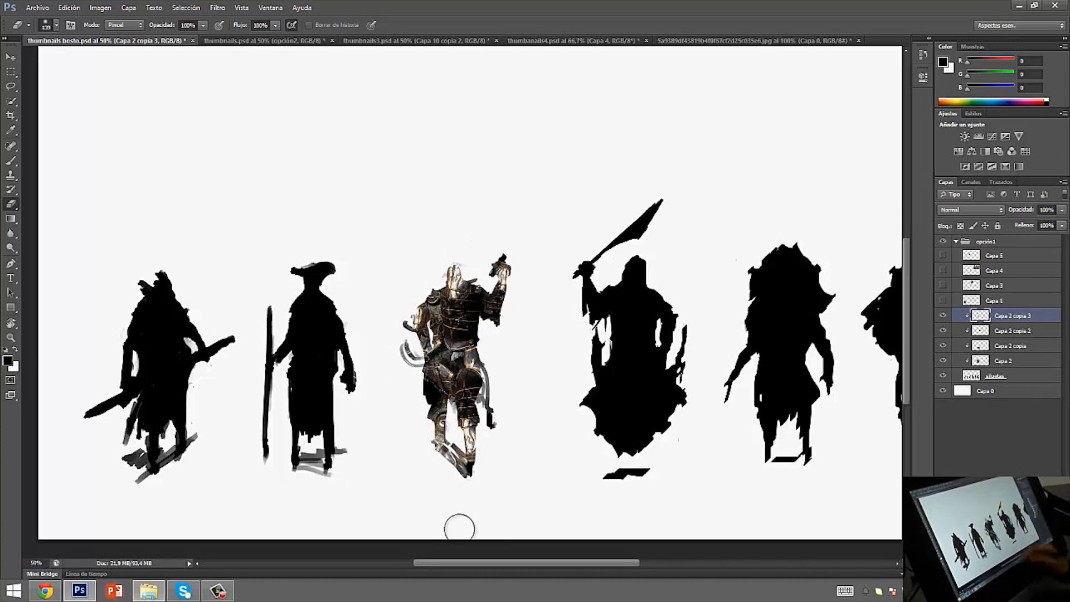
# Duplicate Capa 2 over the fourth figure and place the copy at the top of the clipped armour layers
pyautogui.click(997, 360)
pyautogui.moveTo(485, 388); pyautogui.dragTo(663, 403)
pyautogui.moveTo(994, 362); pyautogui.dragTo(998, 310)
# Merge the third figure's clipped armour layers, from Capa 2 copia 3 down to Capa 2, into one layer
pyautogui.click(1011, 331)
pyautogui.keyDown('shift'); pyautogui.click(1010, 377); pyautogui.keyUp('shift')
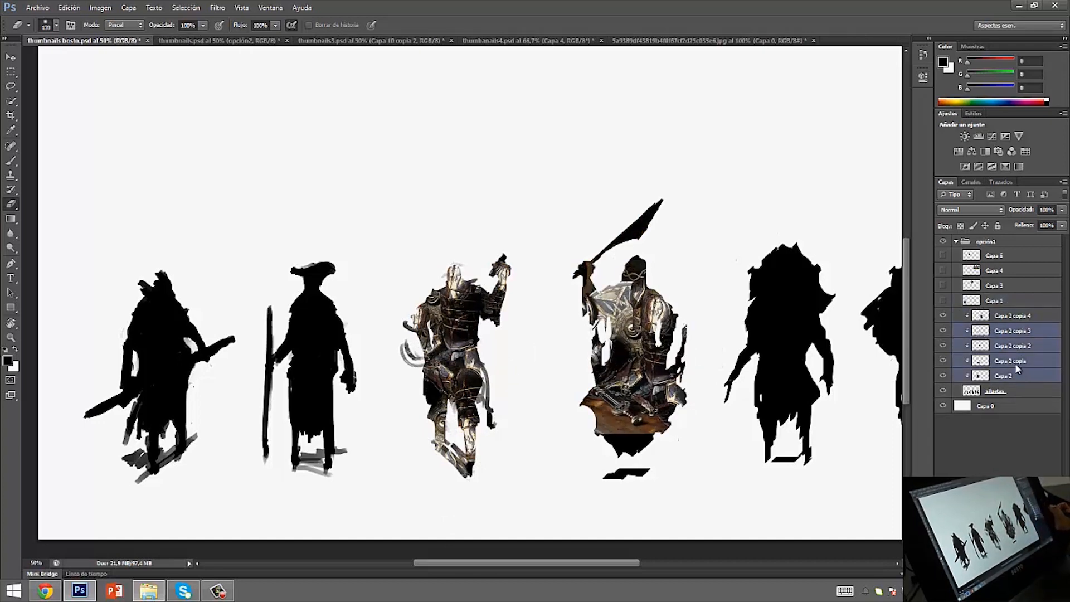
pyautogui.rightClick(1011, 363)
pyautogui.click(884, 446)
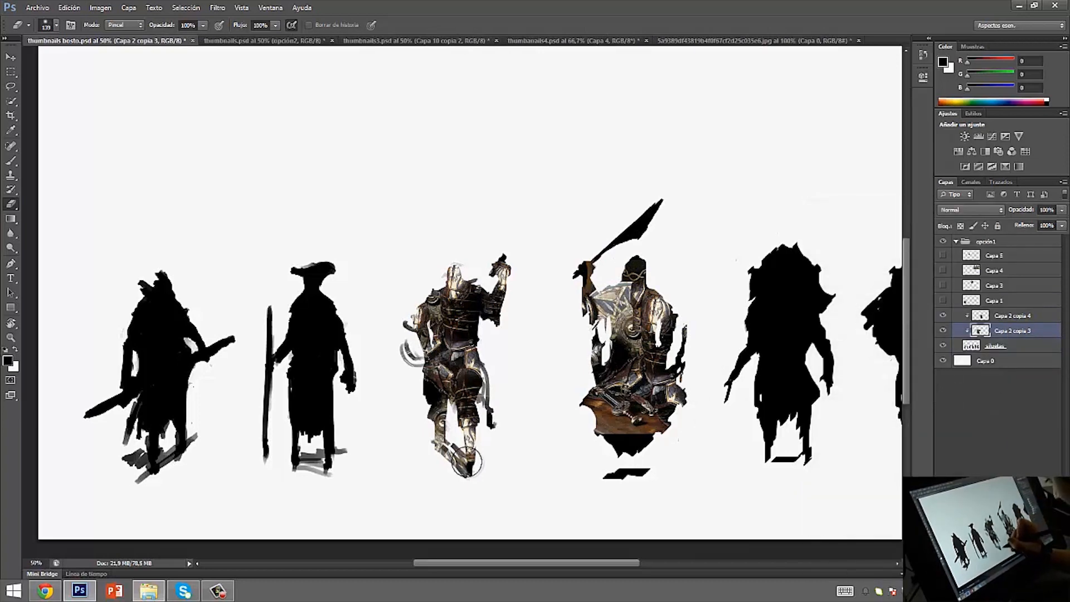
# Reduce the eraser size to 82 px and remove the armour texture from the ground shadow between the third figure's feet
pyautogui.rightClick(502, 435)
pyautogui.moveTo(602, 446); pyautogui.dragTo(551, 449)
pyautogui.click(456, 450)
pyautogui.moveTo(455, 438)
pyautogui.mouseDown()
pyautogui.moveTo(457, 484)
pyautogui.moveTo(445, 472)
pyautogui.mouseUp()
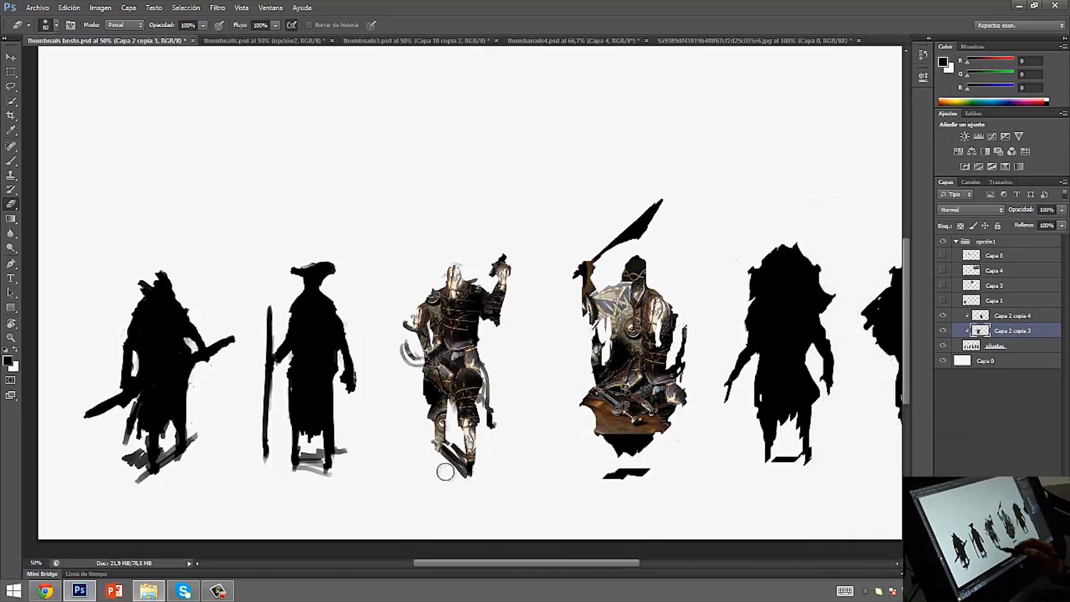
# Move the Capa 2 copia 4 armour from the fourth figure onto the second figure and rotate it about 135°
pyautogui.click(1006, 316)
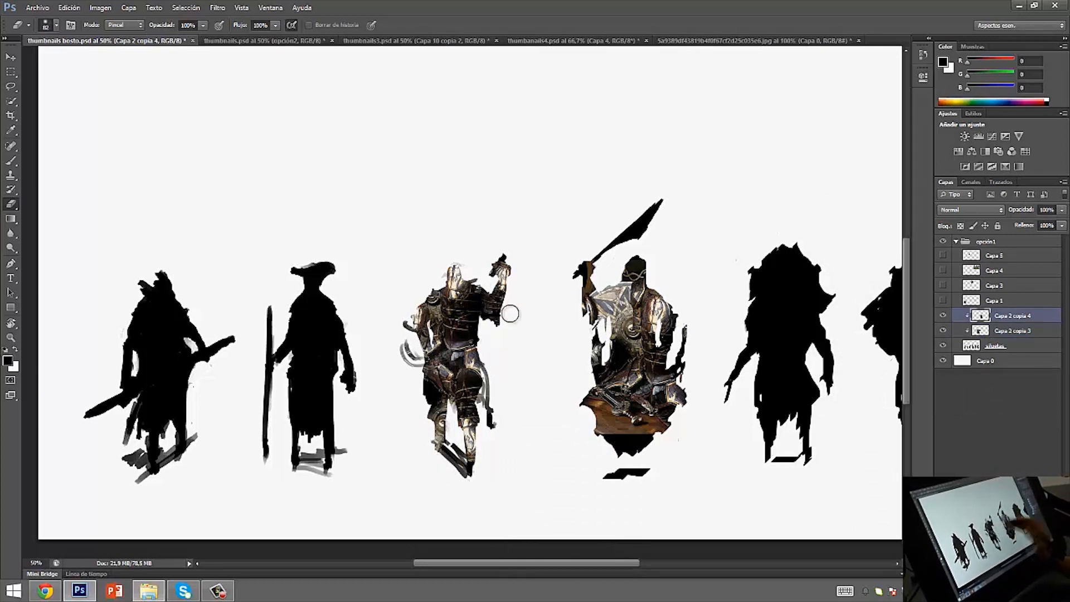
pyautogui.moveTo(558, 327); pyautogui.dragTo(334, 268)
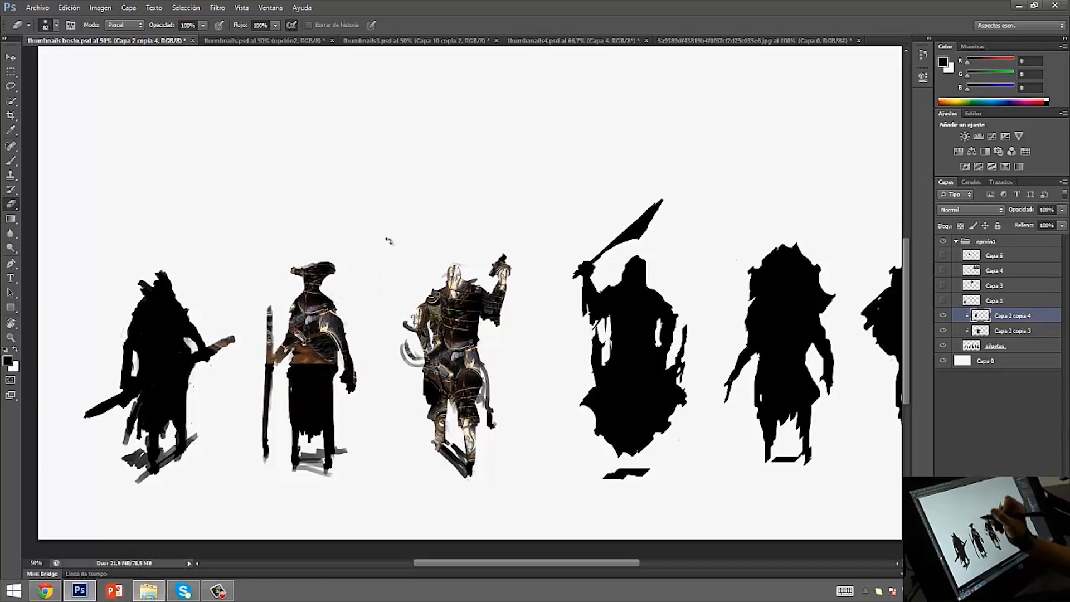
pyautogui.hotkey('ctrl', 't')
pyautogui.moveTo(370, 172); pyautogui.dragTo(288, 422)
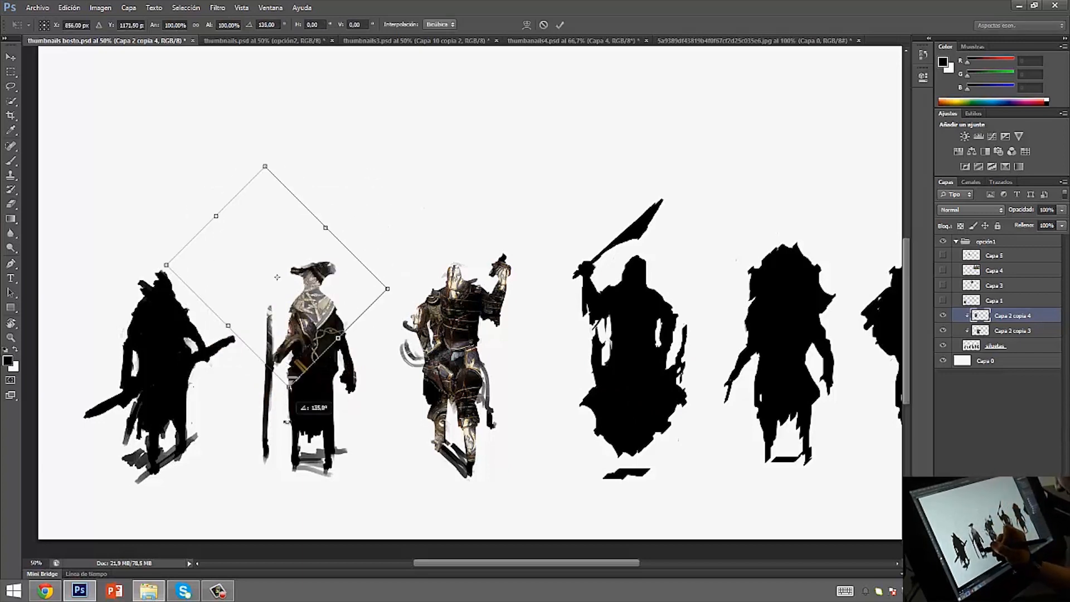
pyautogui.press('Return')
pyautogui.press('e')
# Arrange the armour texture over the second figure so its plates cover the hat, chest and upper waist
pyautogui.moveTo(334, 317)
pyautogui.mouseDown()
pyautogui.moveTo(359, 306)
pyautogui.moveTo(334, 319)
pyautogui.moveTo(343, 309)
pyautogui.mouseUp()
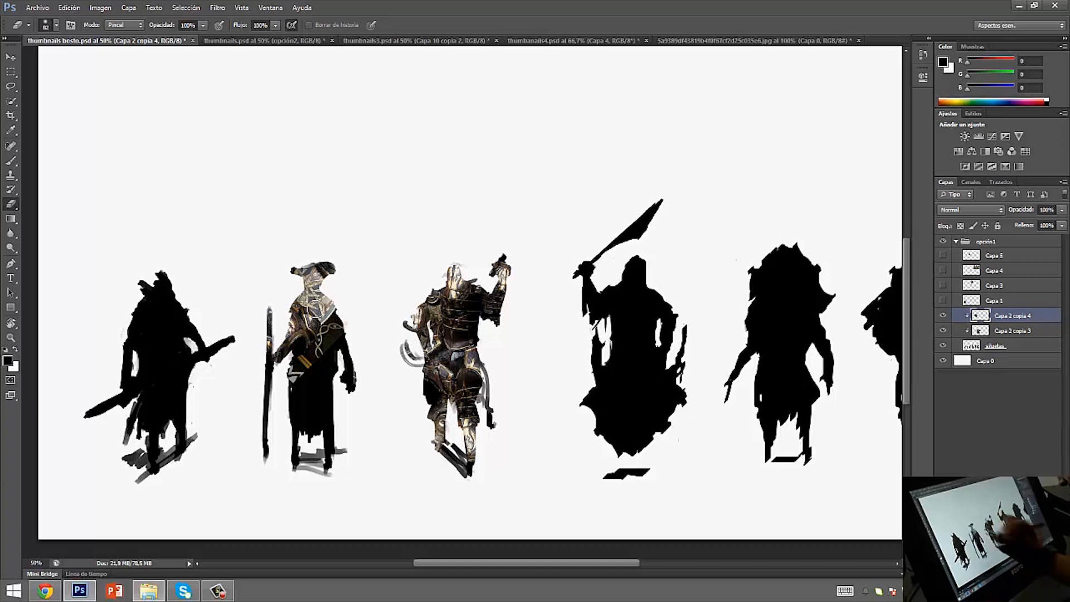
pyautogui.moveTo(343, 310); pyautogui.dragTo(362, 345)
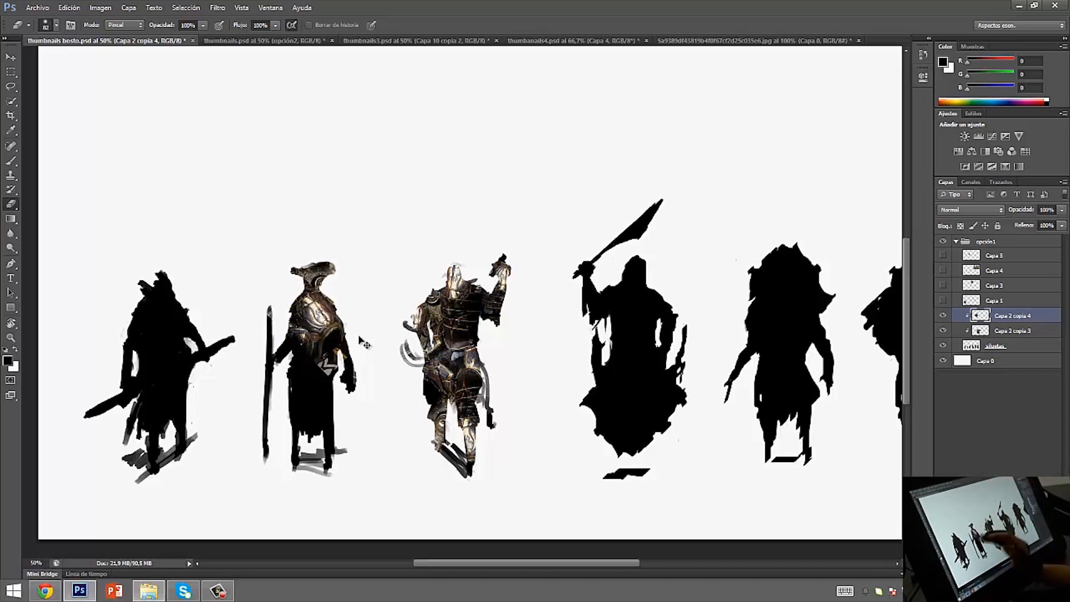
pyautogui.moveTo(338, 337); pyautogui.dragTo(308, 382)
pyautogui.moveTo(335, 334)
pyautogui.mouseDown()
pyautogui.moveTo(349, 354)
pyautogui.moveTo(340, 348)
pyautogui.mouseUp()
# Transform the armour on the second figure and blend its plates across the torso, shoulder, forearm and belt
pyautogui.hotkey('ctrl', 't')
pyautogui.hotkey('ctrl', 'r')
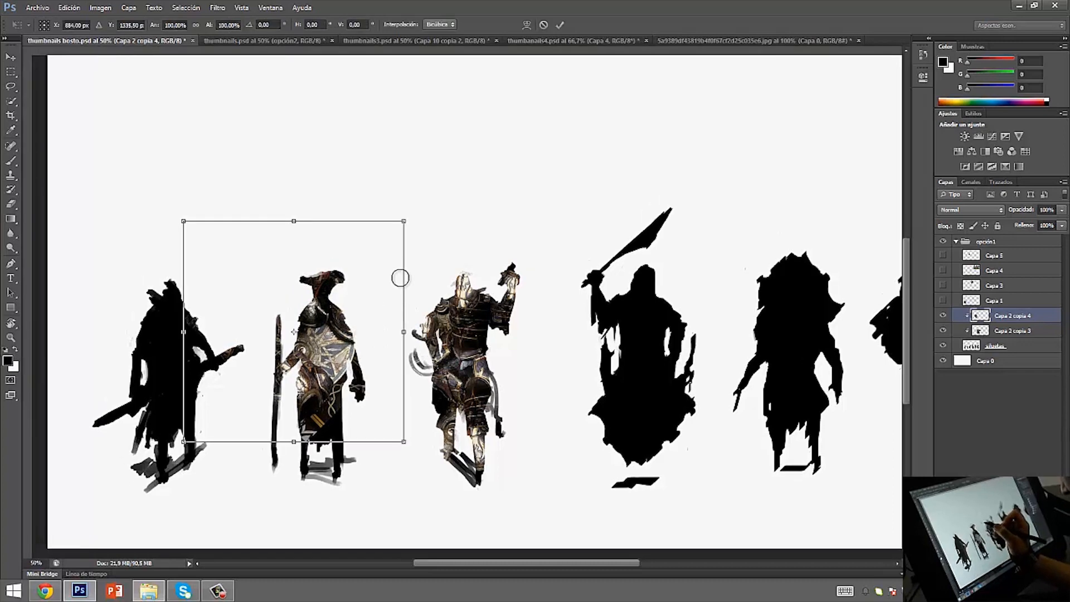
pyautogui.press('Return')
pyautogui.moveTo(357, 341)
pyautogui.mouseDown()
pyautogui.moveTo(390, 361)
pyautogui.moveTo(362, 337)
pyautogui.mouseUp()
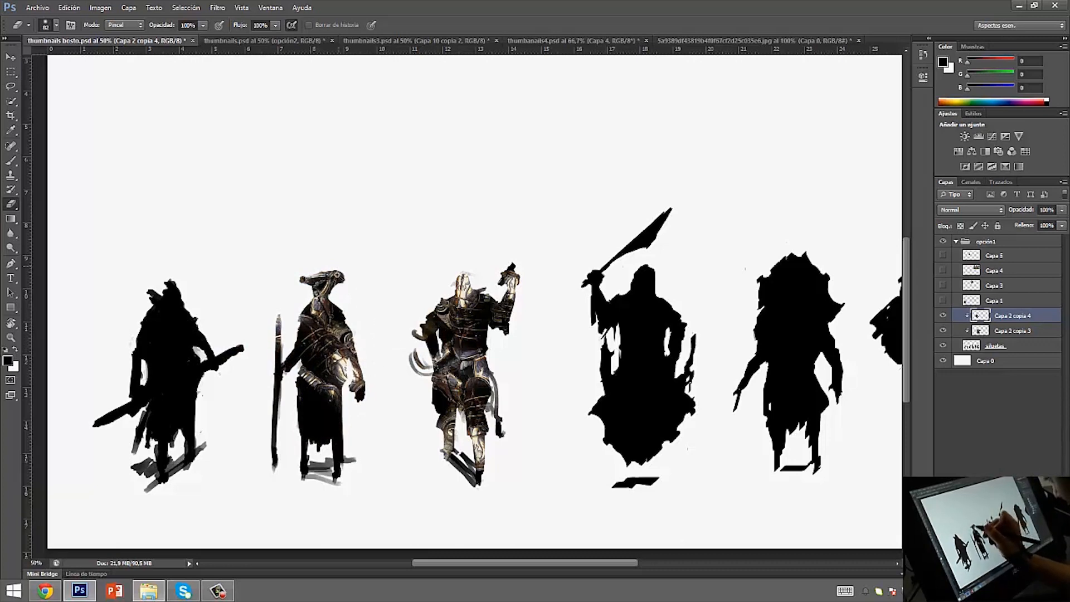
pyautogui.scroll(1, 381, 328)
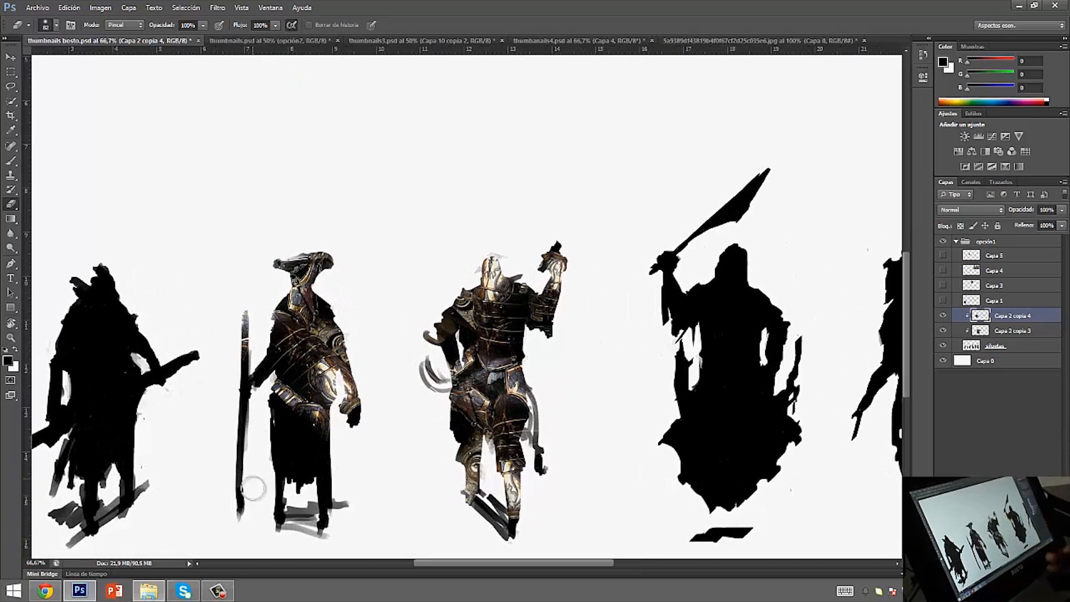
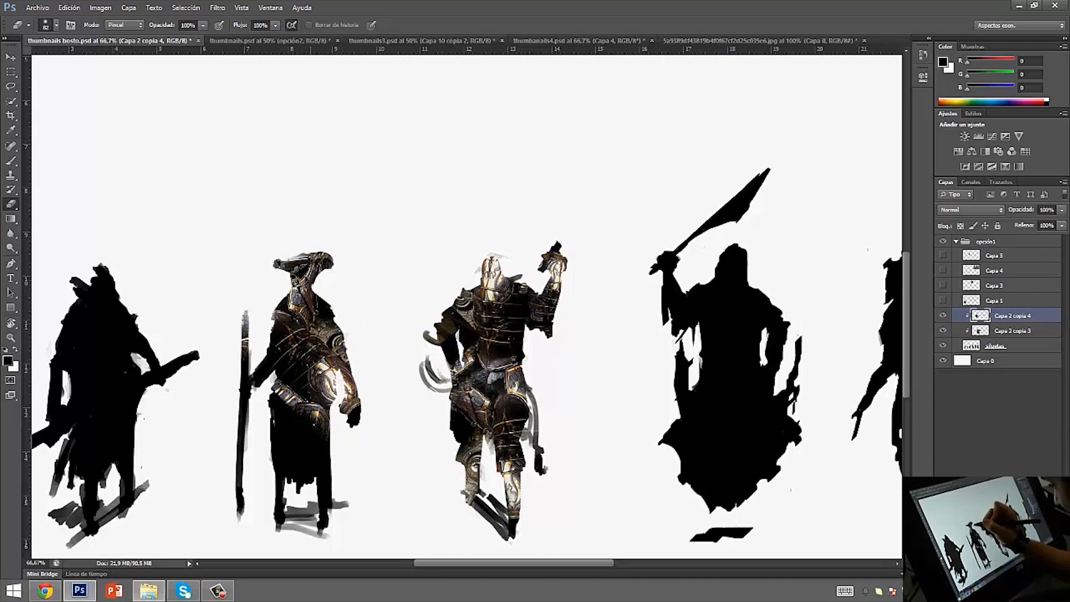
pyautogui.moveTo(321, 309)
pyautogui.mouseDown()
pyautogui.moveTo(325, 287)
pyautogui.moveTo(322, 322)
pyautogui.mouseUp()
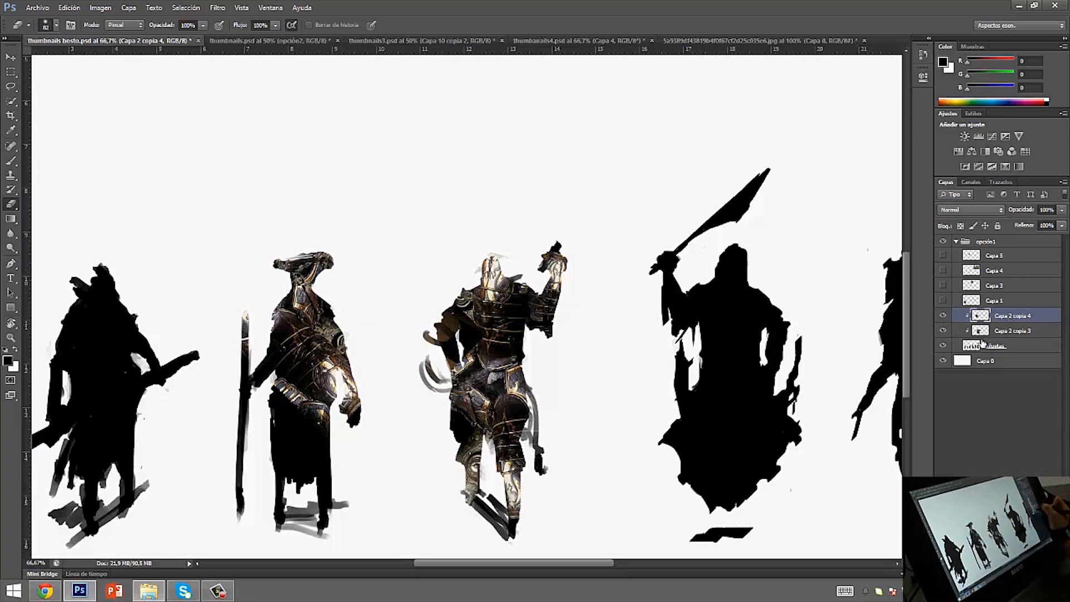
# Compare the second figure with and without its armour layer, and extend the hat's brim with the brush on siluetas
pyautogui.click(943, 315)
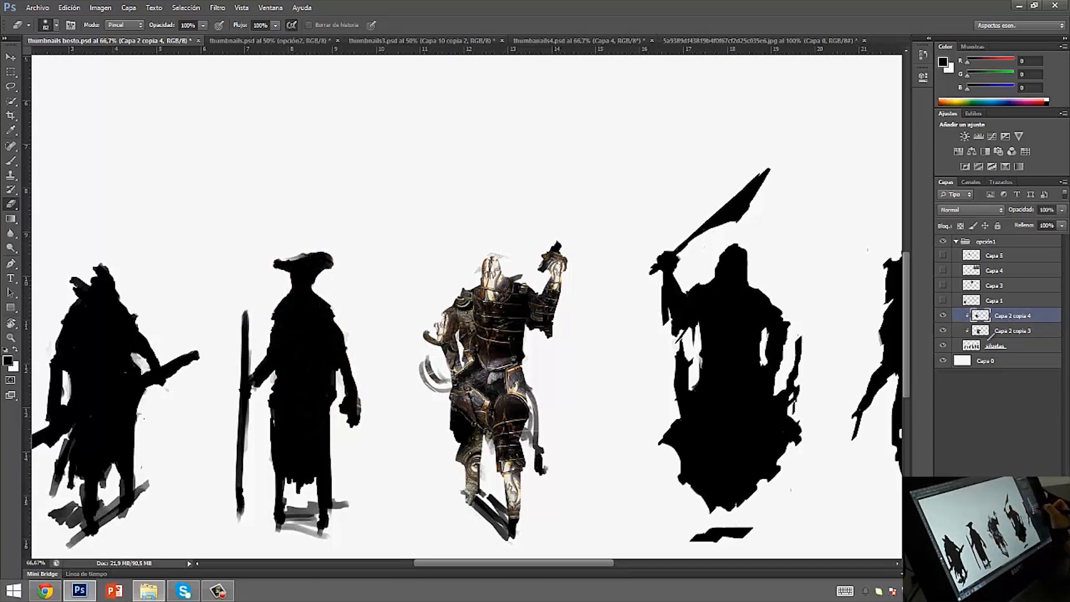
pyautogui.click(943, 315)
pyautogui.click(971, 346)
pyautogui.press('b')
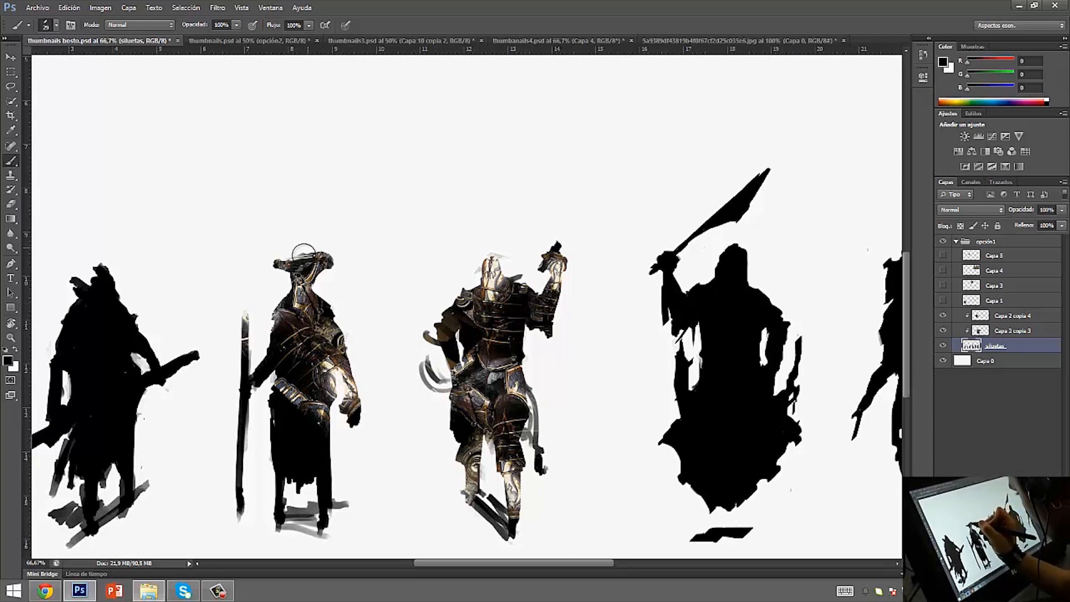
pyautogui.press('e')
pyautogui.press('b')
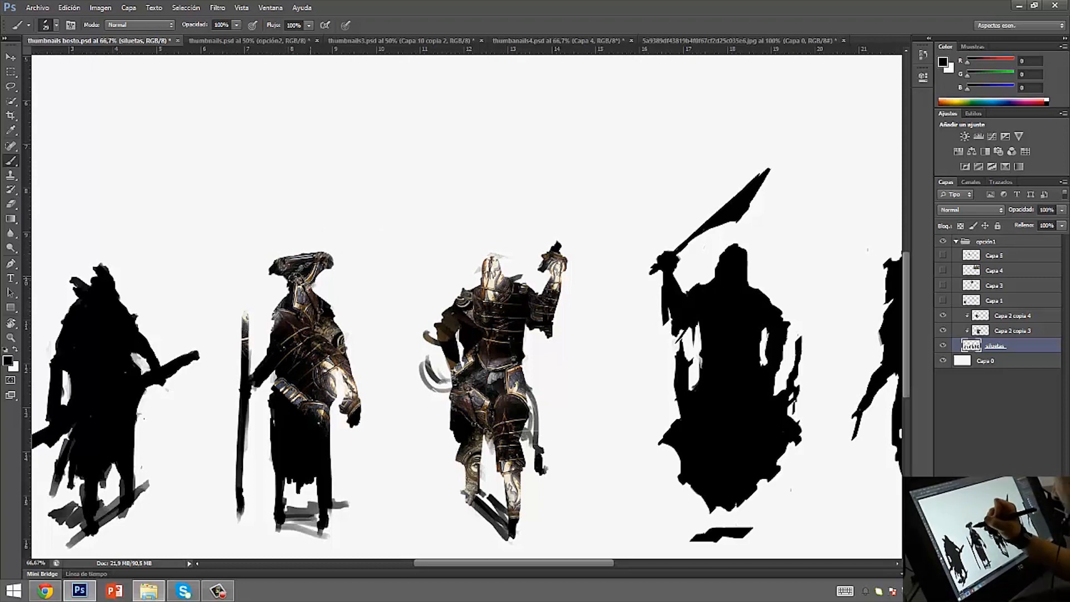
# Trim the edges of the second figure's hat and the third figure's head on siluetas with a small hard round eraser
pyautogui.press('e')
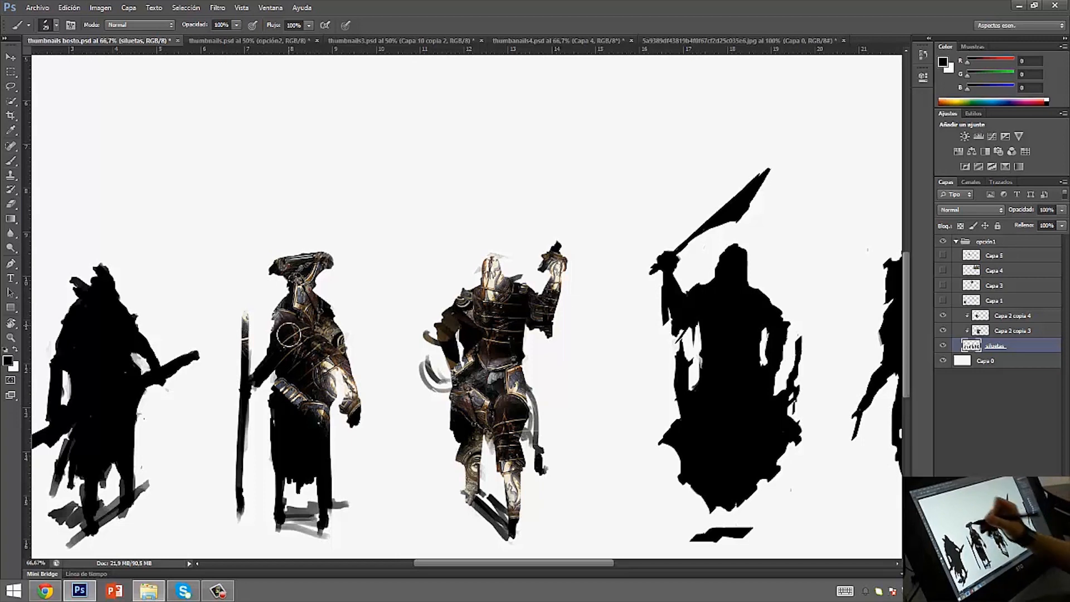
pyautogui.rightClick(402, 337)
pyautogui.click(524, 474)
pyautogui.click(524, 409)
pyautogui.click(421, 428)
pyautogui.click(278, 278)
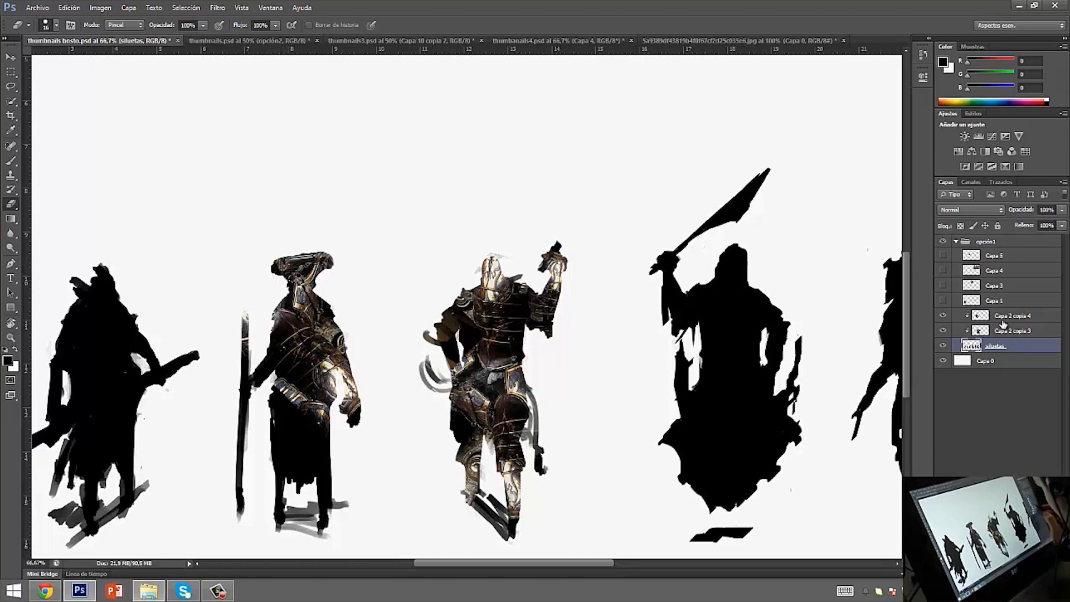
pyautogui.click(1029, 331)
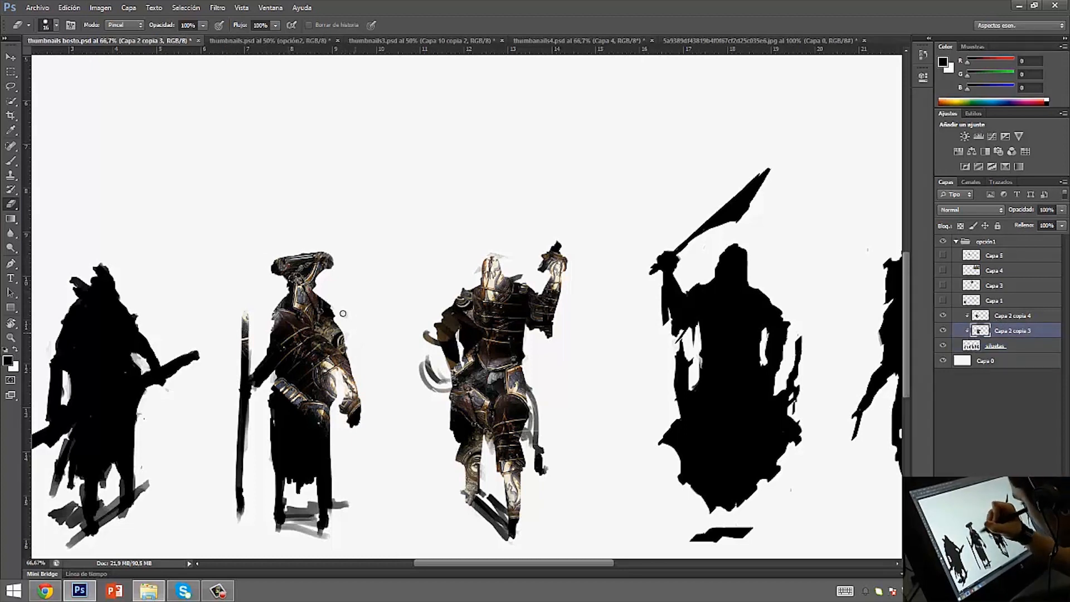
pyautogui.click(1020, 346)
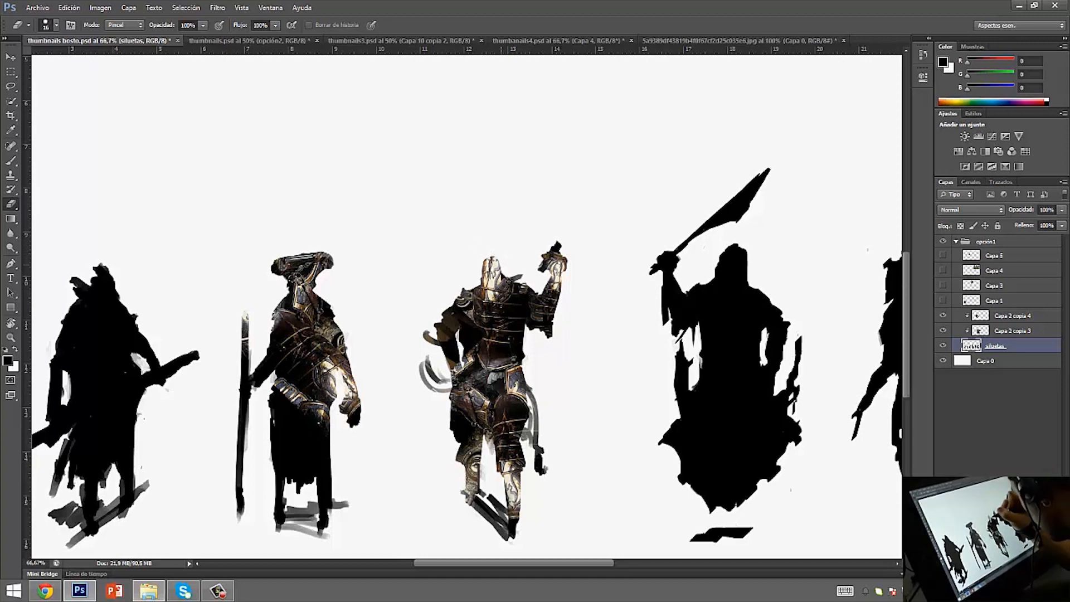
# Try painting two upright horns on the third figure's head on siluetas, and undo the strokes
pyautogui.press('b')
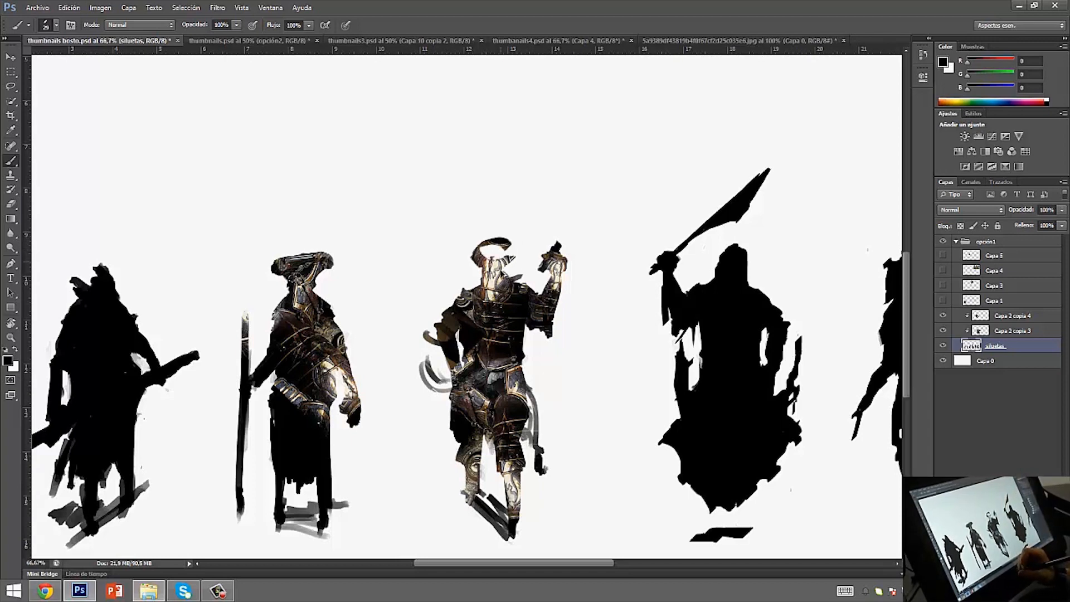
pyautogui.moveTo(479, 246)
pyautogui.mouseDown()
pyautogui.moveTo(509, 267)
pyautogui.moveTo(477, 245)
pyautogui.moveTo(512, 217)
pyautogui.mouseUp()
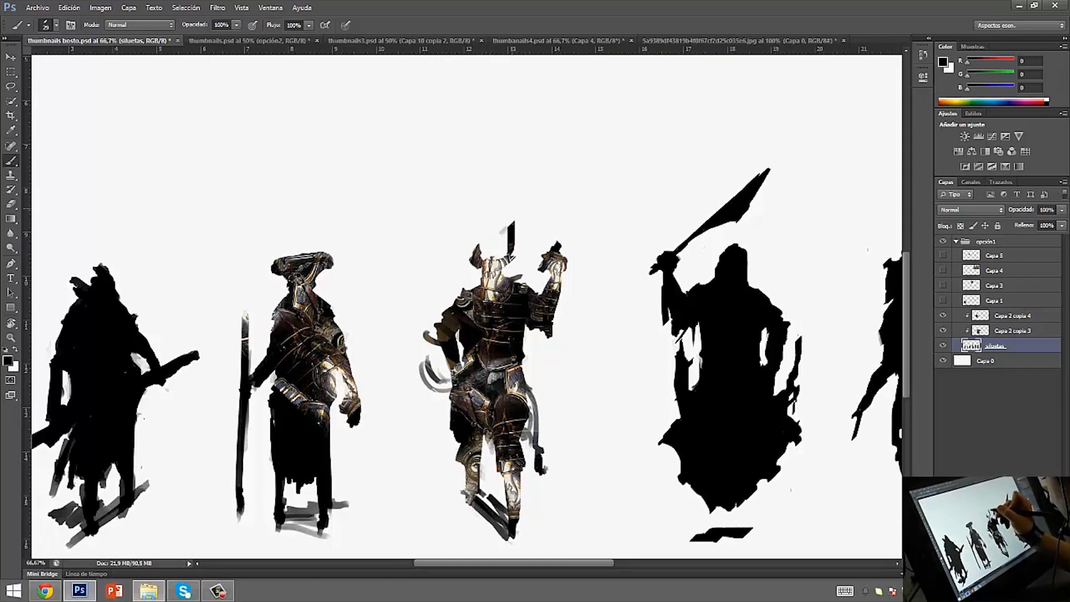
pyautogui.moveTo(475, 251); pyautogui.dragTo(472, 212)
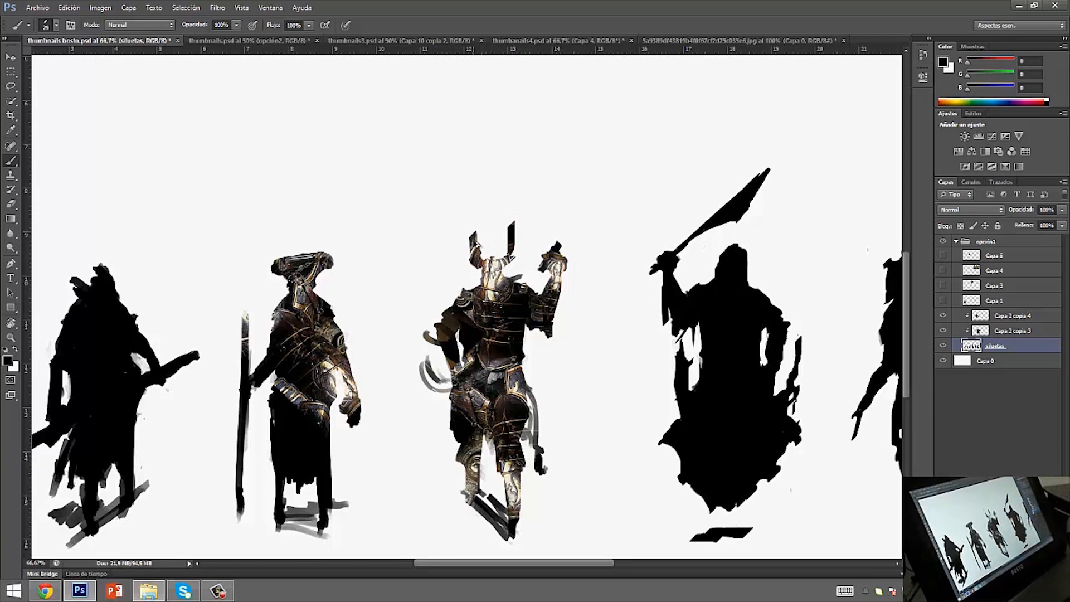
pyautogui.hotkey('ctrl', 'z')
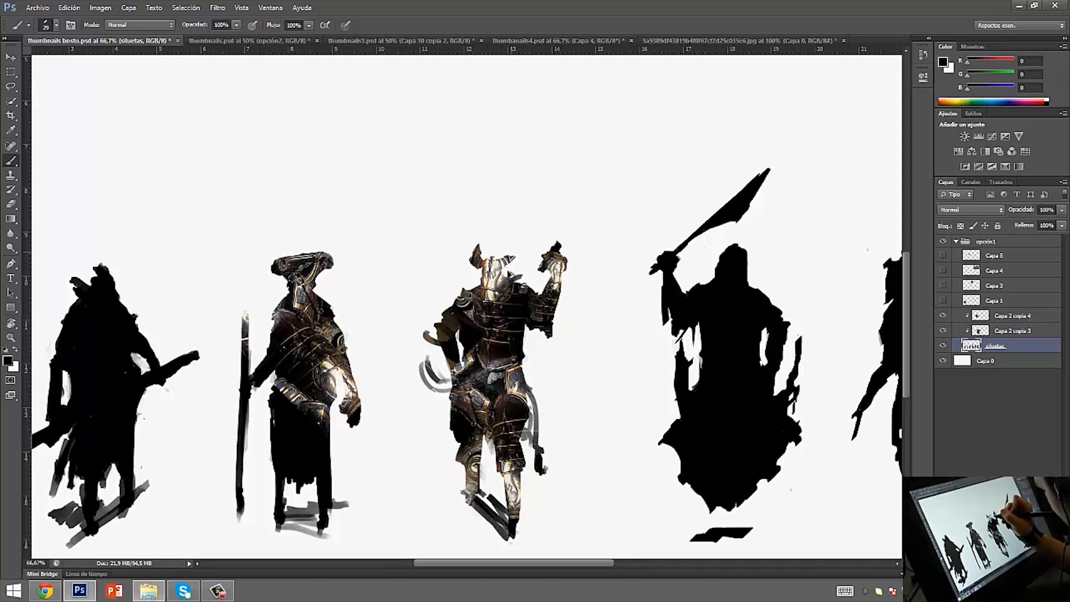
pyautogui.hotkey('ctrl', 'alt', 'z')
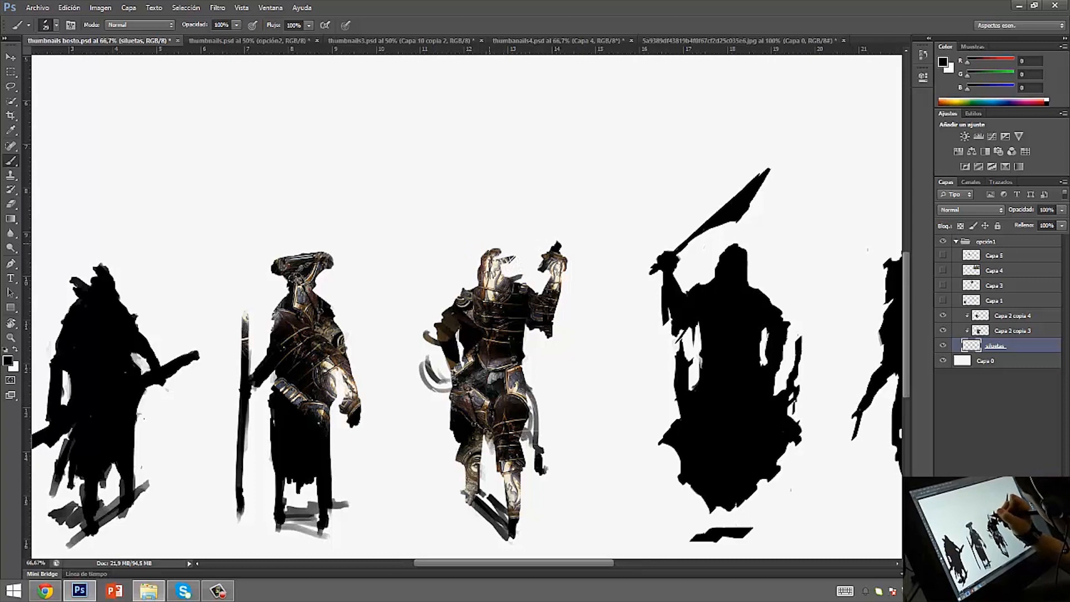
# Reshape the third figure's head on siluetas into a clean rounded helmet by alternately erasing and painting its outline
pyautogui.press('e')
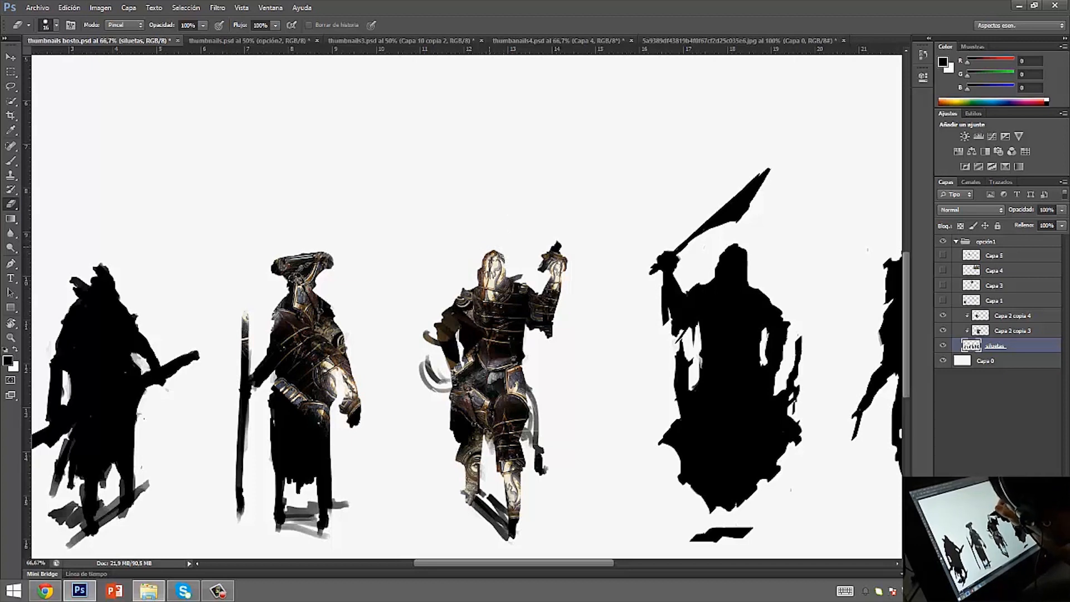
pyautogui.press('b')
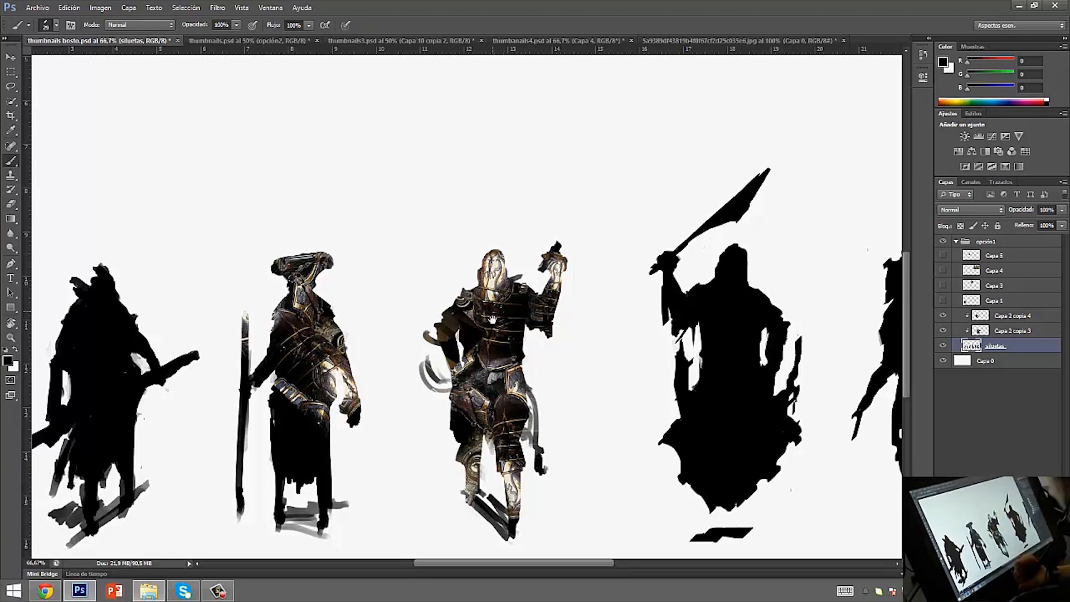
pyautogui.moveTo(593, 382); pyautogui.dragTo(676, 354)
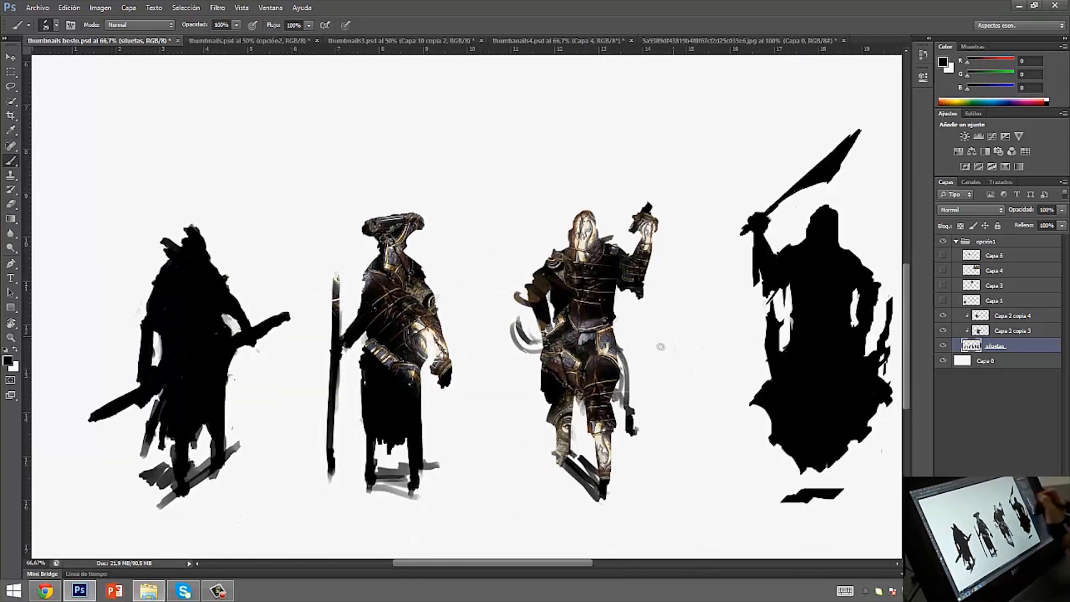
# Erase stray edges around the second figure's hat and neck on the siluetas layer
pyautogui.press('e')
pyautogui.moveTo(419, 237); pyautogui.dragTo(413, 237)
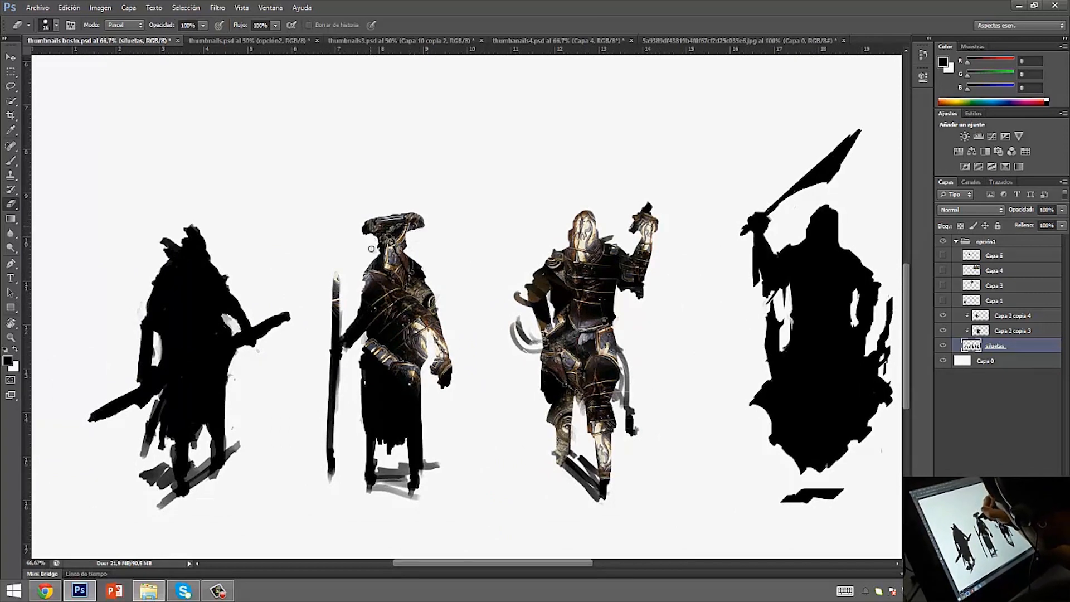
pyautogui.moveTo(378, 216); pyautogui.dragTo(415, 217)
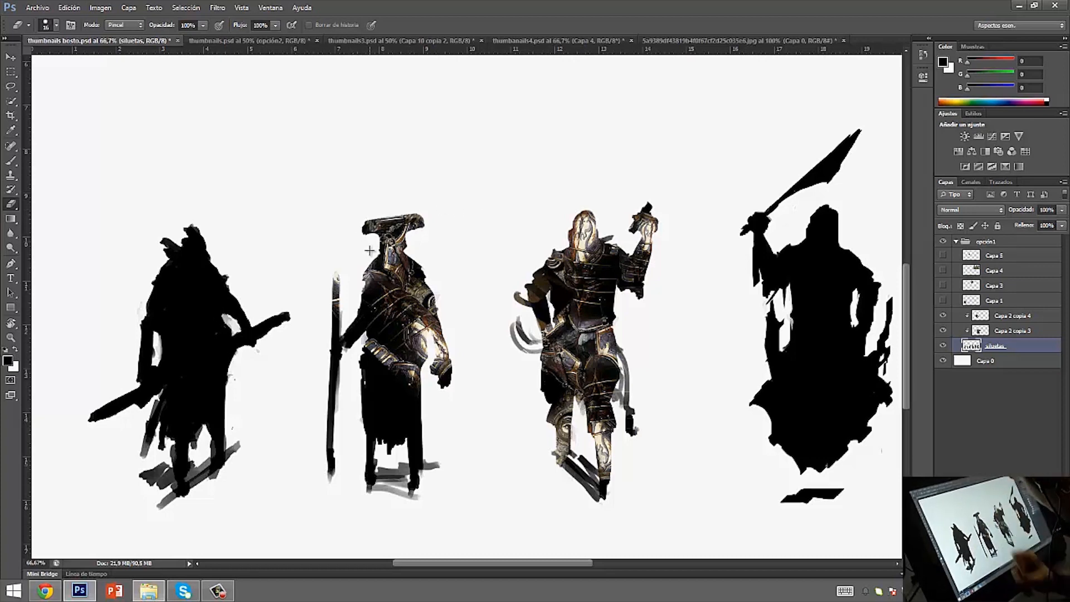
# Duplicate the armour layer Capa 2 copia 4 and place the copy over the second figure's skirt and legs
pyautogui.press('m')
pyautogui.click(990, 318)
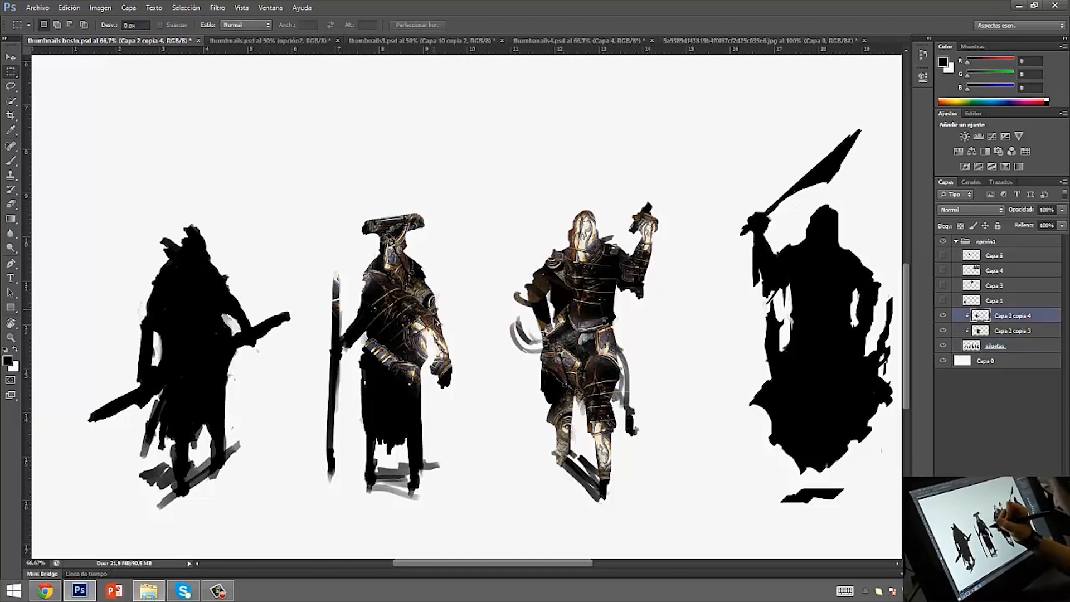
pyautogui.moveTo(437, 326); pyautogui.dragTo(424, 390)
pyautogui.press('r')
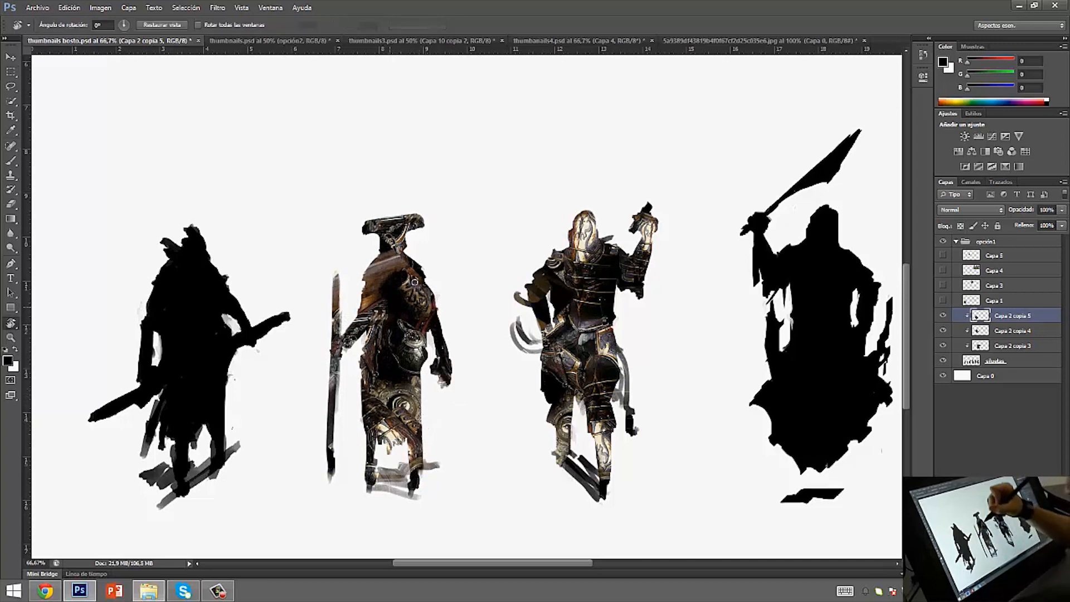
# Erase the new copy from the second figure's head, chest and arm with a round eraser of about 104 px
pyautogui.press('e')
pyautogui.rightClick(428, 304)
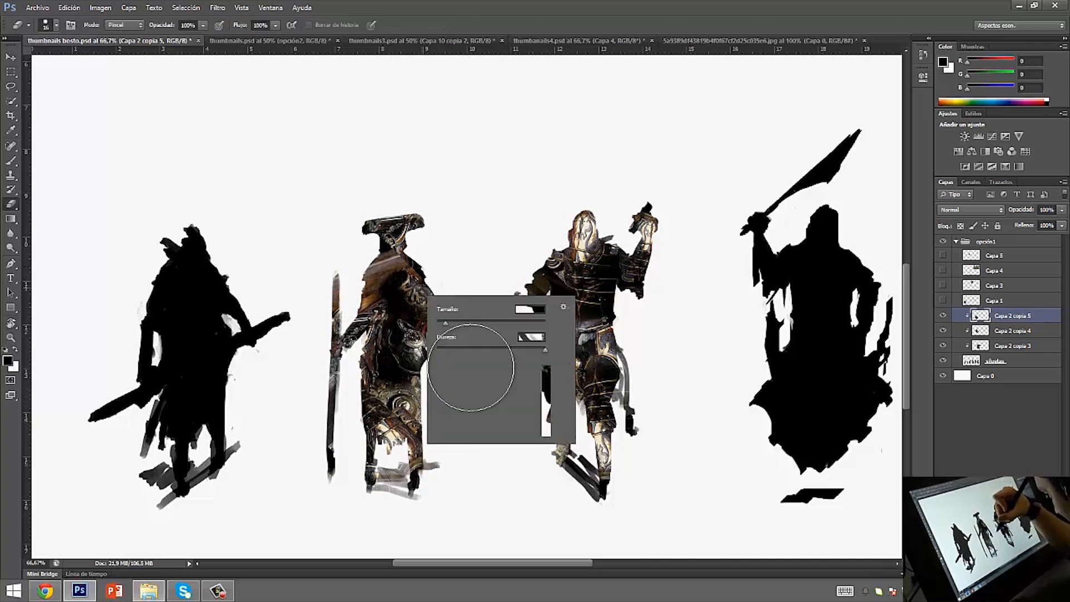
pyautogui.click(402, 251)
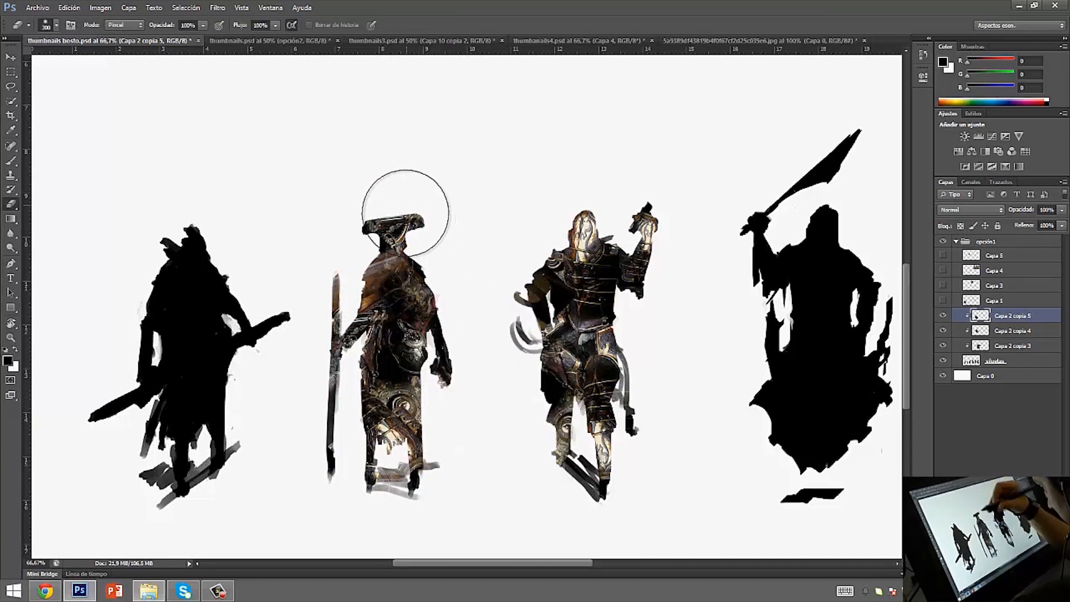
pyautogui.rightClick(458, 283)
pyautogui.moveTo(553, 304); pyautogui.dragTo(532, 304)
pyautogui.click(384, 249)
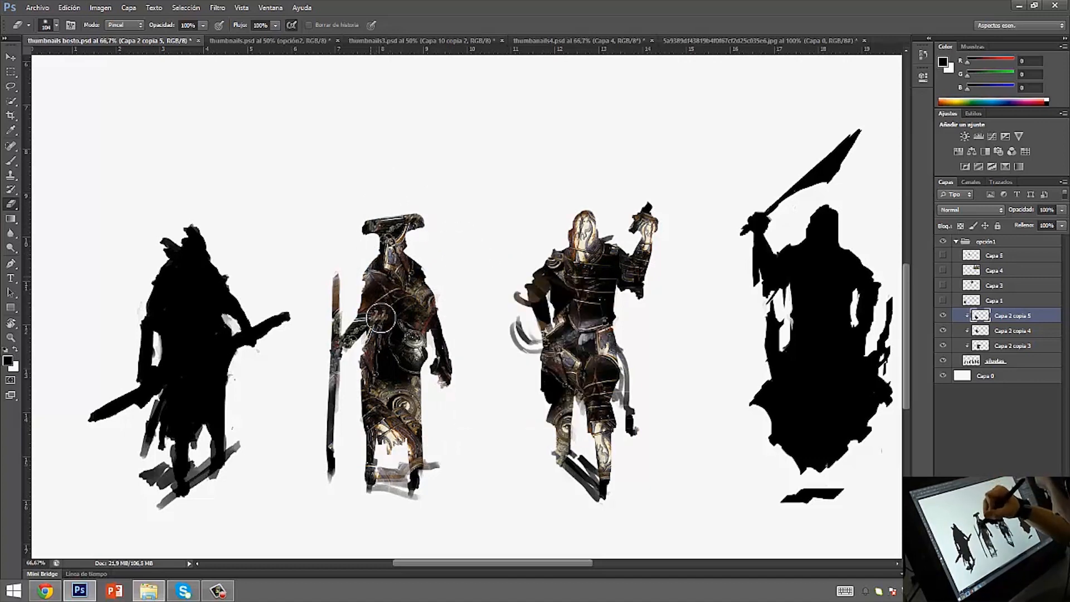
pyautogui.moveTo(424, 295)
pyautogui.mouseDown()
pyautogui.moveTo(374, 286)
pyautogui.moveTo(447, 255)
pyautogui.moveTo(358, 306)
pyautogui.mouseUp()
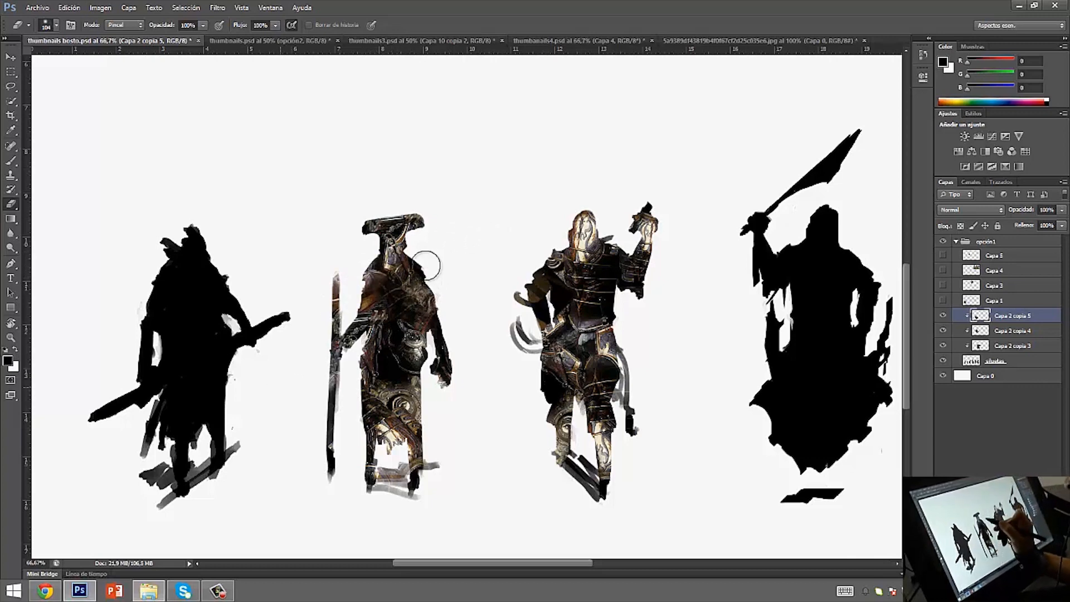
pyautogui.moveTo(424, 268)
pyautogui.mouseDown()
pyautogui.moveTo(449, 328)
pyautogui.moveTo(441, 352)
pyautogui.moveTo(487, 353)
pyautogui.moveTo(461, 399)
pyautogui.moveTo(461, 335)
pyautogui.moveTo(425, 292)
pyautogui.moveTo(441, 337)
pyautogui.moveTo(426, 276)
pyautogui.moveTo(429, 320)
pyautogui.moveTo(413, 368)
pyautogui.moveTo(427, 345)
pyautogui.moveTo(424, 385)
pyautogui.moveTo(390, 362)
pyautogui.mouseUp()
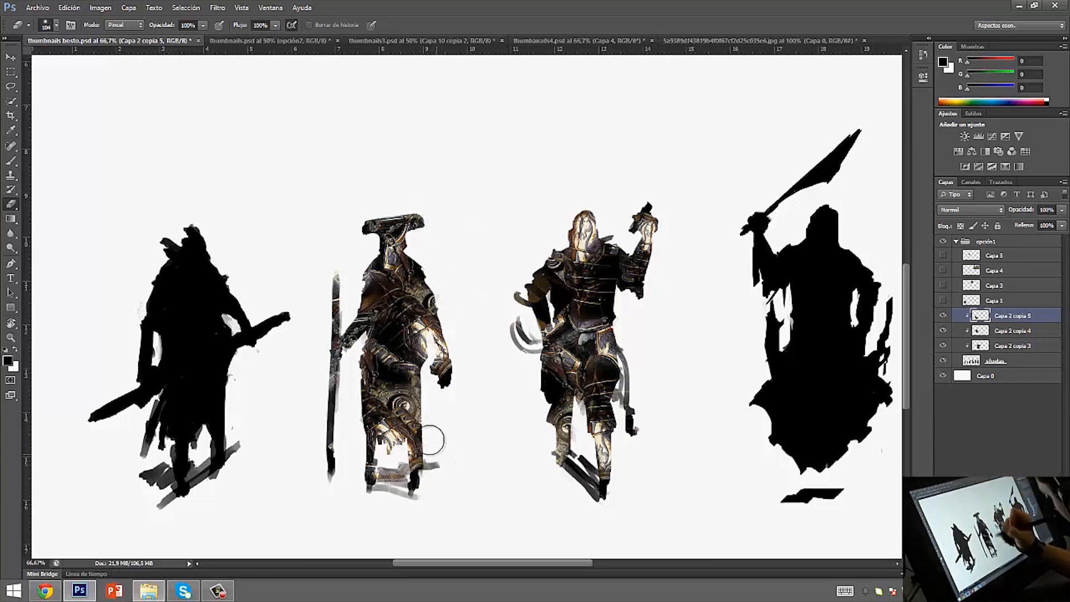
# Reduce the eraser to 75 px and remove the copied texture around the second figure's feet and ground shadow
pyautogui.rightClick(467, 462)
pyautogui.click(518, 458)
pyautogui.moveTo(392, 473)
pyautogui.mouseDown()
pyautogui.moveTo(389, 487)
pyautogui.moveTo(437, 460)
pyautogui.moveTo(432, 471)
pyautogui.mouseUp()
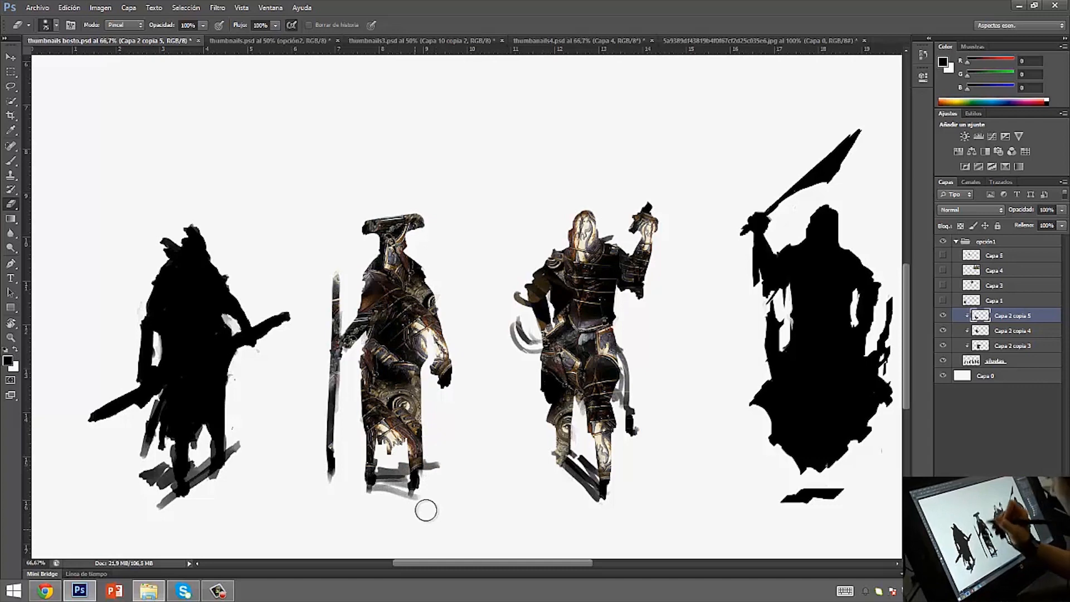
# Clone armour texture along the second figure's staff with the Clone Stamp, and compare the result with the layer hidden and shown
pyautogui.click(11, 175)
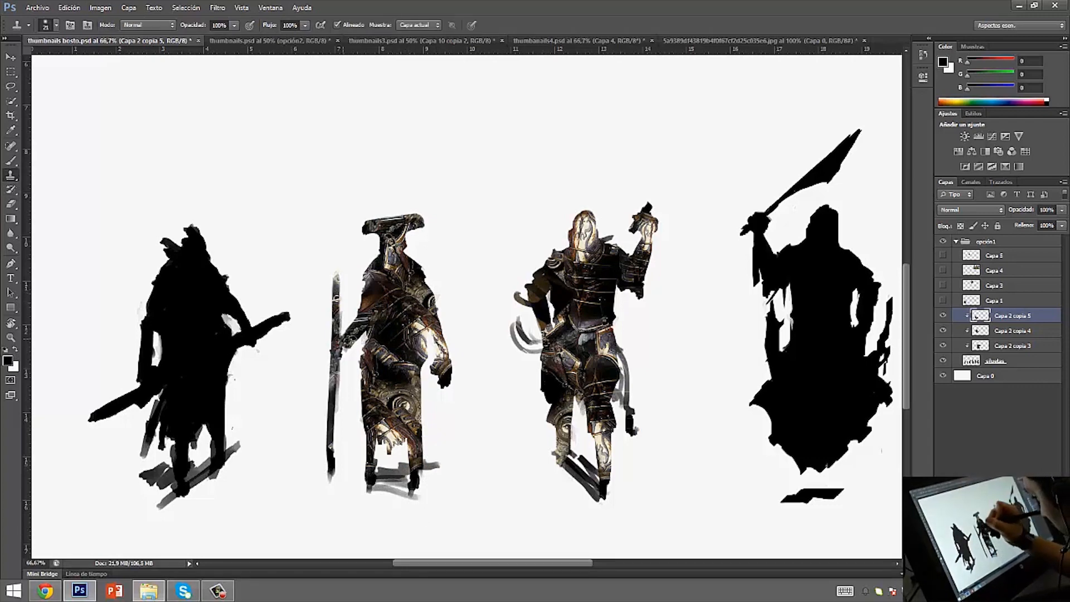
pyautogui.rightClick(340, 305)
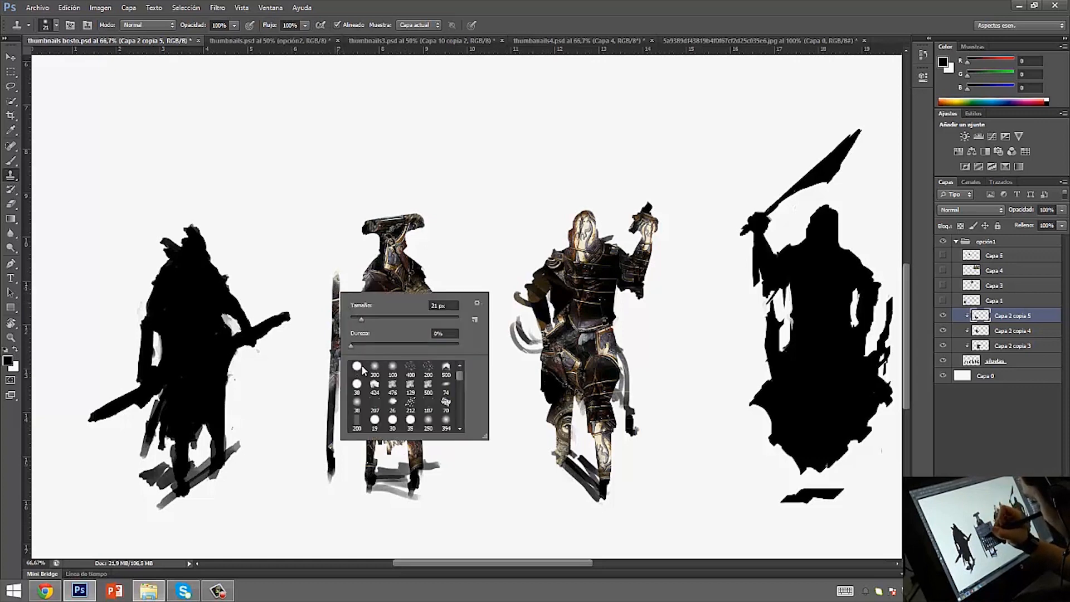
pyautogui.click(337, 287)
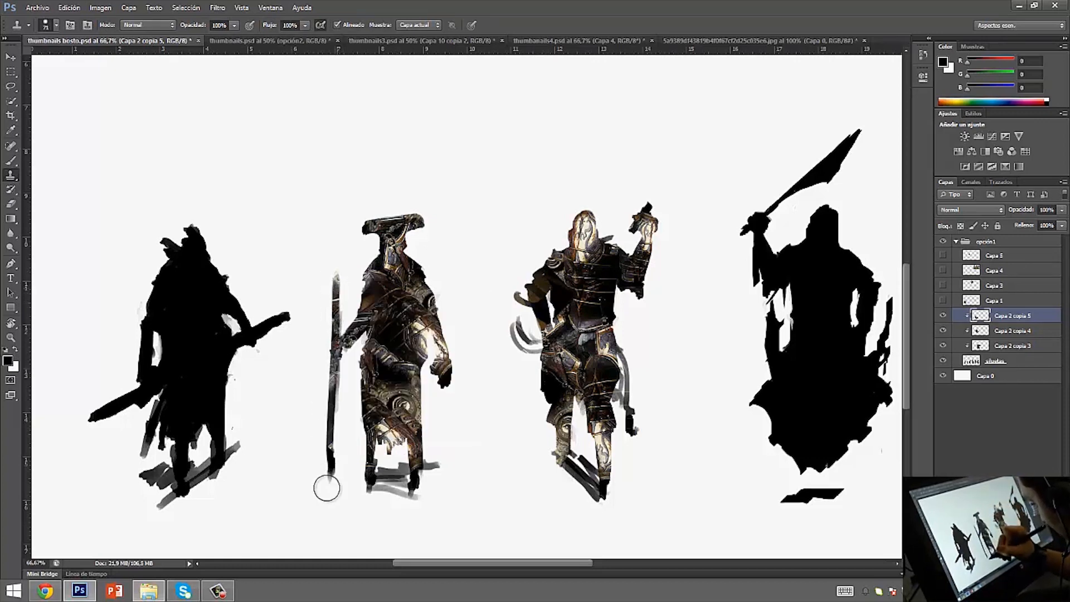
pyautogui.moveTo(329, 456)
pyautogui.mouseDown()
pyautogui.moveTo(334, 384)
pyautogui.moveTo(346, 427)
pyautogui.moveTo(331, 471)
pyautogui.mouseUp()
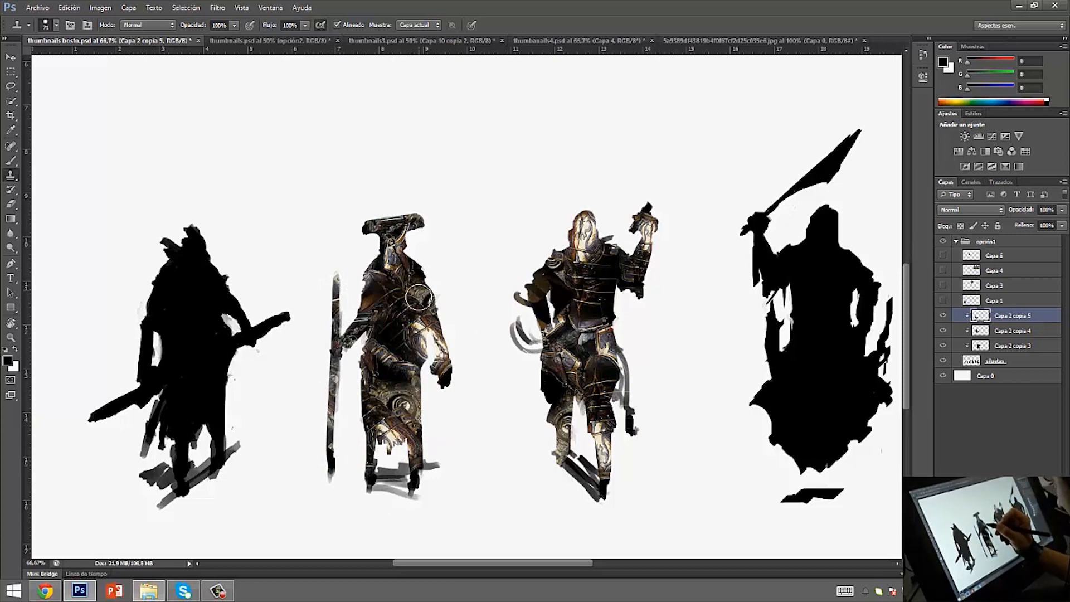
pyautogui.moveTo(326, 455)
pyautogui.mouseDown()
pyautogui.moveTo(335, 435)
pyautogui.moveTo(325, 471)
pyautogui.mouseUp()
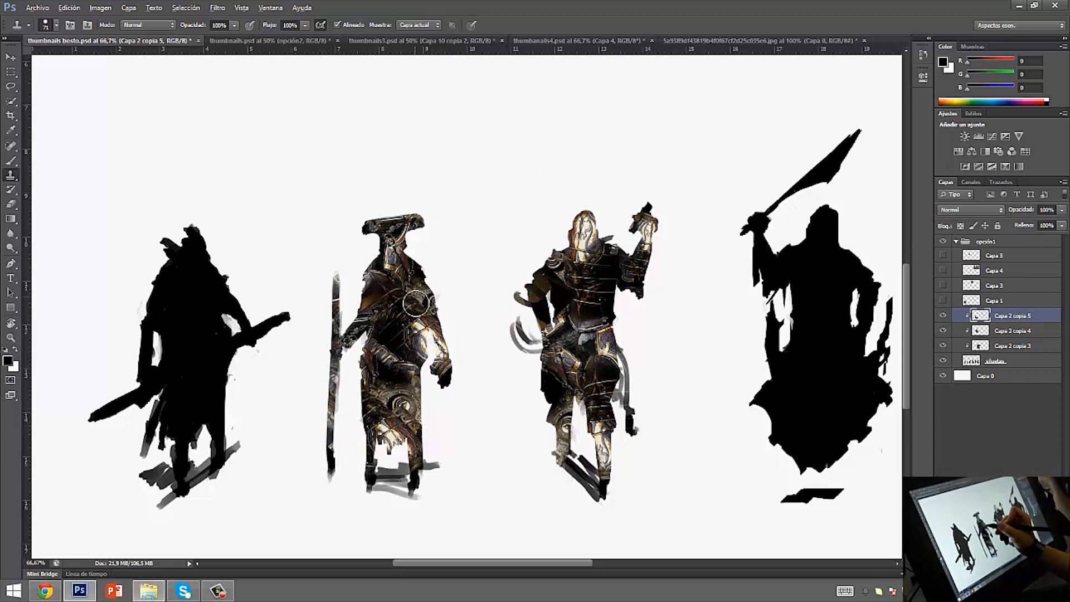
pyautogui.keyDown('alt'); pyautogui.click(437, 296); pyautogui.keyUp('alt')
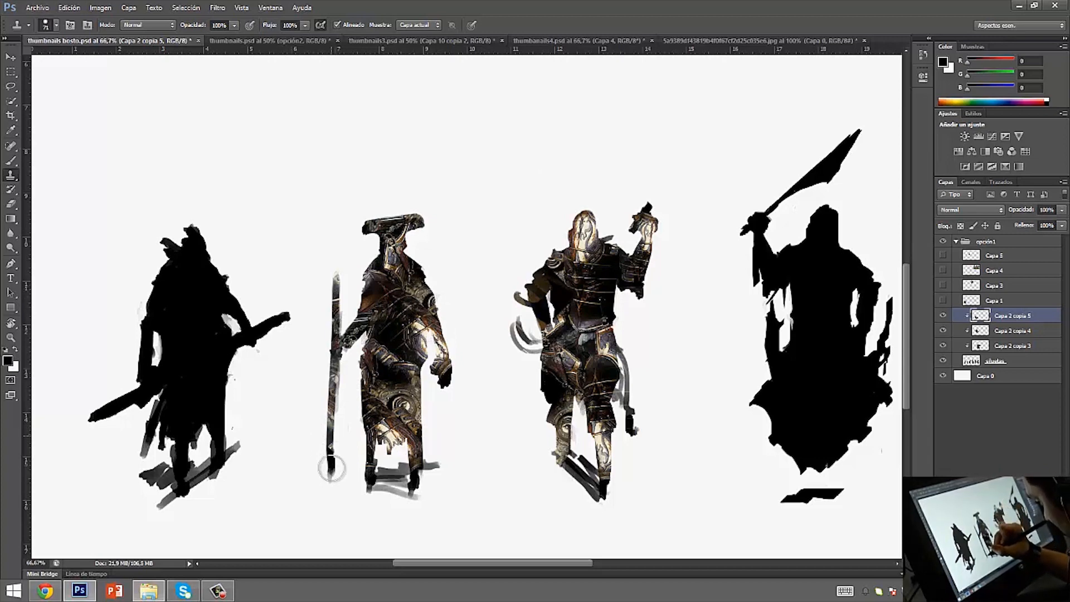
pyautogui.click(943, 316)
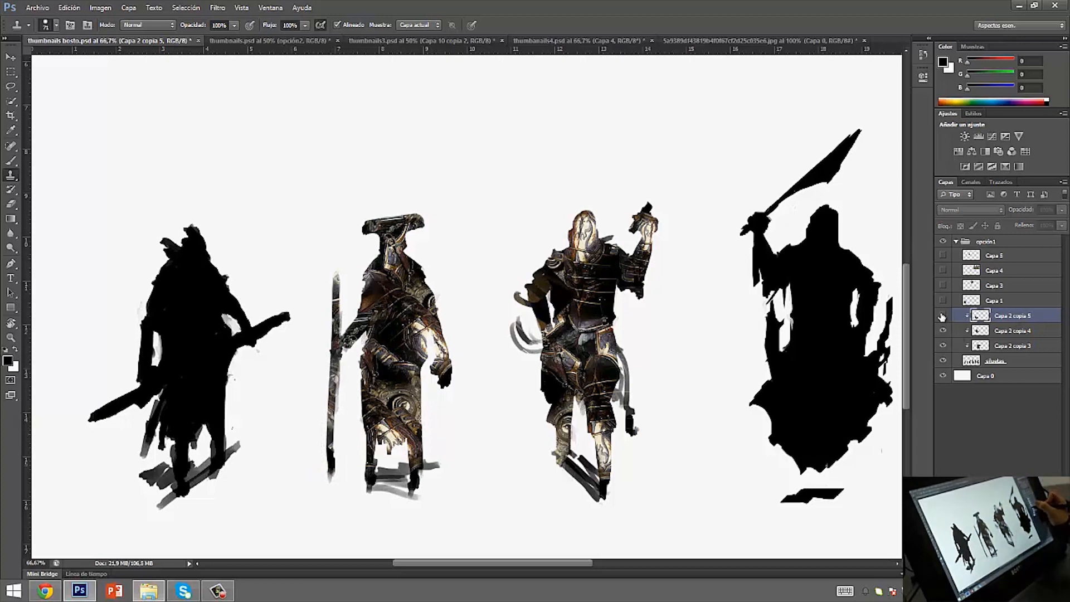
pyautogui.click(943, 316)
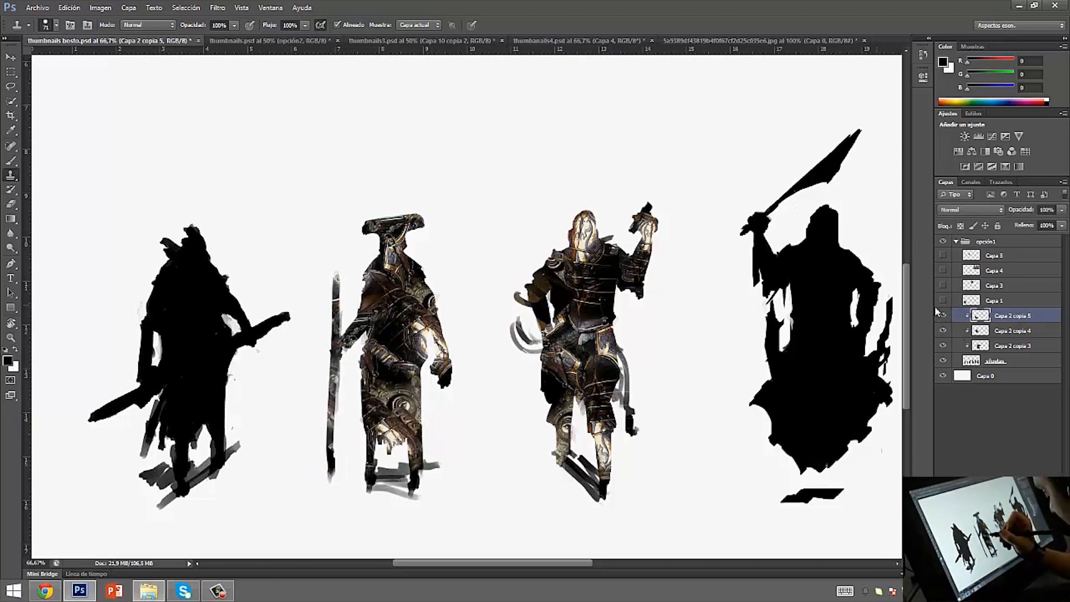
# Lasso a textured section of the second figure's staff, use it to cover the staff's lower end, and deselect
pyautogui.click(11, 87)
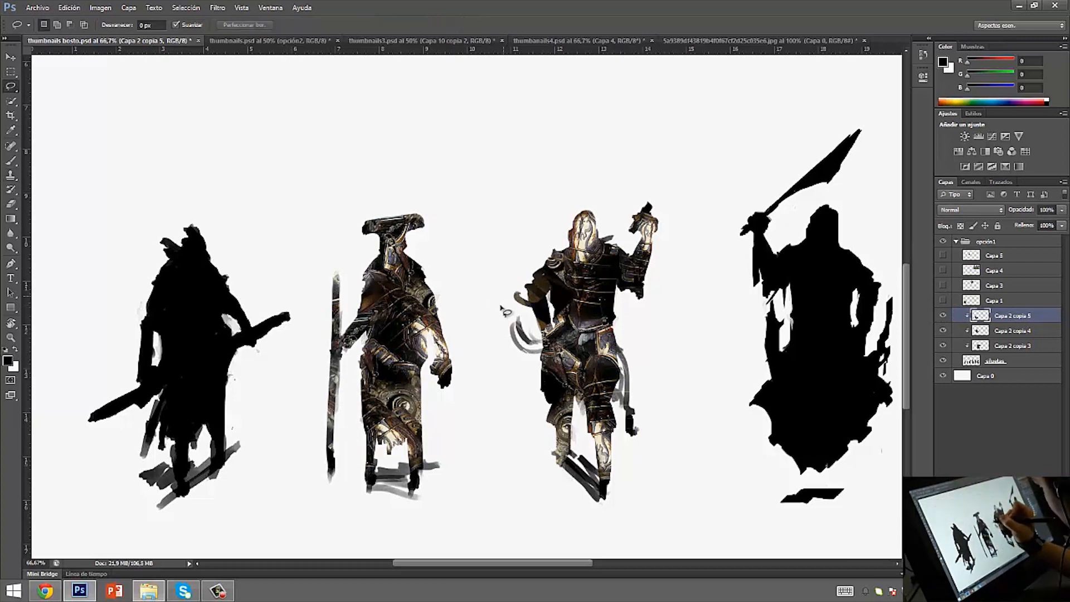
pyautogui.moveTo(324, 404); pyautogui.dragTo(343, 438)
pyautogui.hotkey('ctrl', 'd')
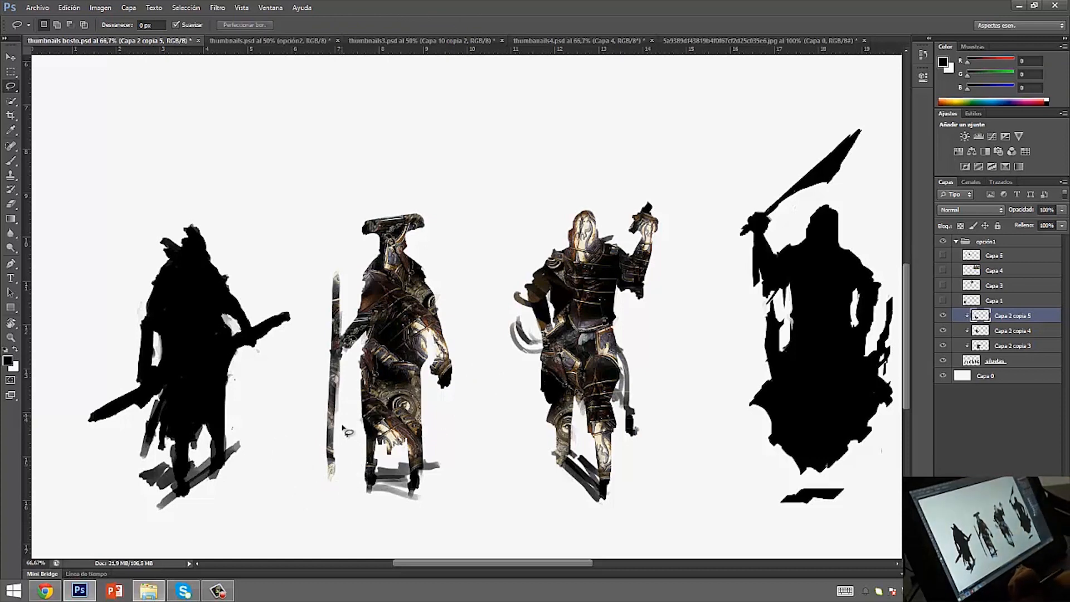
# Duplicate the third figure's armour layer, Capa 2 copia 3, and position the copy over the first figure
pyautogui.moveTo(676, 368); pyautogui.dragTo(669, 370)
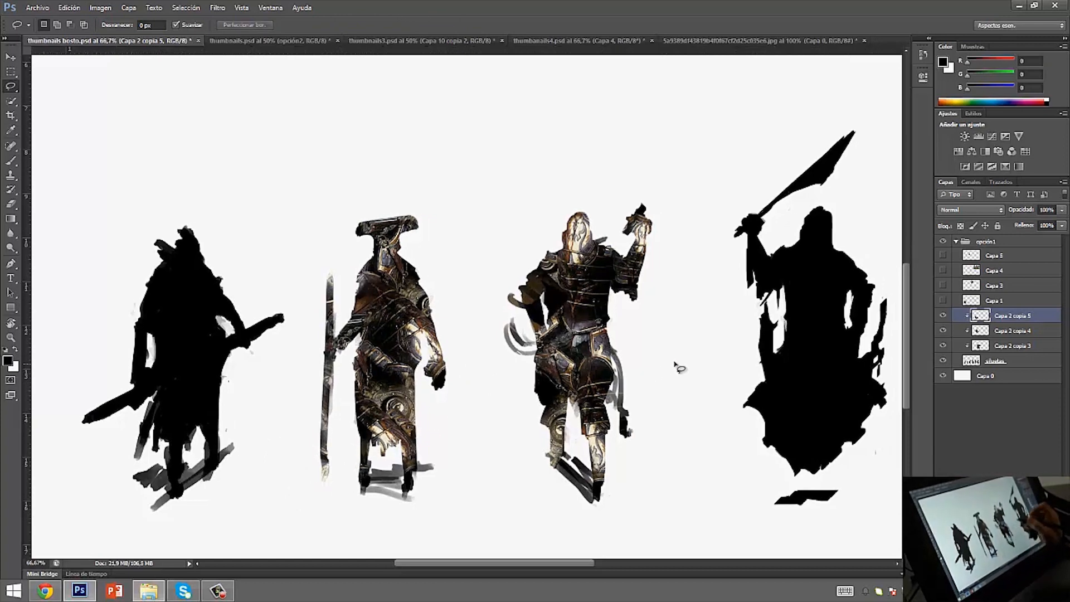
pyautogui.click(12, 60)
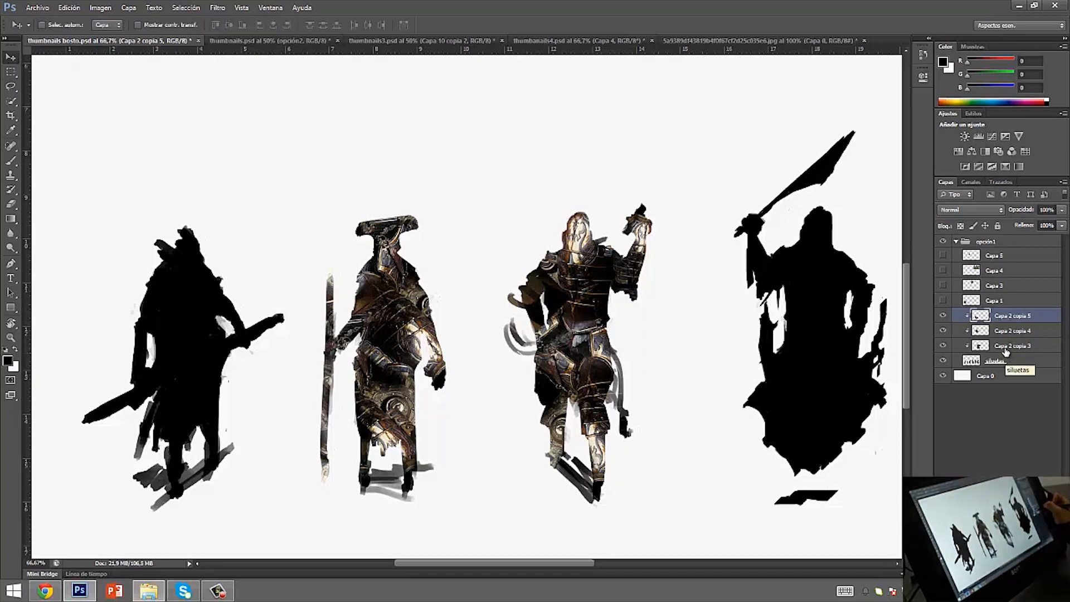
pyautogui.click(1011, 351)
pyautogui.click(943, 345)
pyautogui.click(944, 345)
pyautogui.moveTo(602, 375); pyautogui.dragTo(229, 382)
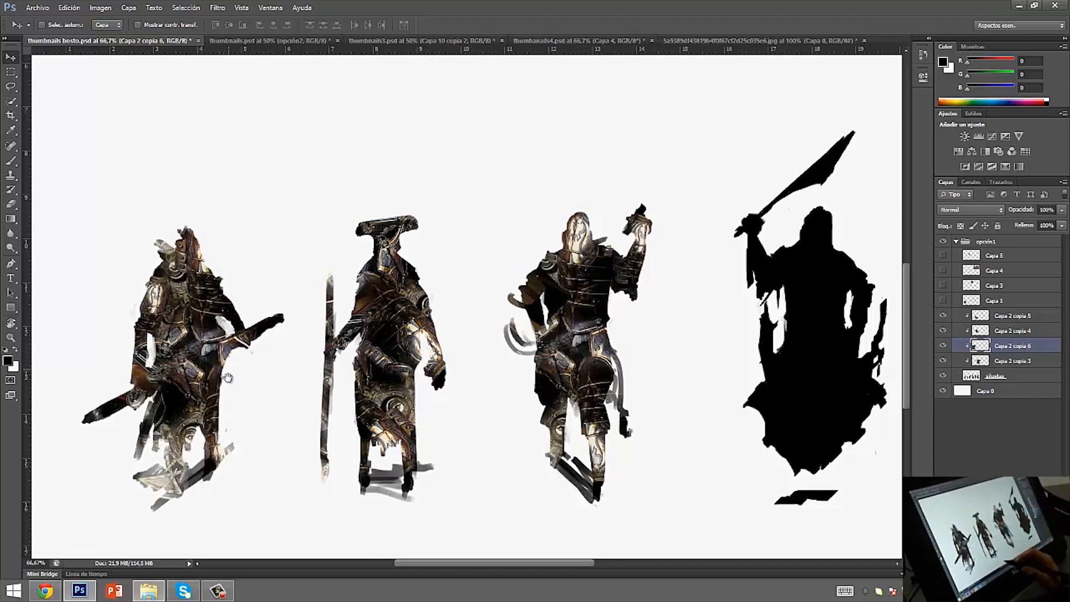
pyautogui.moveTo(244, 325); pyautogui.dragTo(387, 325)
pyautogui.moveTo(371, 284); pyautogui.dragTo(360, 286)
pyautogui.moveTo(350, 352); pyautogui.dragTo(394, 369)
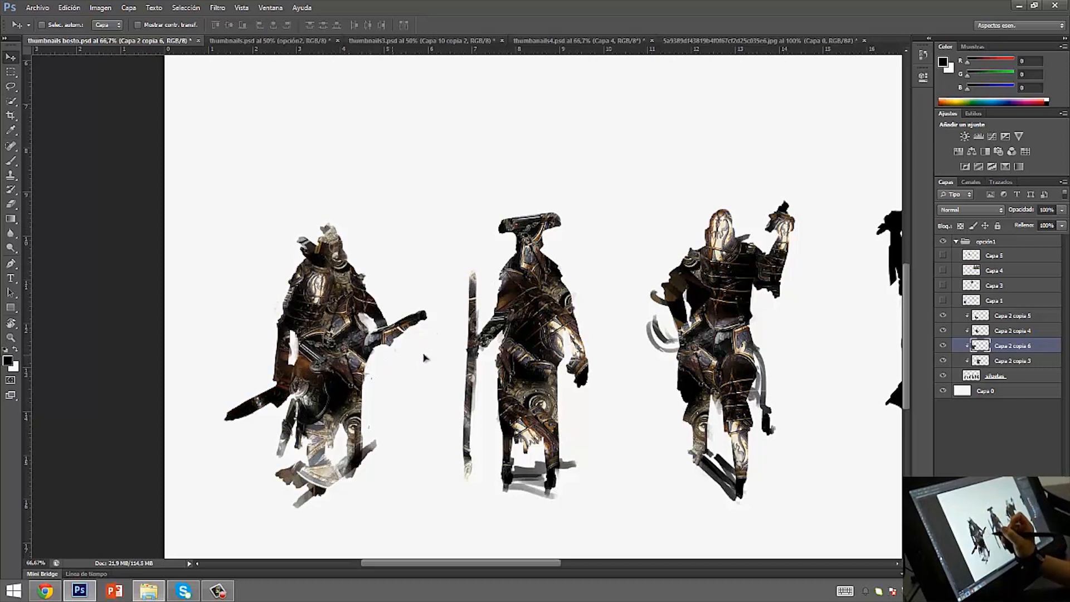
# Flip the first figure's armour copy horizontally, rotate it to -135°, and shift it slightly down over the body
pyautogui.hotkey('ctrl', 't')
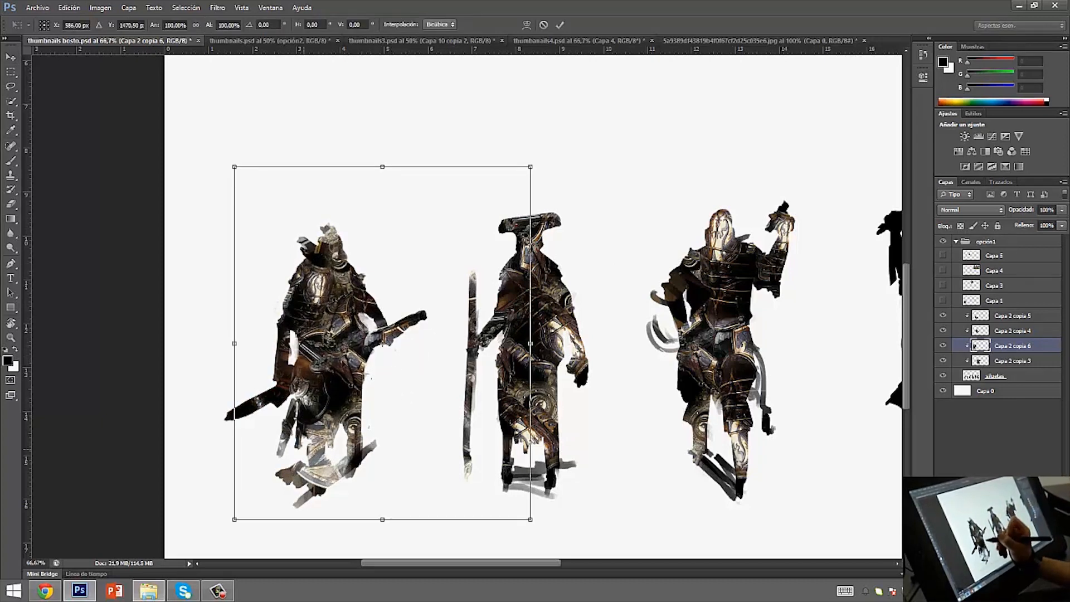
pyautogui.rightClick(344, 374)
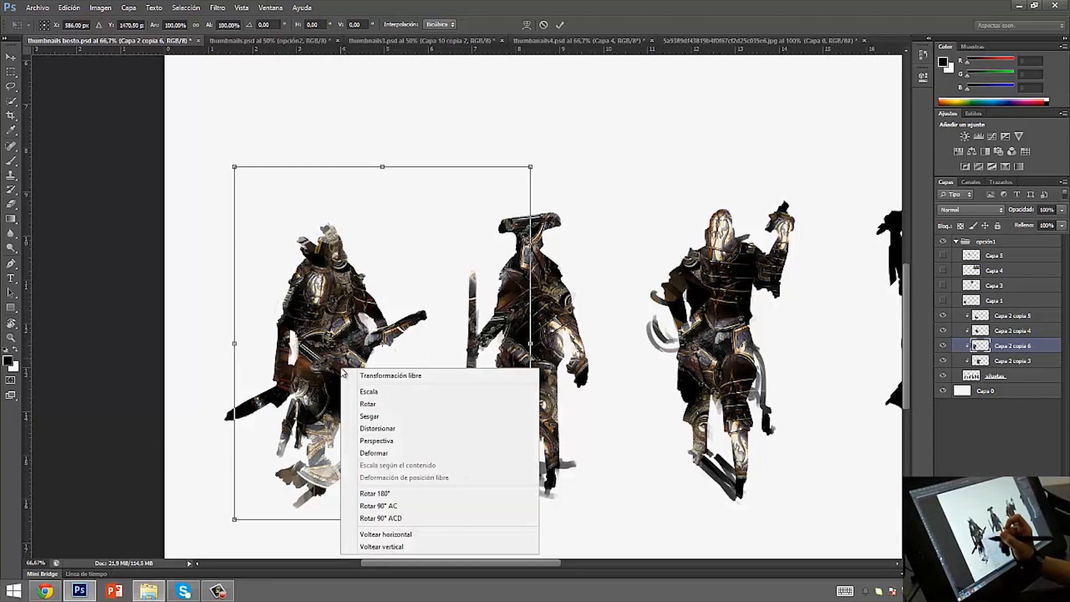
pyautogui.click(421, 536)
pyautogui.moveTo(542, 157); pyautogui.dragTo(219, 344)
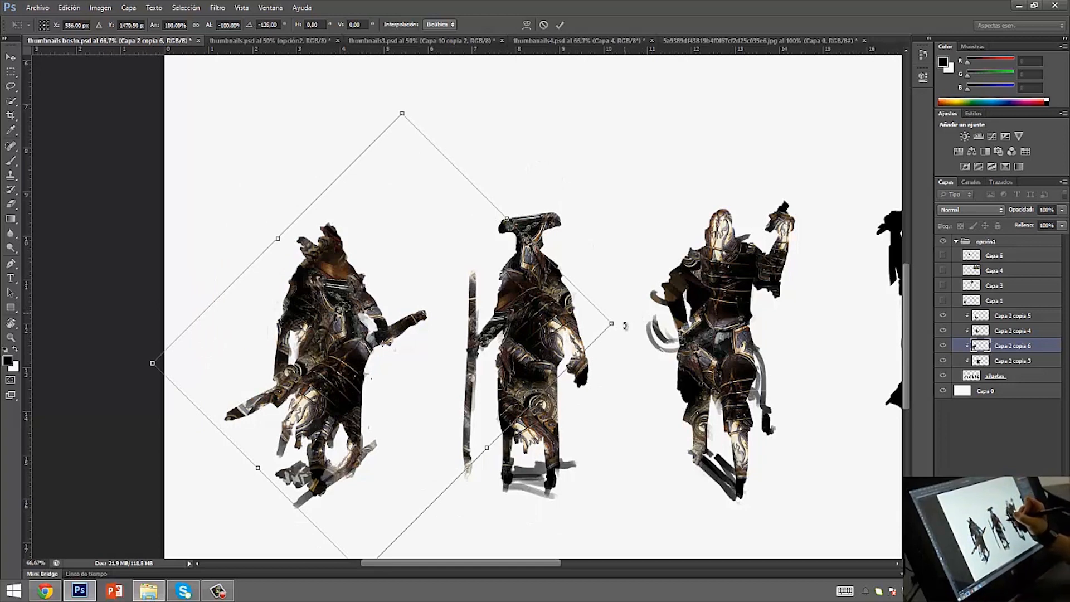
pyautogui.press('Return')
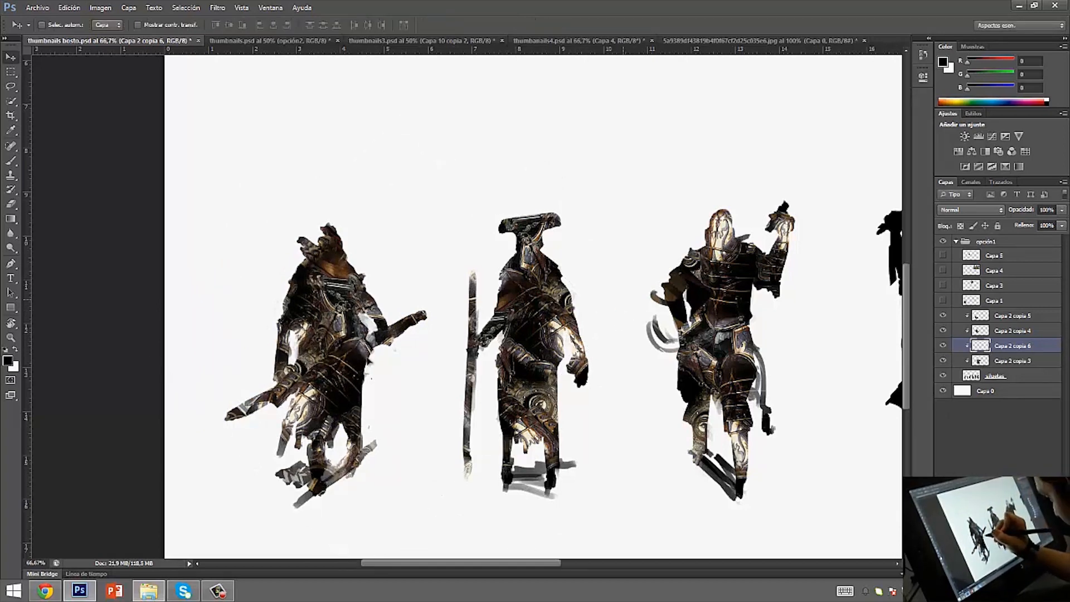
pyautogui.moveTo(373, 344); pyautogui.dragTo(372, 363)
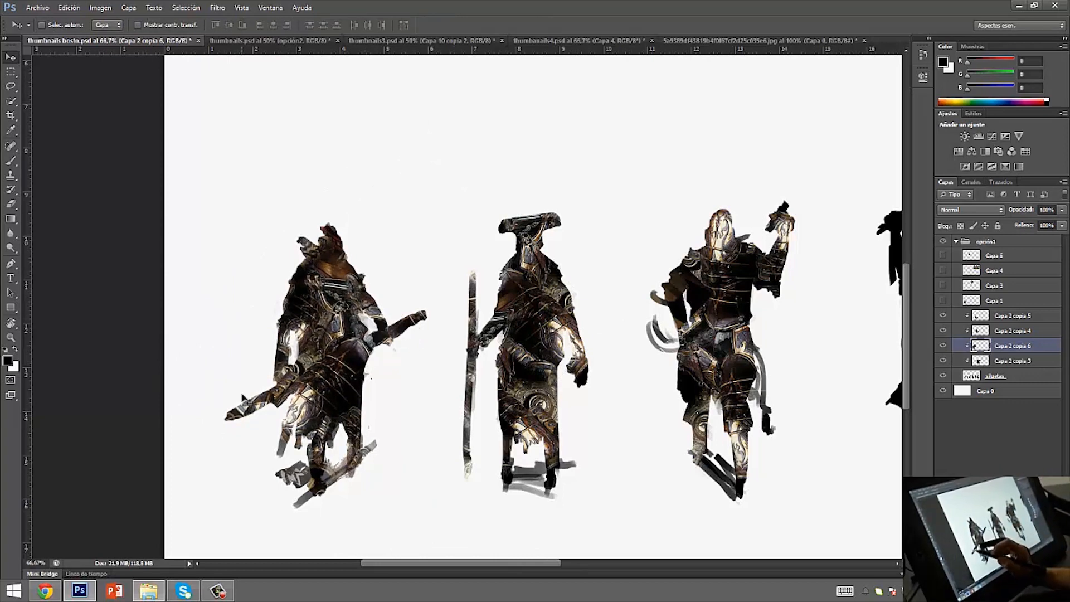
# Duplicate the armour texture over the first figure's torso and arms, erasing the excess of the copies
pyautogui.press('b')
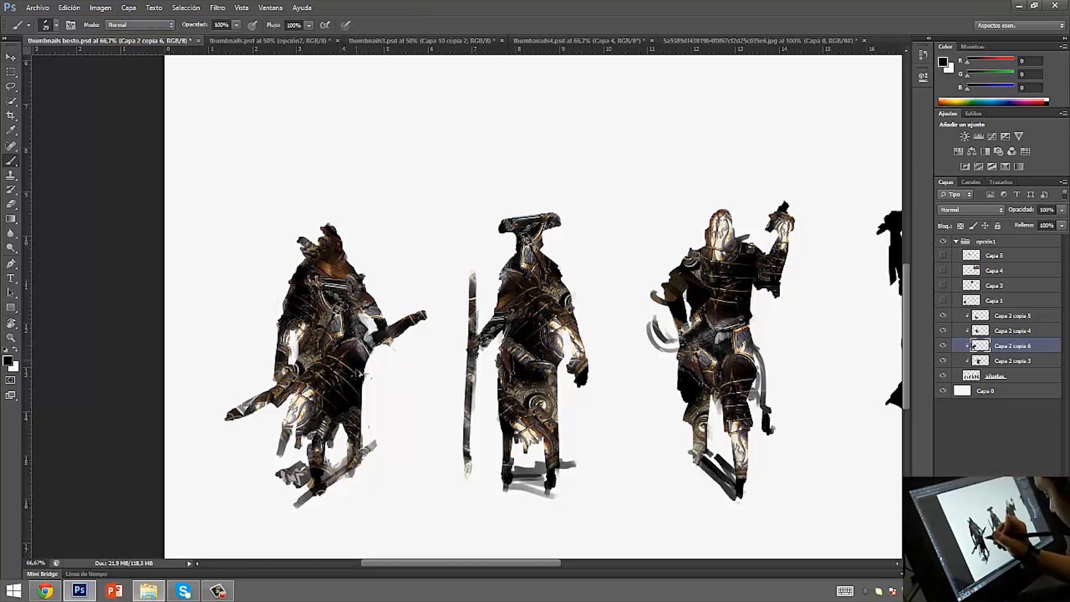
pyautogui.moveTo(361, 367); pyautogui.dragTo(366, 212)
pyautogui.moveTo(375, 311); pyautogui.dragTo(356, 276)
pyautogui.moveTo(375, 341); pyautogui.dragTo(473, 415)
pyautogui.moveTo(338, 304)
pyautogui.mouseDown()
pyautogui.moveTo(356, 312)
pyautogui.moveTo(347, 326)
pyautogui.moveTo(340, 305)
pyautogui.moveTo(329, 312)
pyautogui.mouseUp()
pyautogui.press('e')
pyautogui.moveTo(269, 346)
pyautogui.mouseDown()
pyautogui.moveTo(287, 347)
pyautogui.moveTo(267, 362)
pyautogui.moveTo(296, 361)
pyautogui.moveTo(321, 391)
pyautogui.moveTo(351, 390)
pyautogui.moveTo(376, 415)
pyautogui.moveTo(348, 466)
pyautogui.mouseUp()
pyautogui.moveTo(421, 316); pyautogui.dragTo(367, 352)
pyautogui.moveTo(349, 319)
pyautogui.mouseDown()
pyautogui.moveTo(342, 248)
pyautogui.moveTo(331, 264)
pyautogui.moveTo(327, 220)
pyautogui.moveTo(335, 271)
pyautogui.moveTo(327, 266)
pyautogui.moveTo(307, 340)
pyautogui.moveTo(338, 307)
pyautogui.mouseUp()
# Flip the newest armour copy, Capa 2 copia 8, and erase it from the first figure's head and central torso
pyautogui.hotkey('ctrl', 't')
pyautogui.rightClick(363, 282)
pyautogui.click(489, 459)
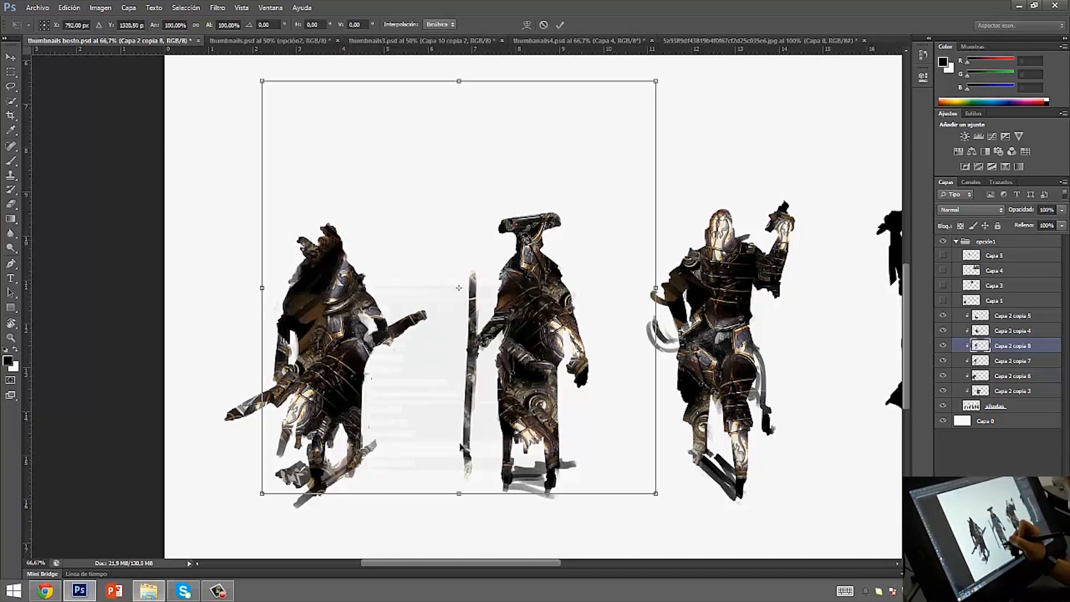
pyautogui.press('Return')
pyautogui.press('e')
pyautogui.moveTo(328, 229); pyautogui.dragTo(328, 268)
pyautogui.moveTo(398, 293); pyautogui.dragTo(390, 289)
pyautogui.moveTo(299, 217)
pyautogui.mouseDown()
pyautogui.moveTo(312, 264)
pyautogui.moveTo(320, 244)
pyautogui.moveTo(338, 296)
pyautogui.mouseUp()
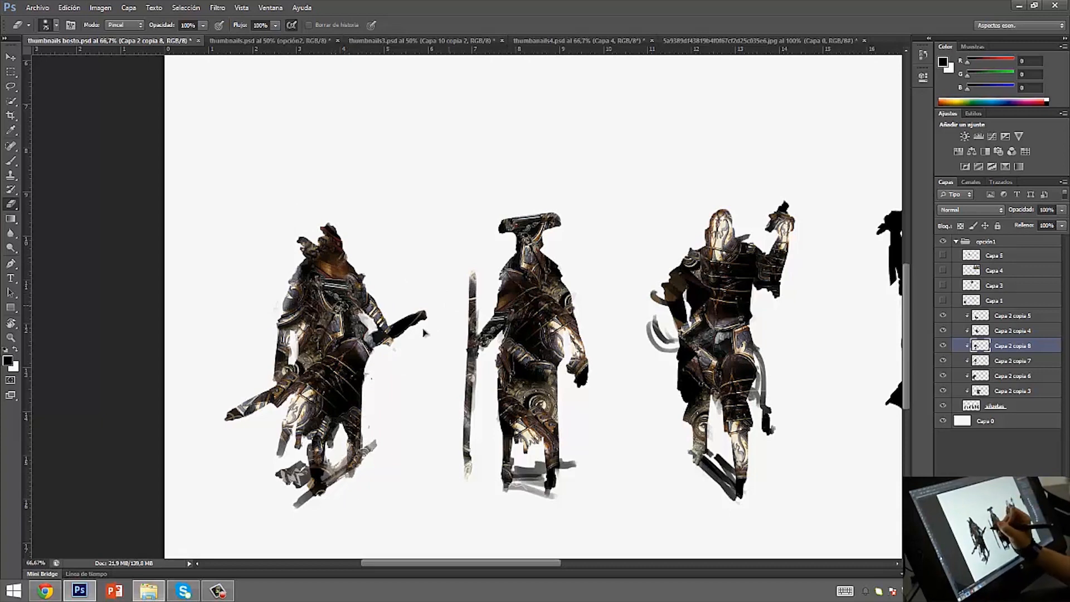
pyautogui.moveTo(407, 350); pyautogui.dragTo(303, 178)
pyautogui.hotkey('ctrl', 'alt', 'z')
pyautogui.hotkey('ctrl', 'alt', 'z')
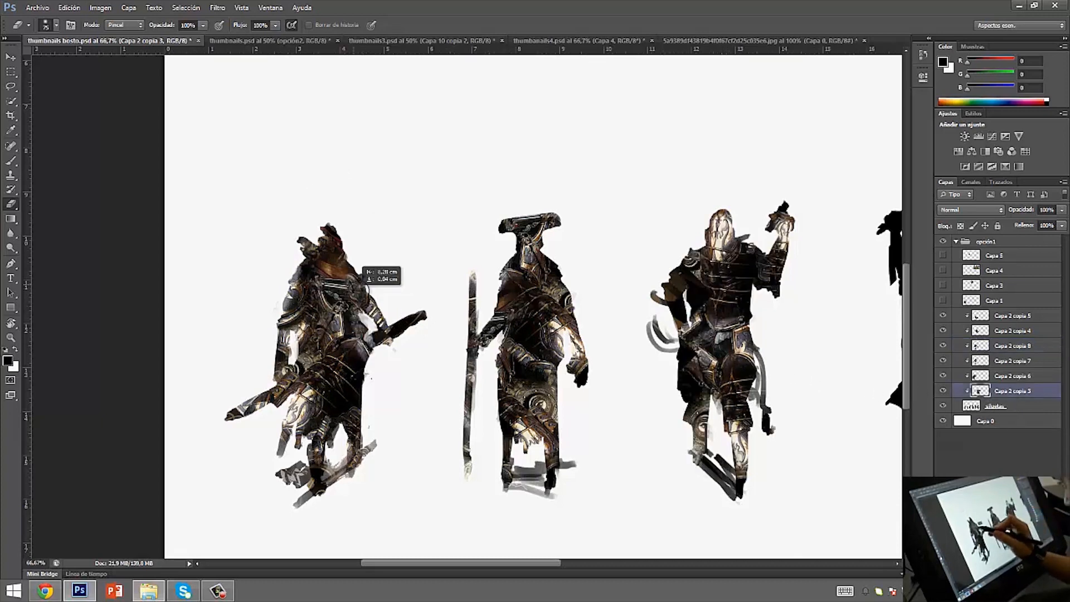
pyautogui.hotkey('ctrl', 'shift', 'z')
# Duplicate Capa 2 copia 3 above the other clipped layers, place it over the first figure's torso, and flip it horizontally
pyautogui.moveTo(1006, 393); pyautogui.dragTo(1003, 306)
pyautogui.moveTo(374, 295)
pyautogui.mouseDown()
pyautogui.moveTo(362, 343)
pyautogui.moveTo(379, 270)
pyautogui.moveTo(356, 257)
pyautogui.moveTo(375, 352)
pyautogui.moveTo(370, 288)
pyautogui.mouseUp()
pyautogui.moveTo(407, 330); pyautogui.dragTo(378, 331)
pyautogui.hotkey('ctrl', 't')
pyautogui.rightClick(461, 269)
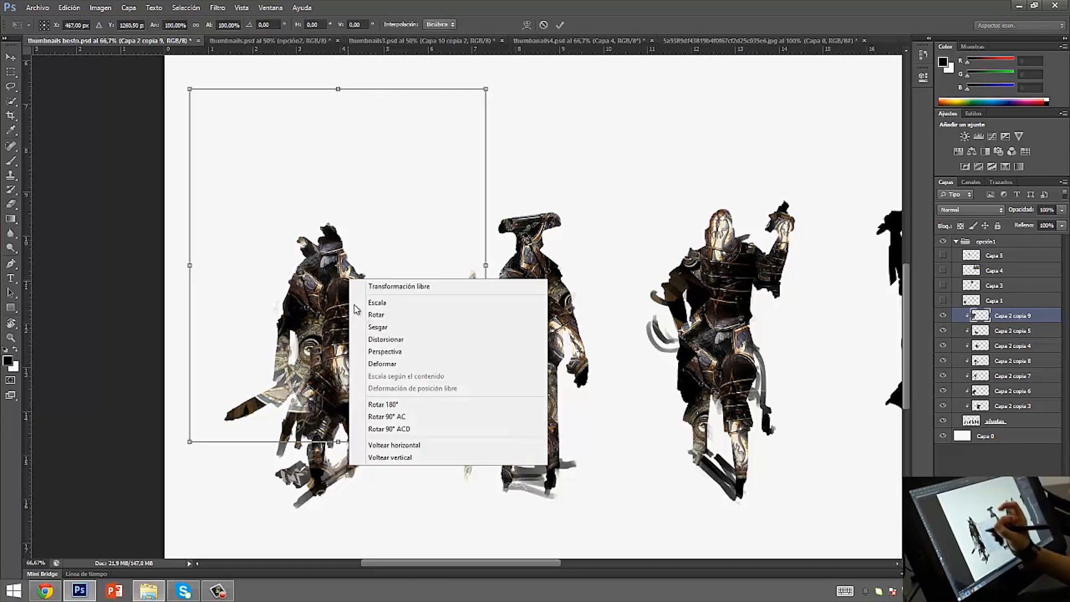
pyautogui.click(490, 444)
pyautogui.press('Return')
pyautogui.press('e')
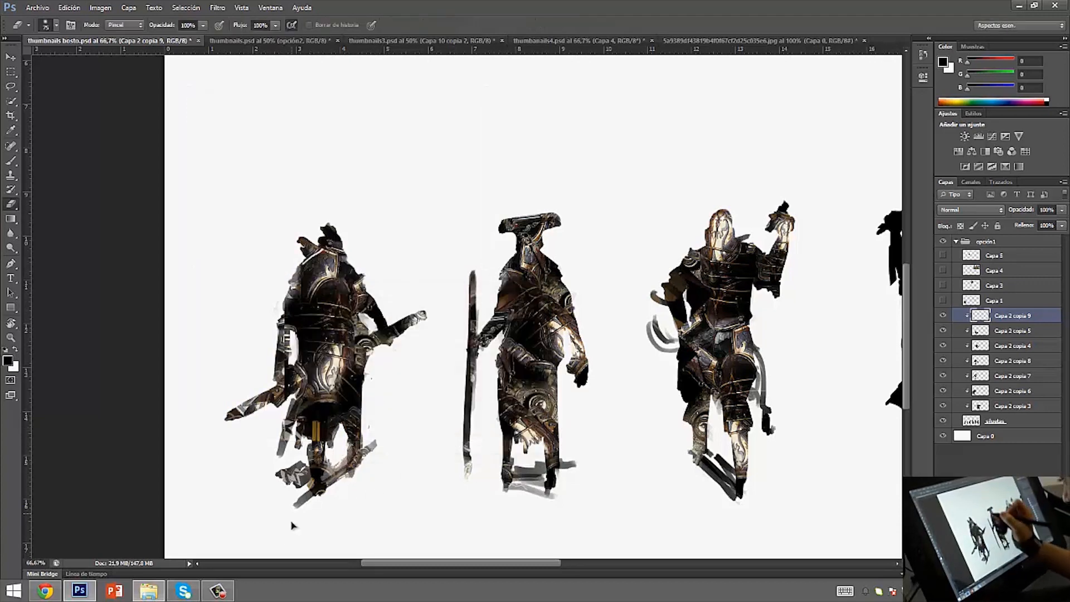
# Shift the flipped Capa 2 copia 9 texture over the first figure until its armour detail fits the torso and legs
pyautogui.moveTo(380, 310); pyautogui.dragTo(383, 337)
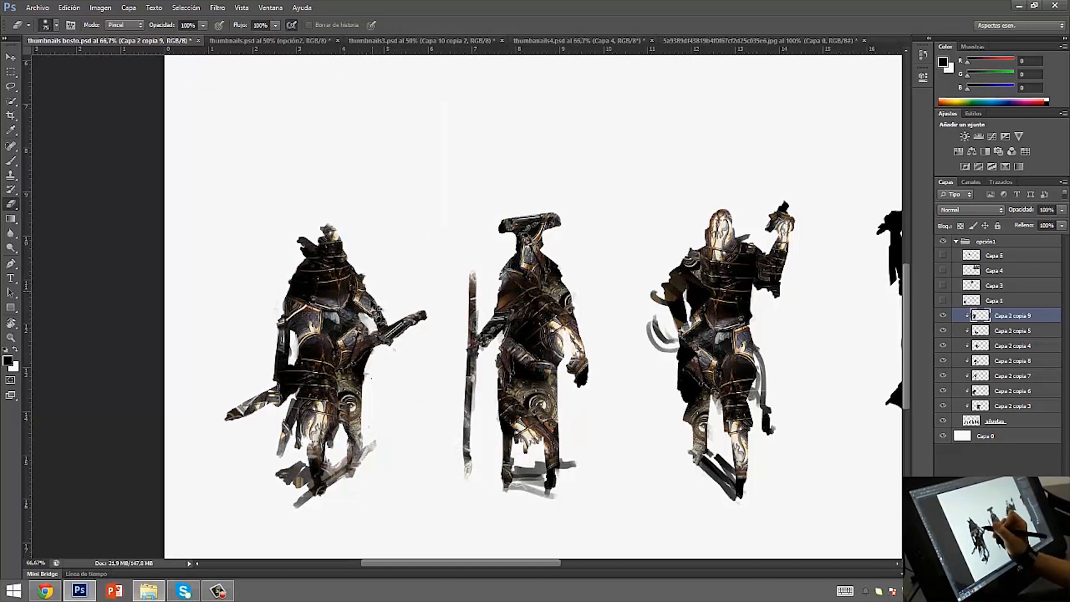
pyautogui.moveTo(373, 301); pyautogui.dragTo(372, 297)
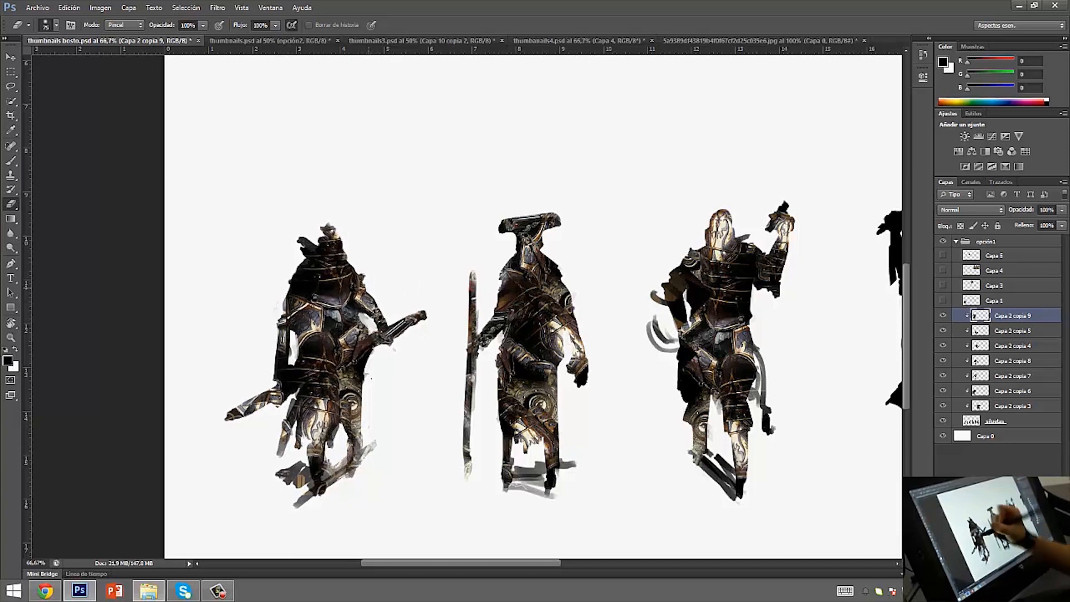
pyautogui.moveTo(338, 230)
pyautogui.mouseDown()
pyautogui.moveTo(295, 231)
pyautogui.moveTo(346, 244)
pyautogui.moveTo(386, 298)
pyautogui.moveTo(340, 339)
pyautogui.moveTo(279, 298)
pyautogui.moveTo(307, 318)
pyautogui.moveTo(298, 382)
pyautogui.moveTo(383, 305)
pyautogui.moveTo(376, 294)
pyautogui.moveTo(353, 317)
pyautogui.moveTo(278, 338)
pyautogui.moveTo(377, 304)
pyautogui.moveTo(388, 282)
pyautogui.moveTo(374, 295)
pyautogui.moveTo(380, 321)
pyautogui.moveTo(410, 307)
pyautogui.moveTo(379, 337)
pyautogui.moveTo(234, 415)
pyautogui.moveTo(255, 422)
pyautogui.moveTo(415, 325)
pyautogui.moveTo(298, 466)
pyautogui.moveTo(376, 381)
pyautogui.moveTo(320, 500)
pyautogui.moveTo(352, 469)
pyautogui.moveTo(300, 473)
pyautogui.moveTo(310, 412)
pyautogui.moveTo(269, 368)
pyautogui.mouseUp()
pyautogui.moveTo(345, 284); pyautogui.dragTo(354, 280)
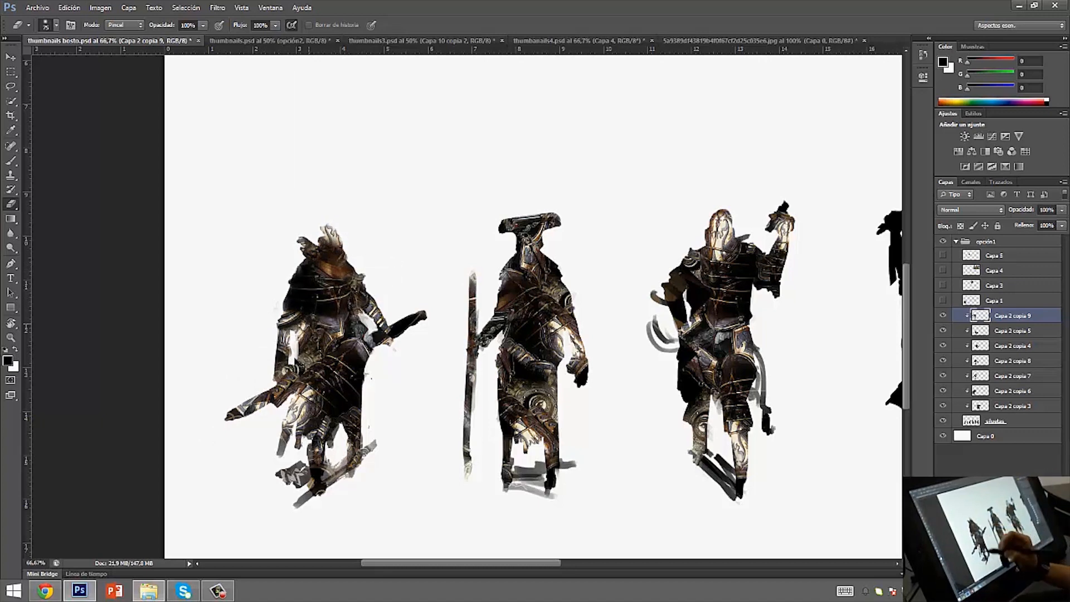
pyautogui.hotkey('ctrl', 't')
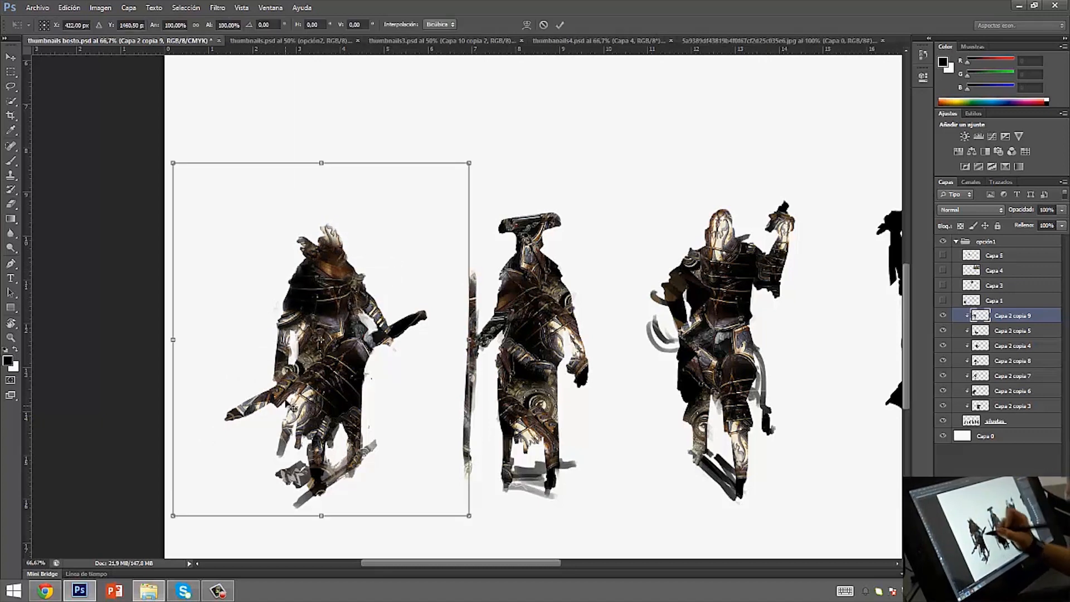
# Erase the excess of Capa 2 copia 9 from the first figure's chest and shoulders
pyautogui.press('e')
pyautogui.moveTo(301, 301)
pyautogui.mouseDown()
pyautogui.moveTo(284, 285)
pyautogui.moveTo(287, 321)
pyautogui.mouseUp()
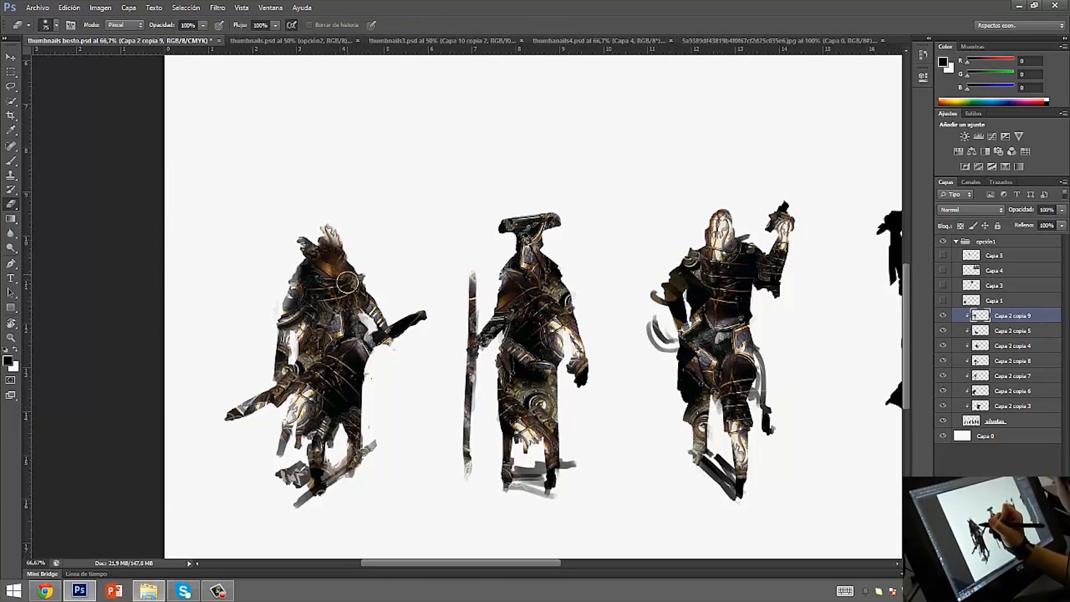
pyautogui.moveTo(335, 268)
pyautogui.mouseDown()
pyautogui.moveTo(301, 446)
pyautogui.moveTo(334, 402)
pyautogui.moveTo(267, 363)
pyautogui.mouseUp()
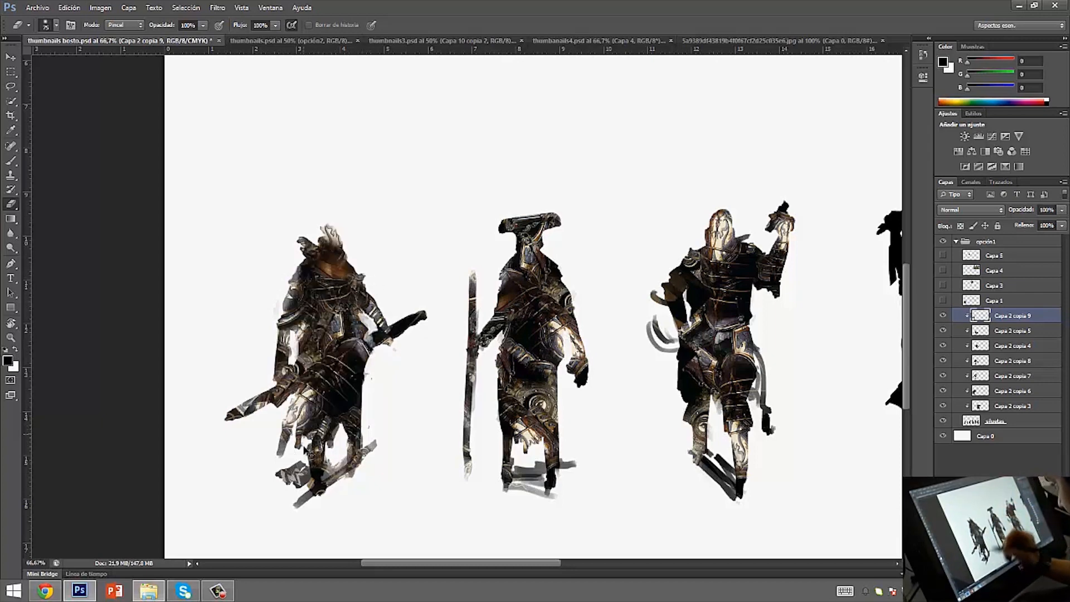
# Duplicate Capa 2 copia 9 over the first figure and scale the copy down proportionally
pyautogui.keyDown('ctrl'); pyautogui.keyDown('alt'); pyautogui.moveTo(358, 274); pyautogui.dragTo(310, 375); pyautogui.keyUp('alt'); pyautogui.keyUp('ctrl')
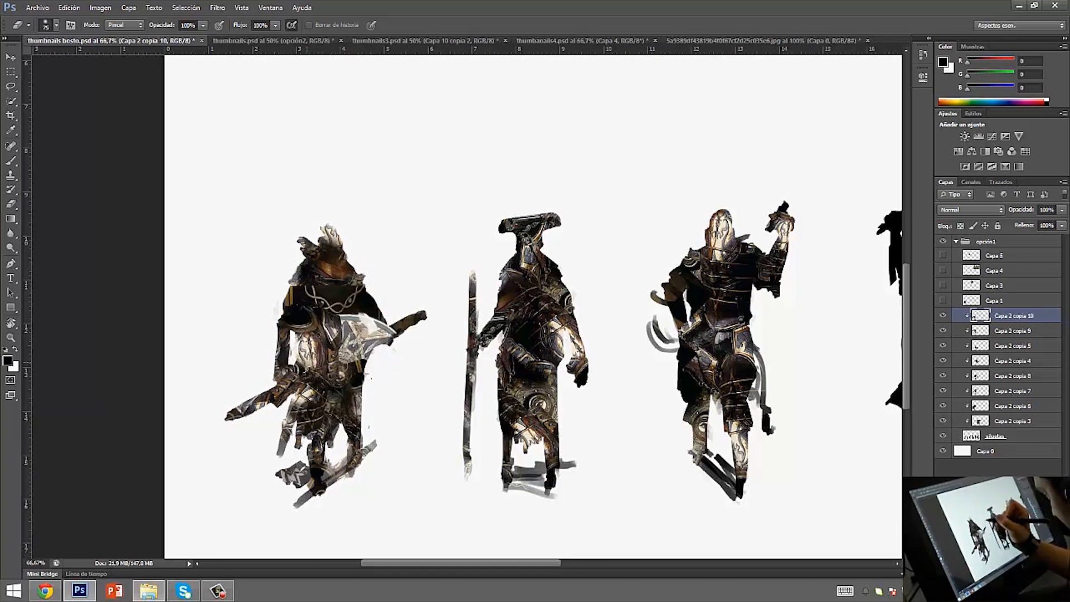
pyautogui.hotkey('ctrl', 't')
pyautogui.moveTo(443, 286)
pyautogui.keyDown('alt'); pyautogui.keyDown('shift'); pyautogui.mouseDown()
pyautogui.moveTo(373, 370)
pyautogui.moveTo(366, 271)
pyautogui.moveTo(366, 251)
pyautogui.moveTo(381, 249)
pyautogui.moveTo(352, 298)
pyautogui.moveTo(358, 279)
pyautogui.mouseUp(); pyautogui.keyUp('shift'); pyautogui.keyUp('alt')
pyautogui.press('Return')
pyautogui.press('e')
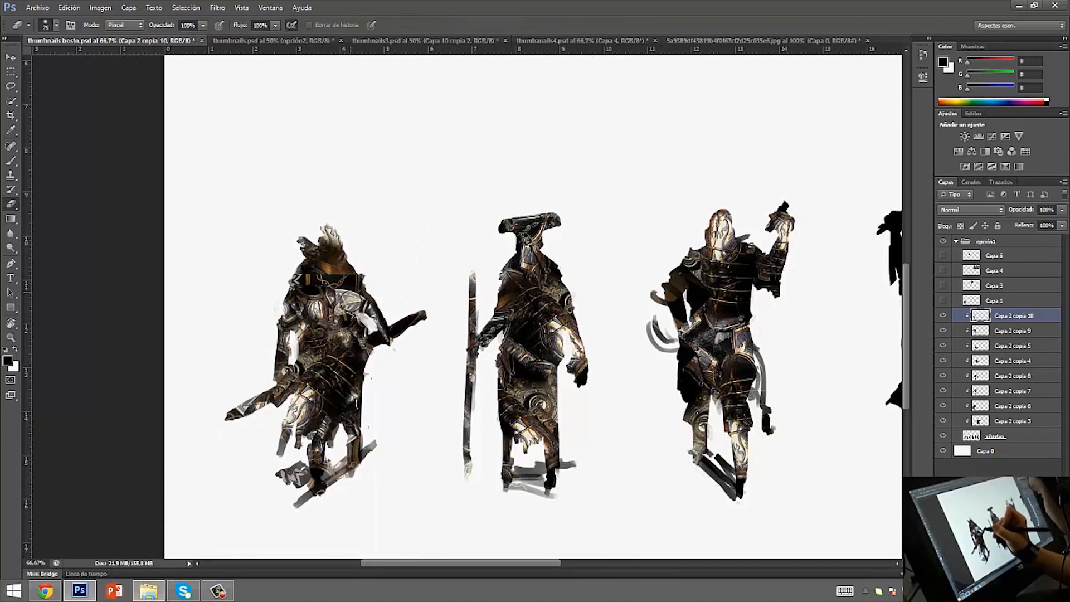
# Place the new copy below Capa 2 copia 9 in the layer stack and transform it over the first figure's head
pyautogui.moveTo(1007, 321); pyautogui.dragTo(1006, 337)
pyautogui.moveTo(370, 290)
pyautogui.keyDown('ctrl'); pyautogui.mouseDown()
pyautogui.moveTo(371, 258)
pyautogui.moveTo(392, 238)
pyautogui.moveTo(377, 256)
pyautogui.moveTo(353, 257)
pyautogui.moveTo(385, 281)
pyautogui.moveTo(367, 240)
pyautogui.moveTo(353, 289)
pyautogui.moveTo(363, 280)
pyautogui.mouseUp(); pyautogui.keyUp('ctrl')
pyautogui.hotkey('ctrl', 't')
pyautogui.moveTo(406, 165)
pyautogui.mouseDown()
pyautogui.moveTo(370, 95)
pyautogui.moveTo(339, 109)
pyautogui.mouseUp()
pyautogui.press('Return')
pyautogui.press('e')
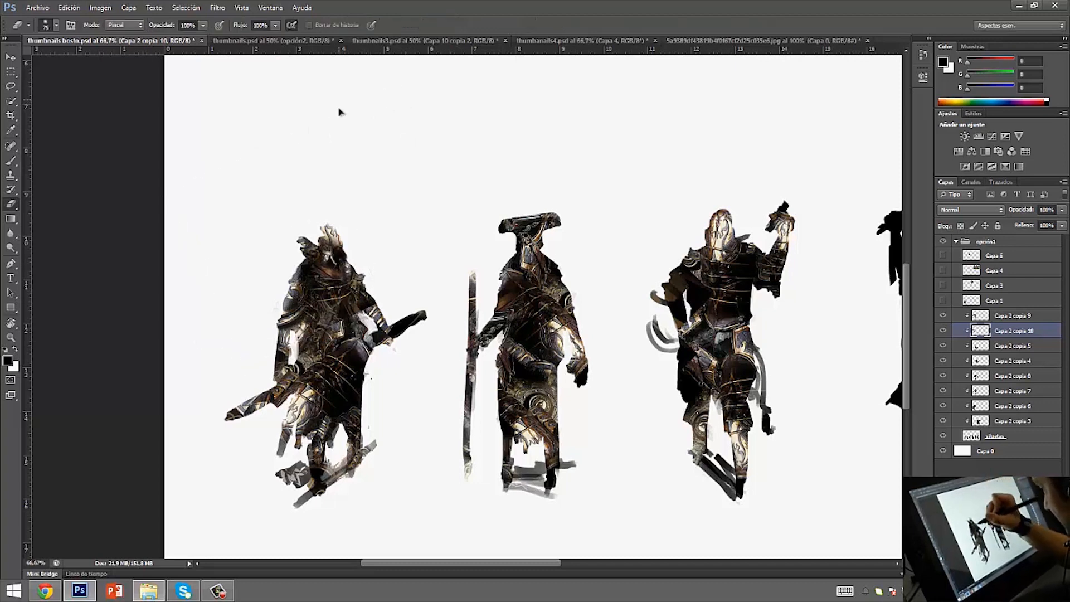
# Reposition Capa 2 copia 10 so its armour detail falls on the first figure's face
pyautogui.keyDown('ctrl'); pyautogui.moveTo(351, 283); pyautogui.dragTo(408, 240); pyautogui.keyUp('ctrl')
pyautogui.hotkey('ctrl', 't')
pyautogui.press('Return')
pyautogui.press('e')
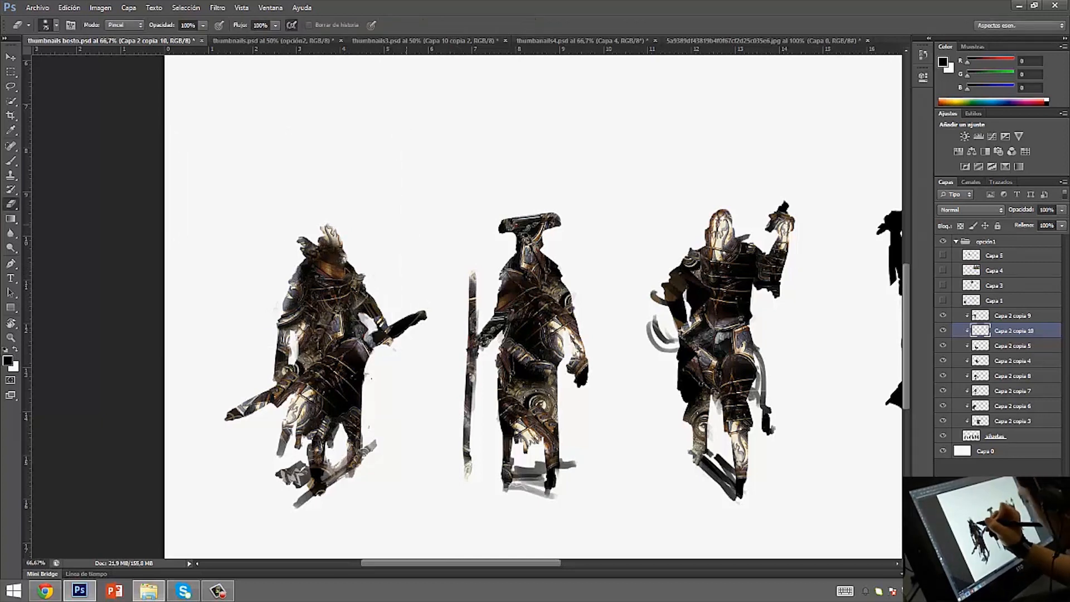
pyautogui.keyDown('ctrl'); pyautogui.moveTo(344, 254); pyautogui.dragTo(342, 253); pyautogui.keyUp('ctrl')
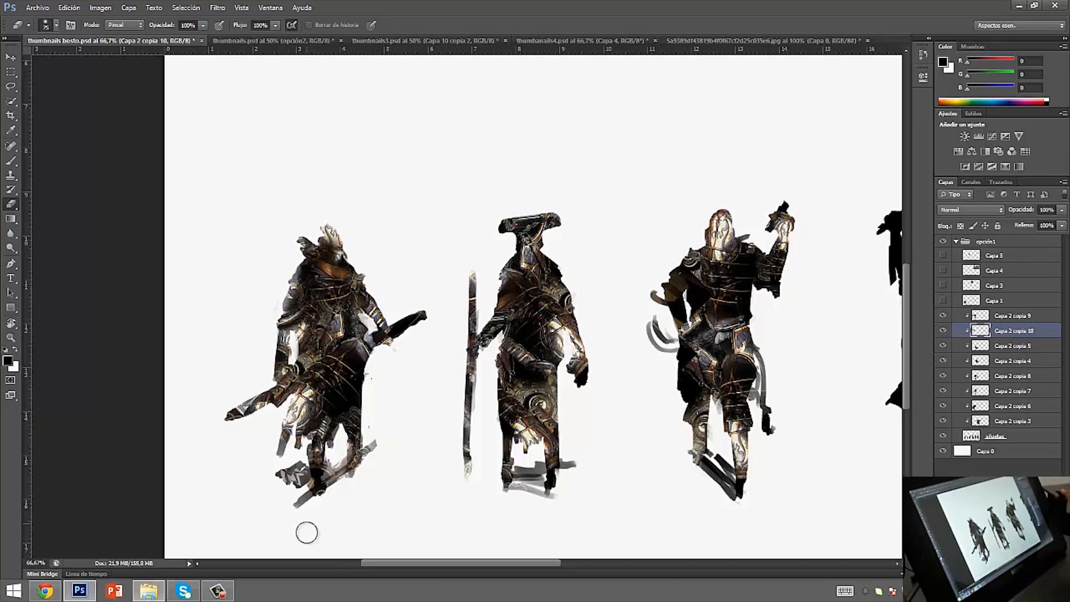
# Compare the first figure with Capa 2 copia 9 hidden and shown, and make that layer active for erasing
pyautogui.moveTo(672, 370); pyautogui.dragTo(613, 386)
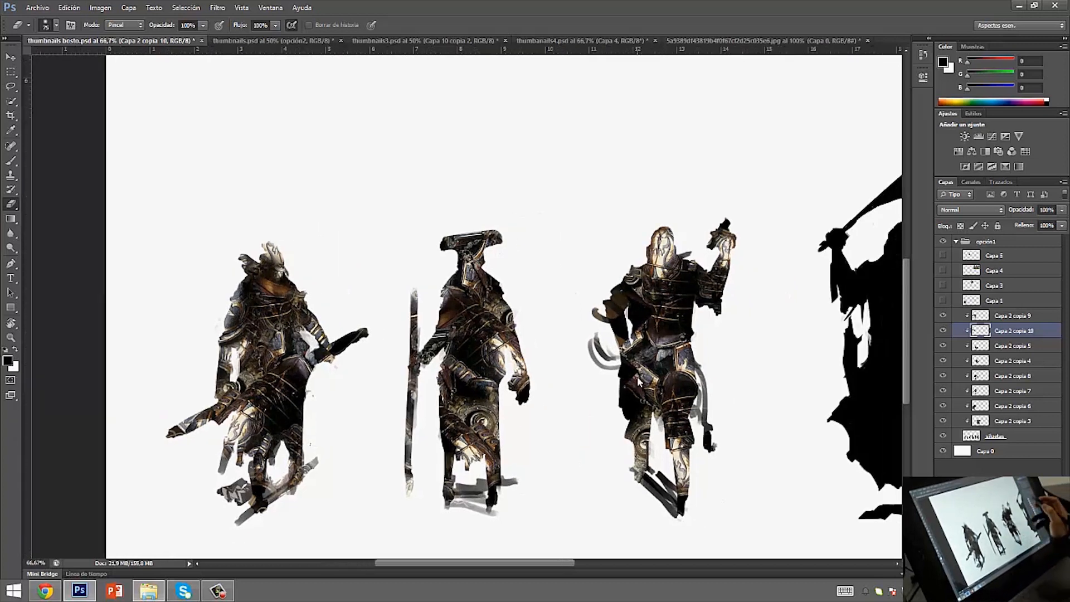
pyautogui.click(11, 58)
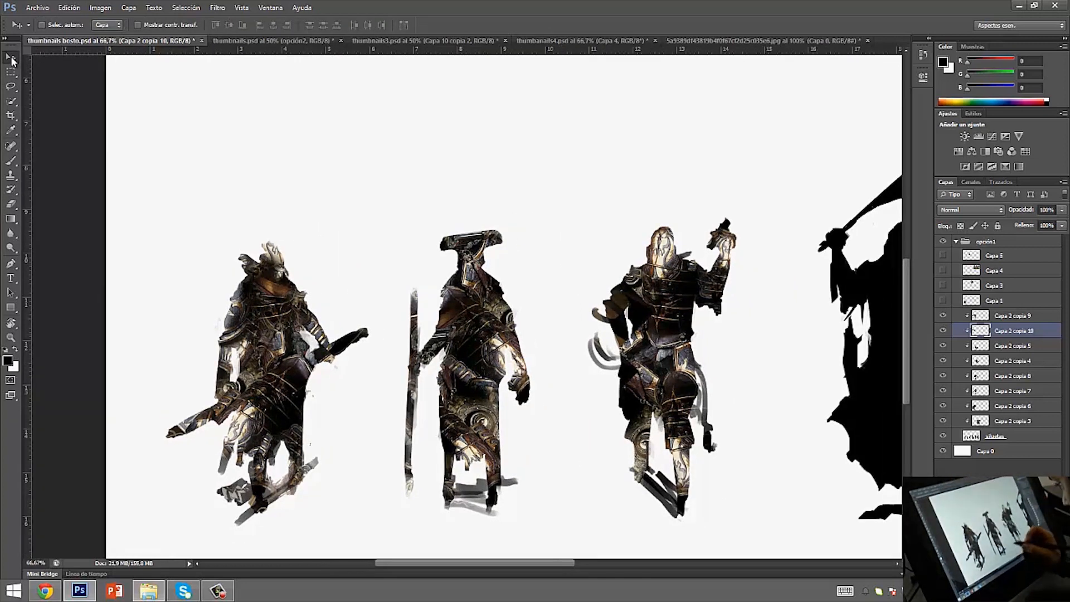
pyautogui.click(944, 315)
pyautogui.click(943, 314)
pyautogui.click(943, 315)
pyautogui.click(943, 315)
pyautogui.click(943, 315)
pyautogui.click(943, 315)
pyautogui.click(1003, 315)
pyautogui.press('e')
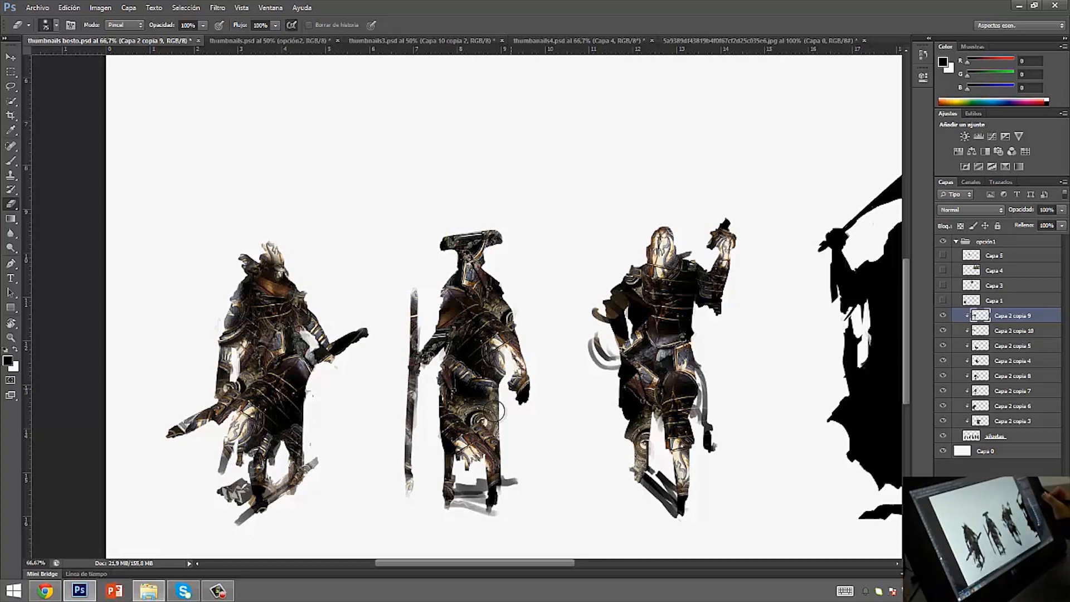
# Hide and show Capa 2 copia 10, Capa 2 copia 5 and Capa 2 copia 9 to examine what each adds to the figures
pyautogui.click(944, 332)
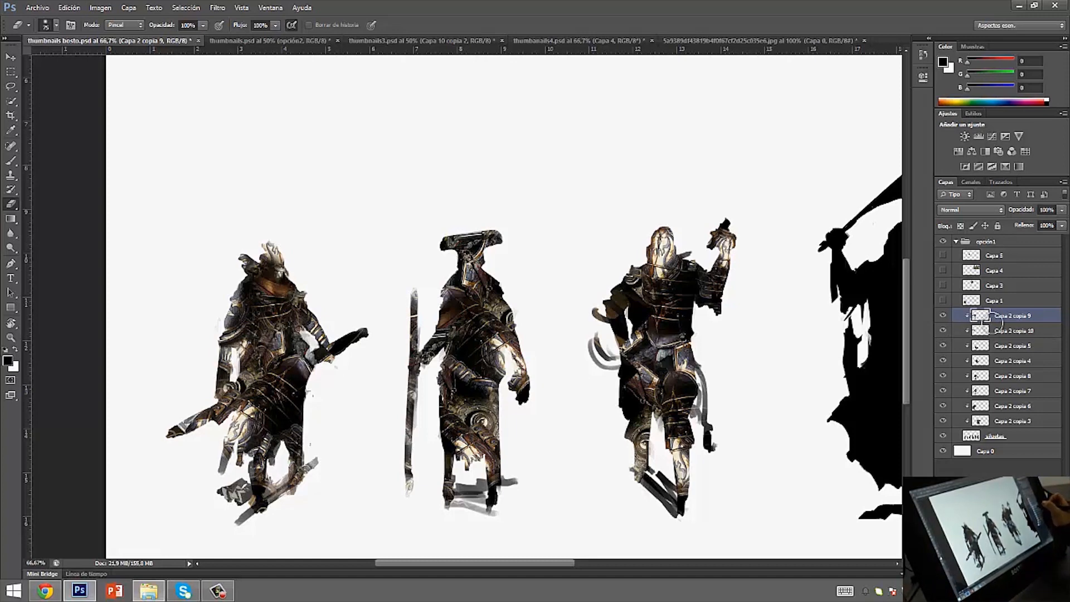
pyautogui.click(995, 331)
pyautogui.click(942, 347)
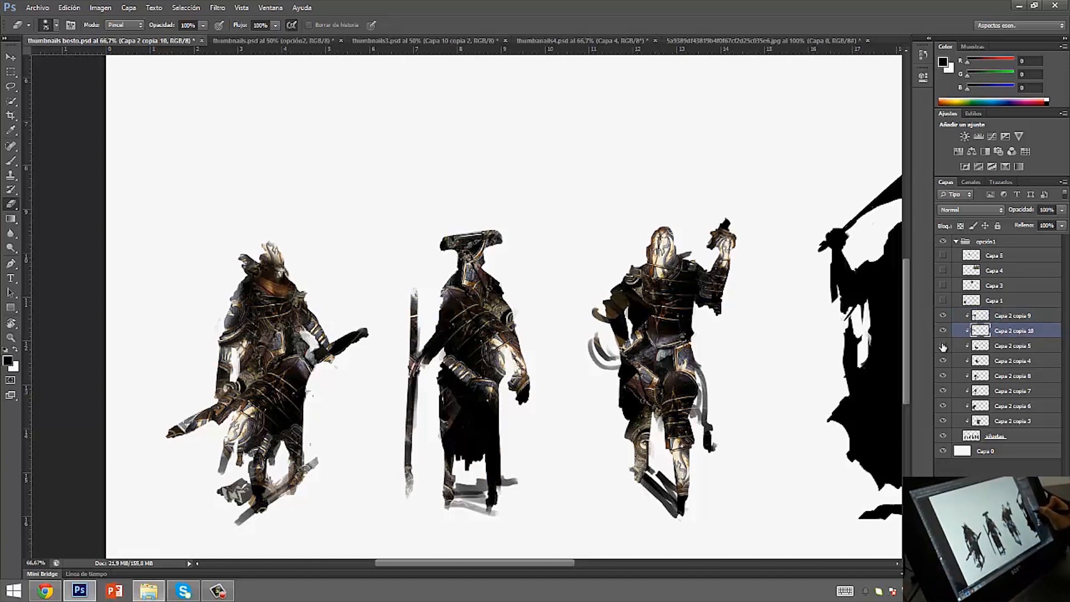
pyautogui.click(942, 346)
pyautogui.click(942, 346)
pyautogui.click(942, 346)
pyautogui.click(942, 318)
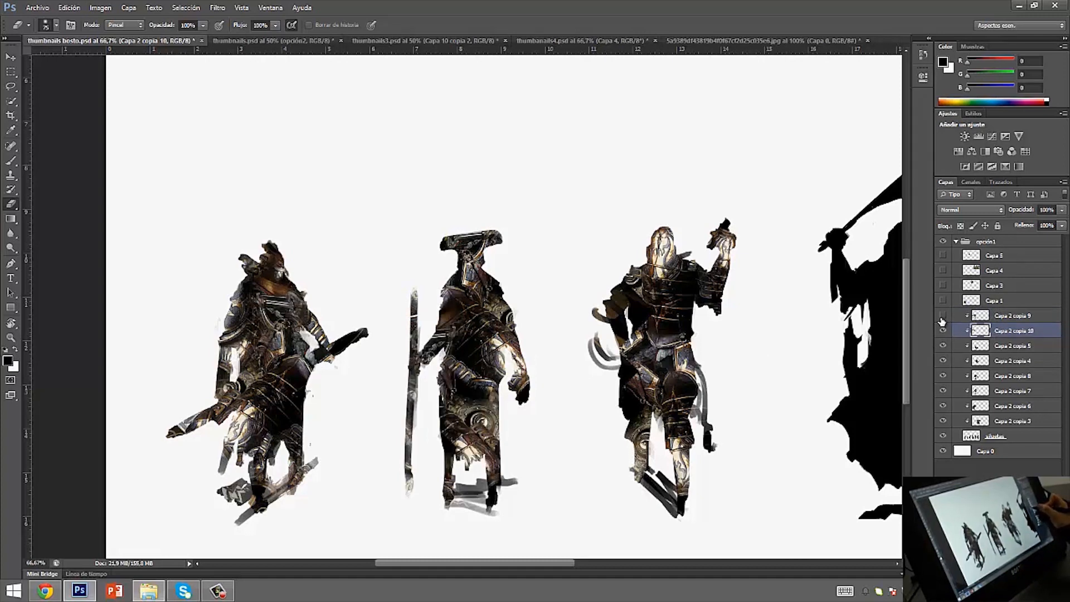
pyautogui.click(943, 317)
pyautogui.click(945, 316)
pyautogui.click(945, 317)
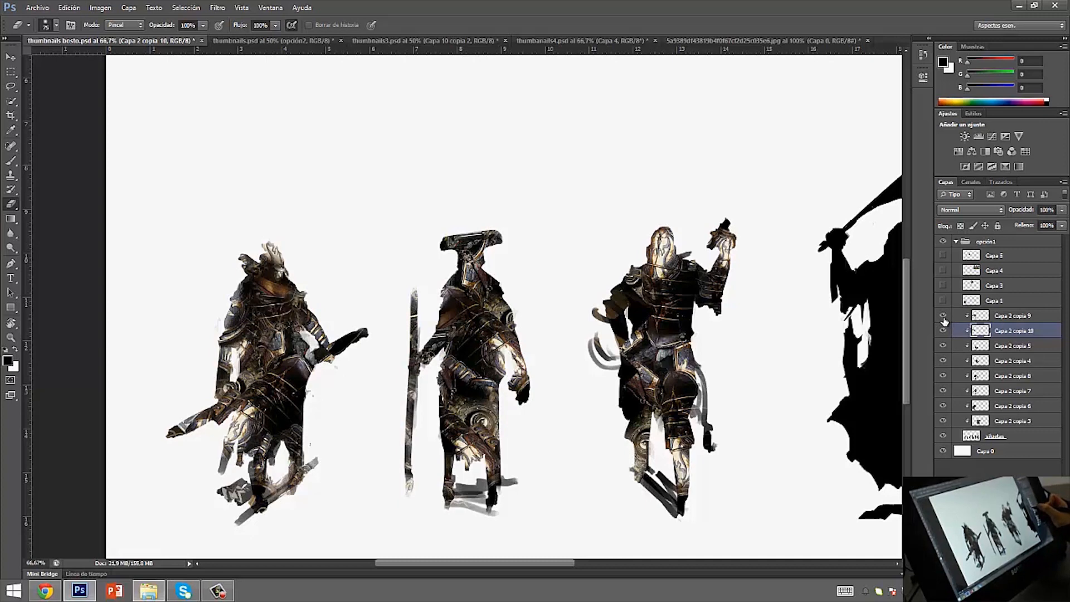
pyautogui.click(943, 317)
pyautogui.click(943, 317)
pyautogui.click(1012, 316)
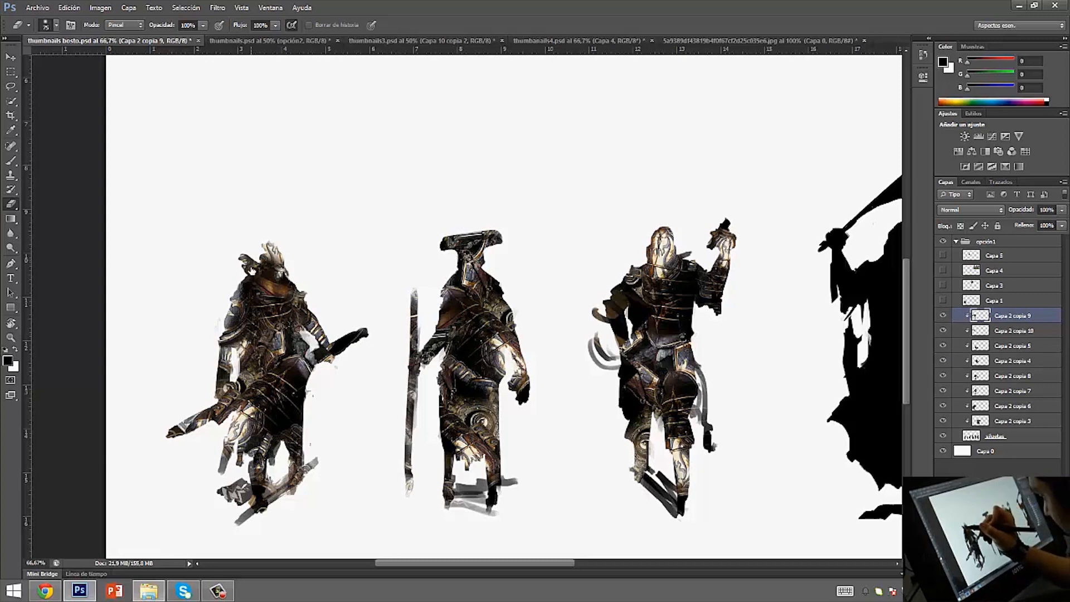
# Compare the second figure's lower body with Capa 2 copia 5 hidden and shown, and select that layer
pyautogui.click(947, 348)
pyautogui.click(949, 348)
pyautogui.click(949, 348)
pyautogui.click(949, 347)
pyautogui.click(979, 345)
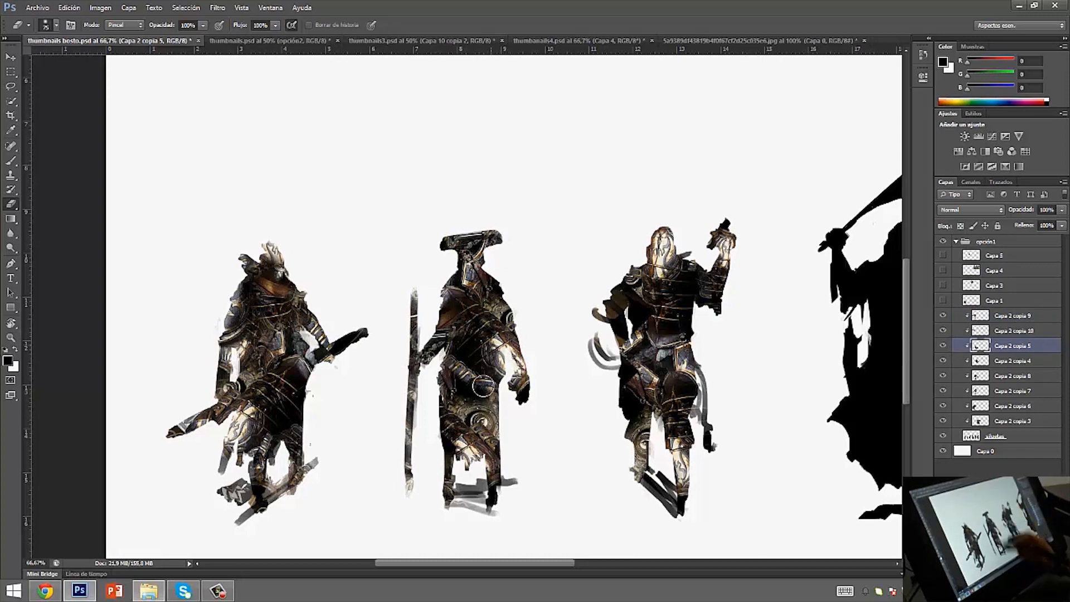
# Erase Capa 2 copia 4 where it overlaps the third figure's lowered arm and the second figure's empty-handed arm
pyautogui.click(944, 361)
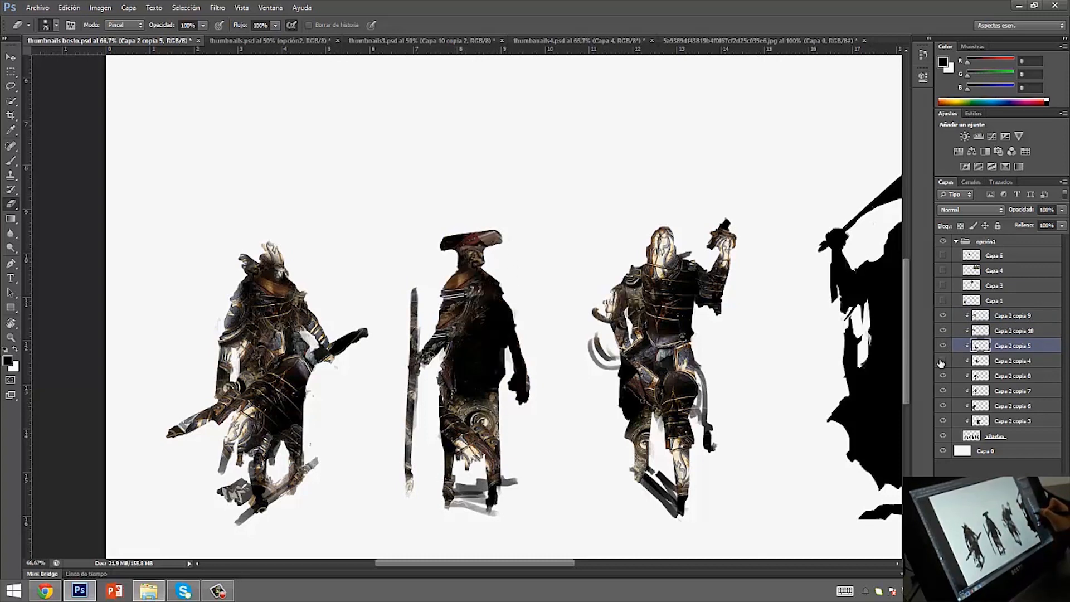
pyautogui.click(942, 360)
pyautogui.click(981, 360)
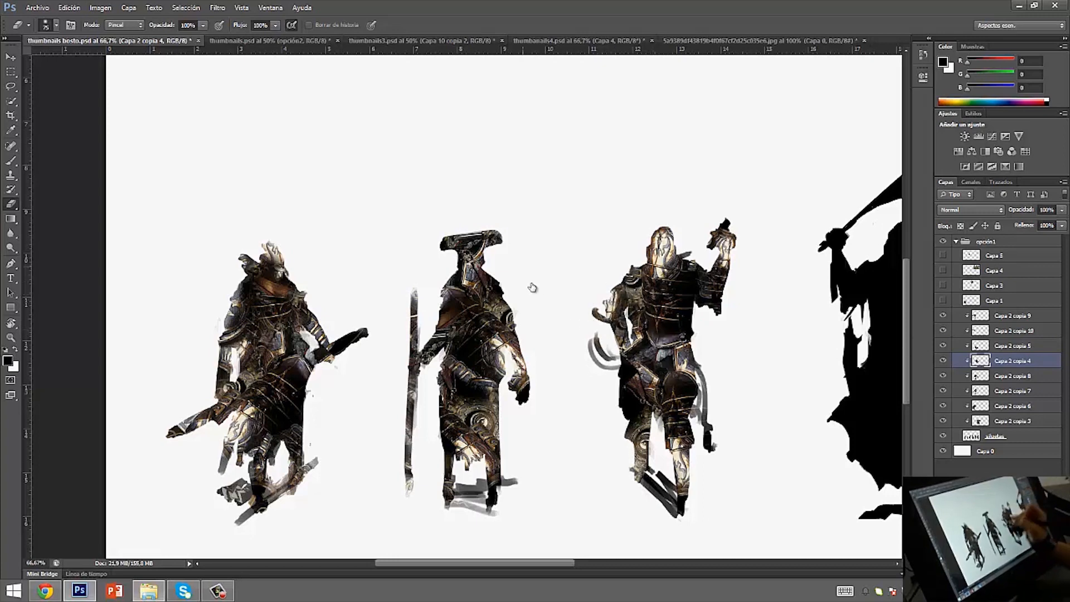
pyautogui.click(943, 361)
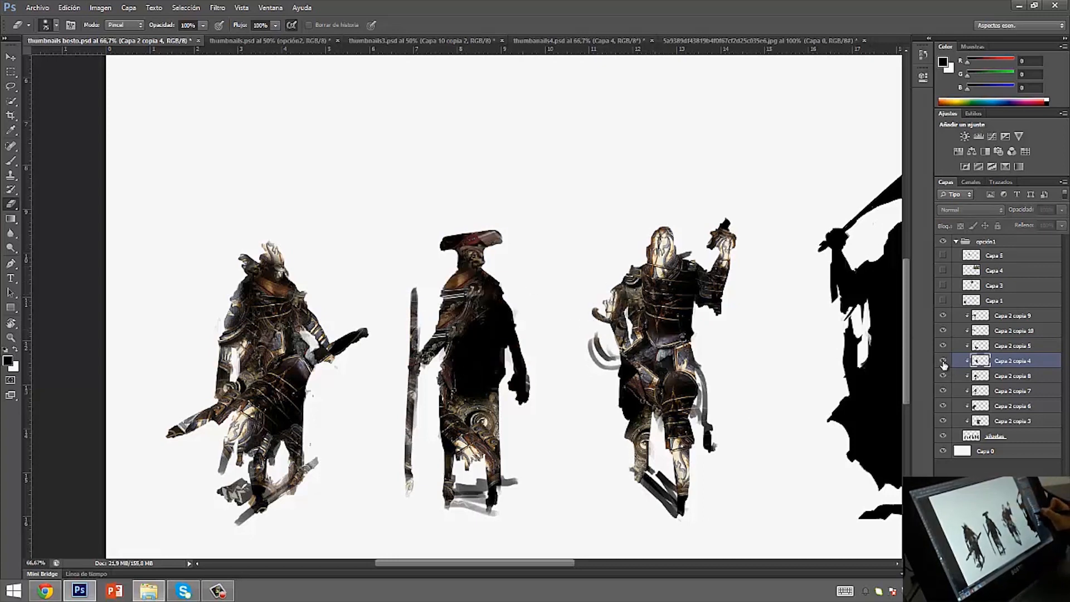
pyautogui.click(943, 361)
pyautogui.moveTo(516, 357)
pyautogui.mouseDown()
pyautogui.moveTo(493, 348)
pyautogui.moveTo(513, 400)
pyautogui.moveTo(530, 349)
pyautogui.moveTo(524, 385)
pyautogui.moveTo(510, 371)
pyautogui.mouseUp()
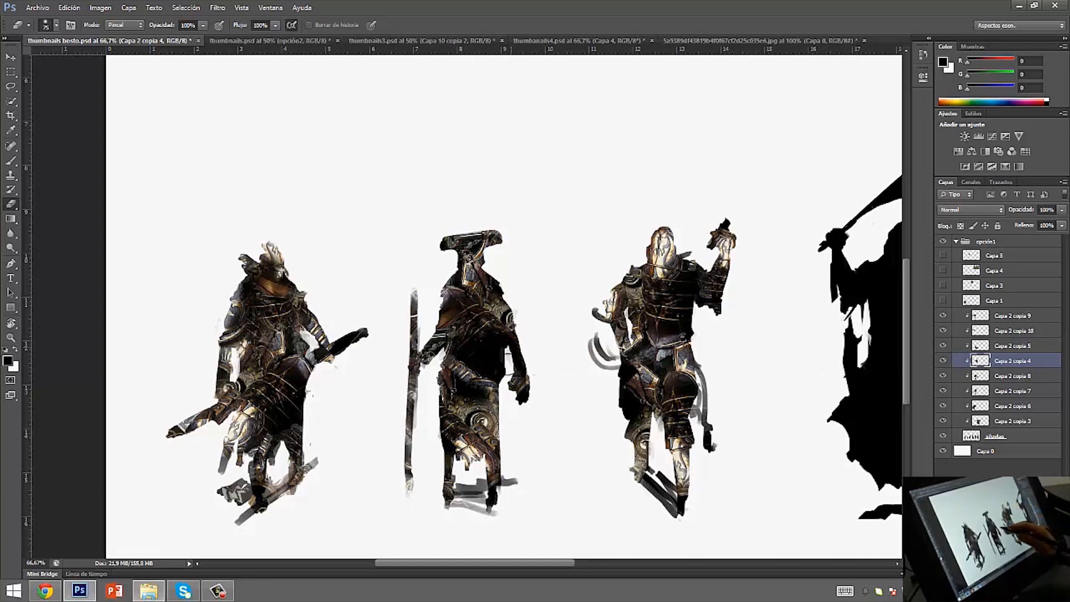
# Check what Capa 2 copia 8 covers and erase its overlap around the third figure's hip
pyautogui.click(943, 377)
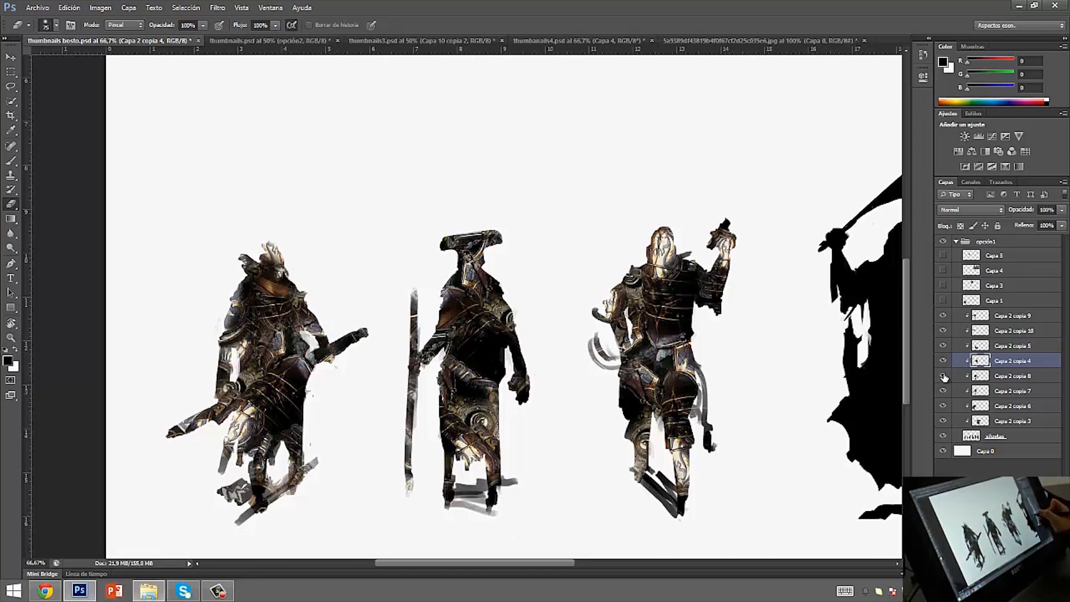
pyautogui.click(945, 377)
pyautogui.click(986, 374)
pyautogui.moveTo(641, 374); pyautogui.dragTo(623, 355)
pyautogui.click(942, 378)
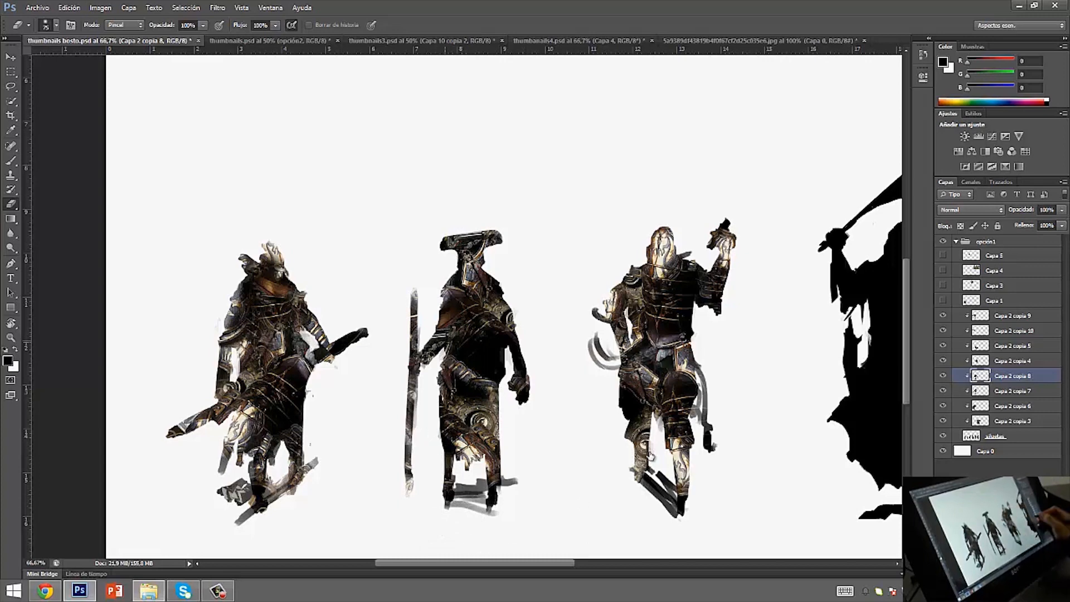
# Examine the coverage of Capa 2 copia 7, Capa 2 copia 6 and Capa 2 copia 3 by hiding and showing them, and select Capa 2 copia 3
pyautogui.click(943, 392)
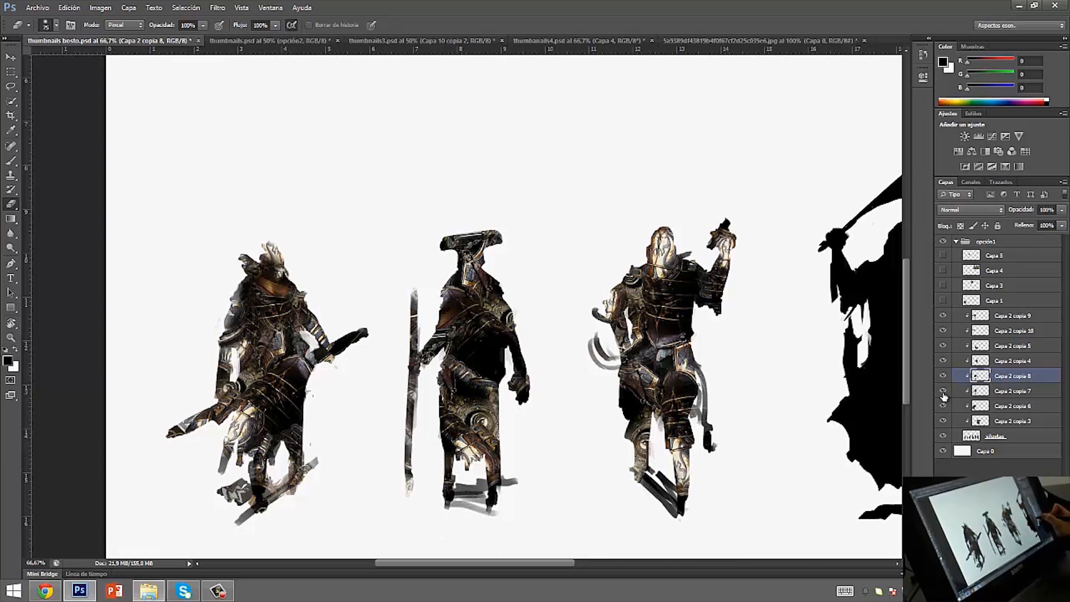
pyautogui.click(943, 392)
pyautogui.click(943, 392)
pyautogui.click(943, 392)
pyautogui.click(943, 406)
pyautogui.click(944, 422)
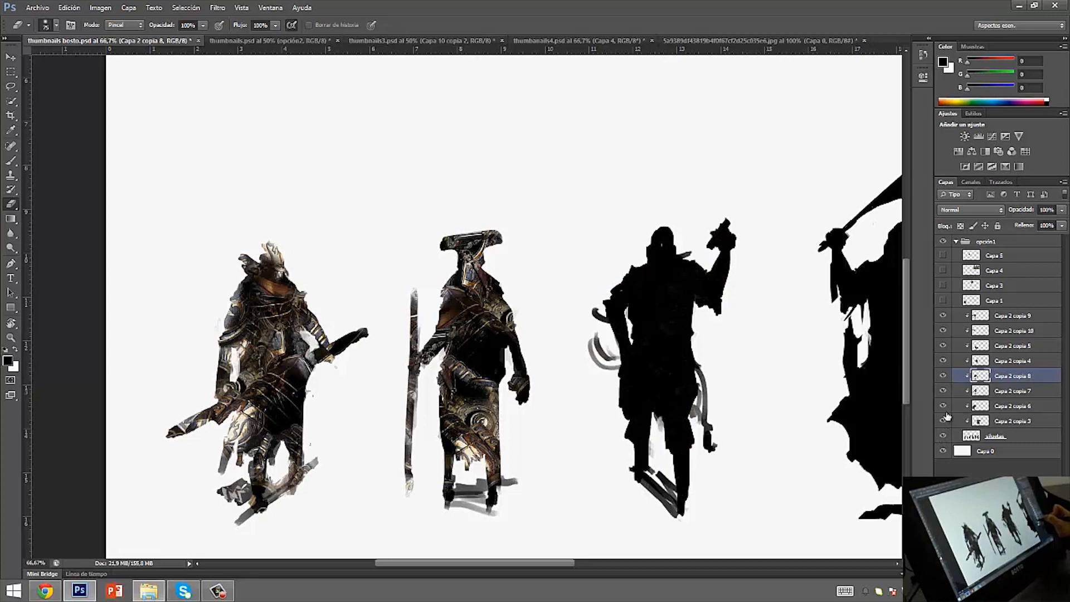
pyautogui.click(943, 421)
pyautogui.click(995, 421)
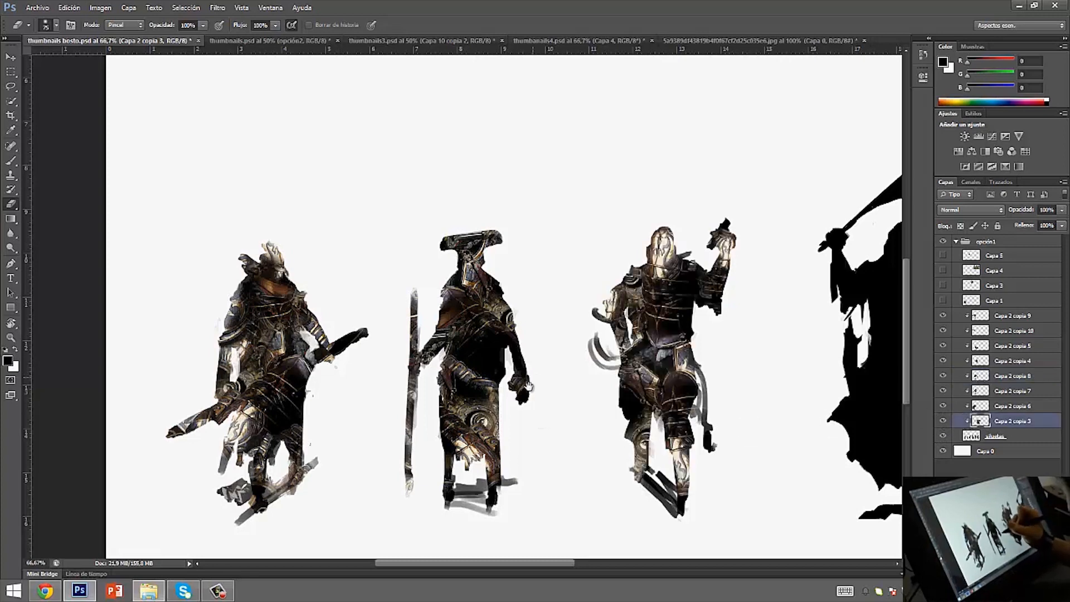
# Duplicate Capa 2 copia 3 from the third figure onto the second figure's dark hip area and keep the copy selected
pyautogui.moveTo(757, 442); pyautogui.dragTo(695, 417)
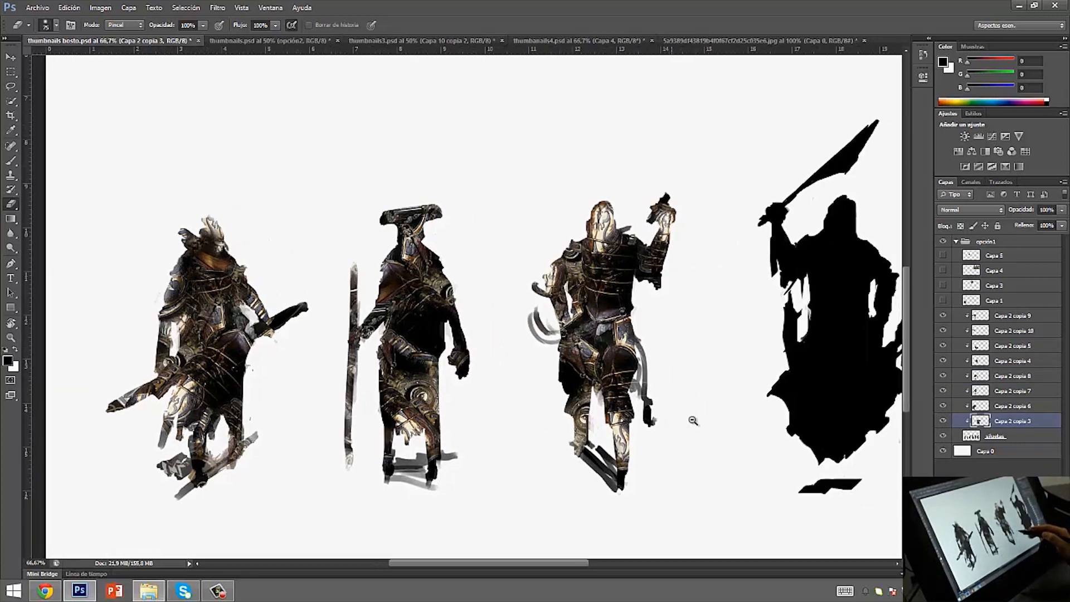
pyautogui.keyDown('alt'); pyautogui.click(695, 415); pyautogui.keyUp('alt')
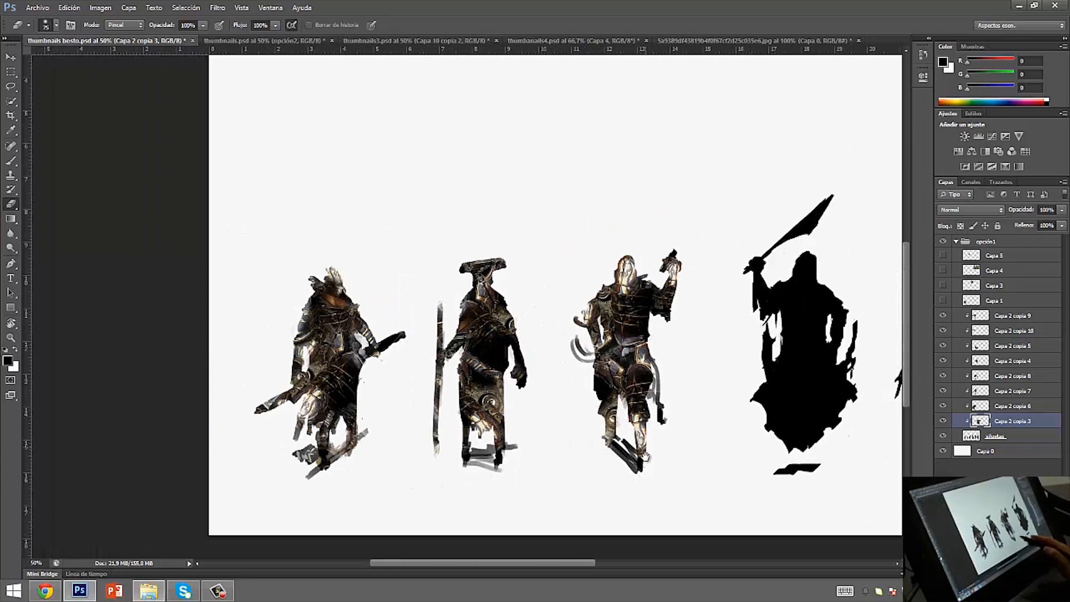
pyautogui.hotkey('ctrl', '+')
pyautogui.click(11, 56)
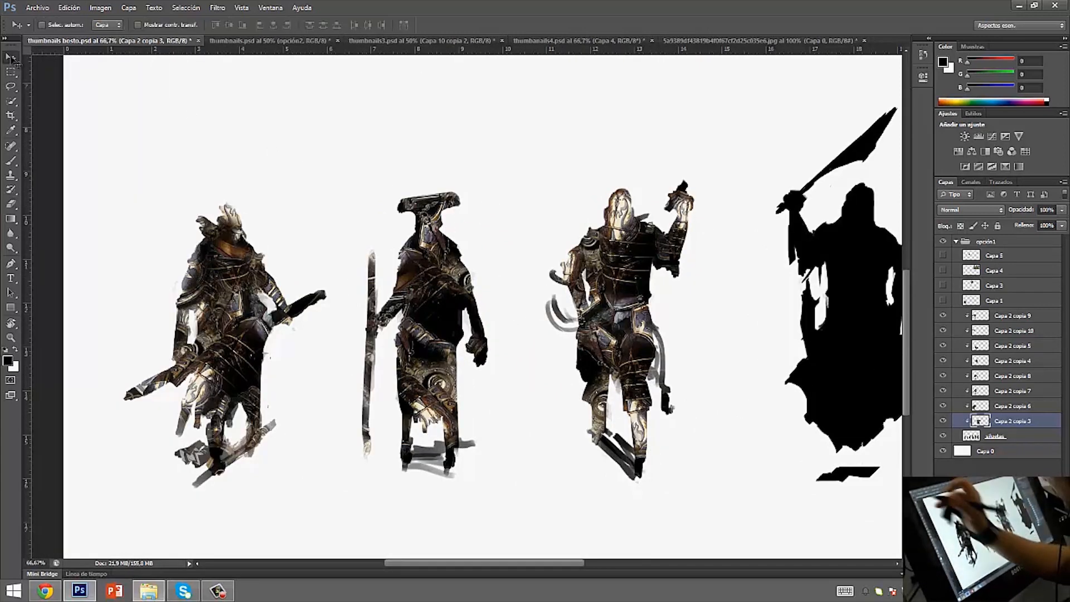
pyautogui.click(1010, 408)
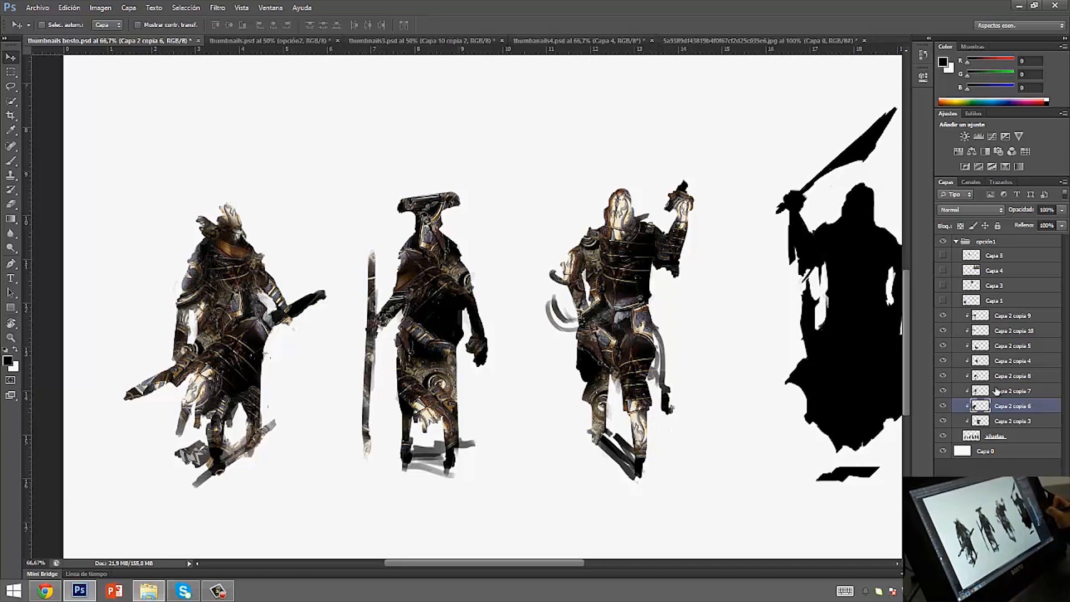
pyautogui.click(1003, 421)
pyautogui.moveTo(637, 302); pyautogui.dragTo(481, 313)
pyautogui.keyDown('ctrl'); pyautogui.click(453, 339); pyautogui.keyUp('ctrl')
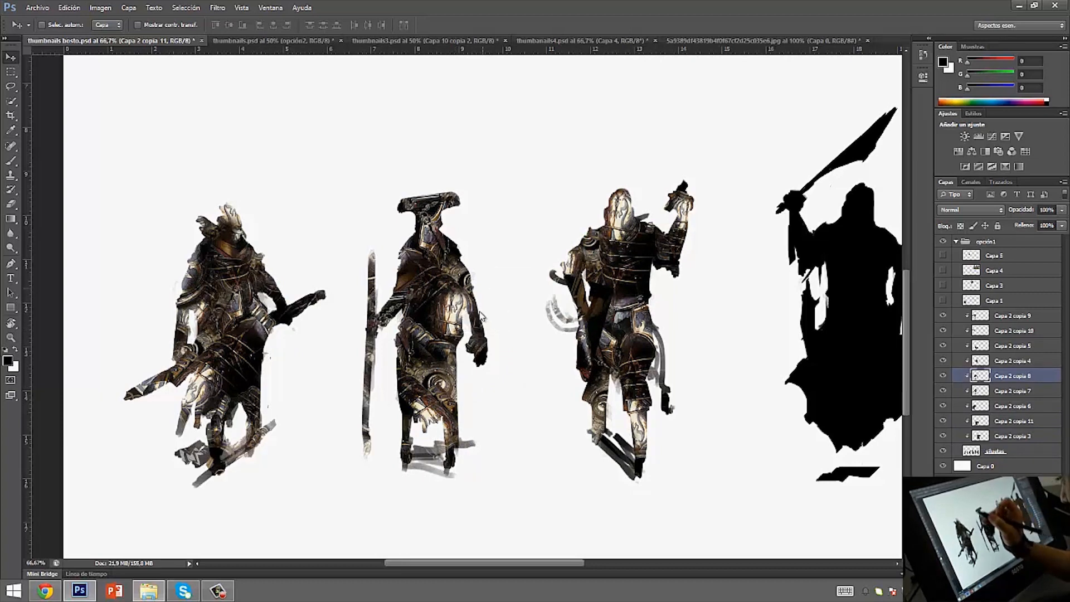
pyautogui.keyDown('ctrl'); pyautogui.click(481, 313); pyautogui.keyUp('ctrl')
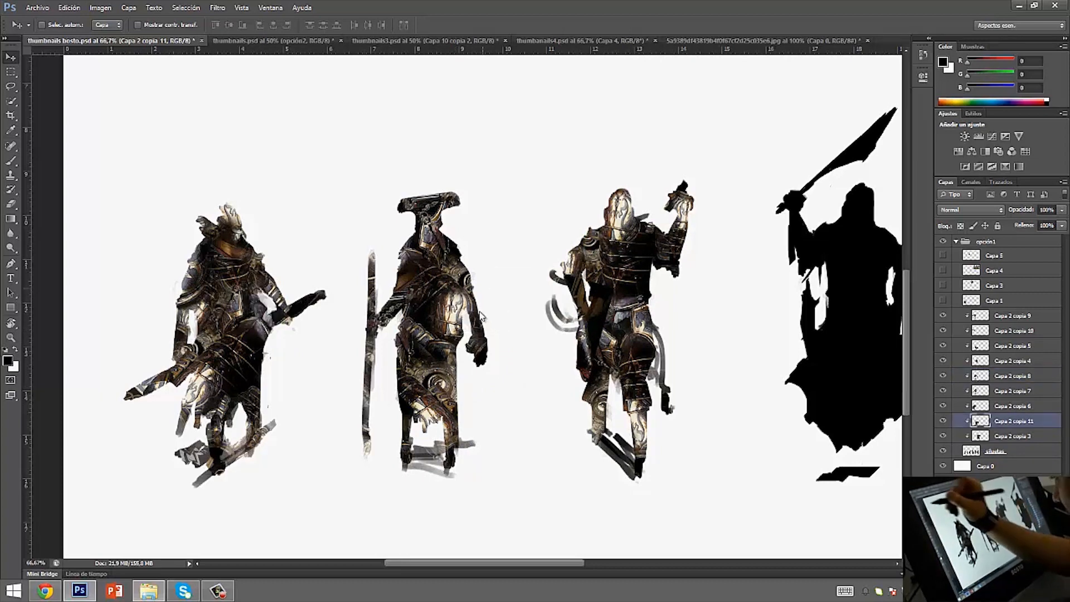
# Check the new copy's coverage and move it over the second figure's lower torso and empty-handed arm
pyautogui.click(946, 422)
pyautogui.click(946, 422)
pyautogui.moveTo(519, 334); pyautogui.dragTo(531, 305)
pyautogui.moveTo(487, 339); pyautogui.dragTo(450, 351)
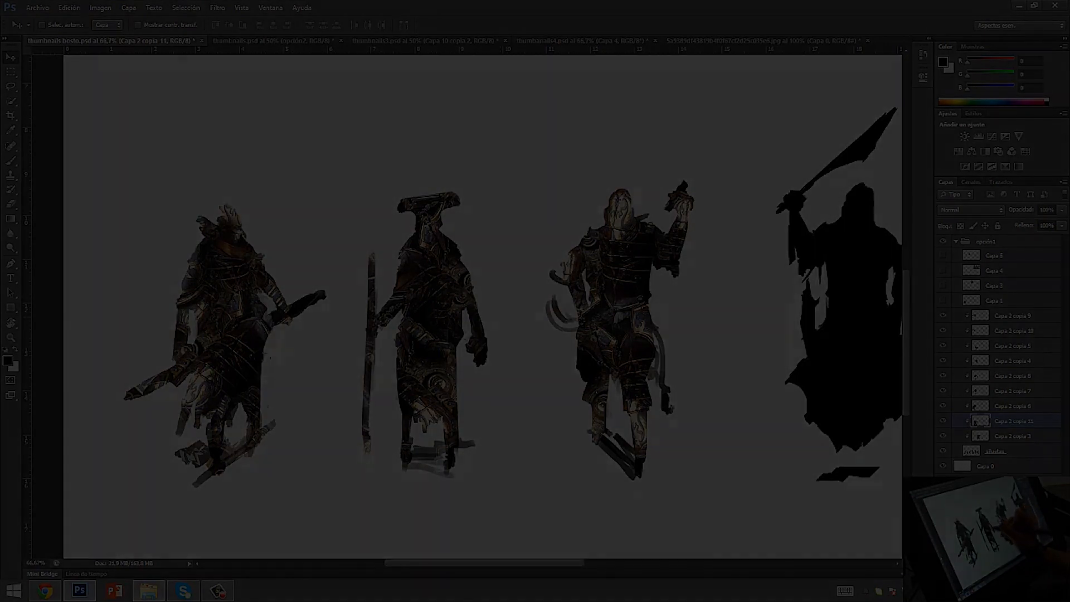